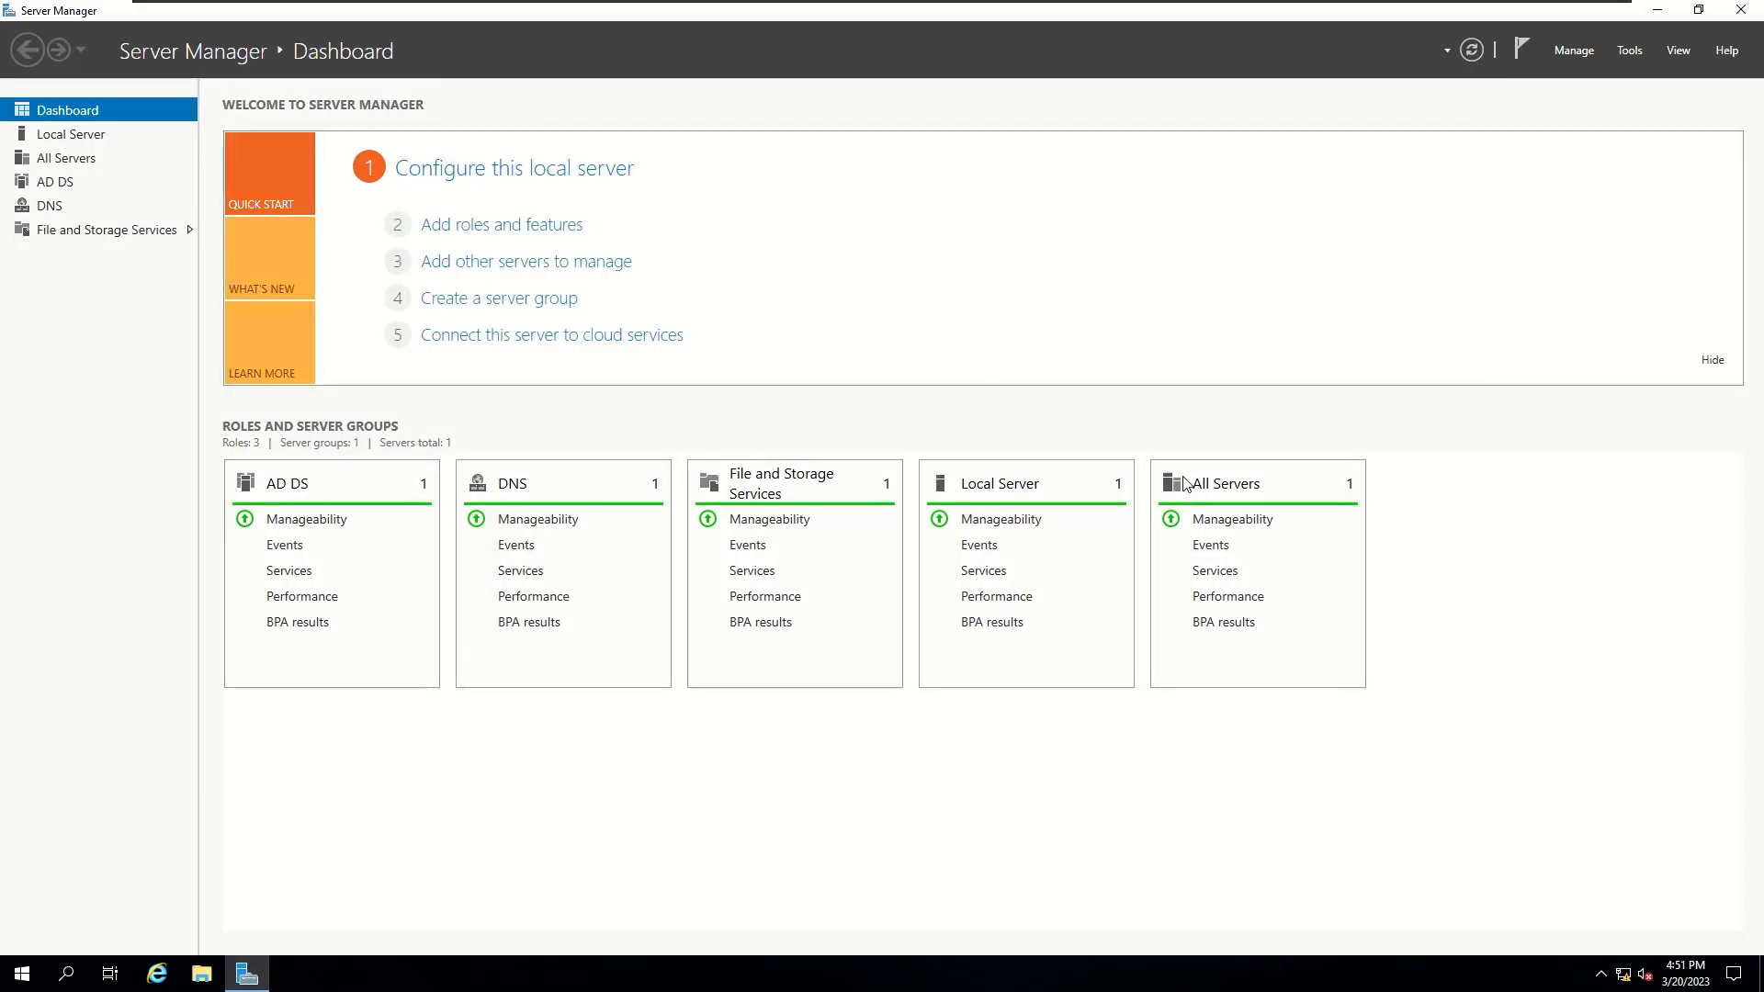
# - Start Add Roles and Features on this server and select the Windows Server Backup feature
pyautogui.click(1574, 51)
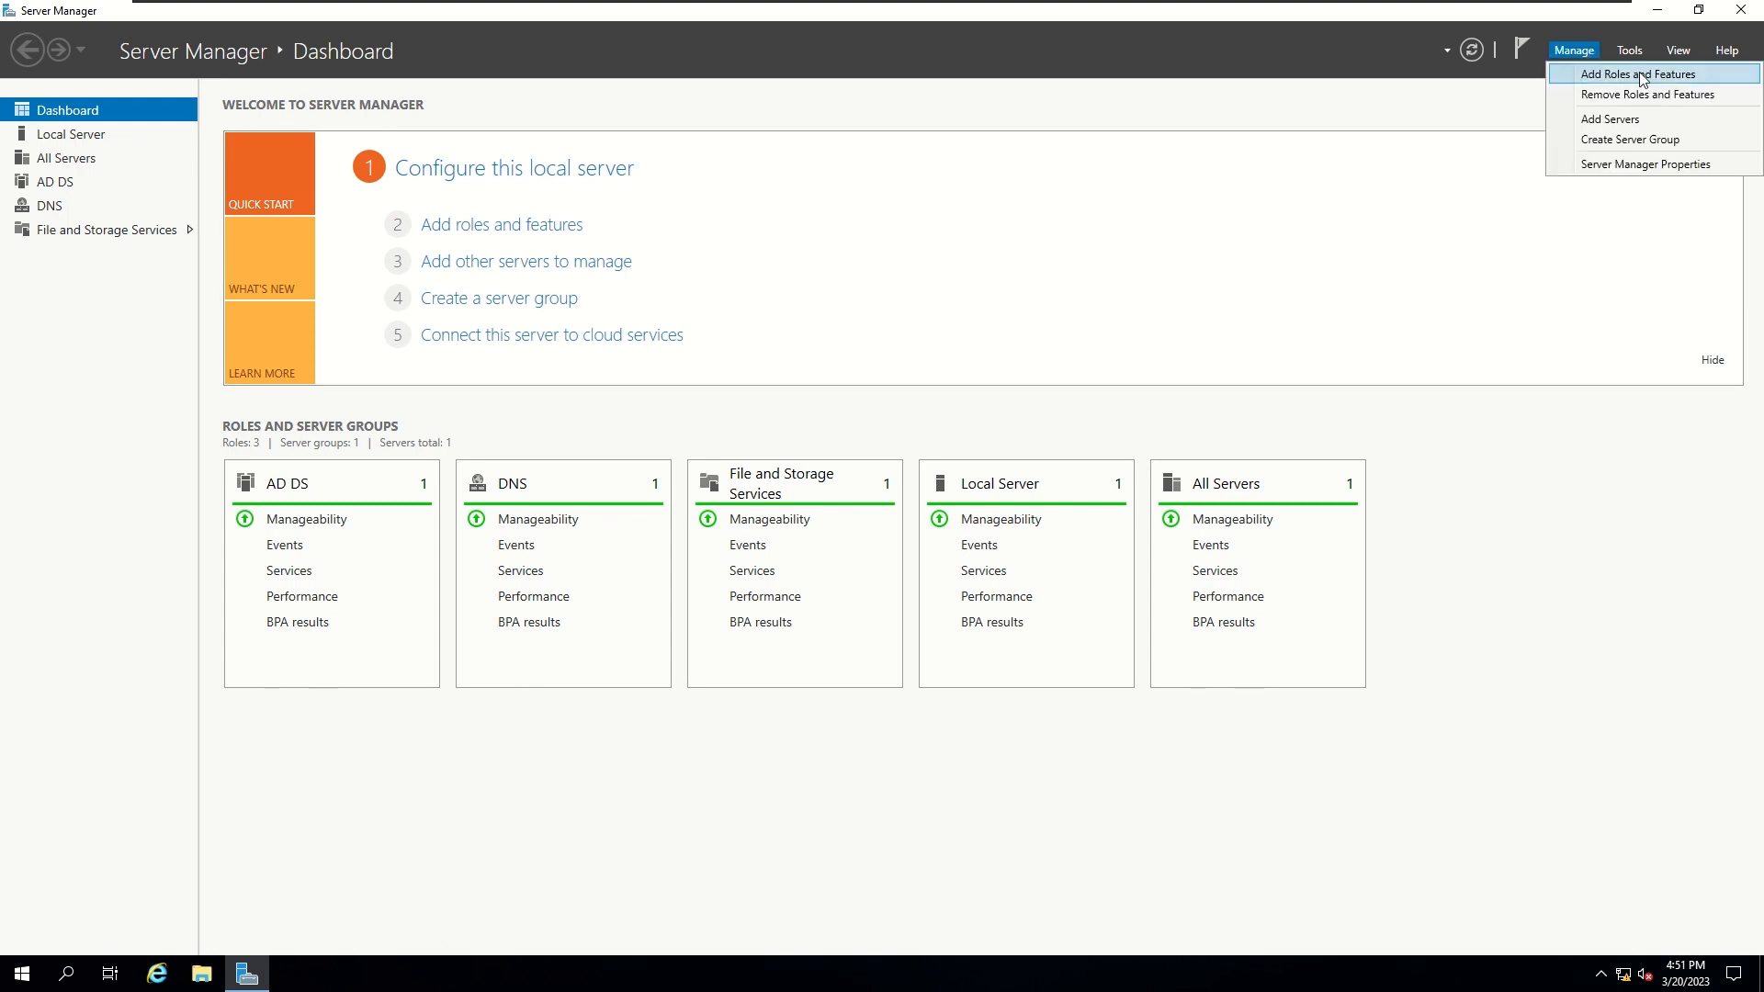
pyautogui.click(1713, 75)
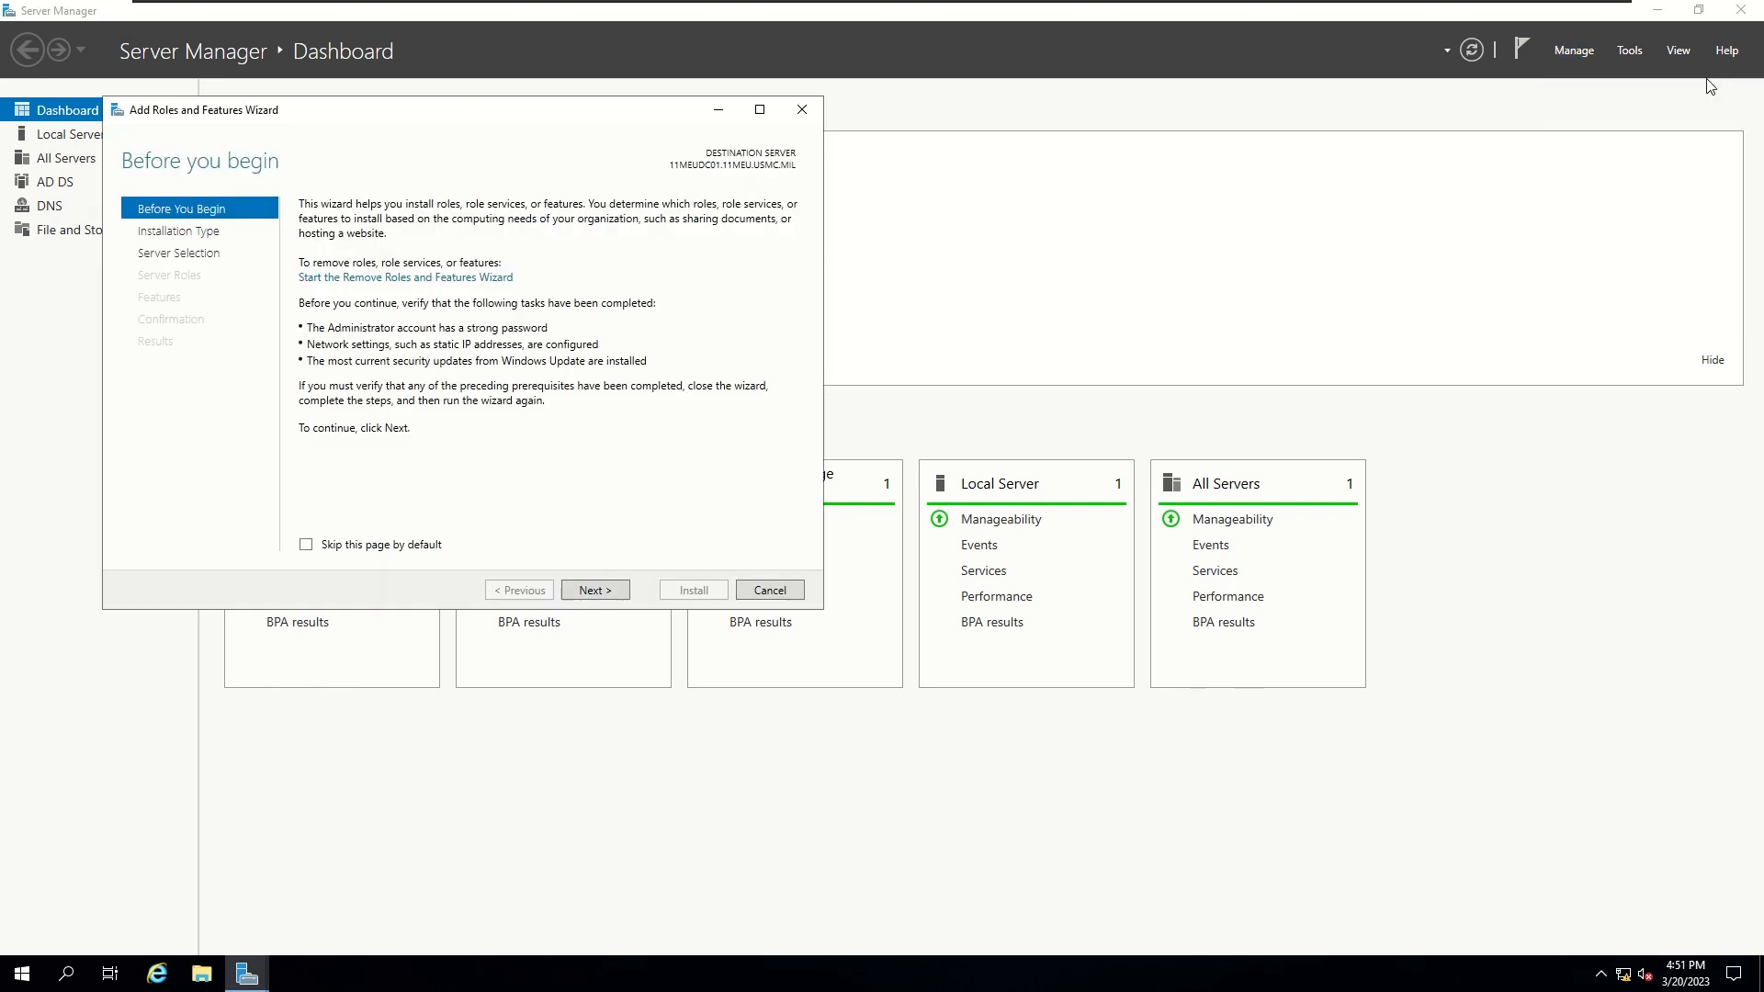
pyautogui.click(593, 591)
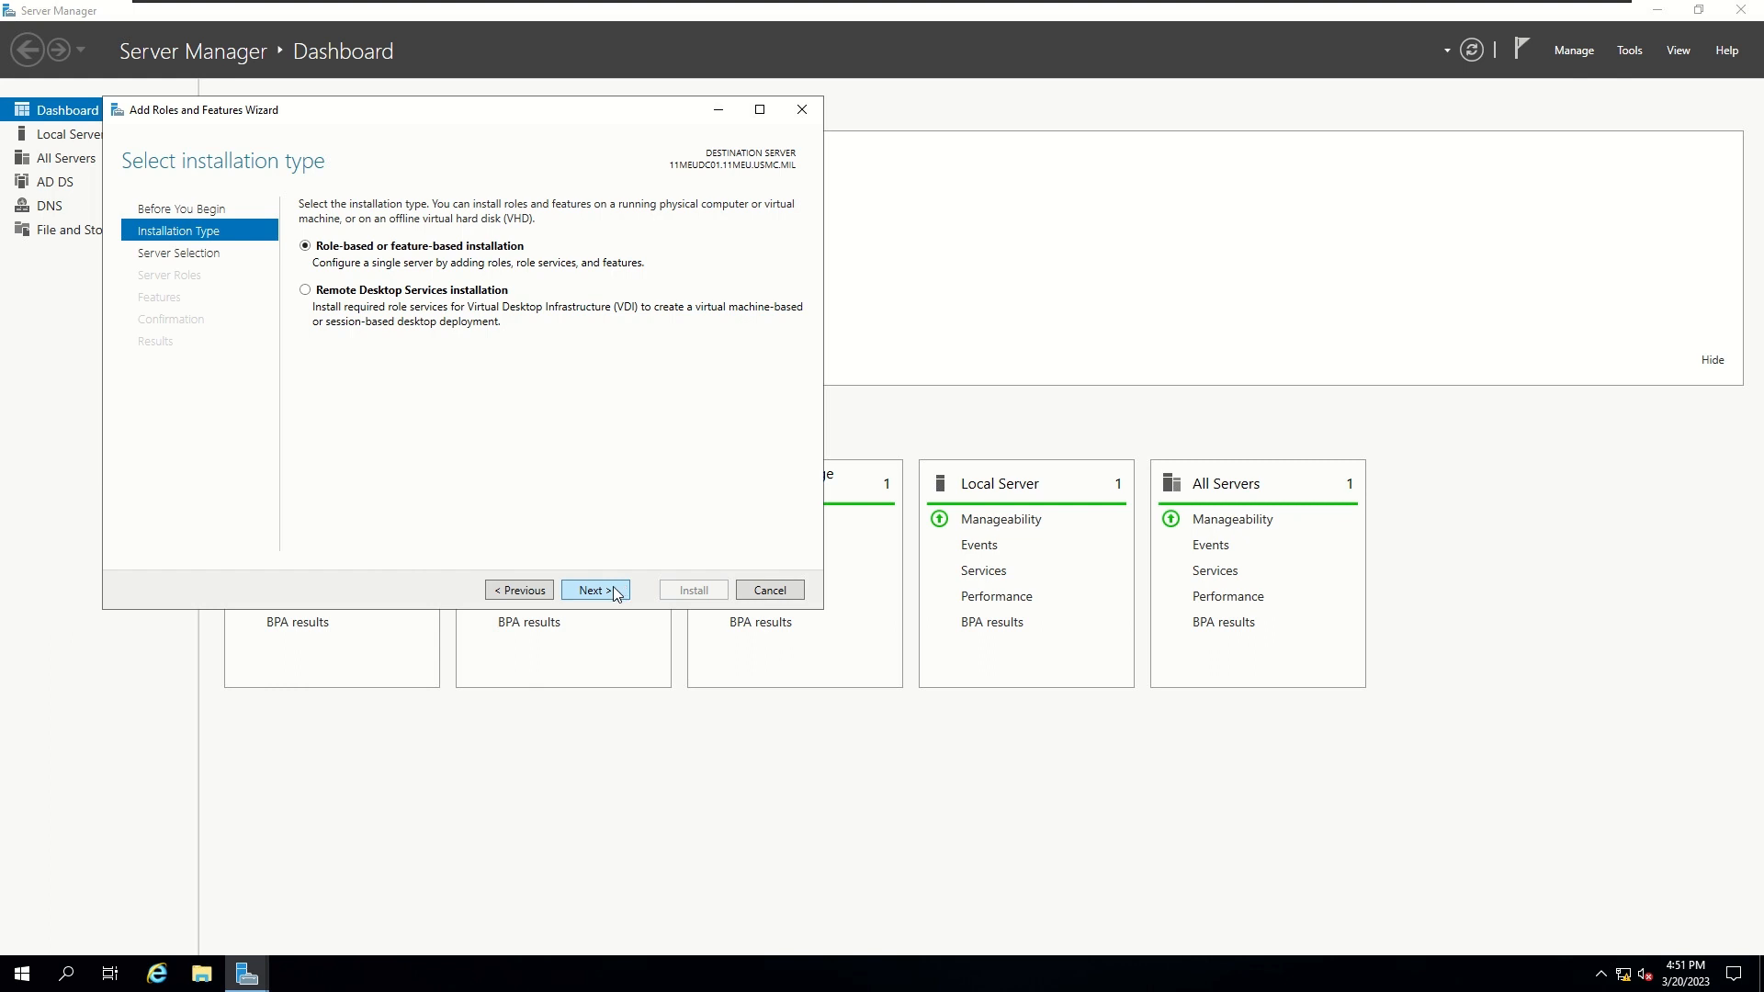
pyautogui.click(612, 591)
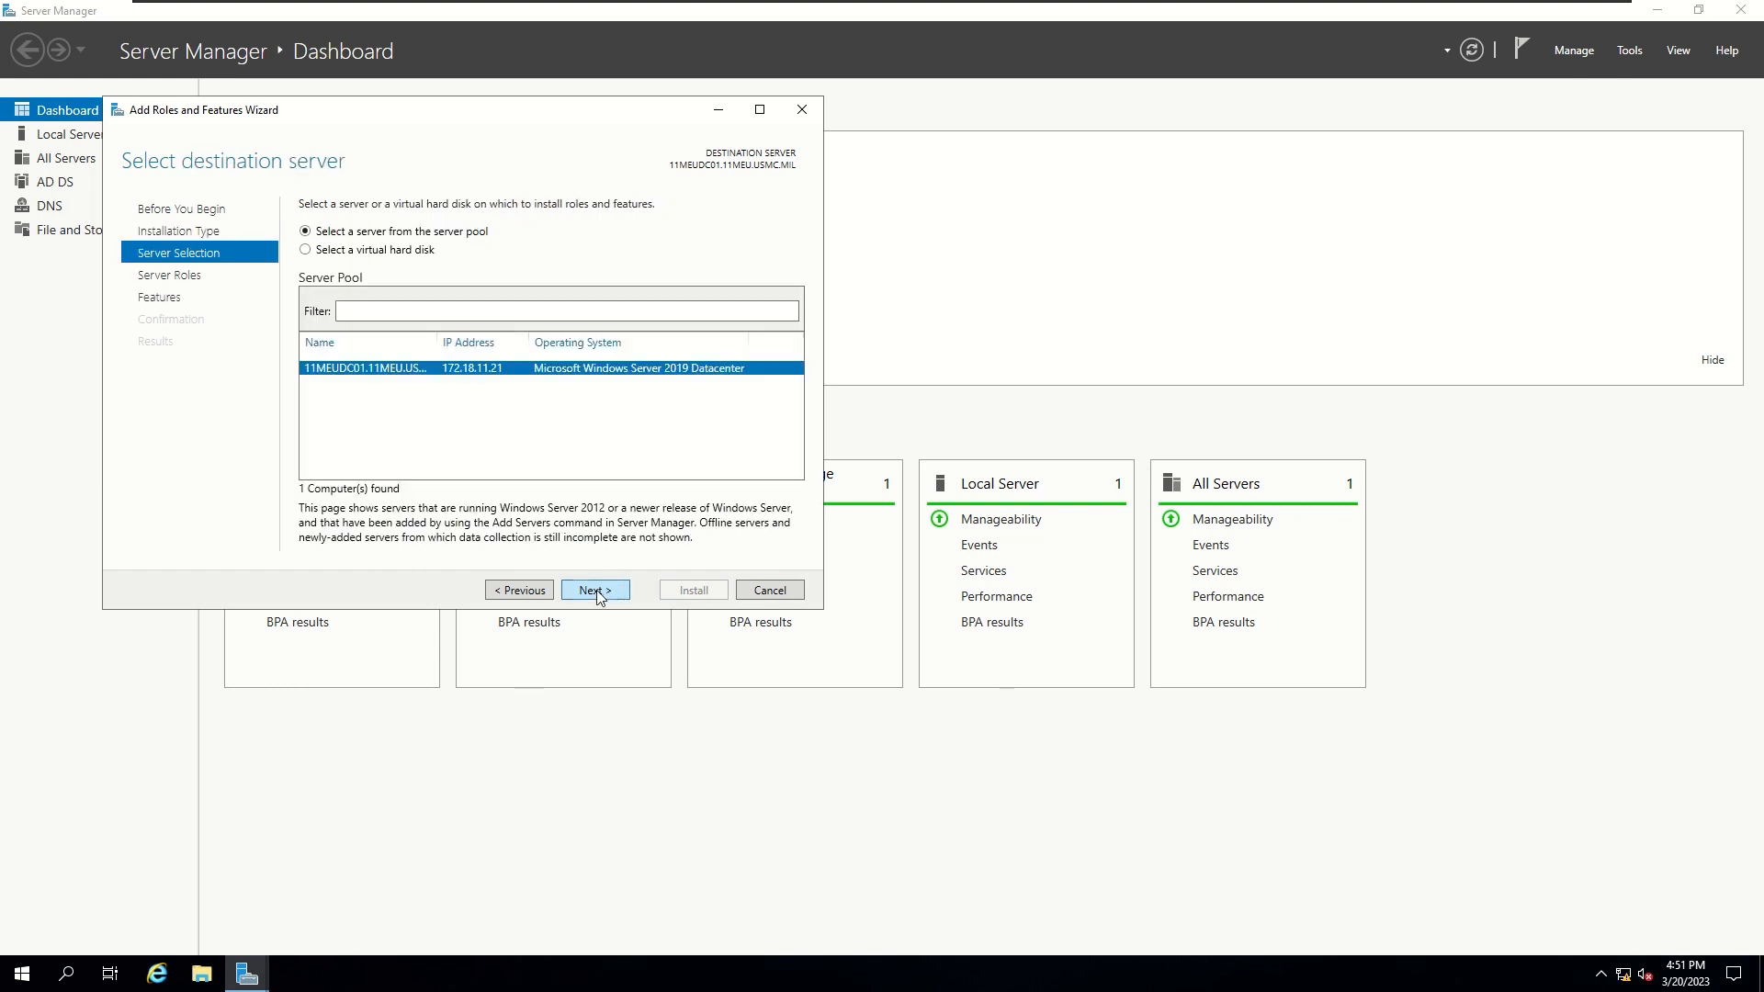
pyautogui.click(596, 591)
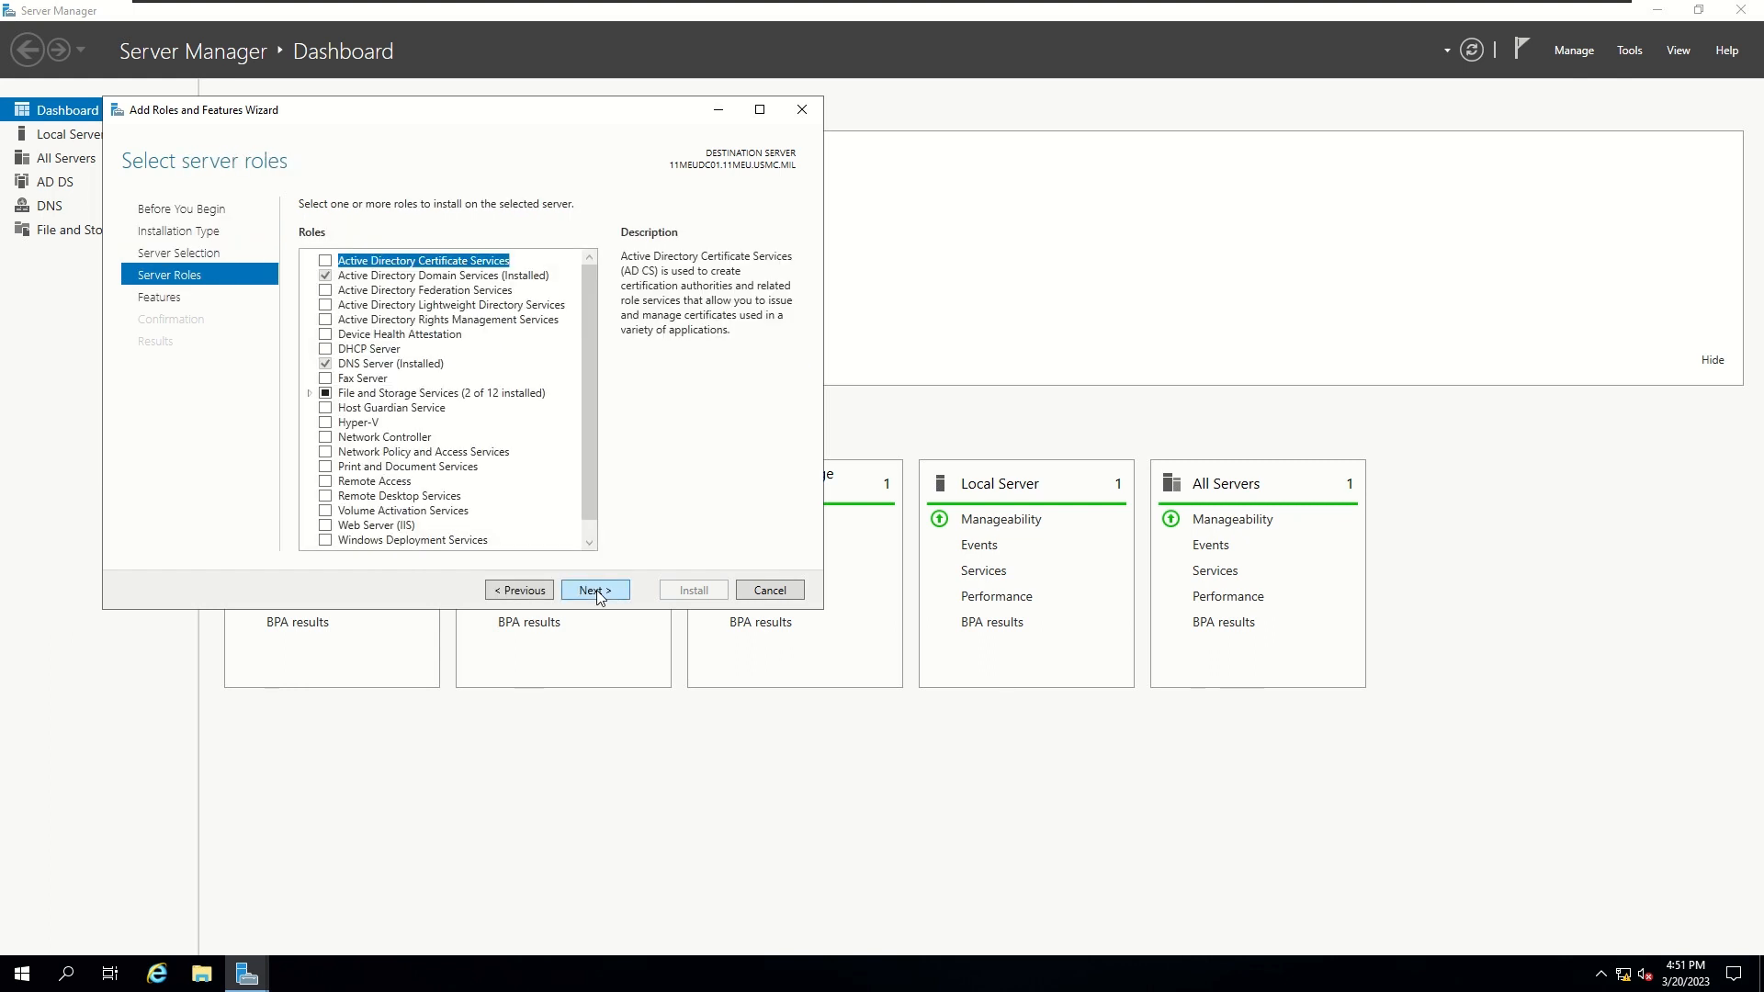
pyautogui.scroll(-1, 571, 408)
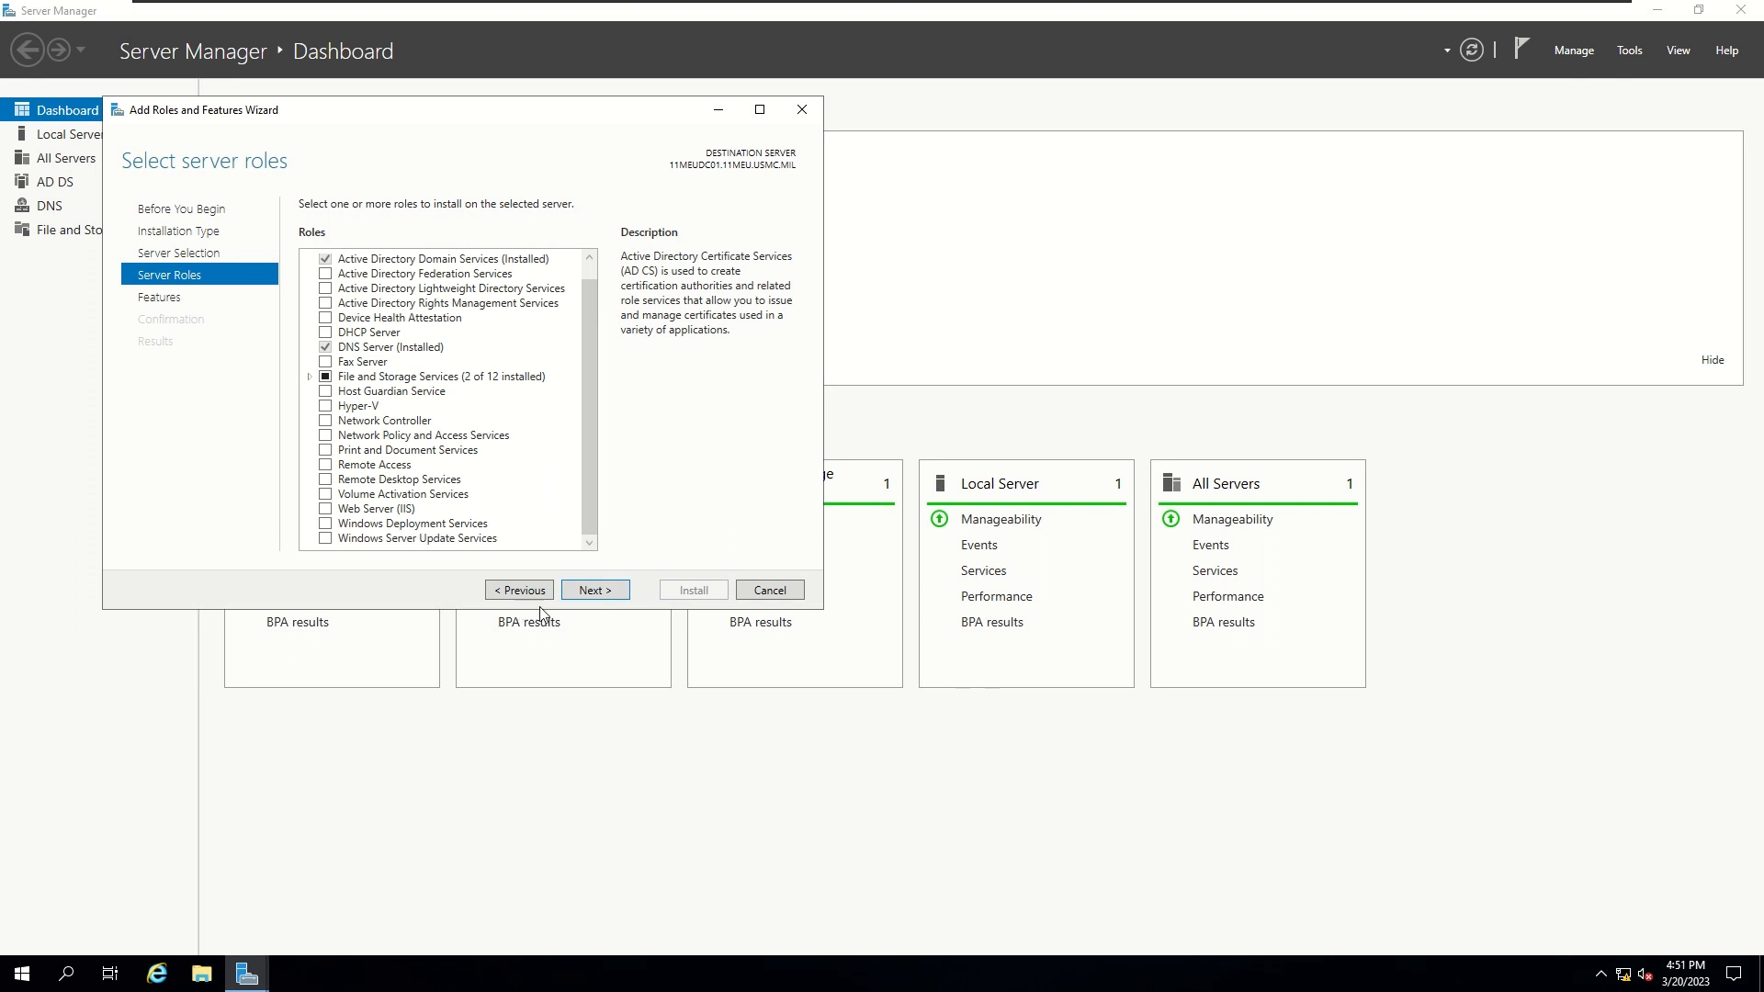
pyautogui.click(595, 591)
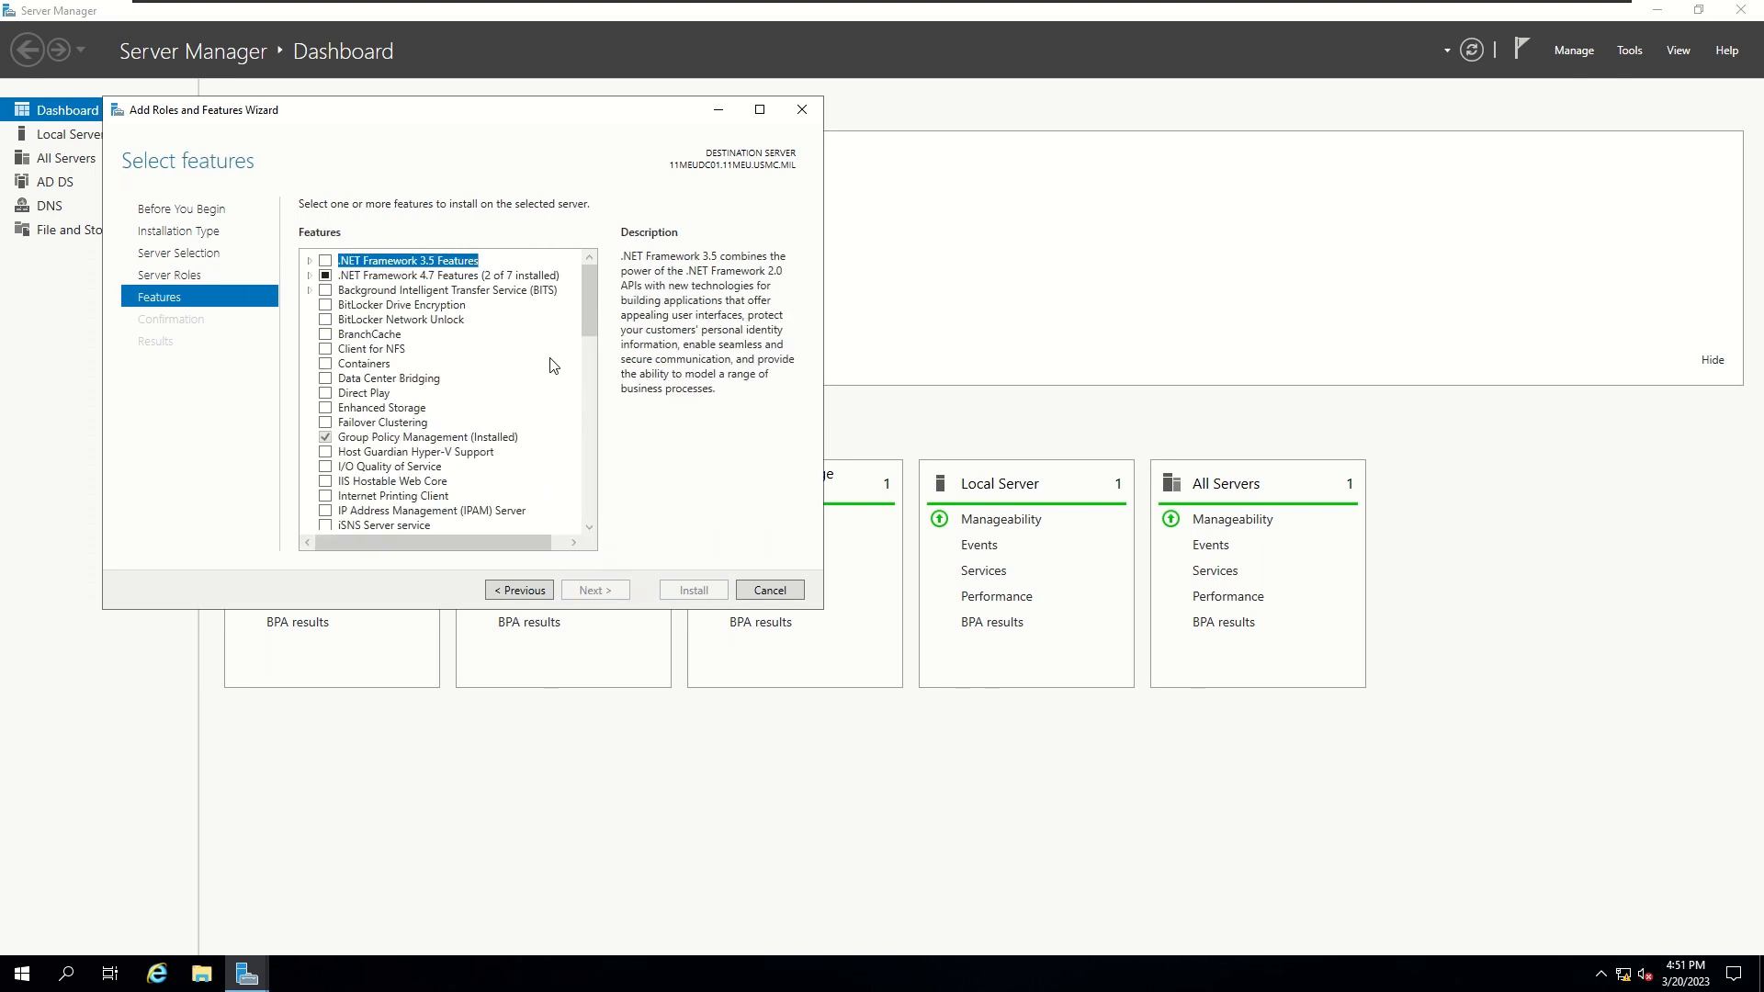
pyautogui.scroll(-15, 552, 366)
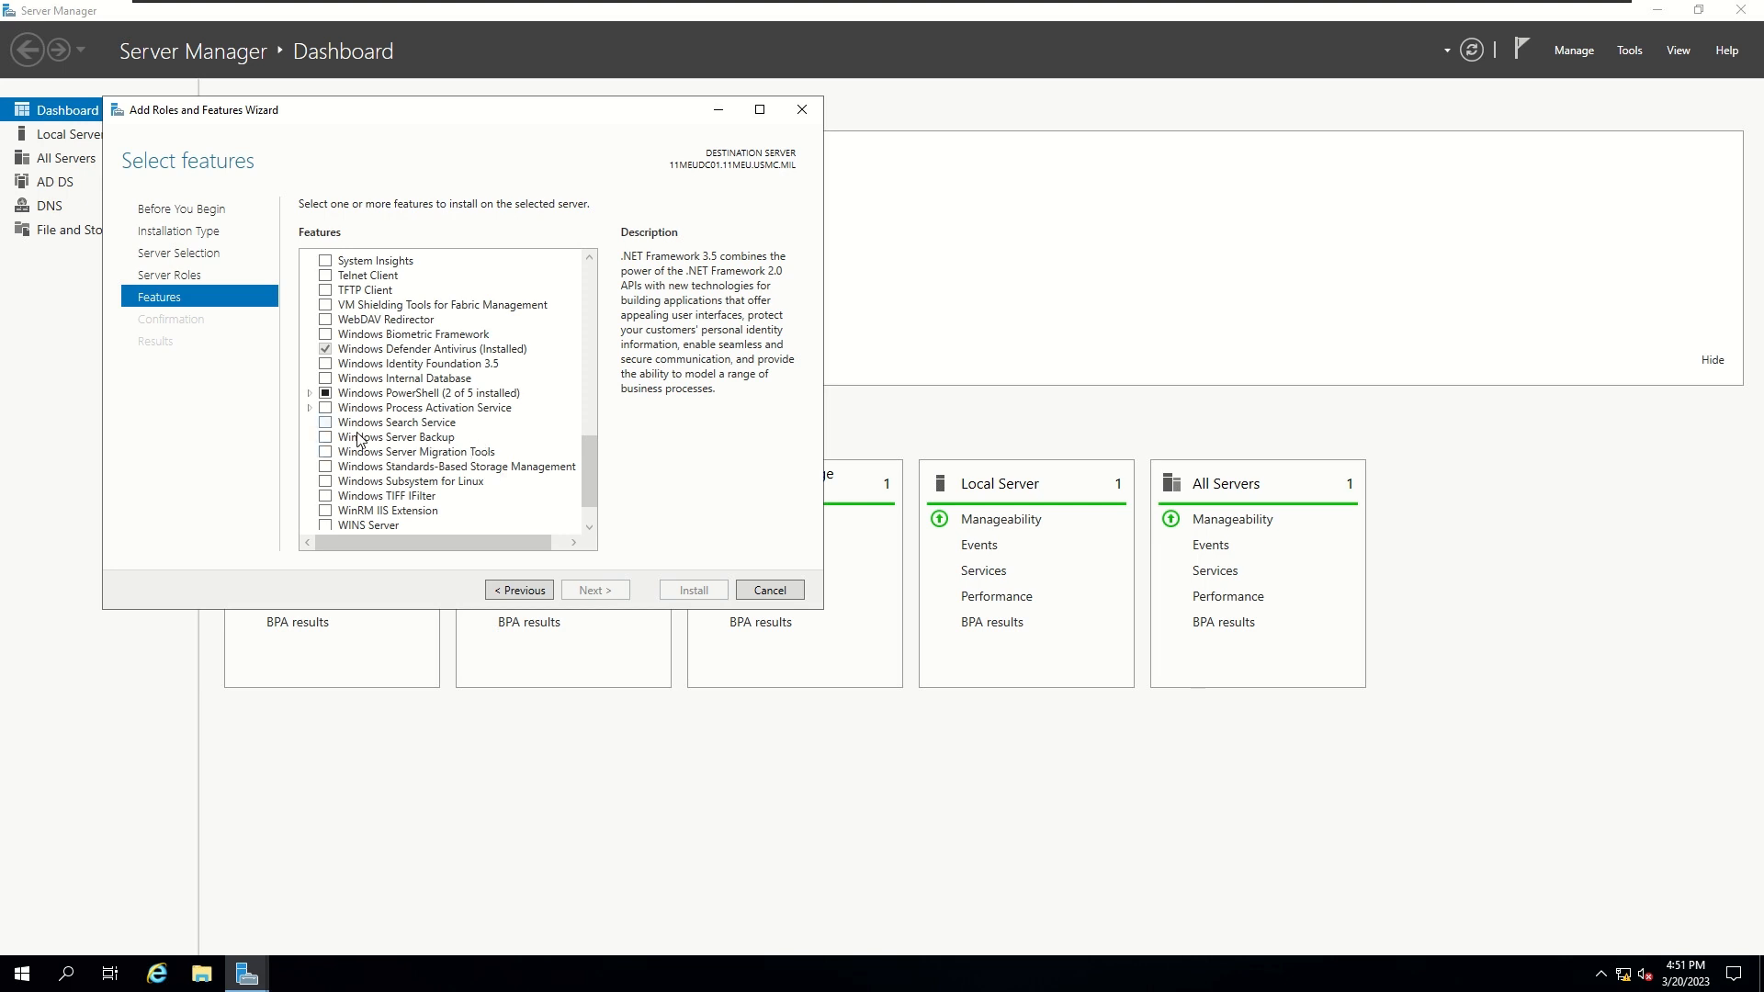
pyautogui.click(432, 441)
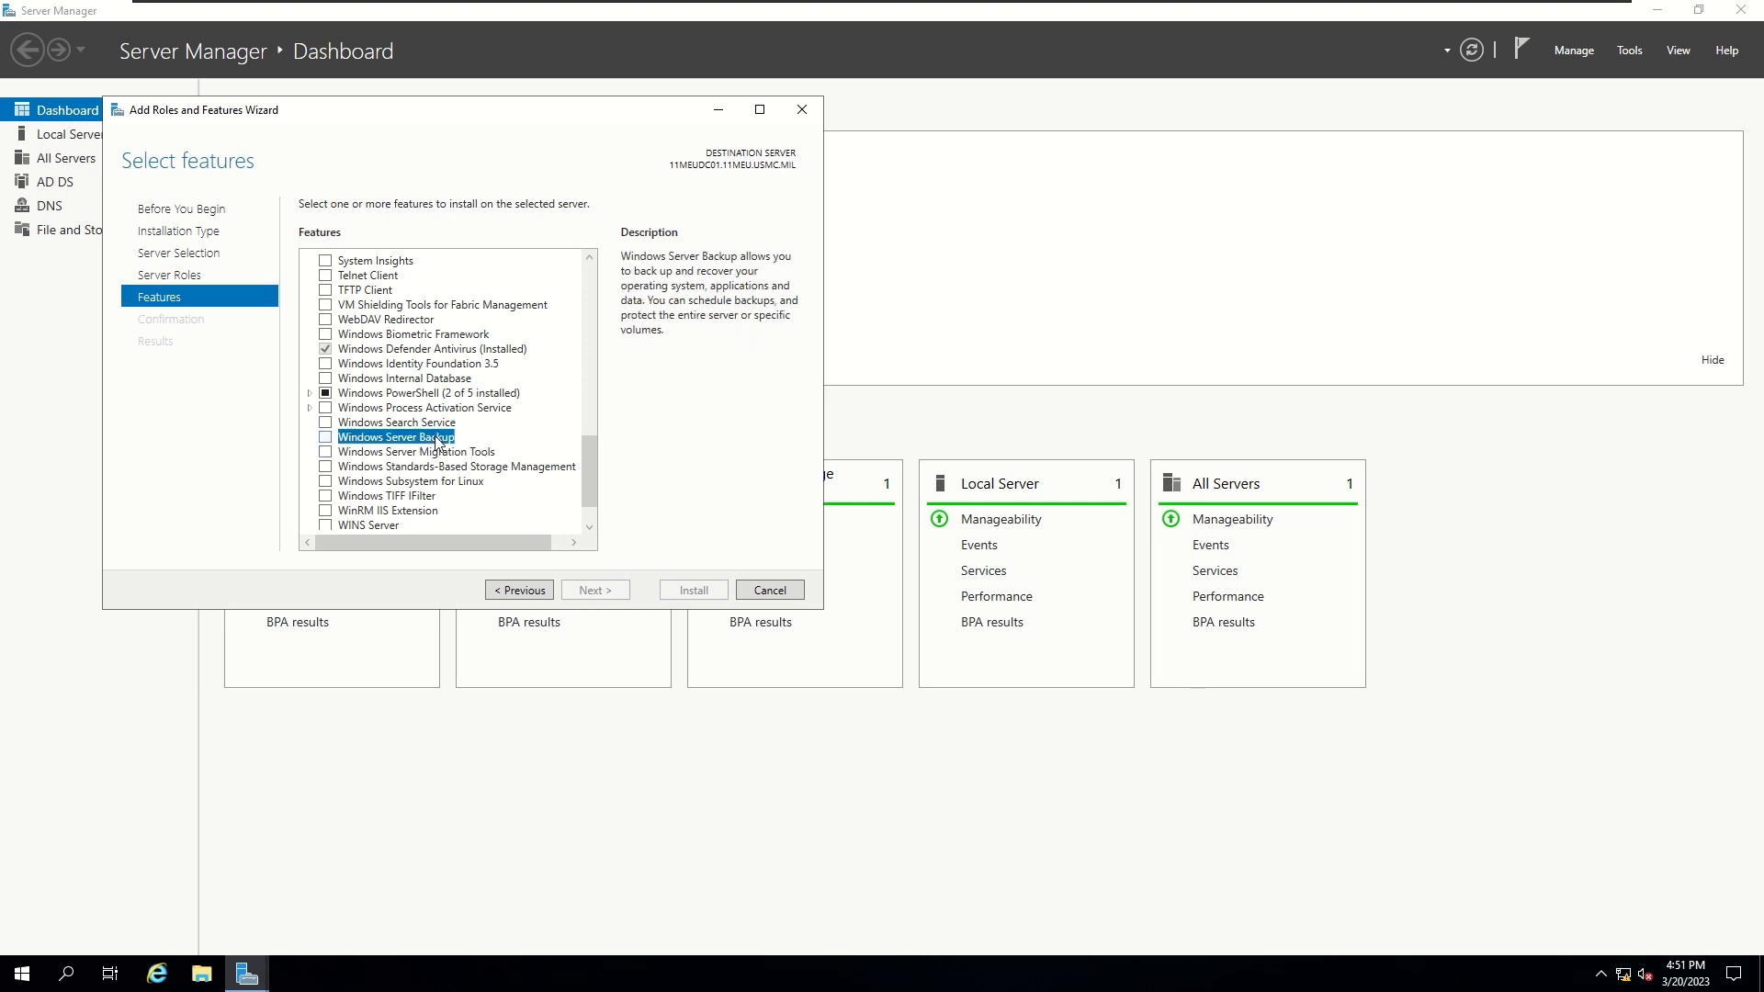
pyautogui.click(326, 437)
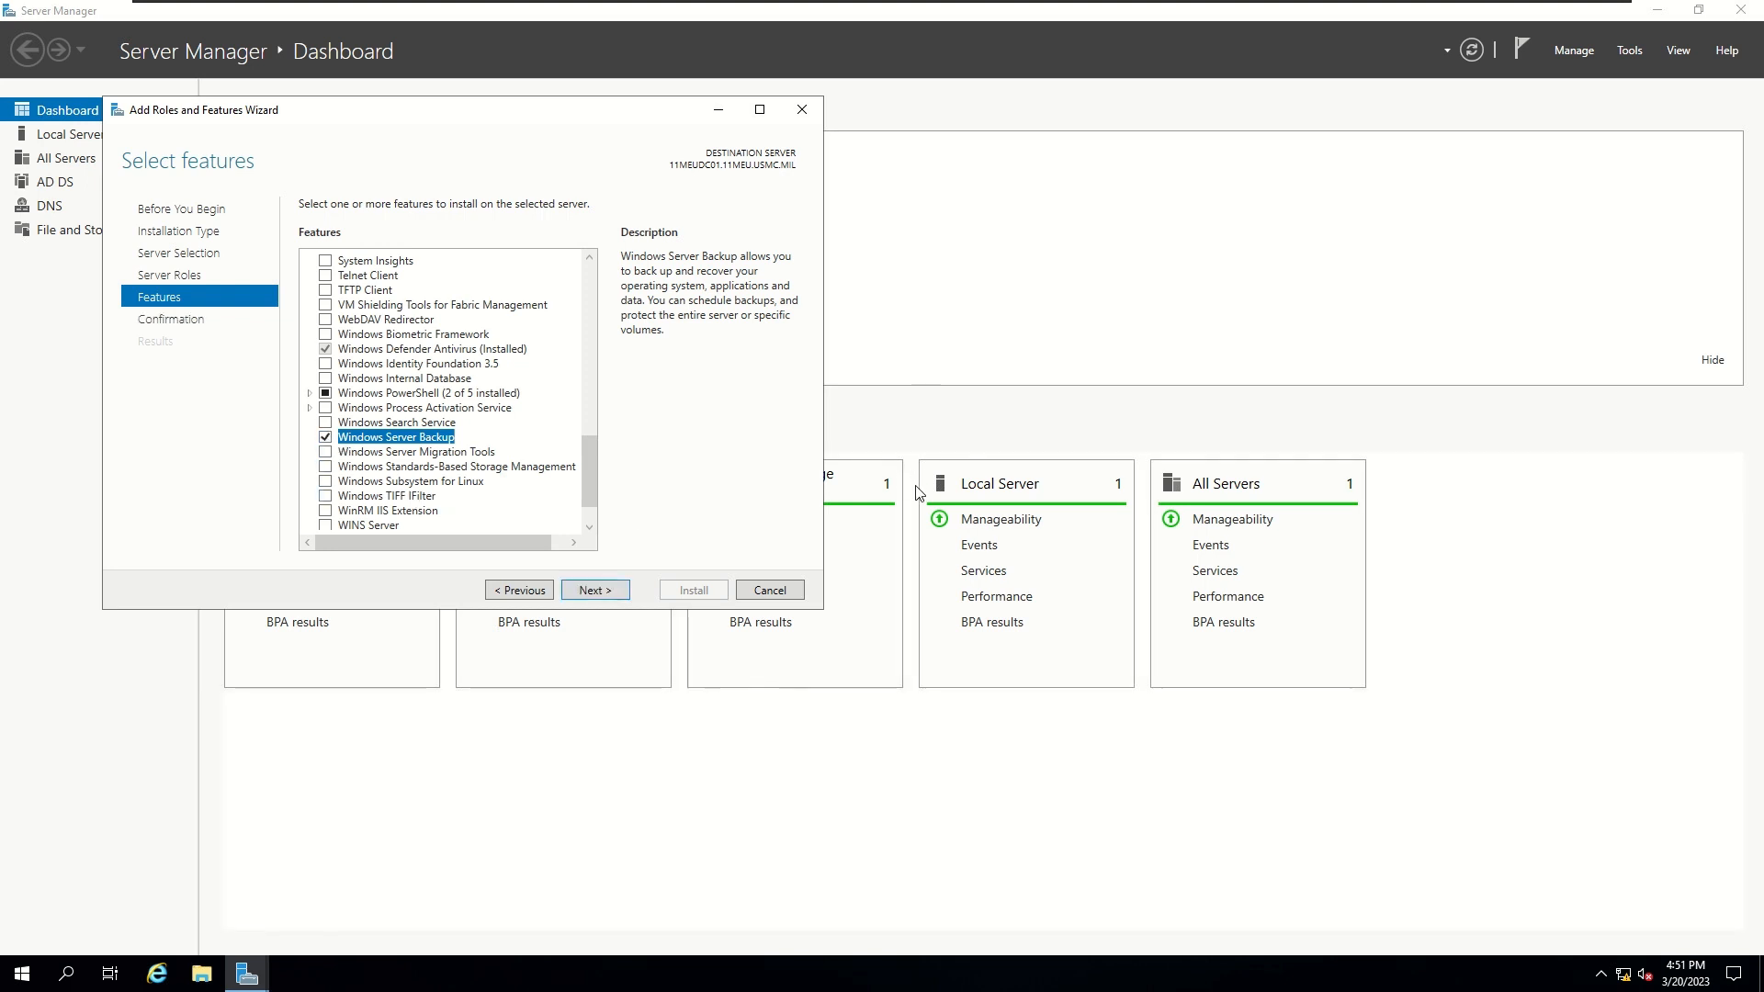
# - Allow automatic restart and install Windows Server Backup, then close the wizard
pyautogui.click(604, 590)
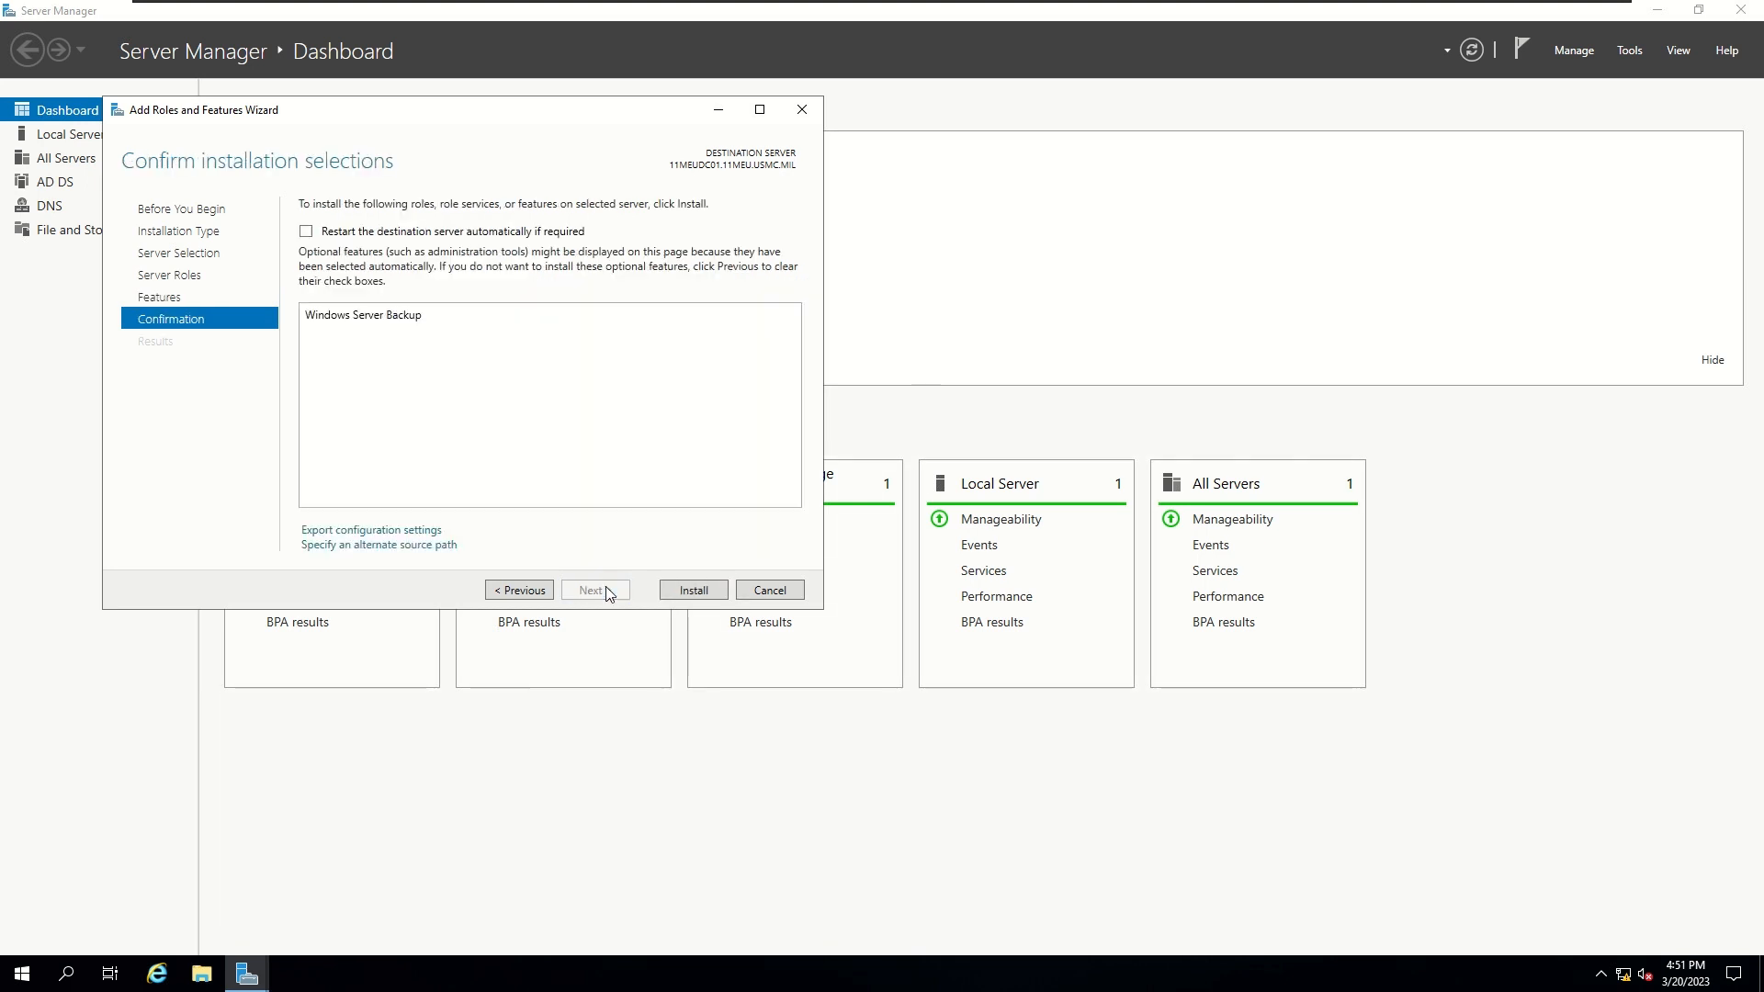
pyautogui.click(502, 237)
pyautogui.click(934, 549)
pyautogui.click(695, 600)
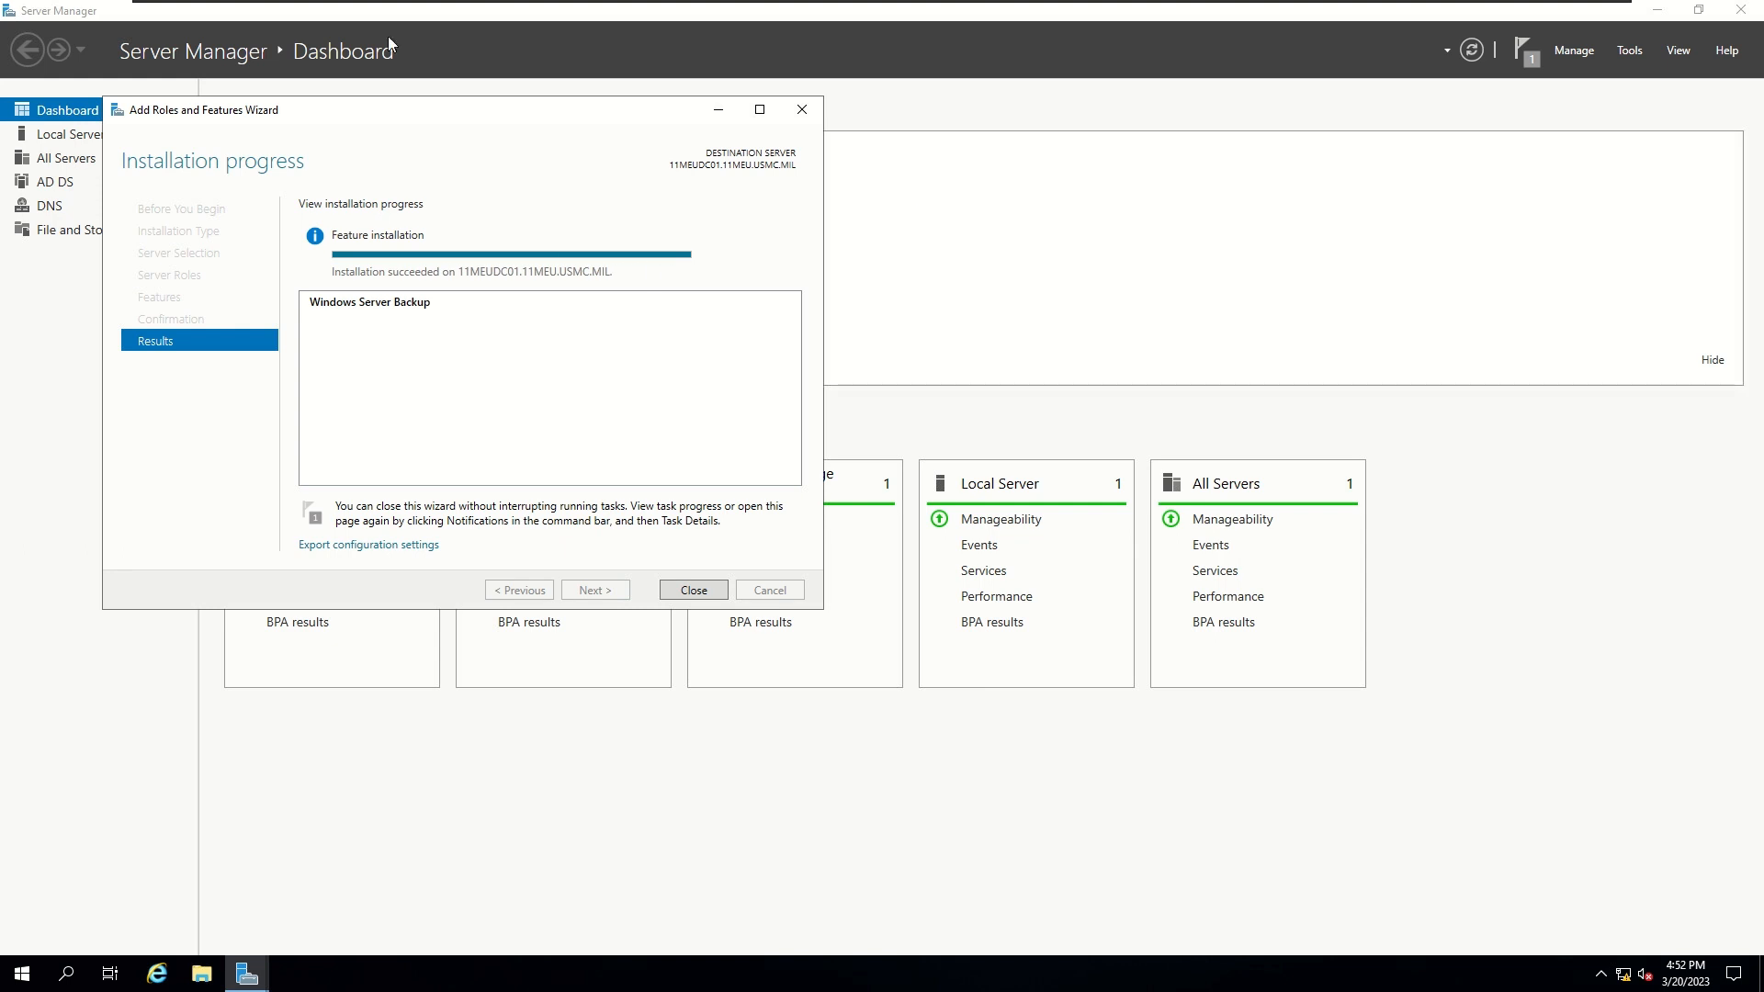
pyautogui.click(706, 593)
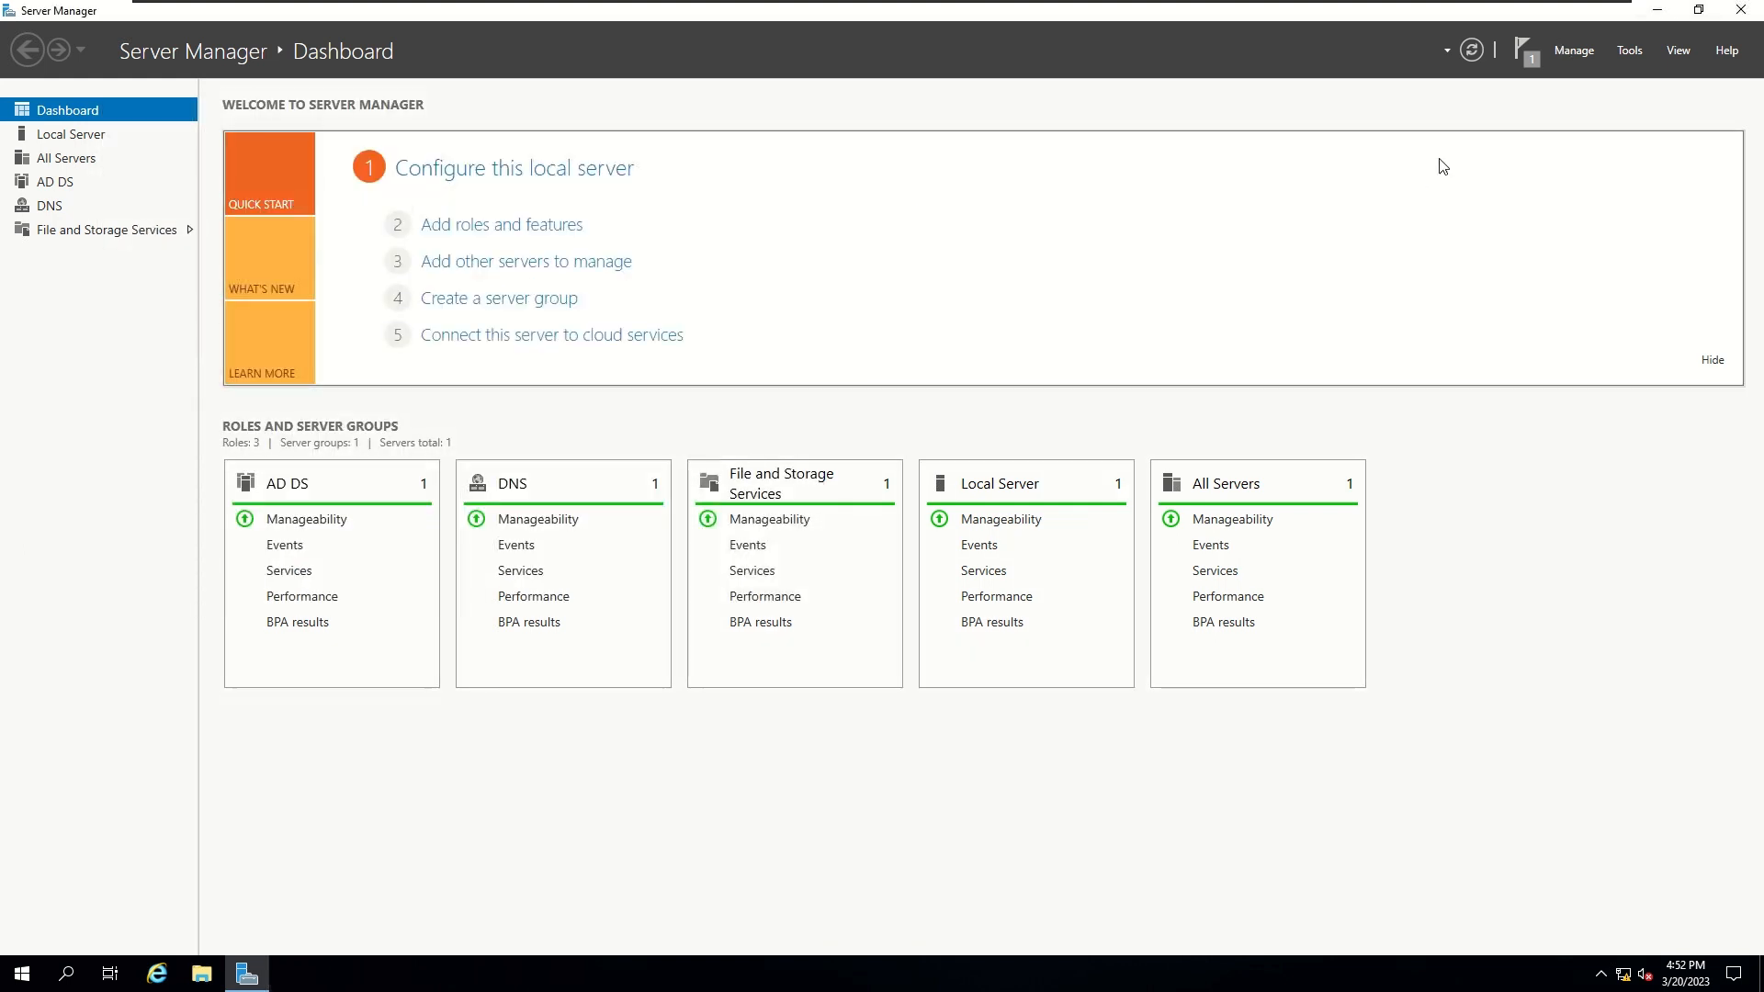
# - Dismiss the installation-succeeded notification and switch to the vSphere Client
pyautogui.click(1521, 66)
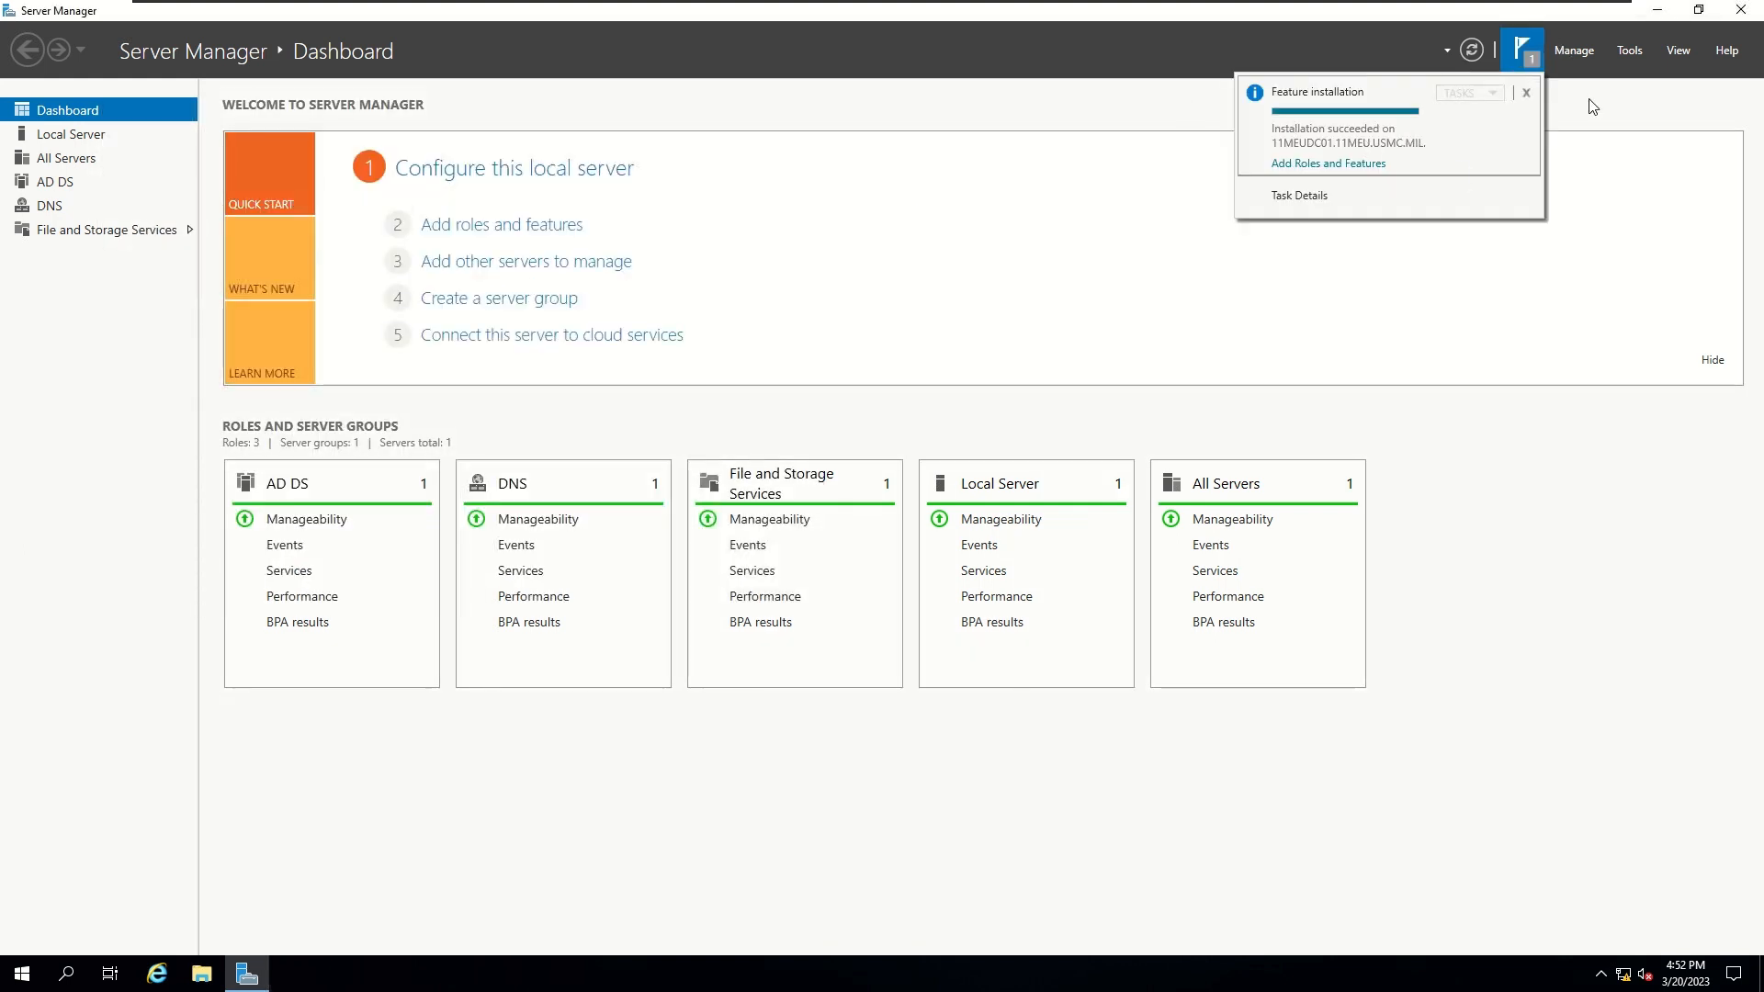
pyautogui.click(1527, 92)
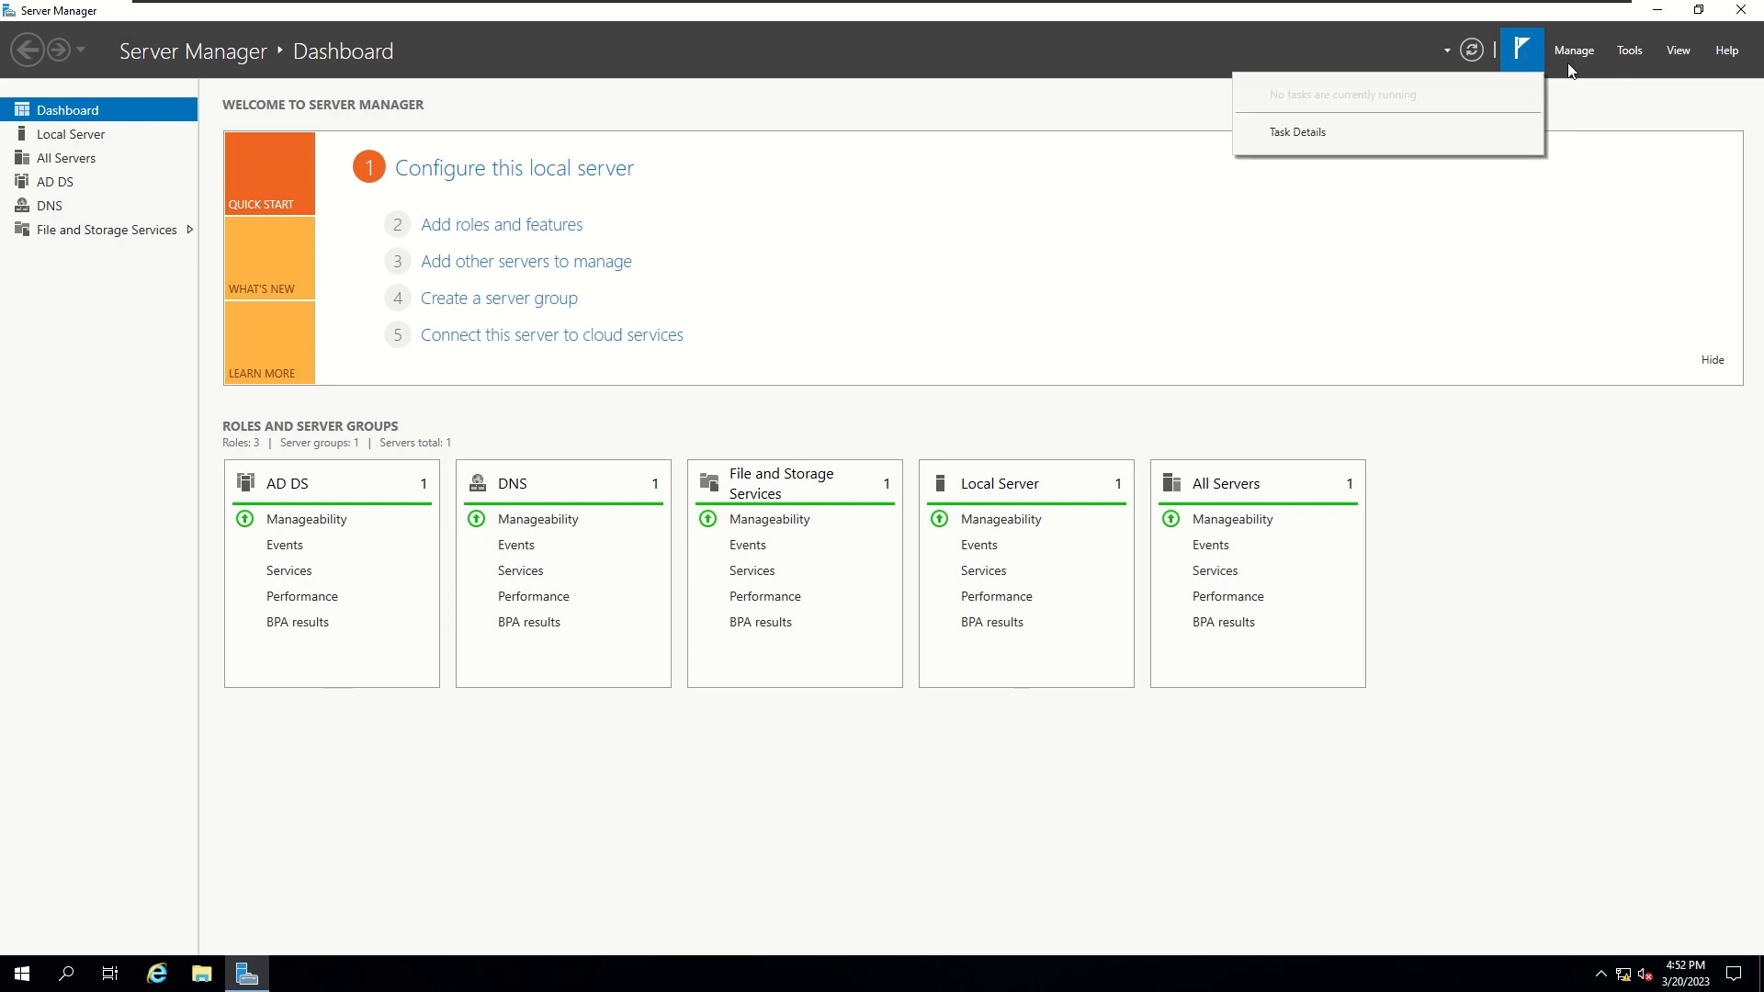
pyautogui.click(1610, 92)
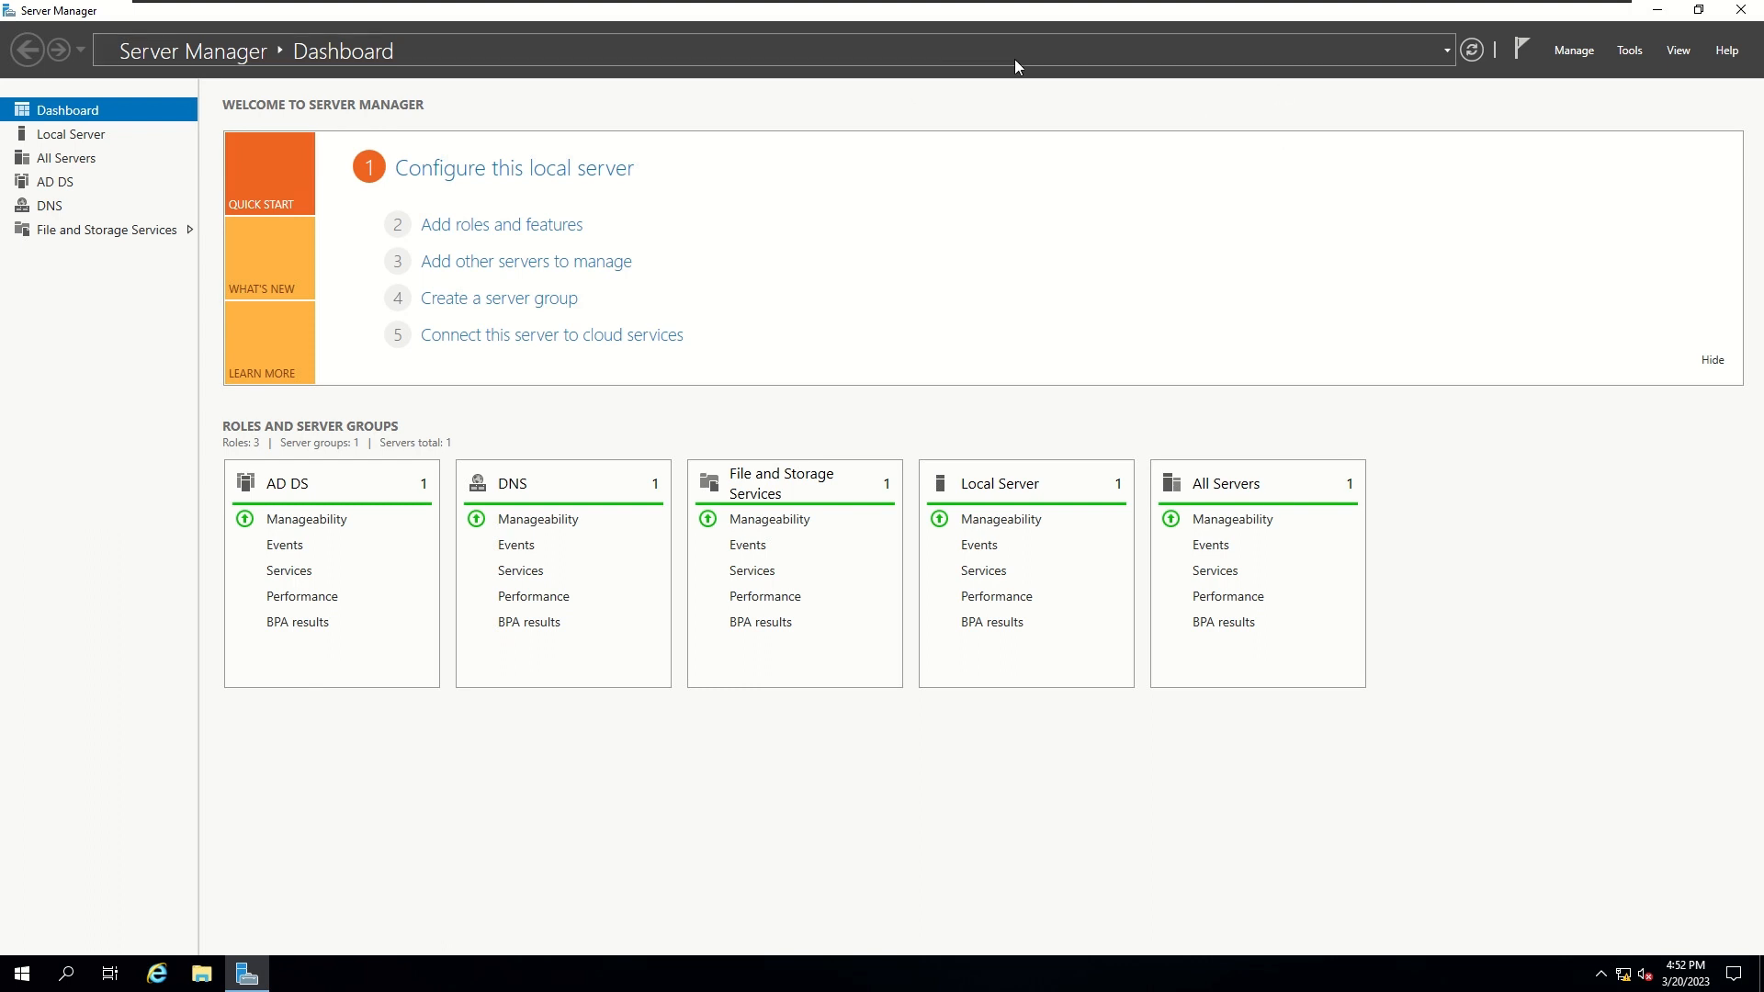
pyautogui.moveTo(1579, 23)
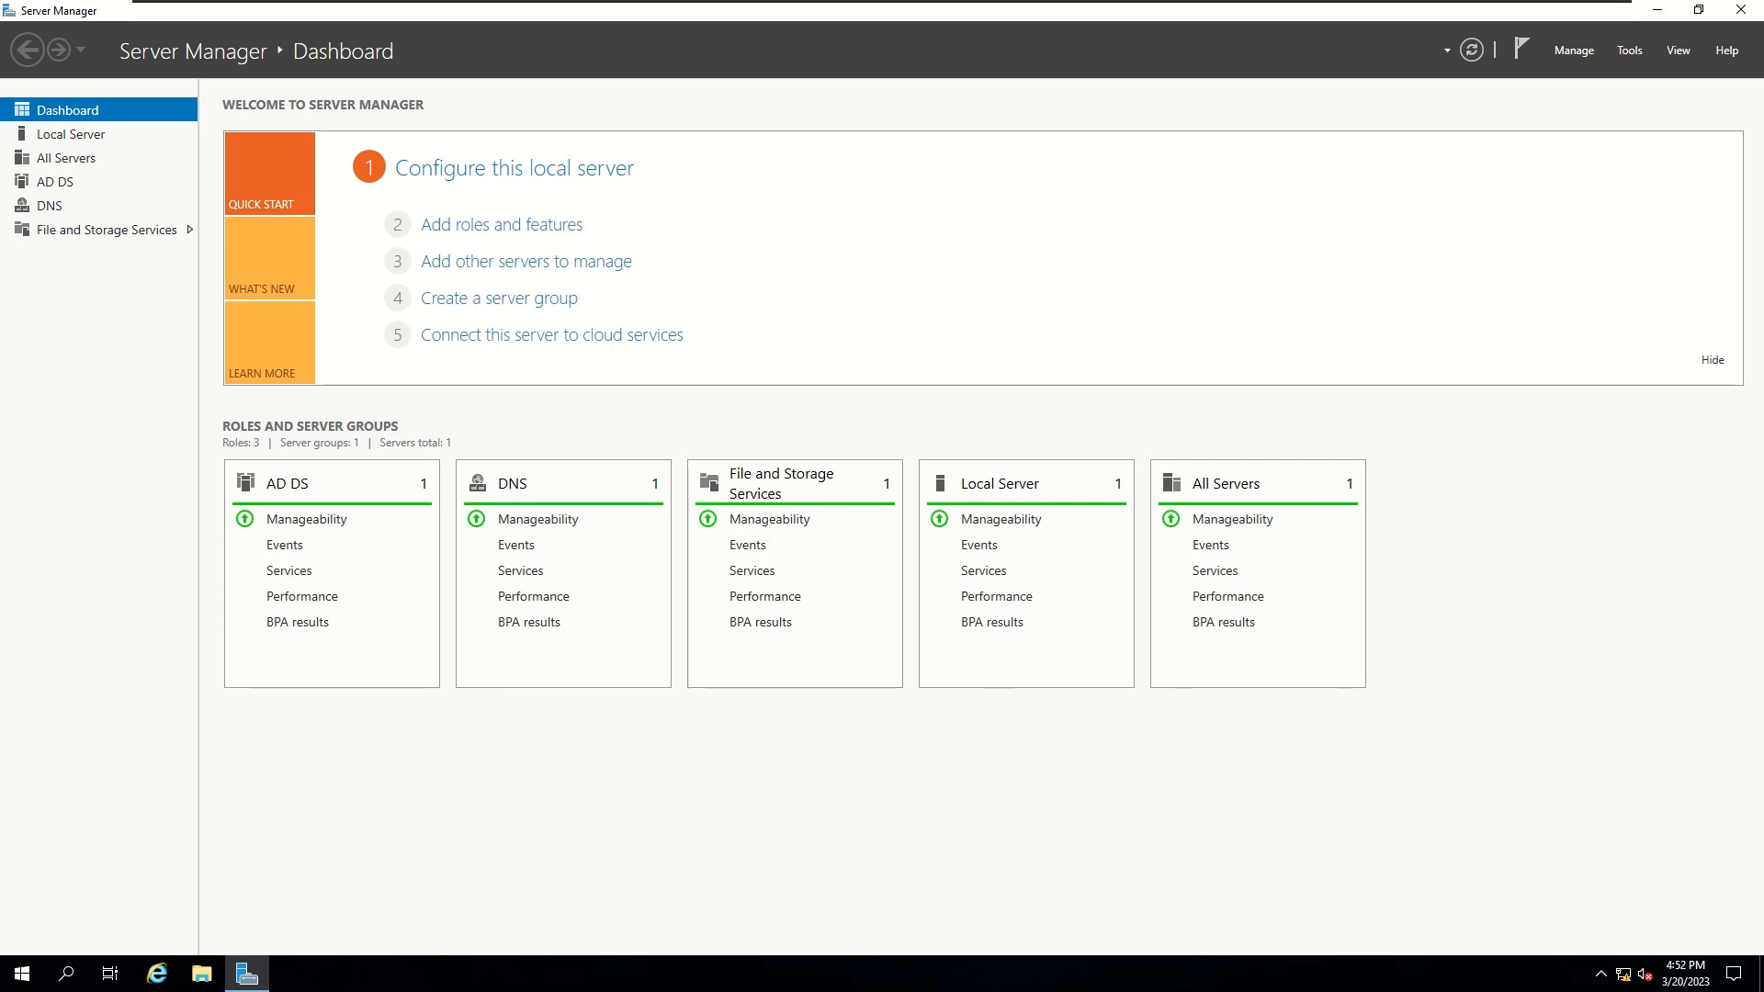
pyautogui.hotkey('alt', 'Tab')
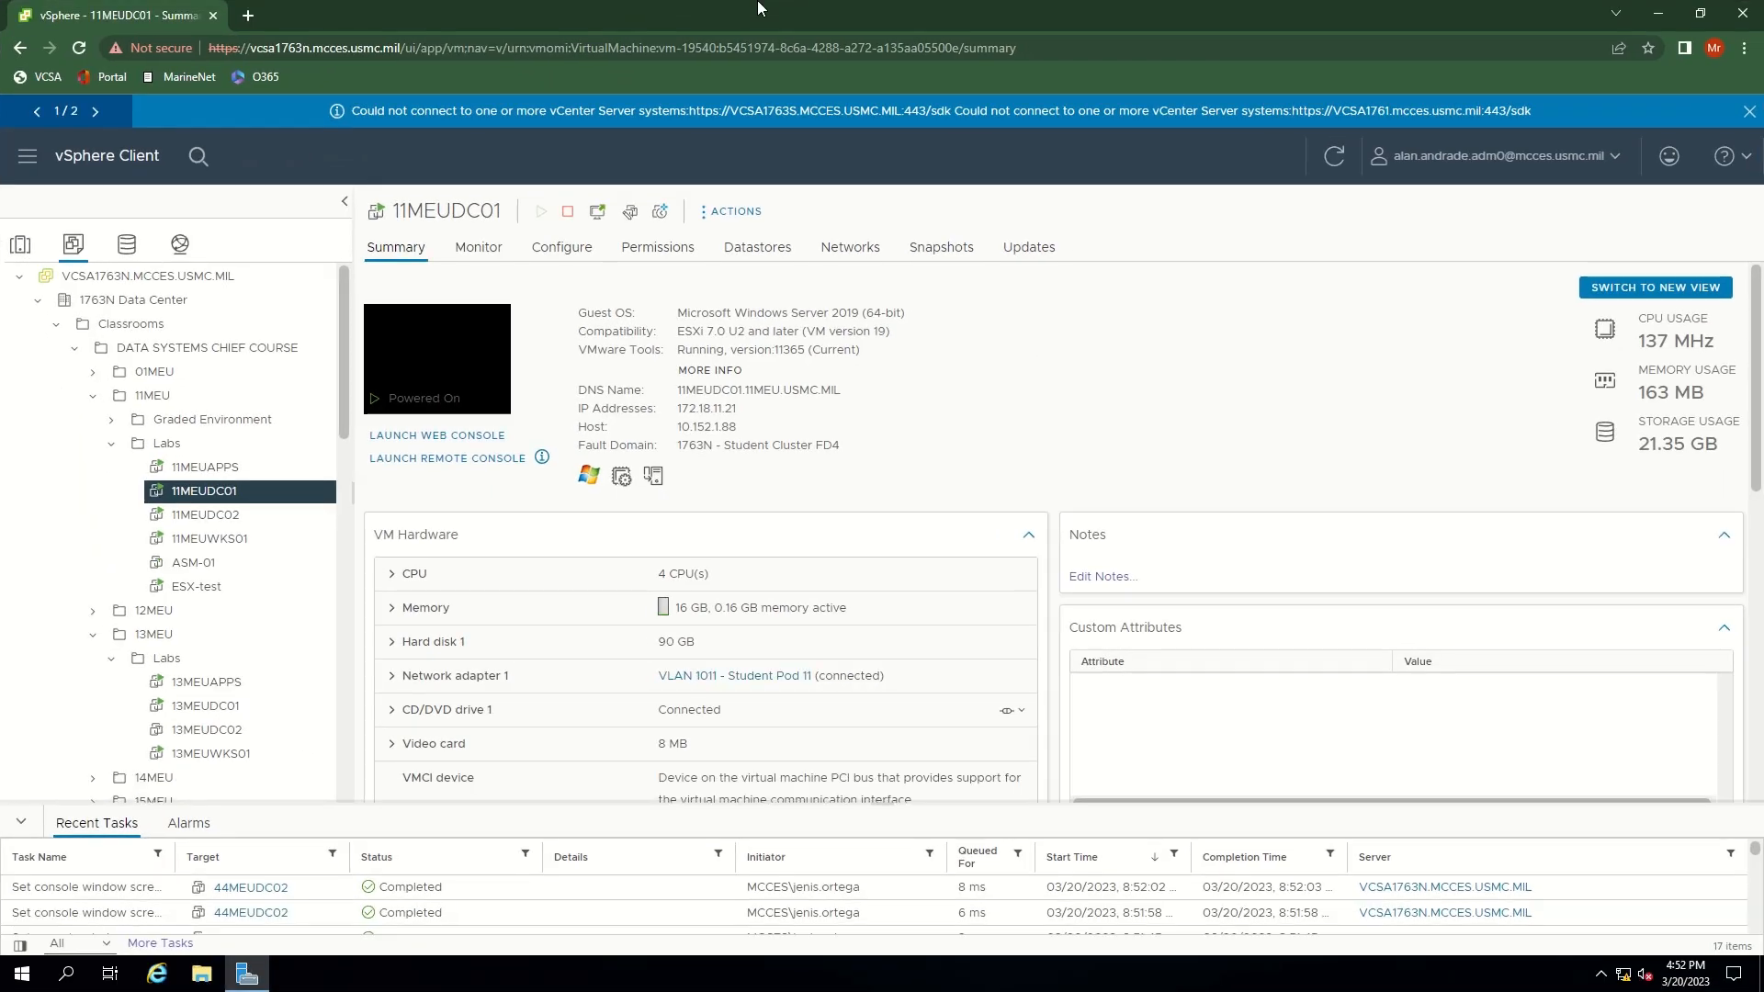
# - Add a new 40 GB hard disk in the 11MEUAPPS virtual machine's settings and save
pyautogui.click(208, 467)
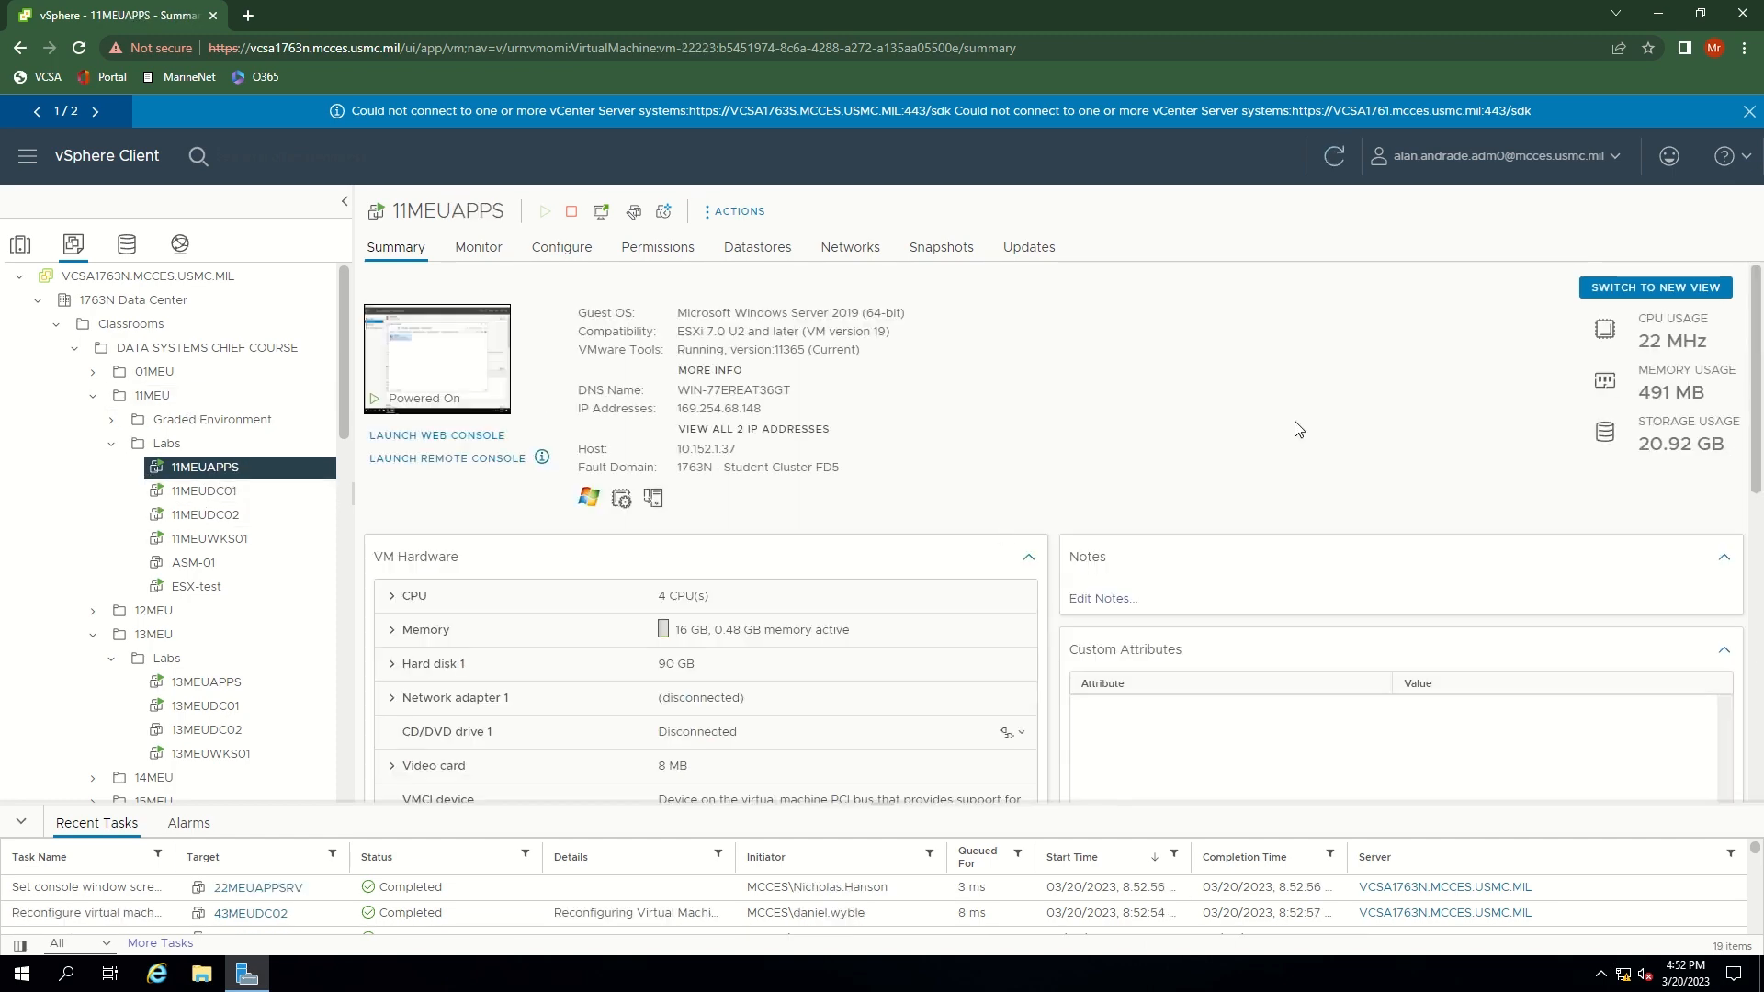
pyautogui.click(635, 212)
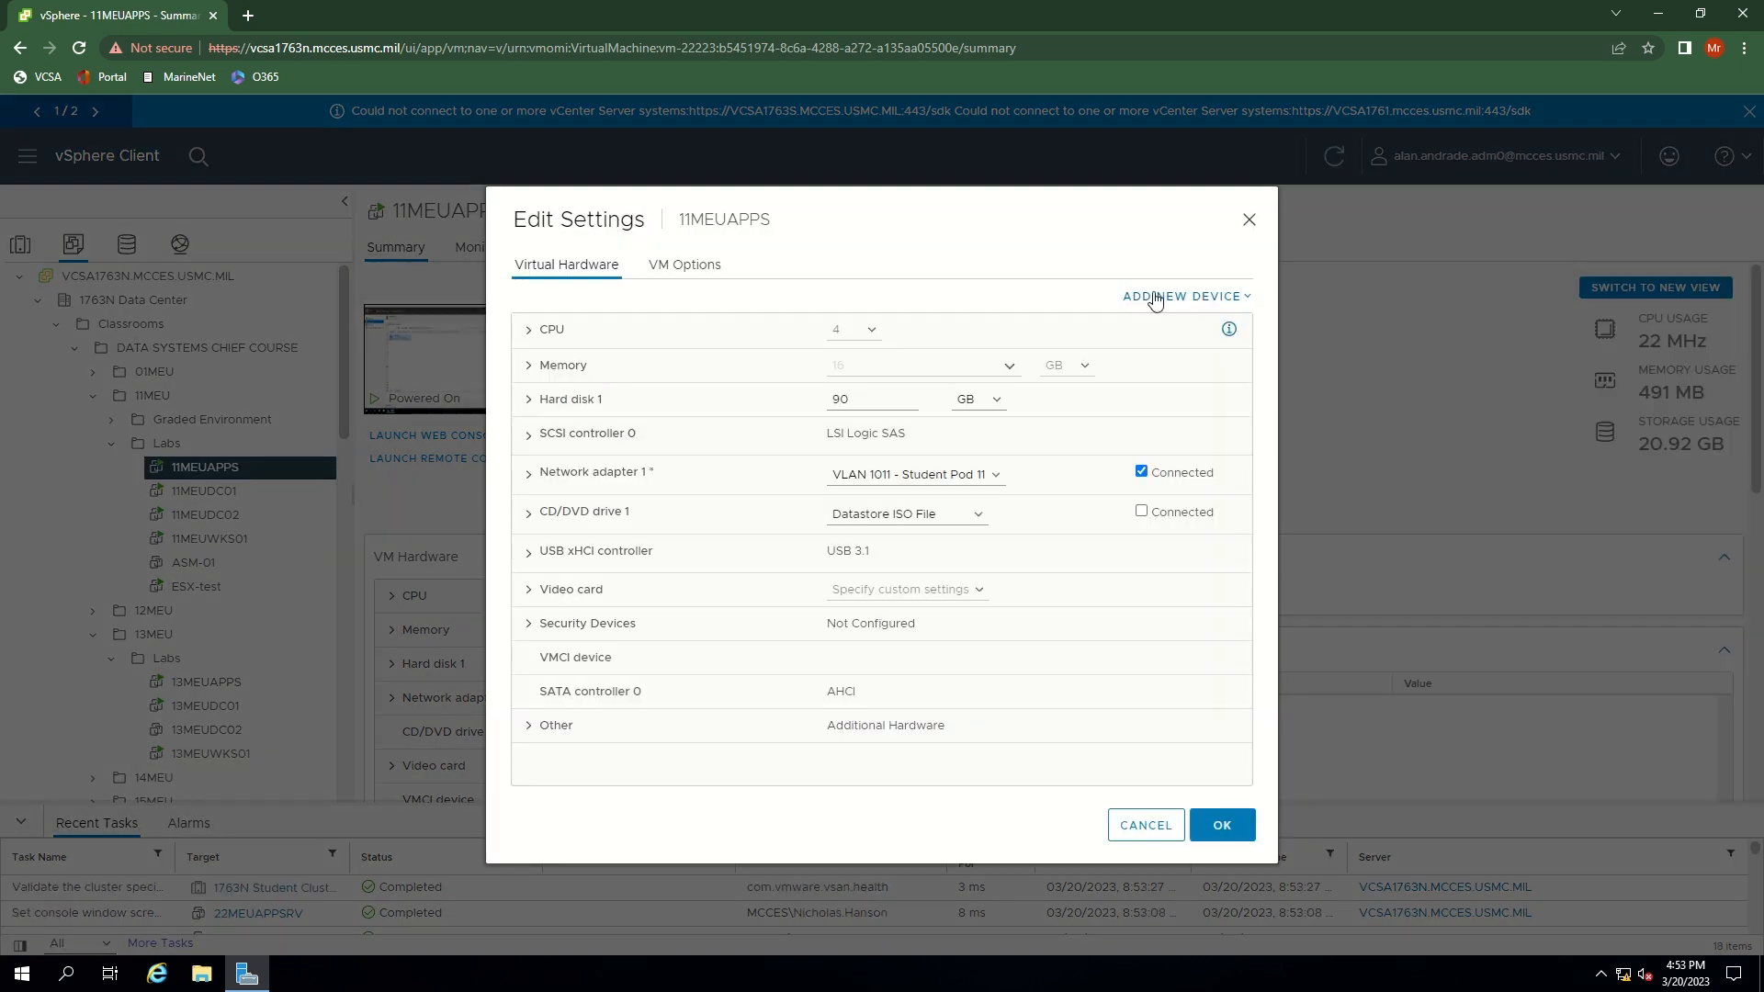
pyautogui.click(1155, 299)
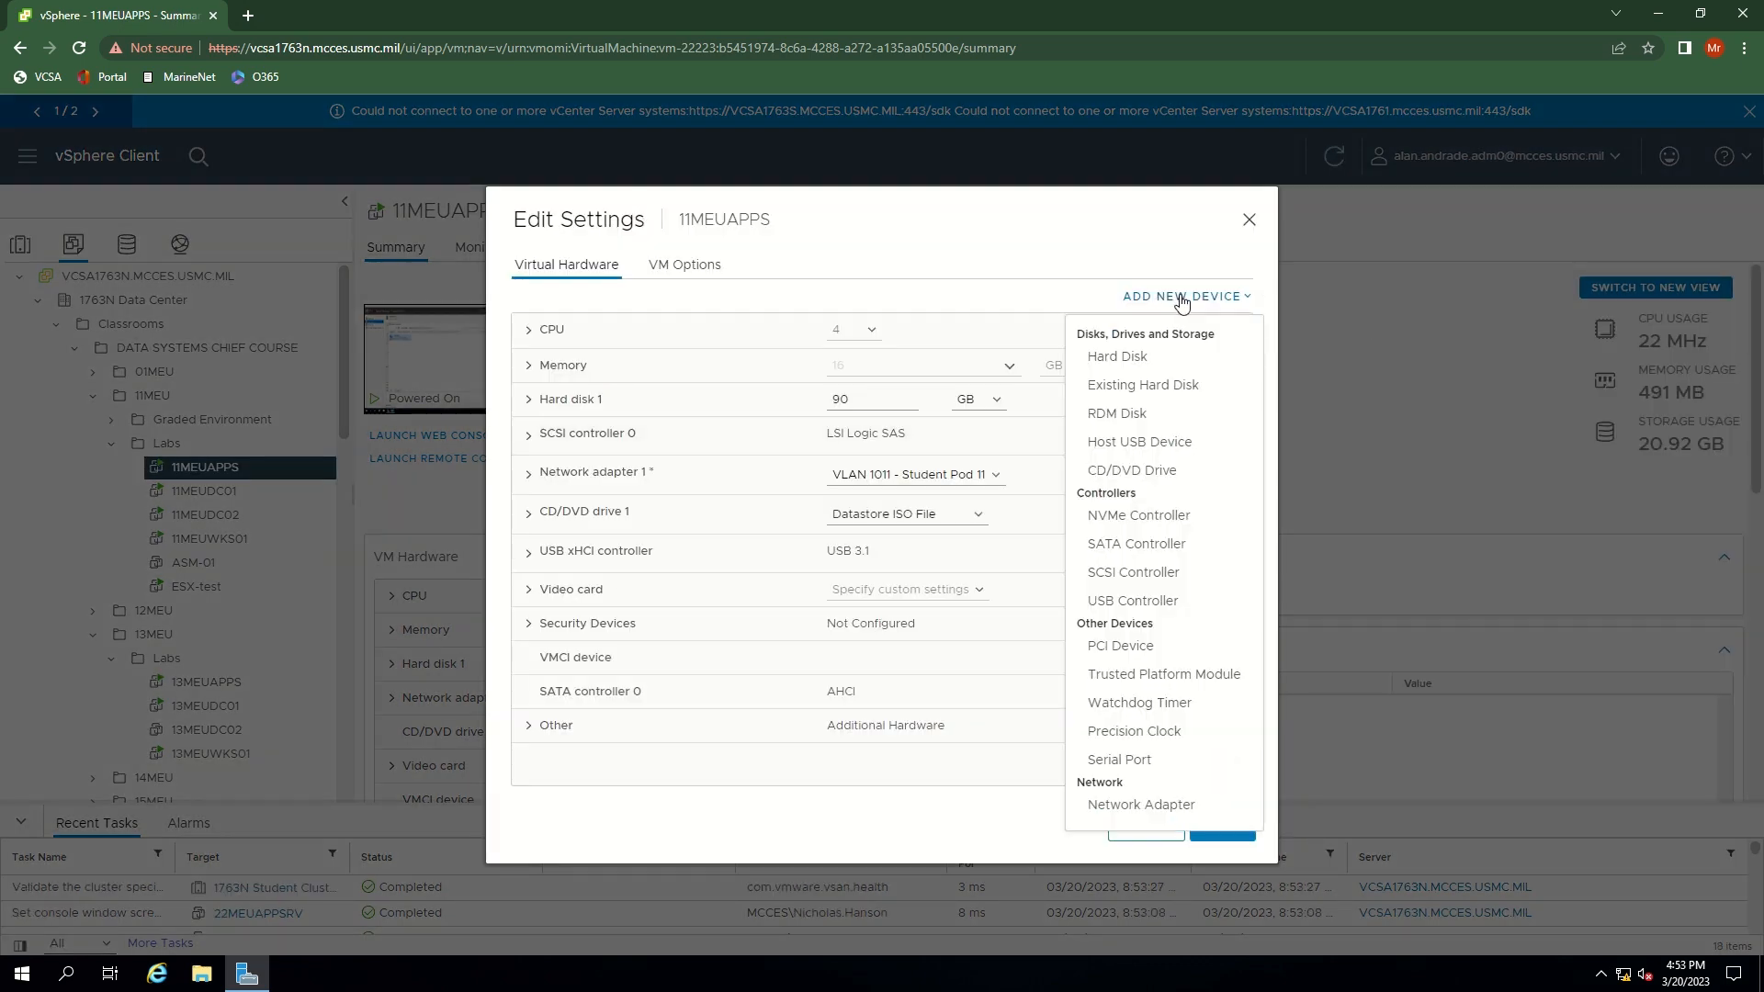
pyautogui.click(1150, 366)
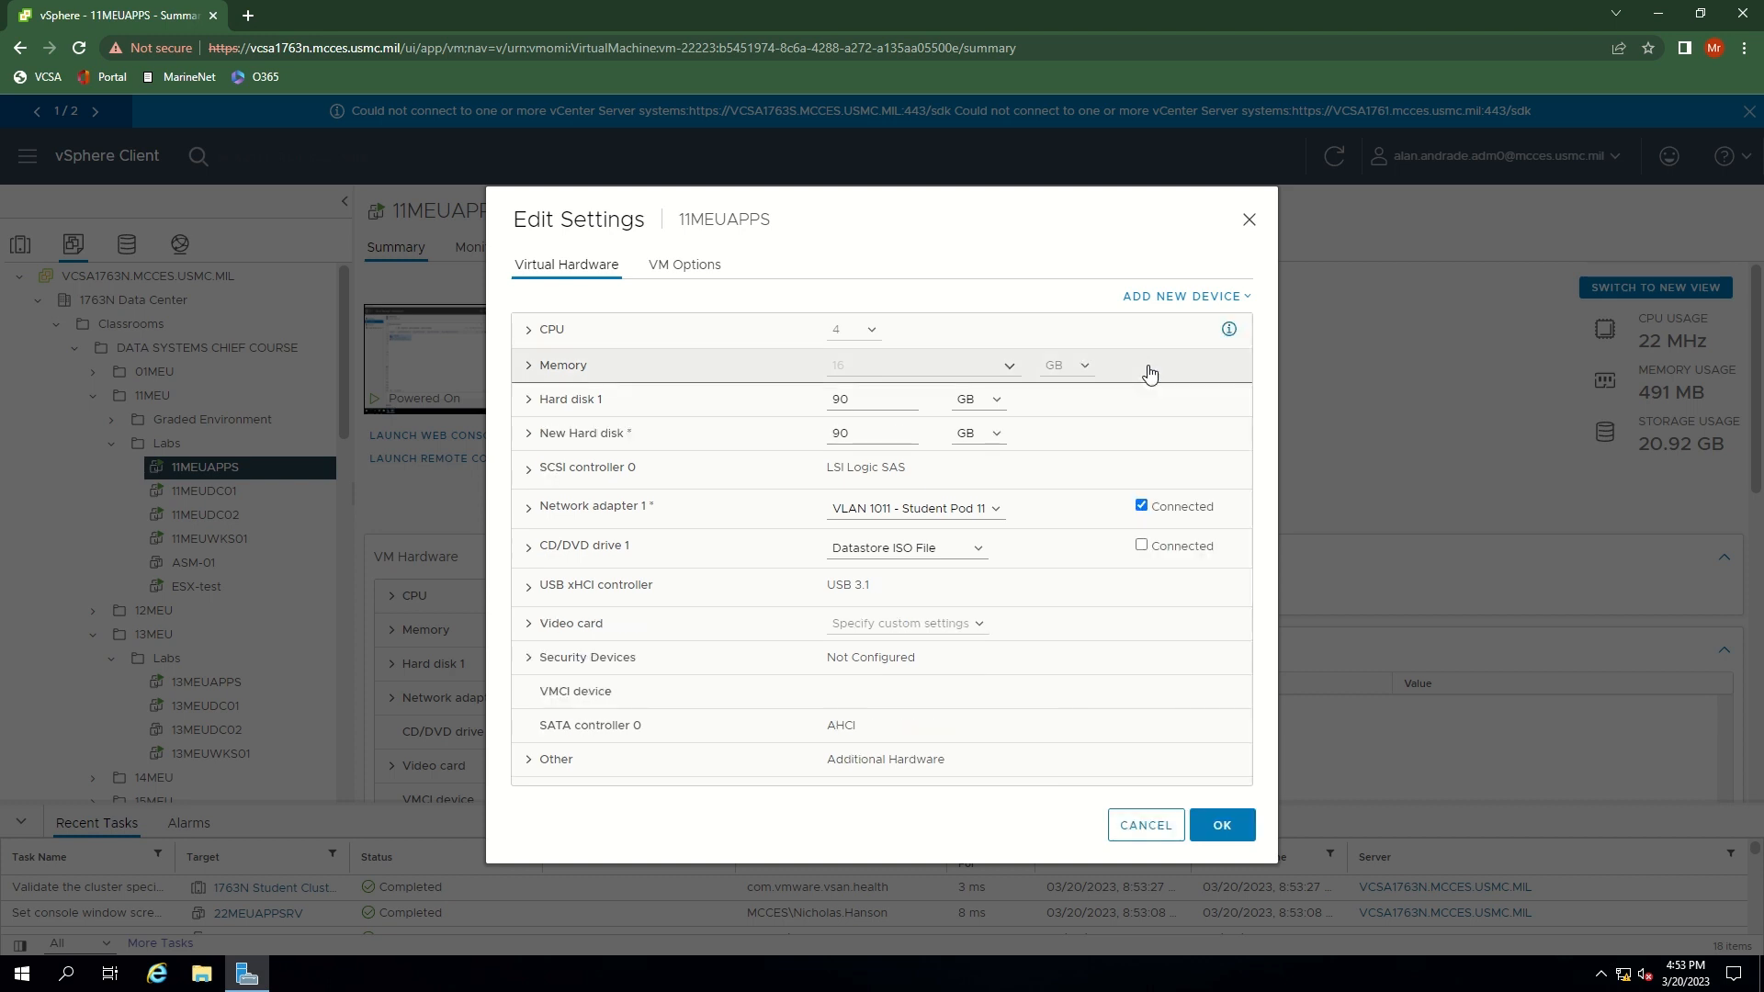
pyautogui.click(860, 434)
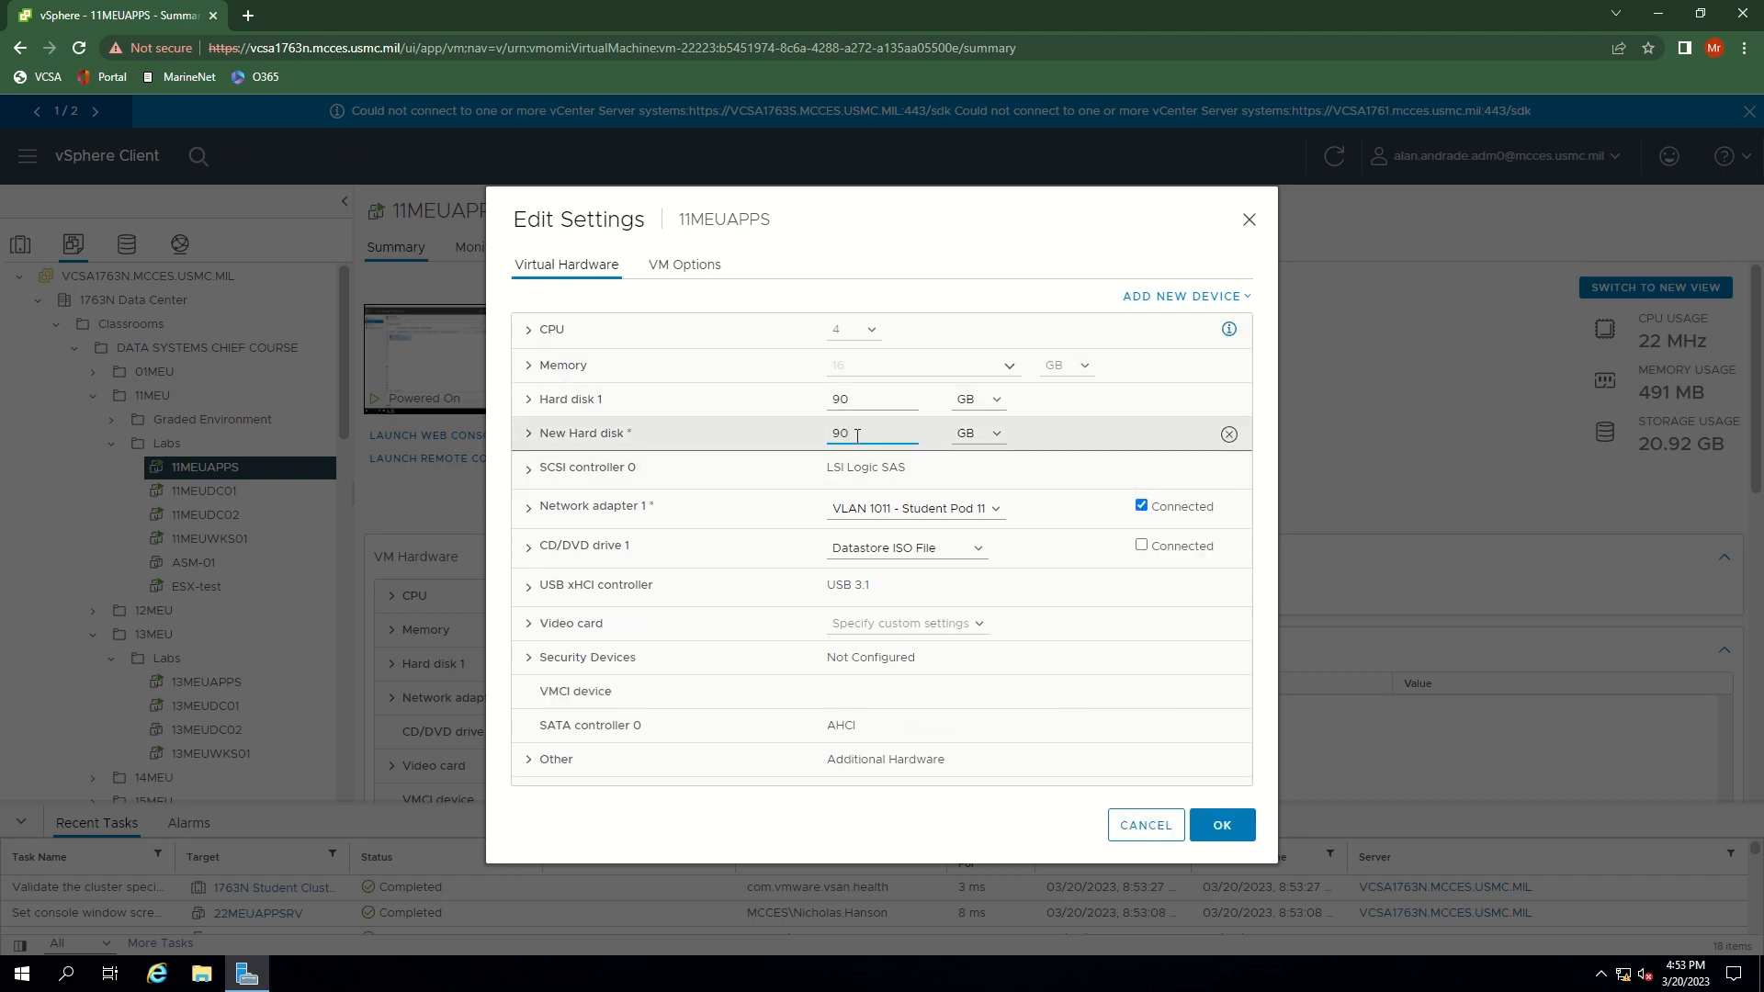
pyautogui.press('BackSpace')
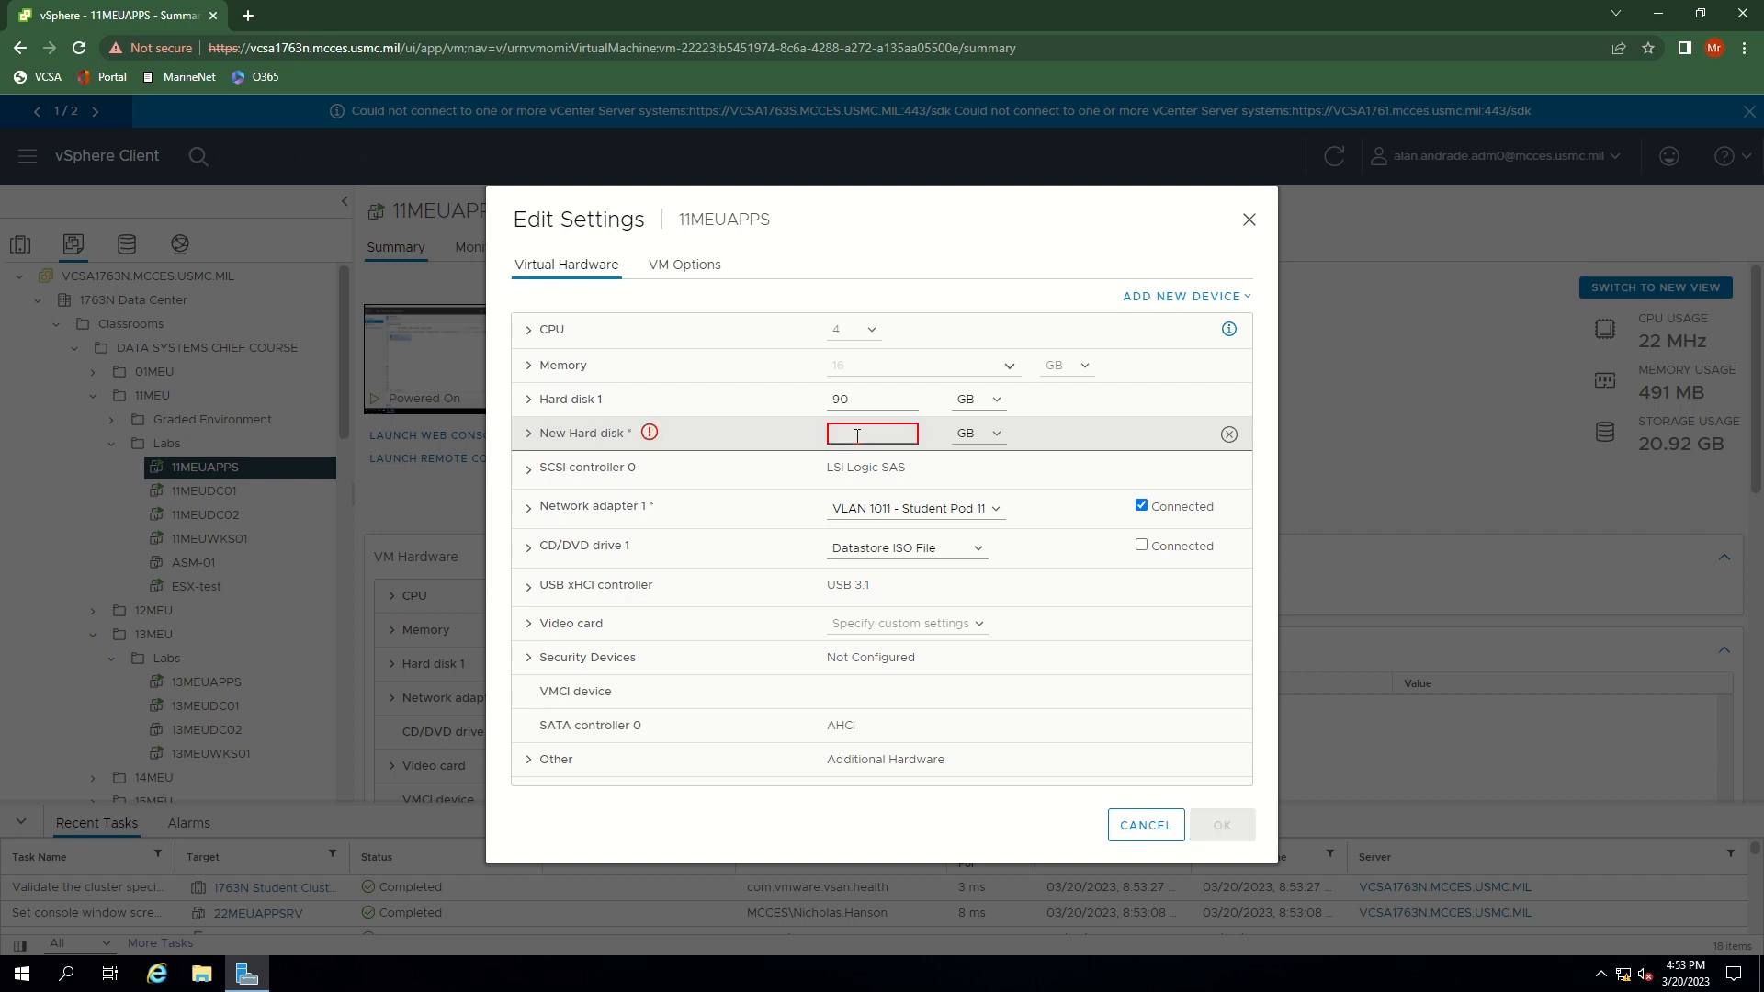
pyautogui.write('40')
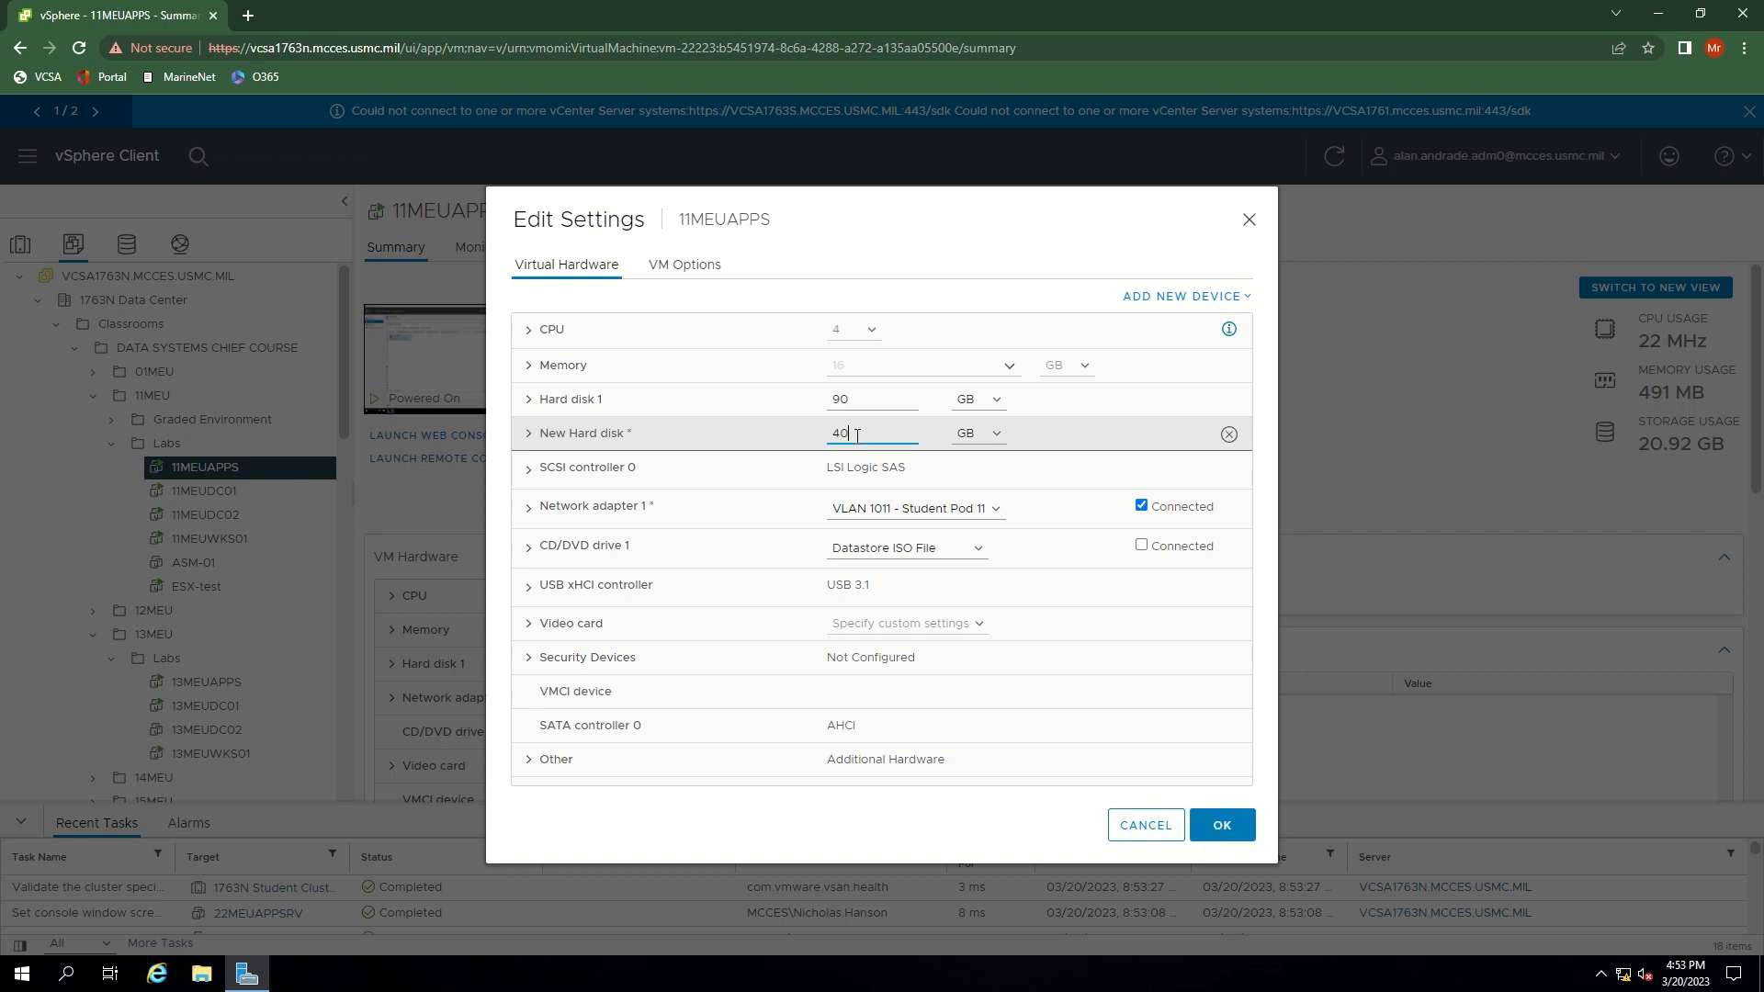
pyautogui.click(1222, 825)
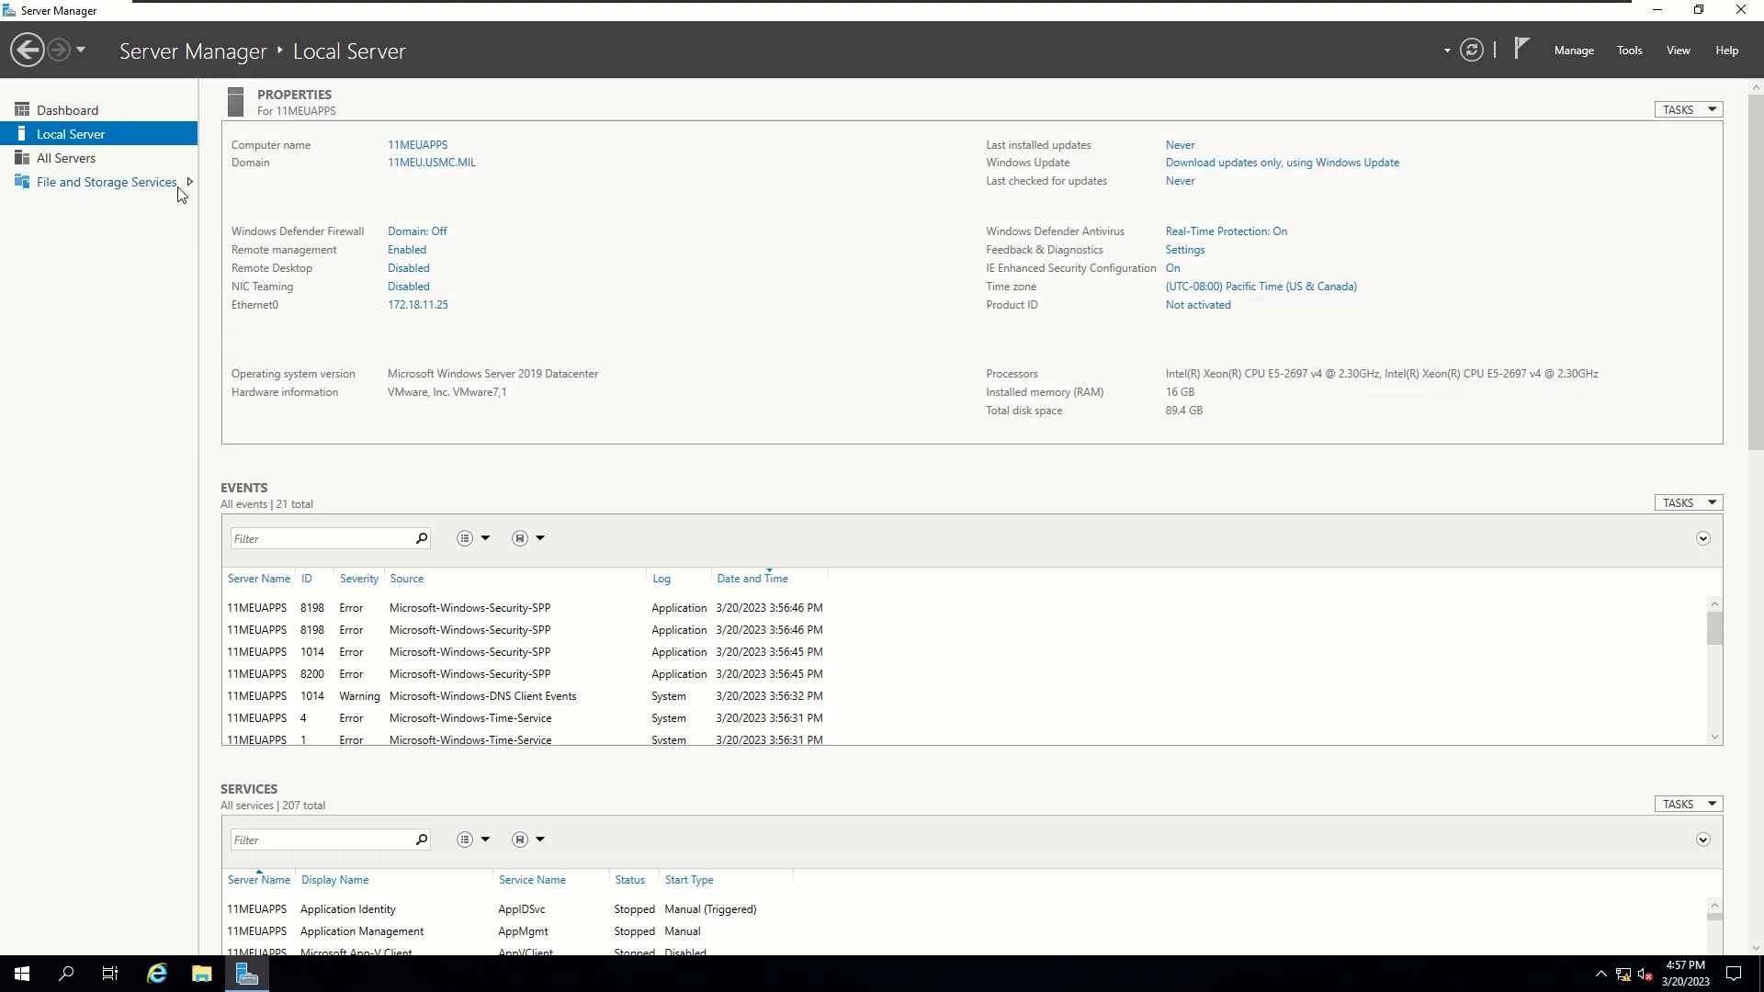
# - Bring the new 40 GB Disk 1 online from File and Storage Services Disks
pyautogui.click(138, 183)
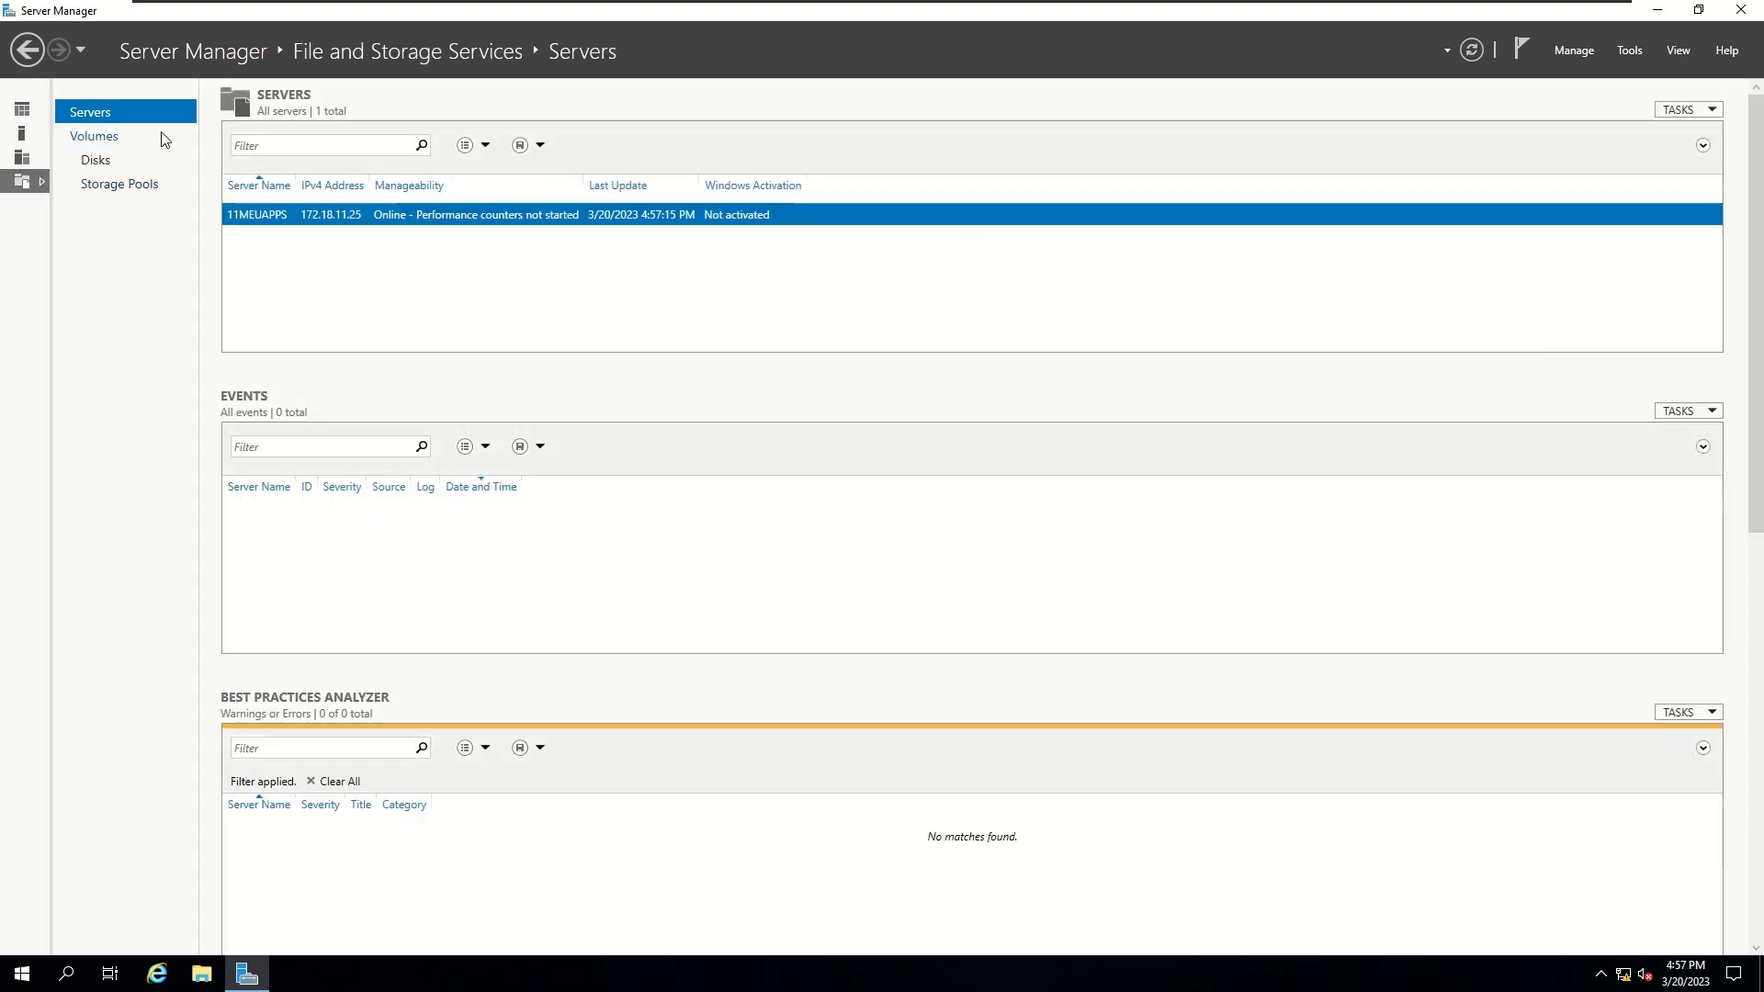
pyautogui.click(112, 161)
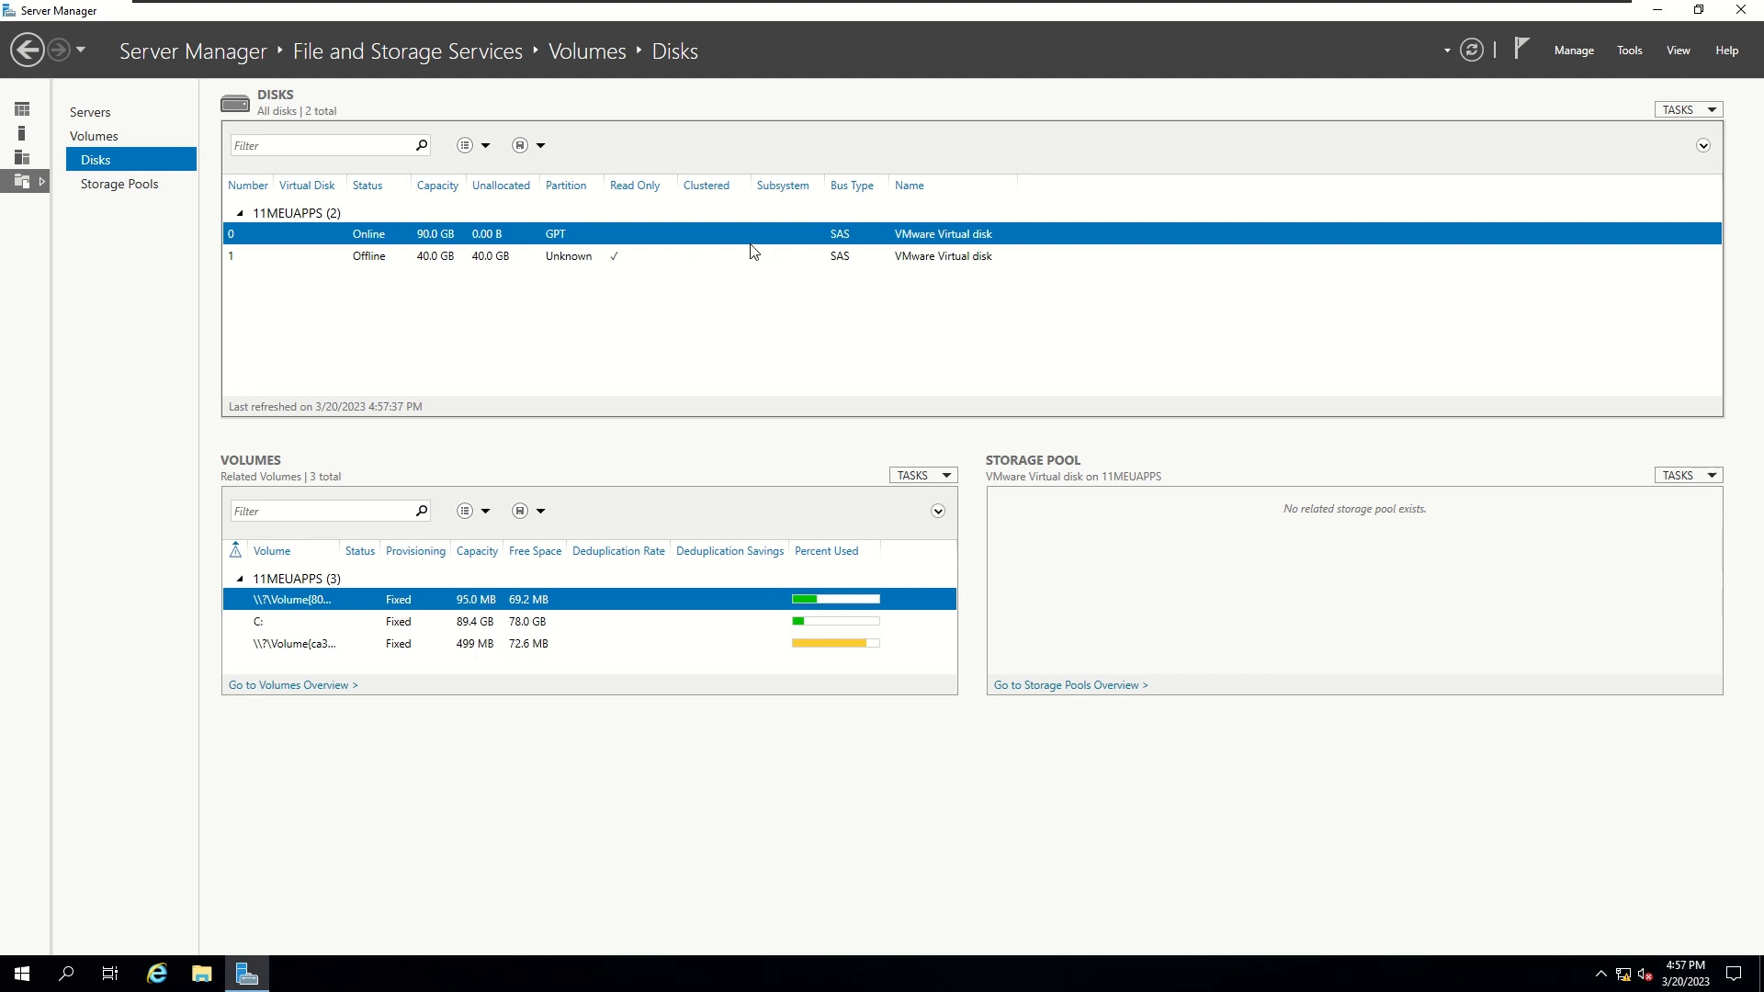
pyautogui.rightClick(504, 258)
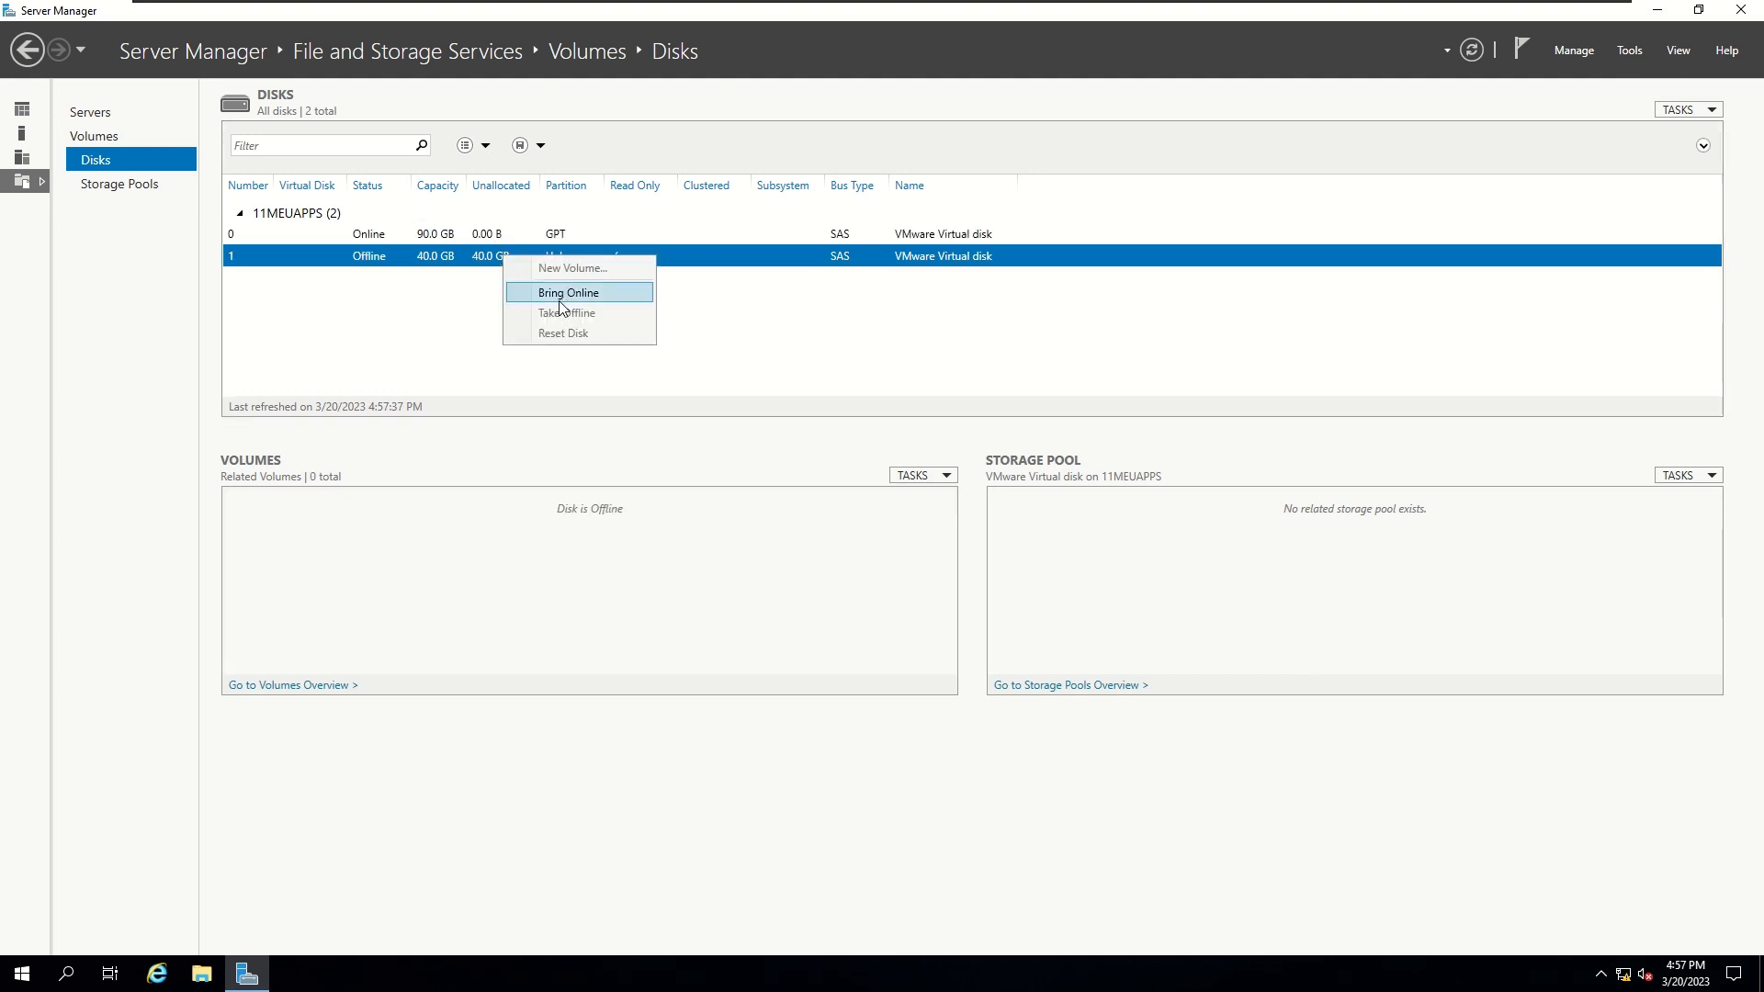
pyautogui.click(562, 299)
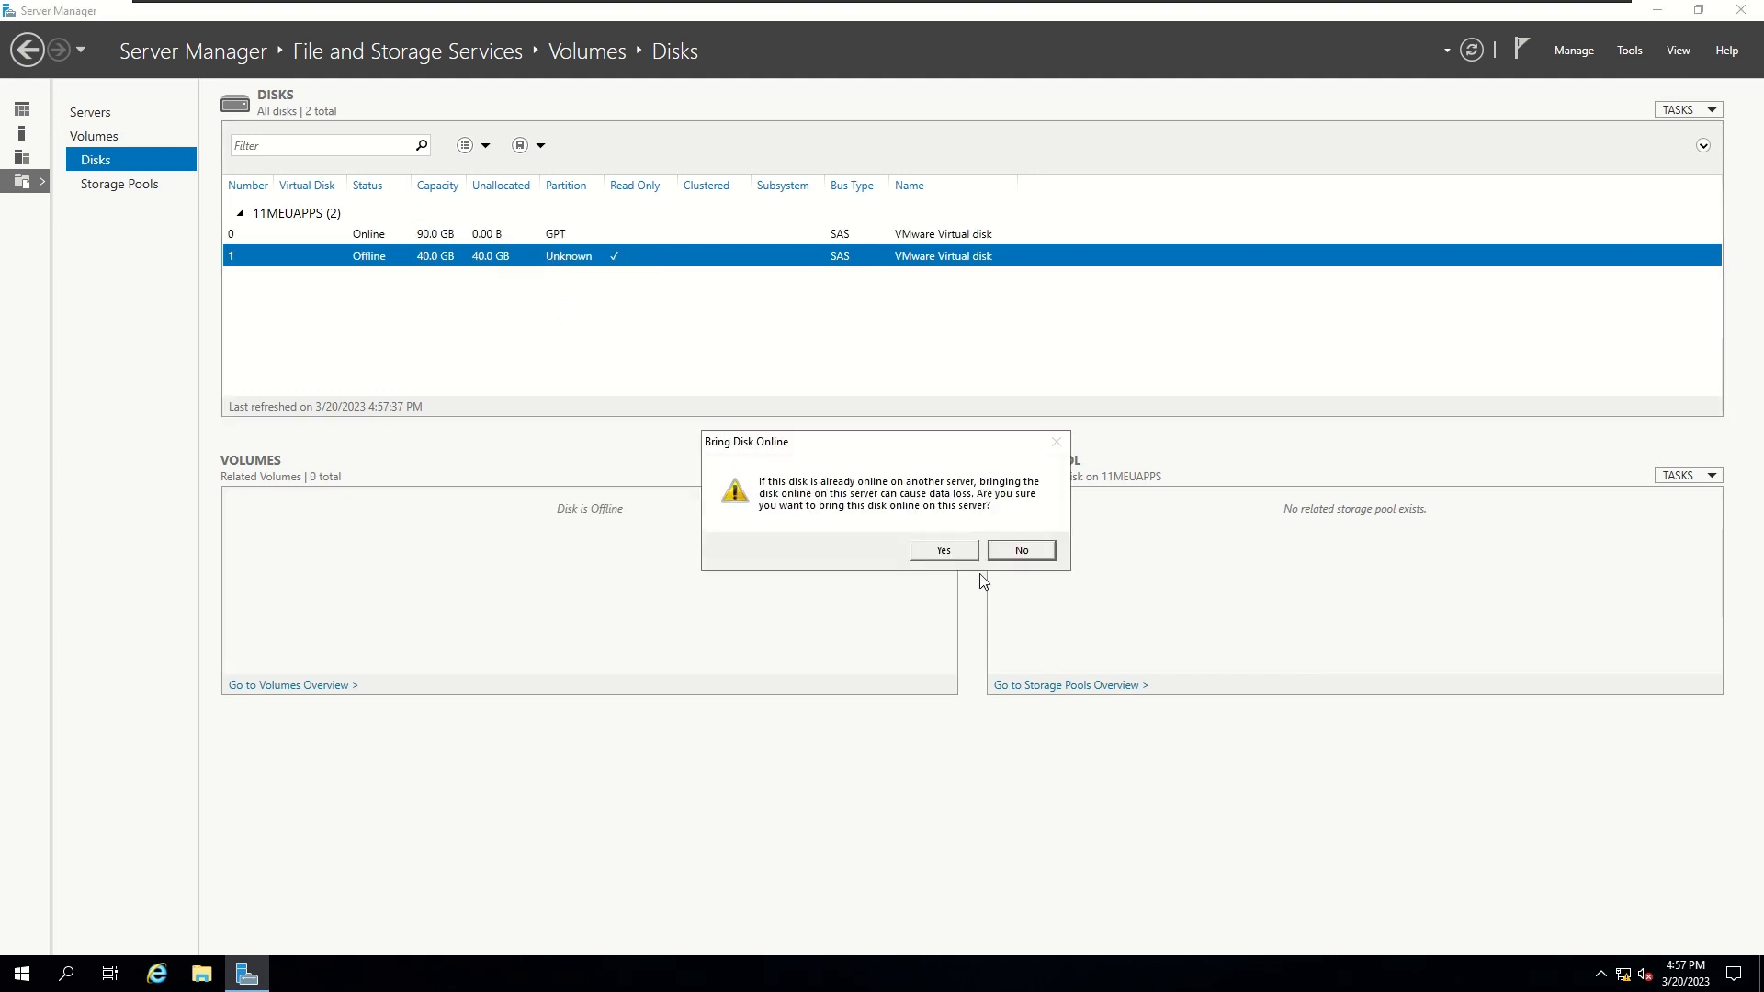
pyautogui.click(952, 555)
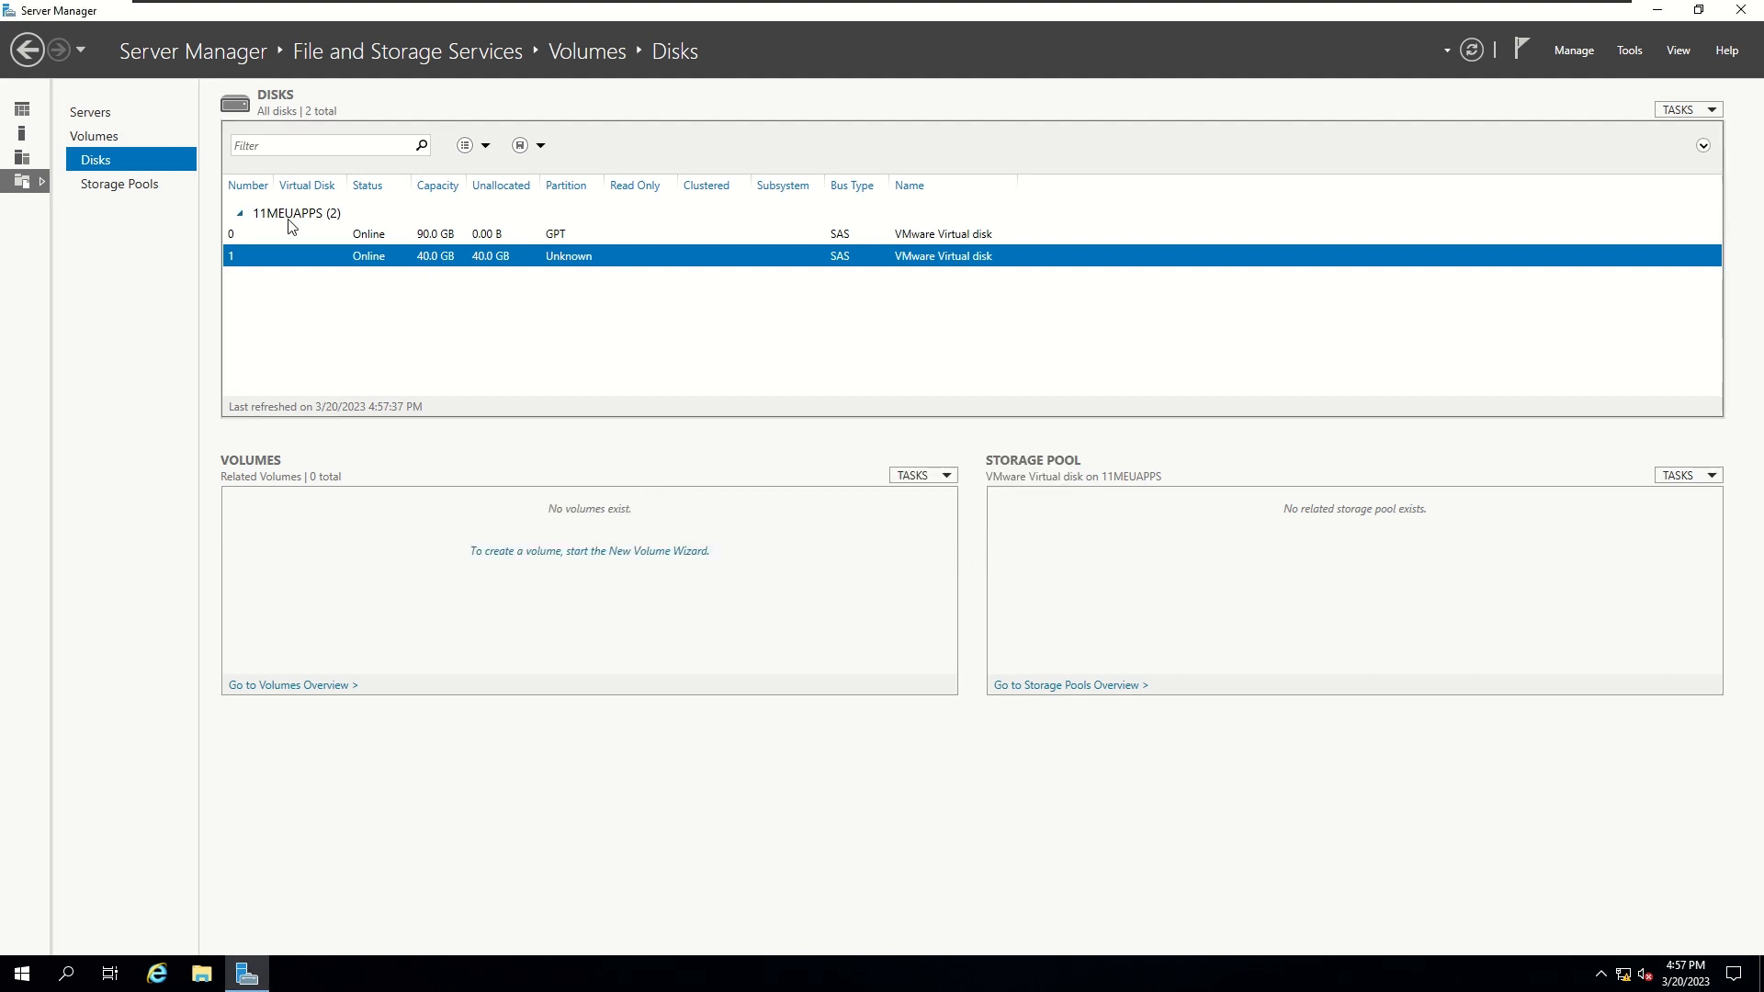
# - Initialize Disk 1 as a GPT disk
pyautogui.rightClick(442, 264)
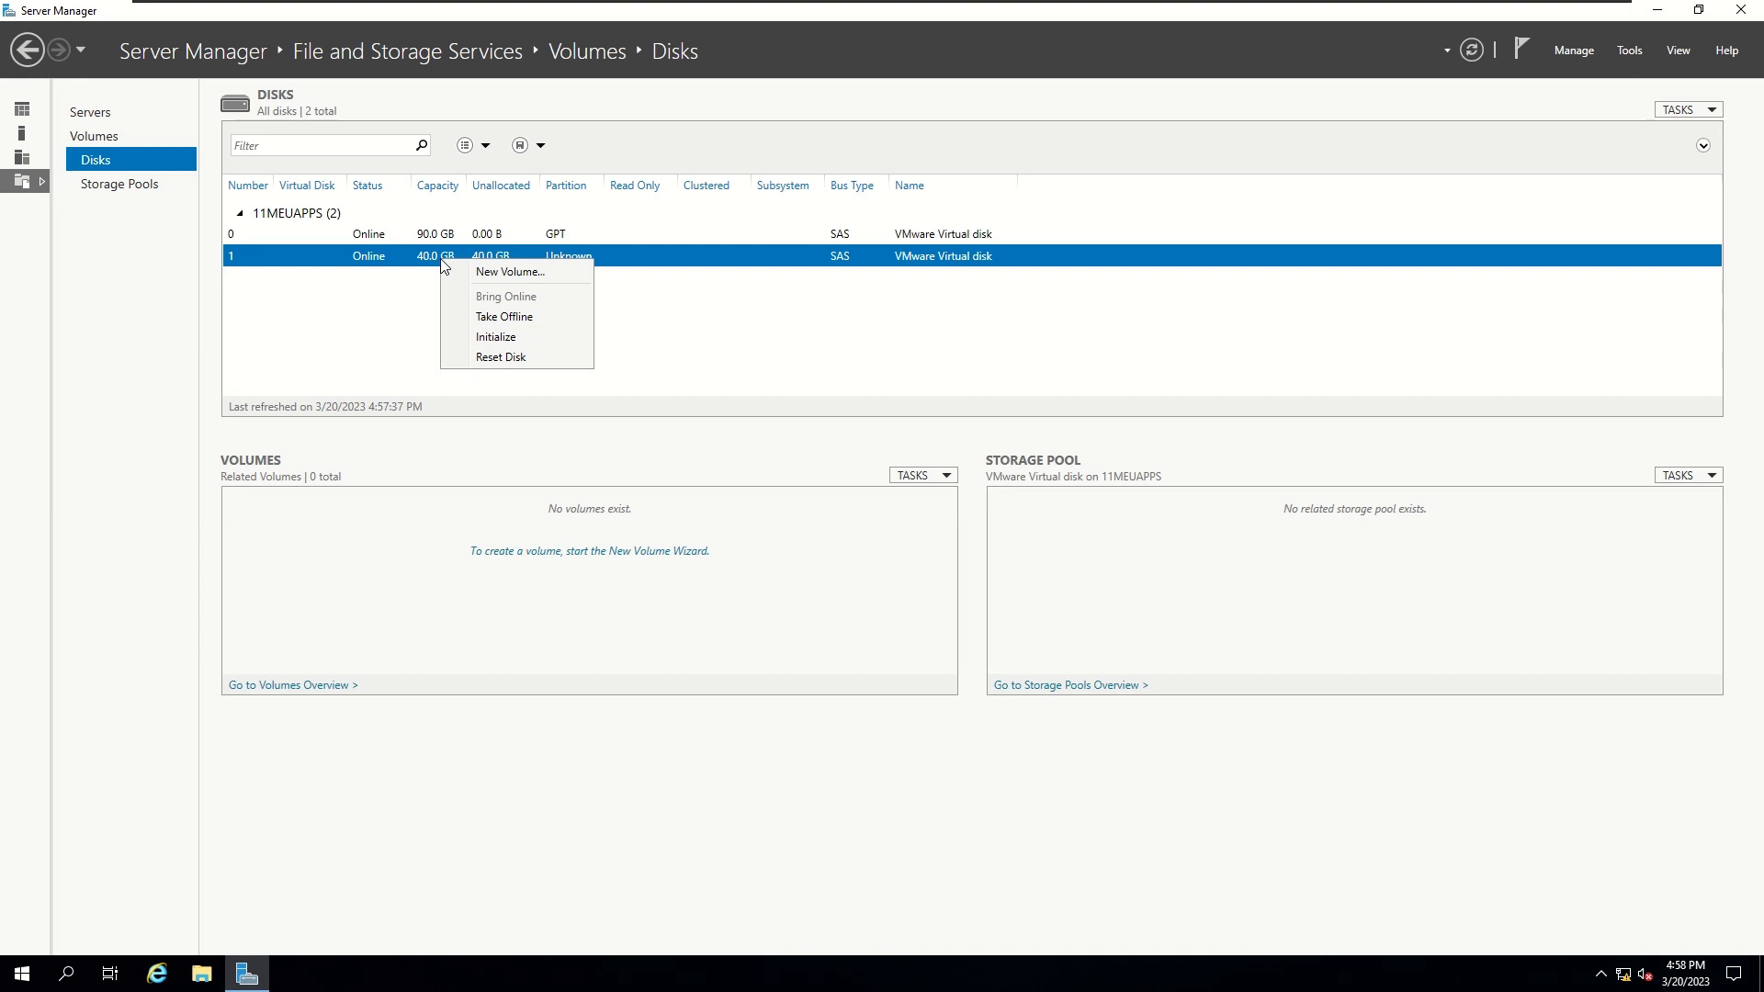
pyautogui.click(520, 338)
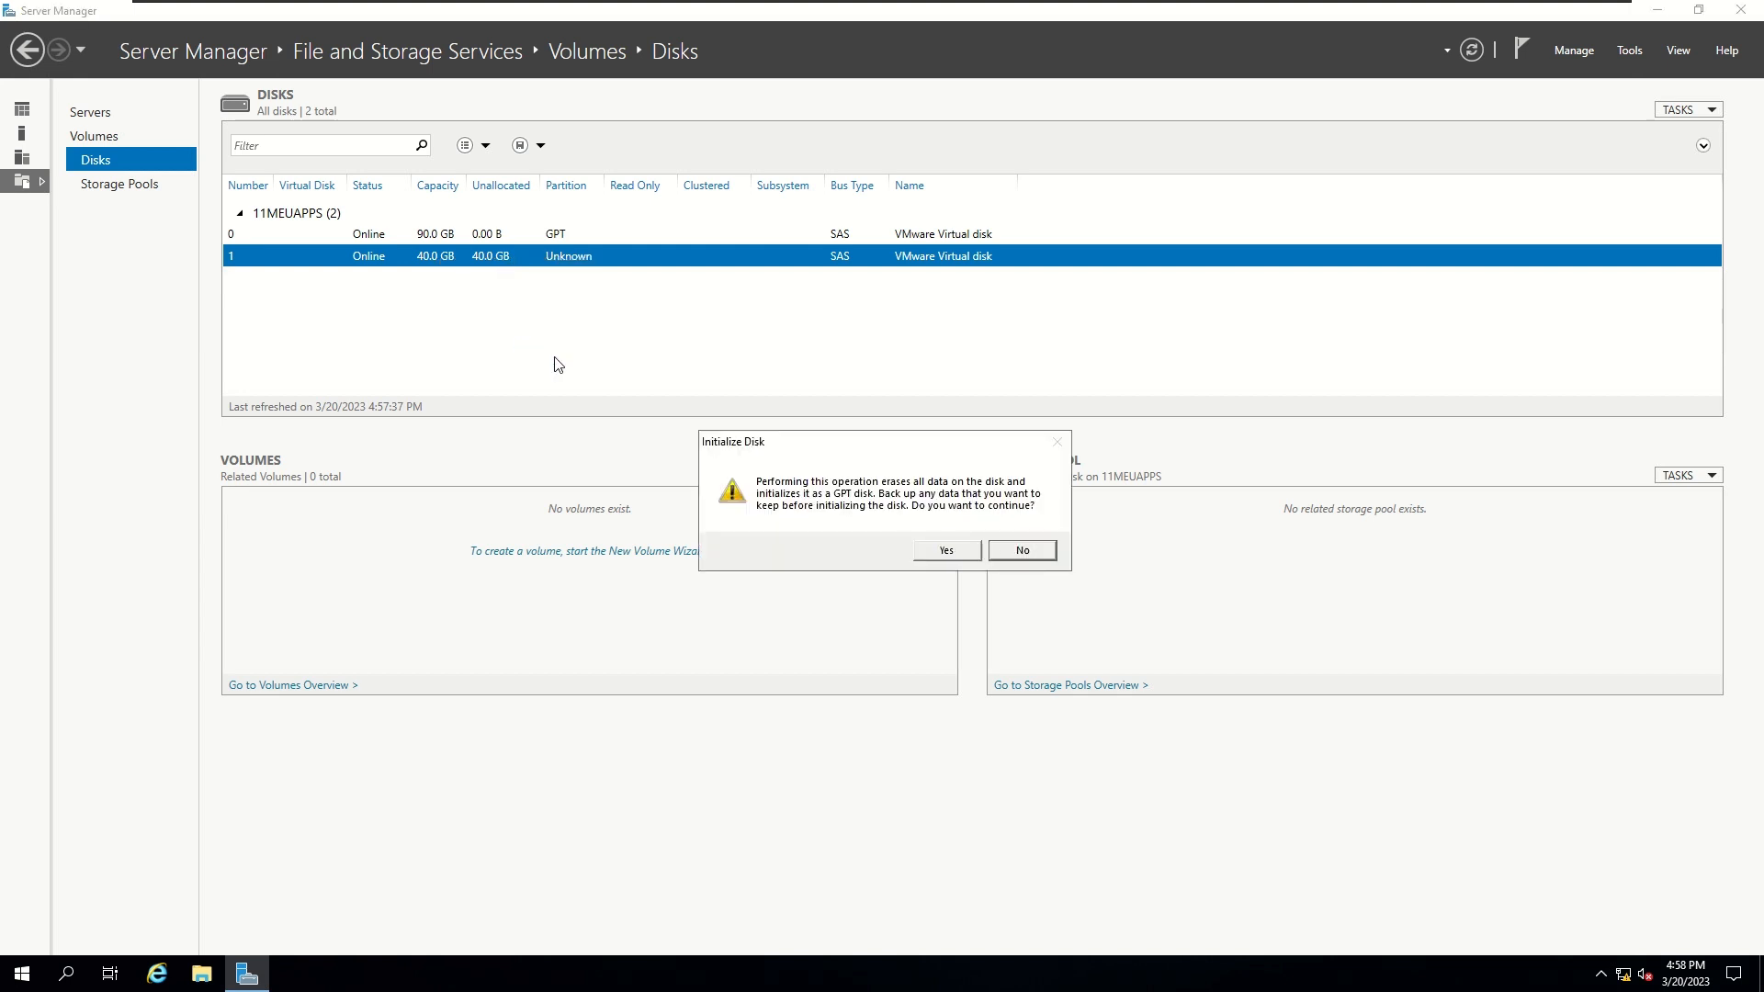
pyautogui.click(964, 556)
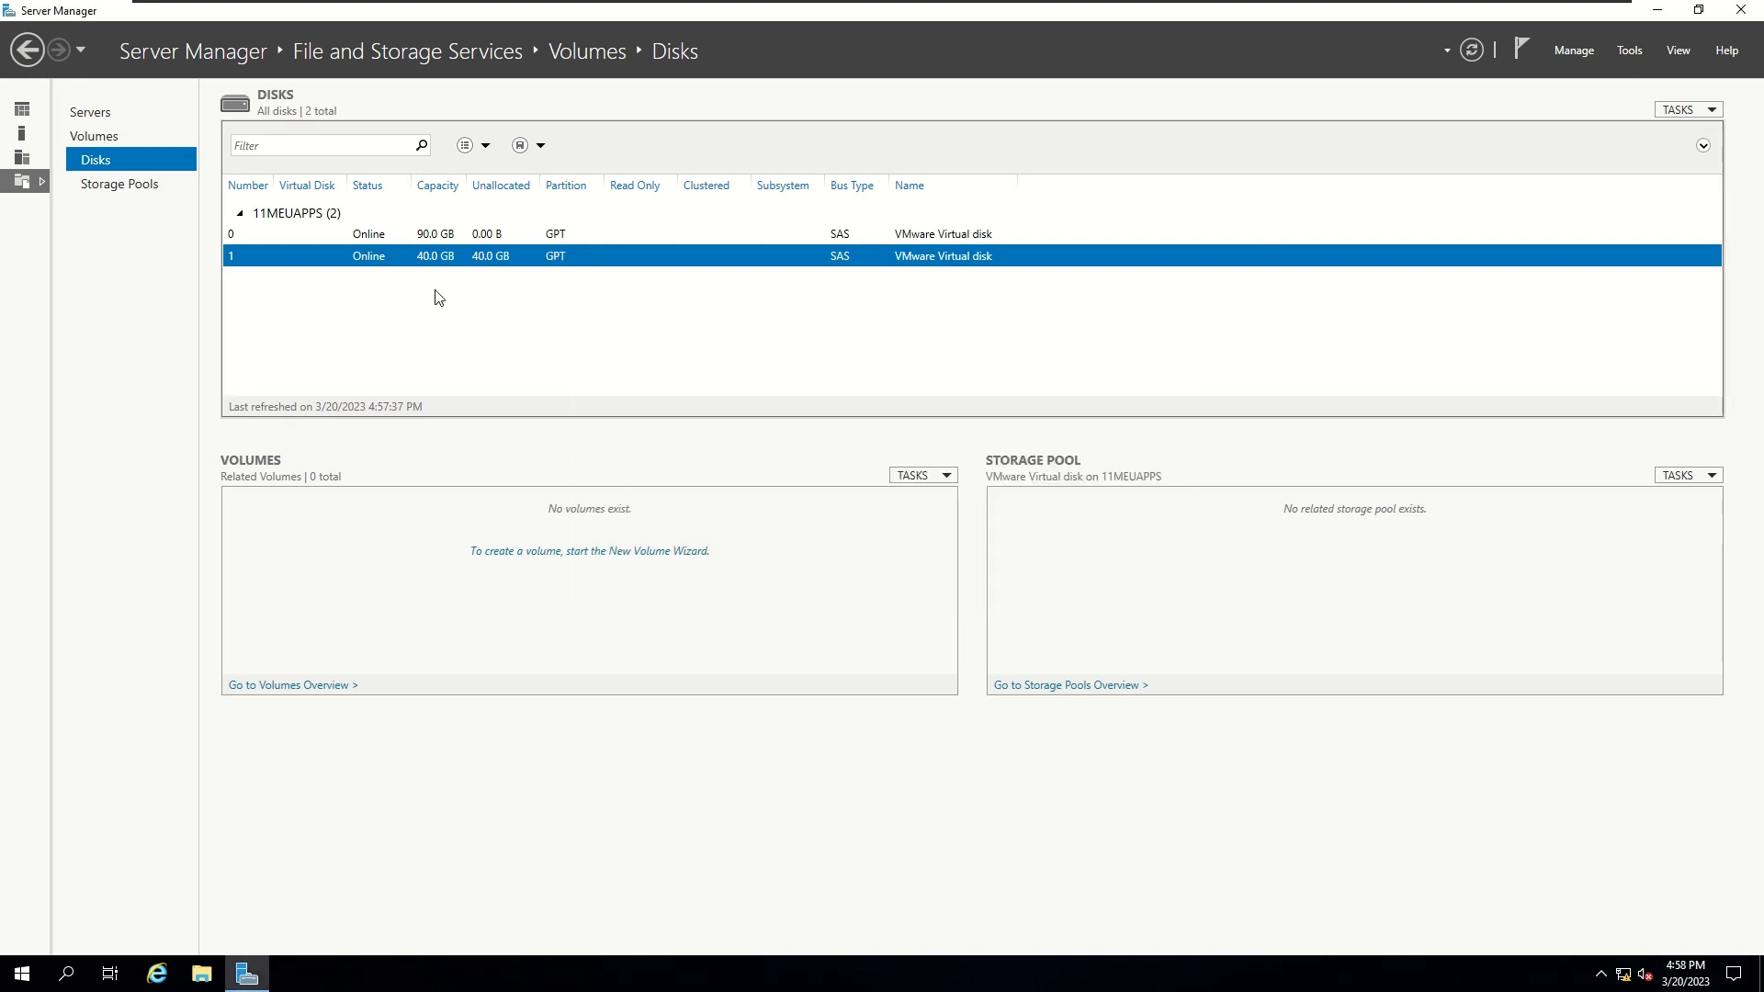
pyautogui.rightClick(478, 265)
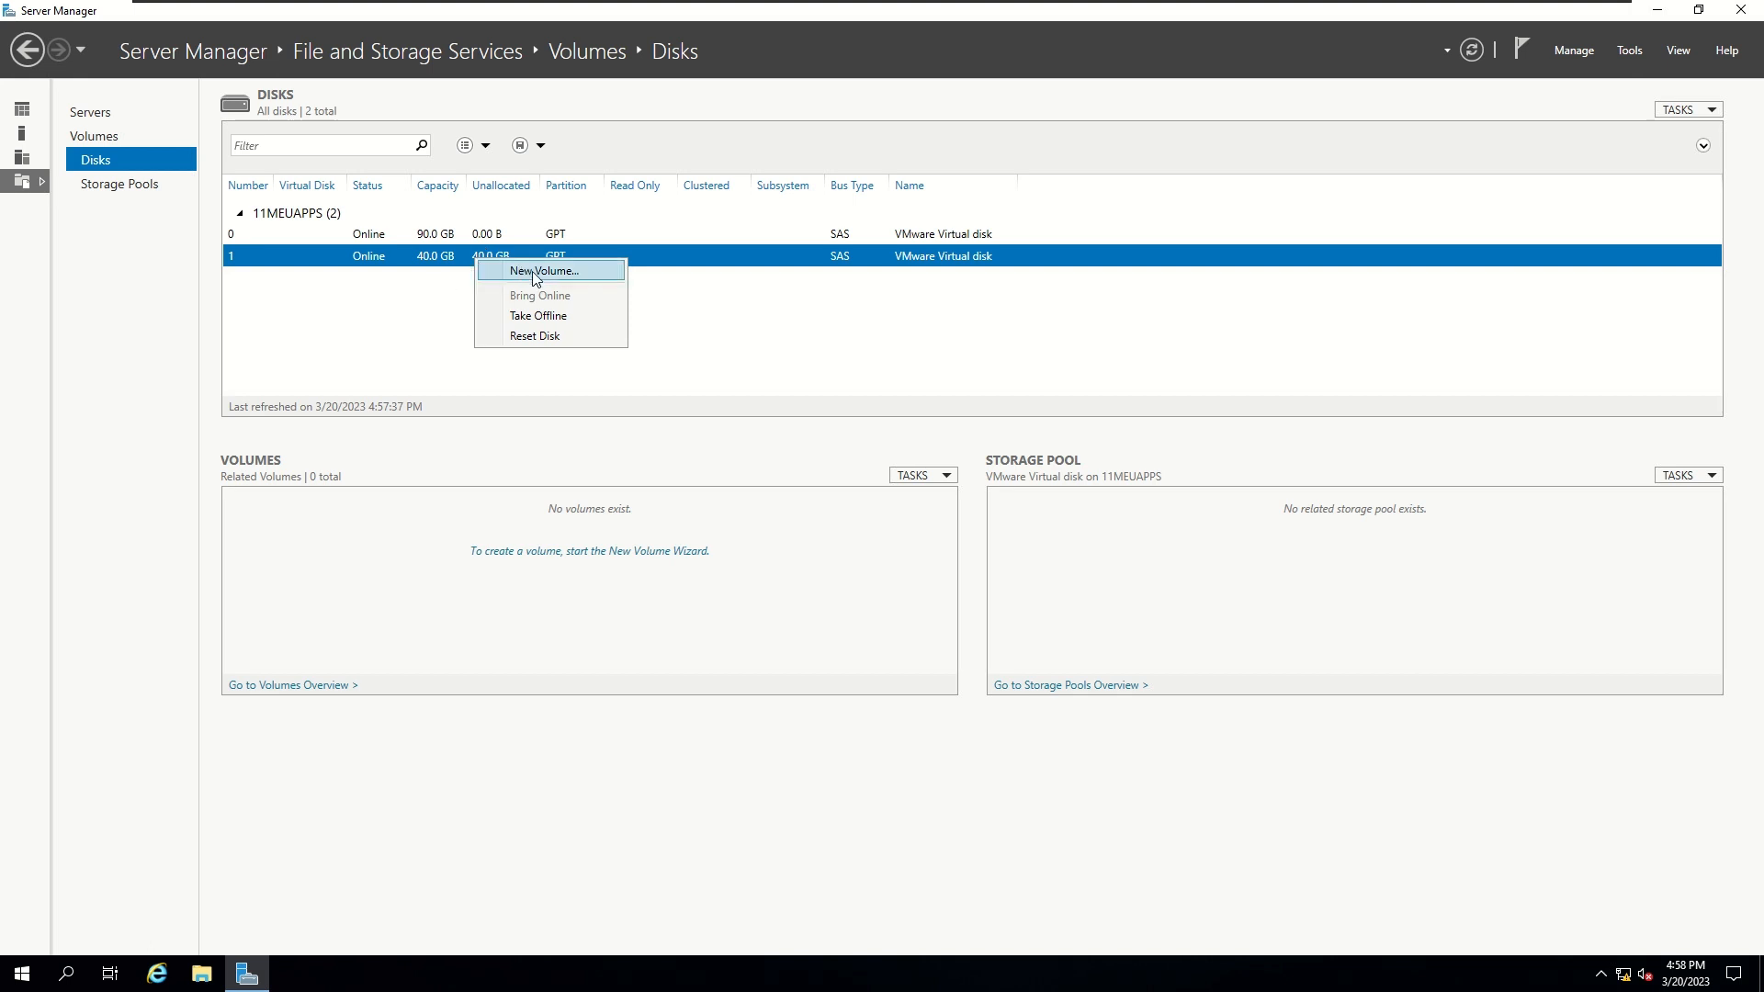
pyautogui.click(571, 268)
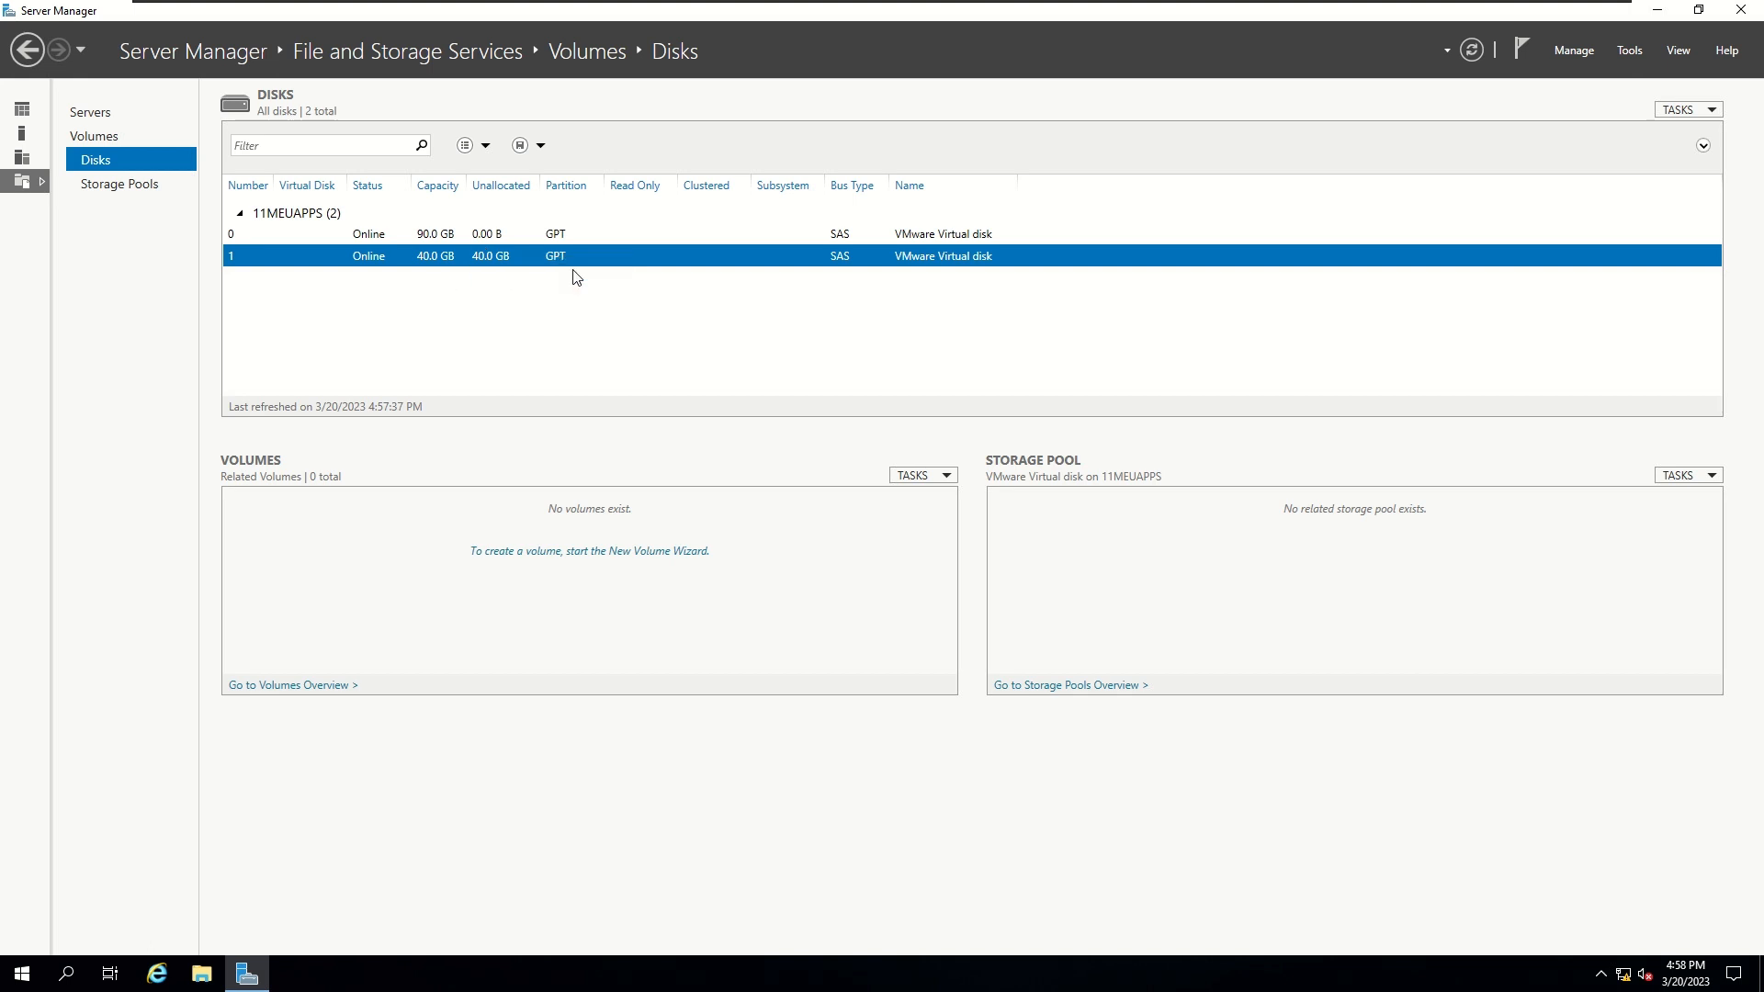
# - Run the New Volume wizard on Disk 1, keeping the full 40 GB and drive letter E:
pyautogui.click(492, 672)
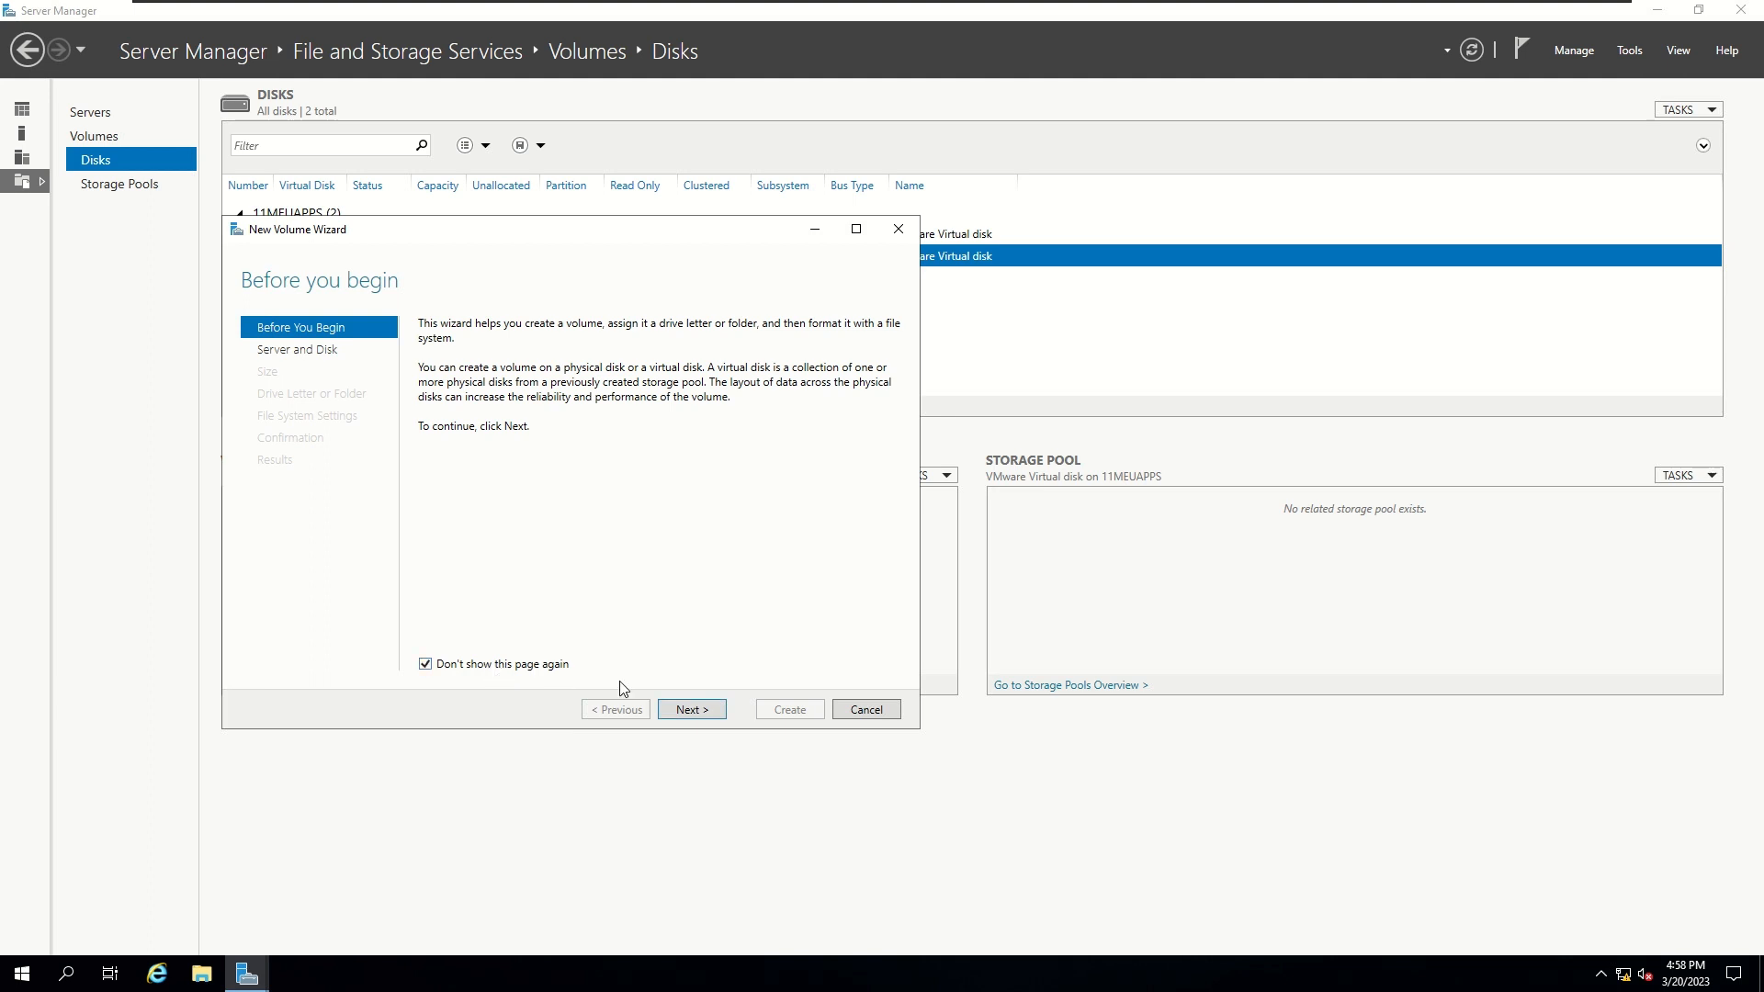
pyautogui.click(717, 712)
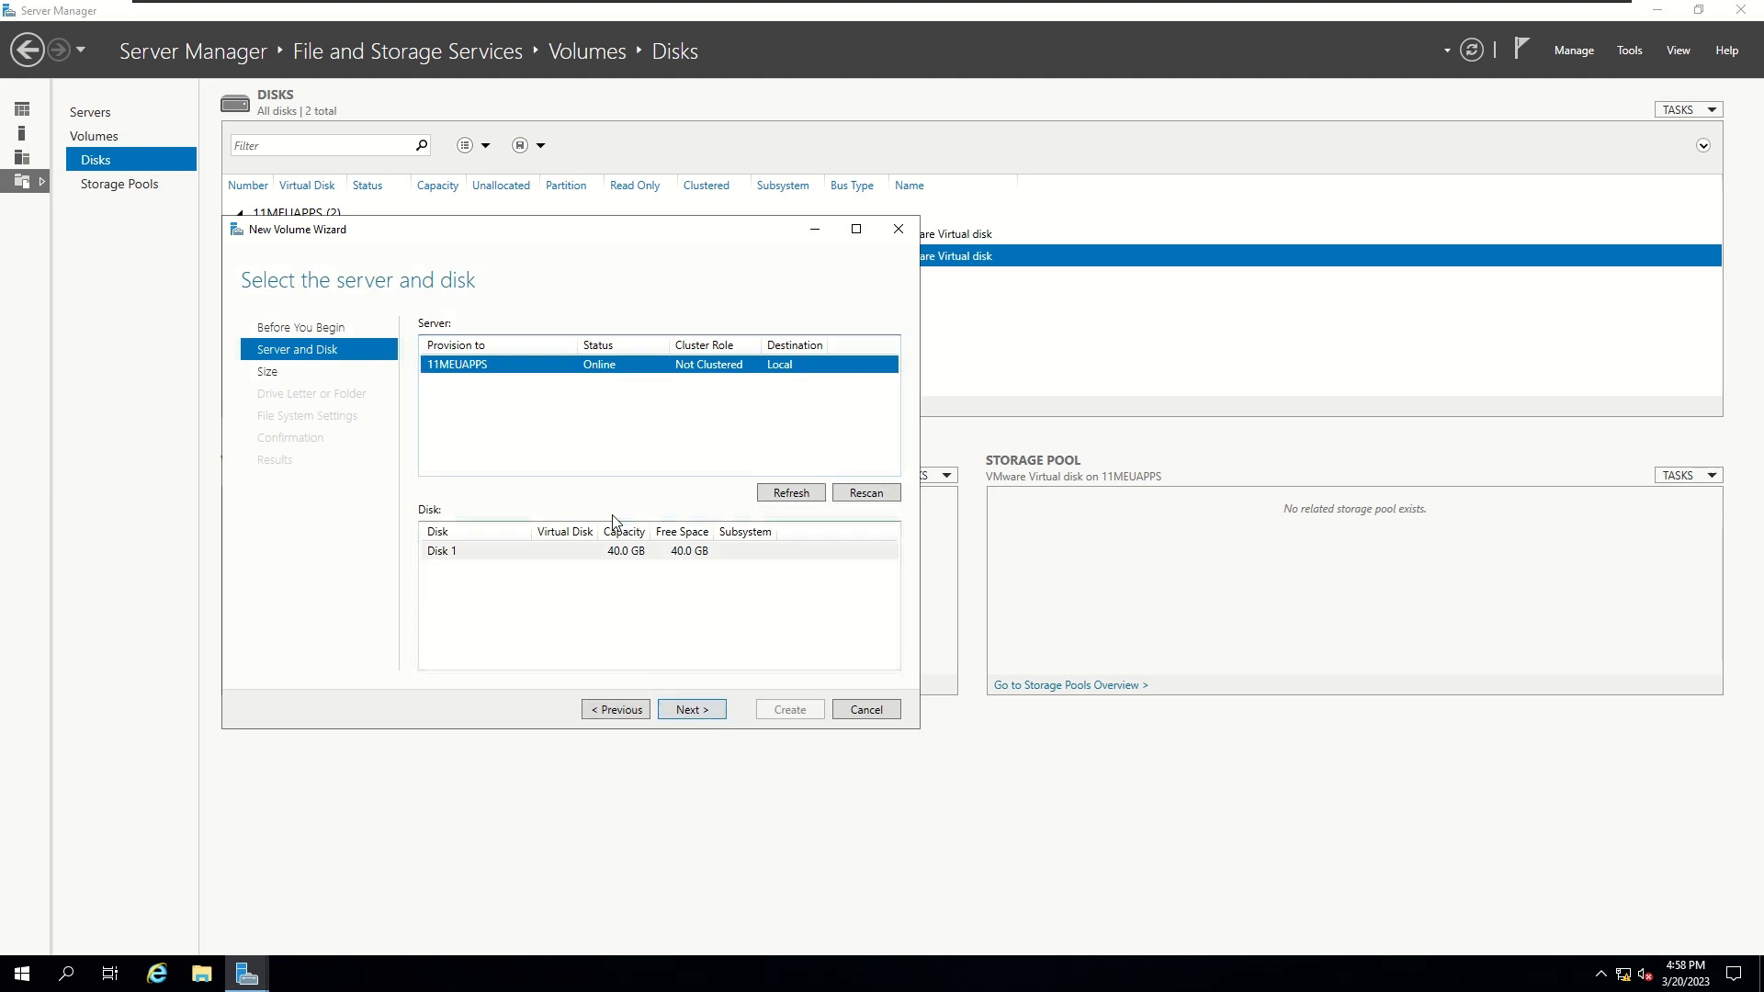
pyautogui.click(700, 710)
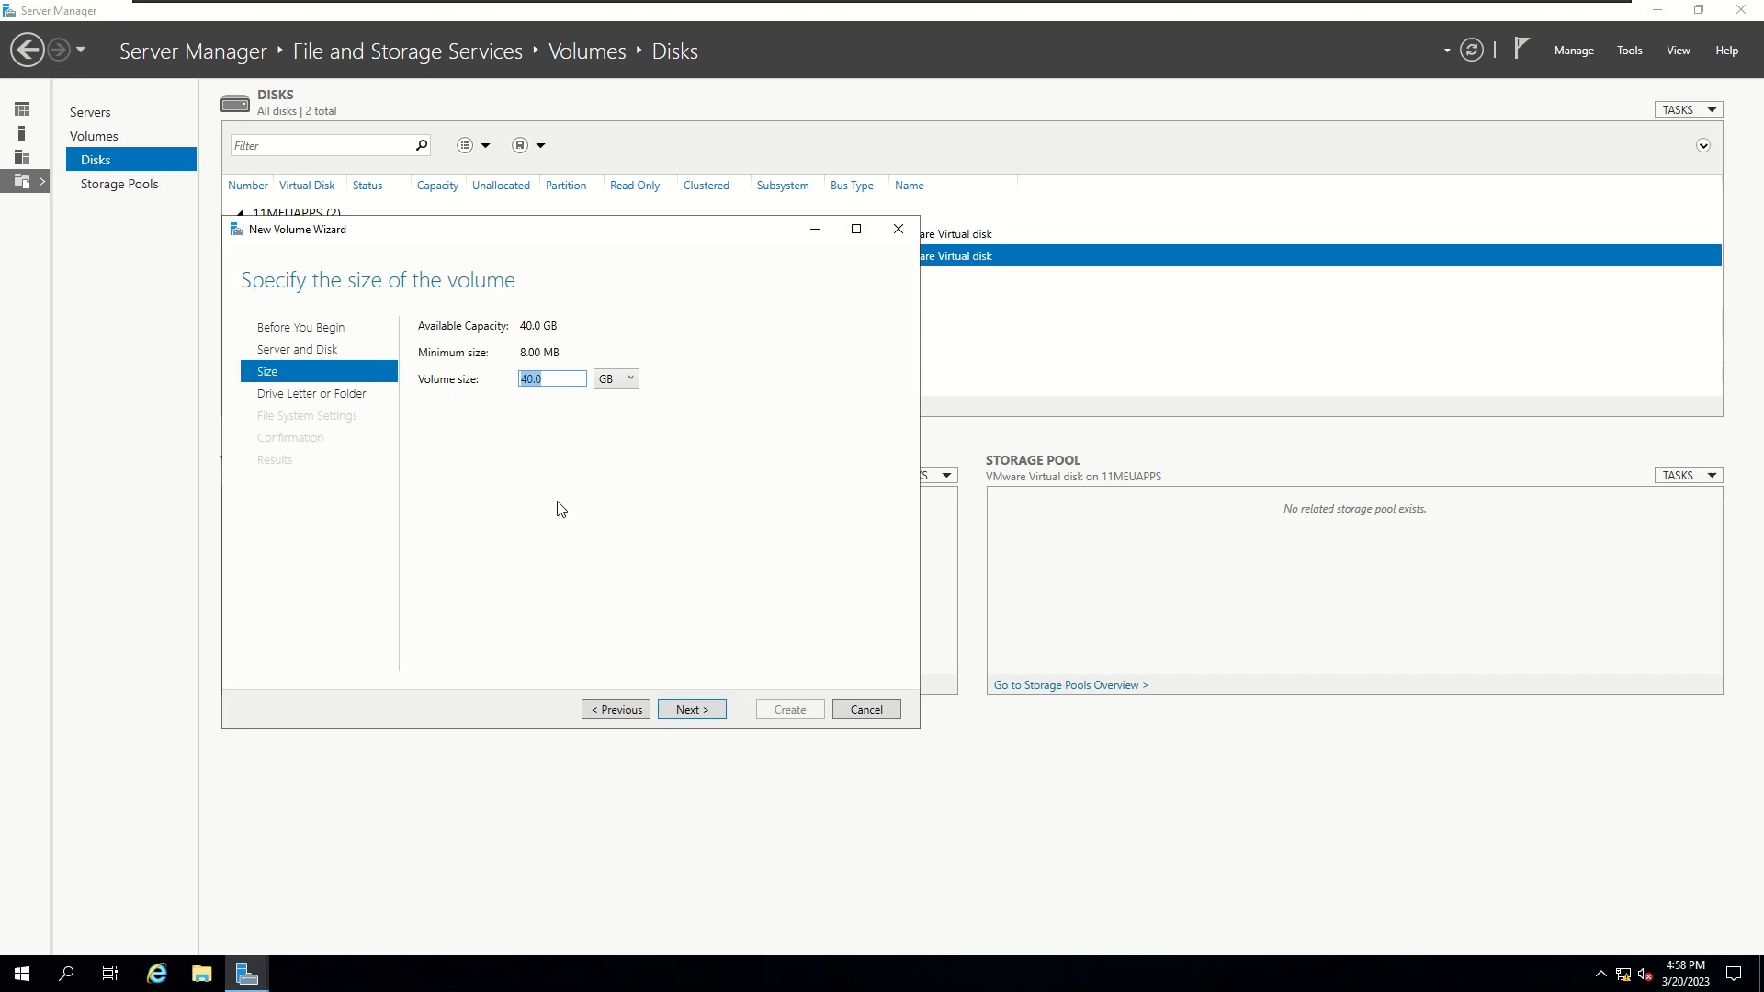
pyautogui.click(697, 713)
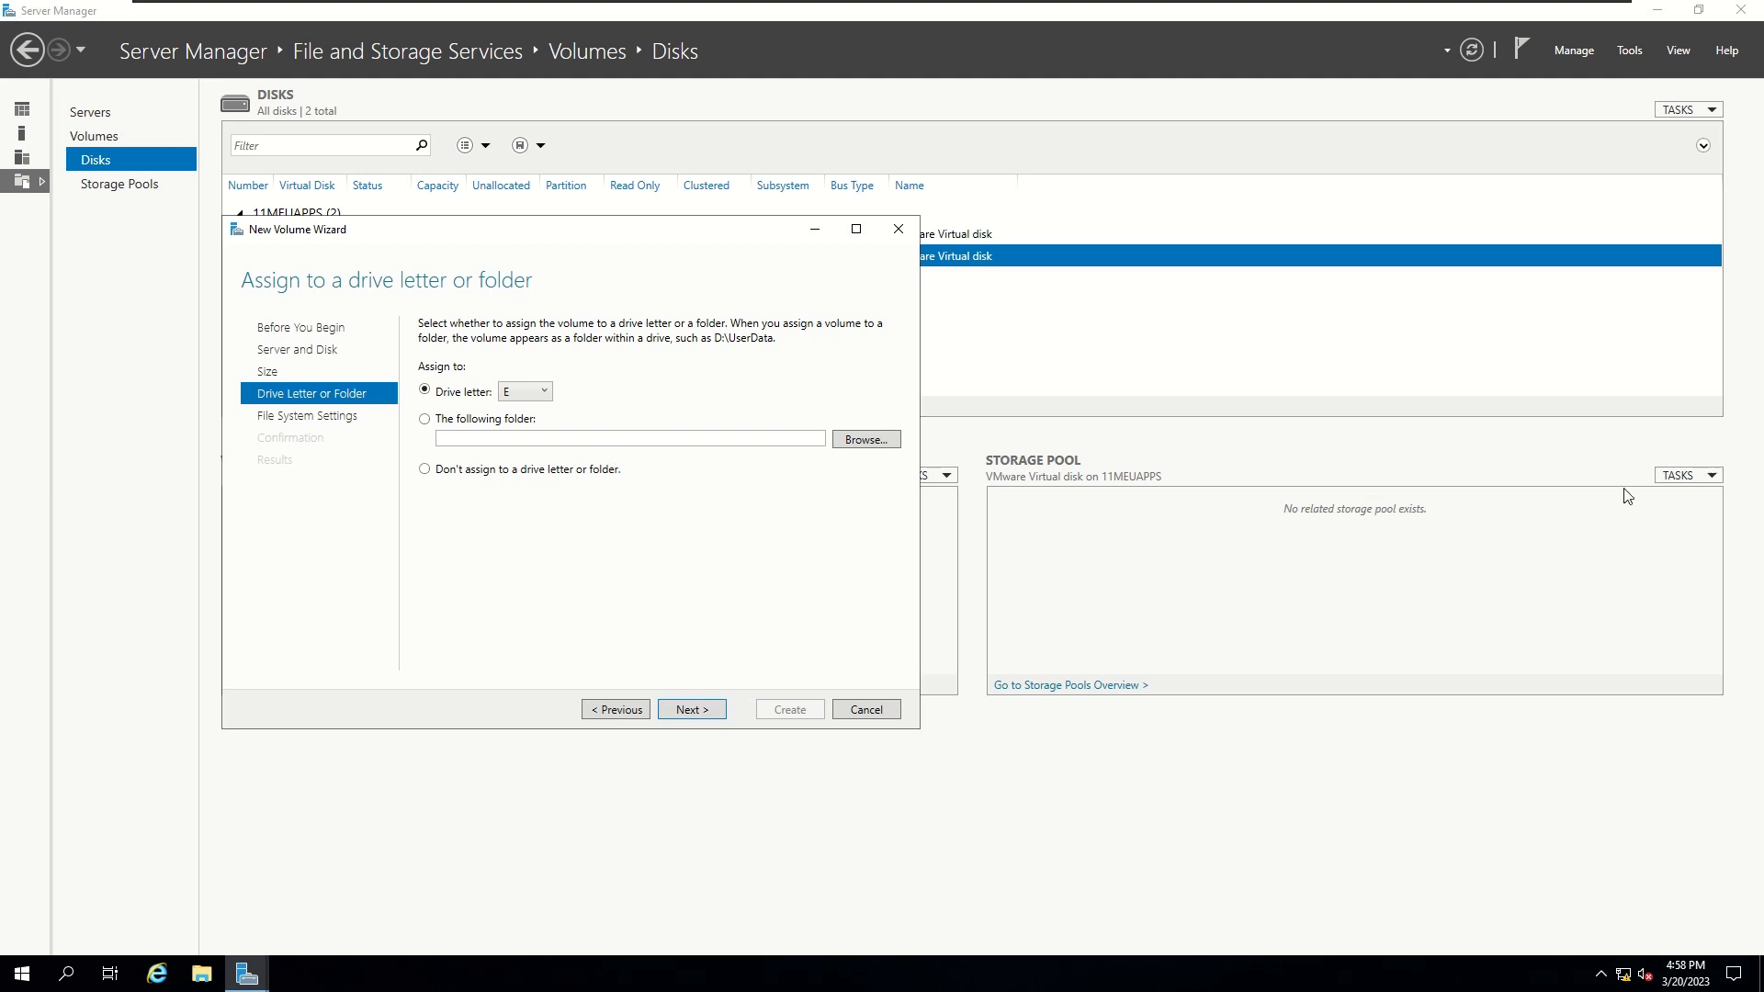
pyautogui.click(715, 713)
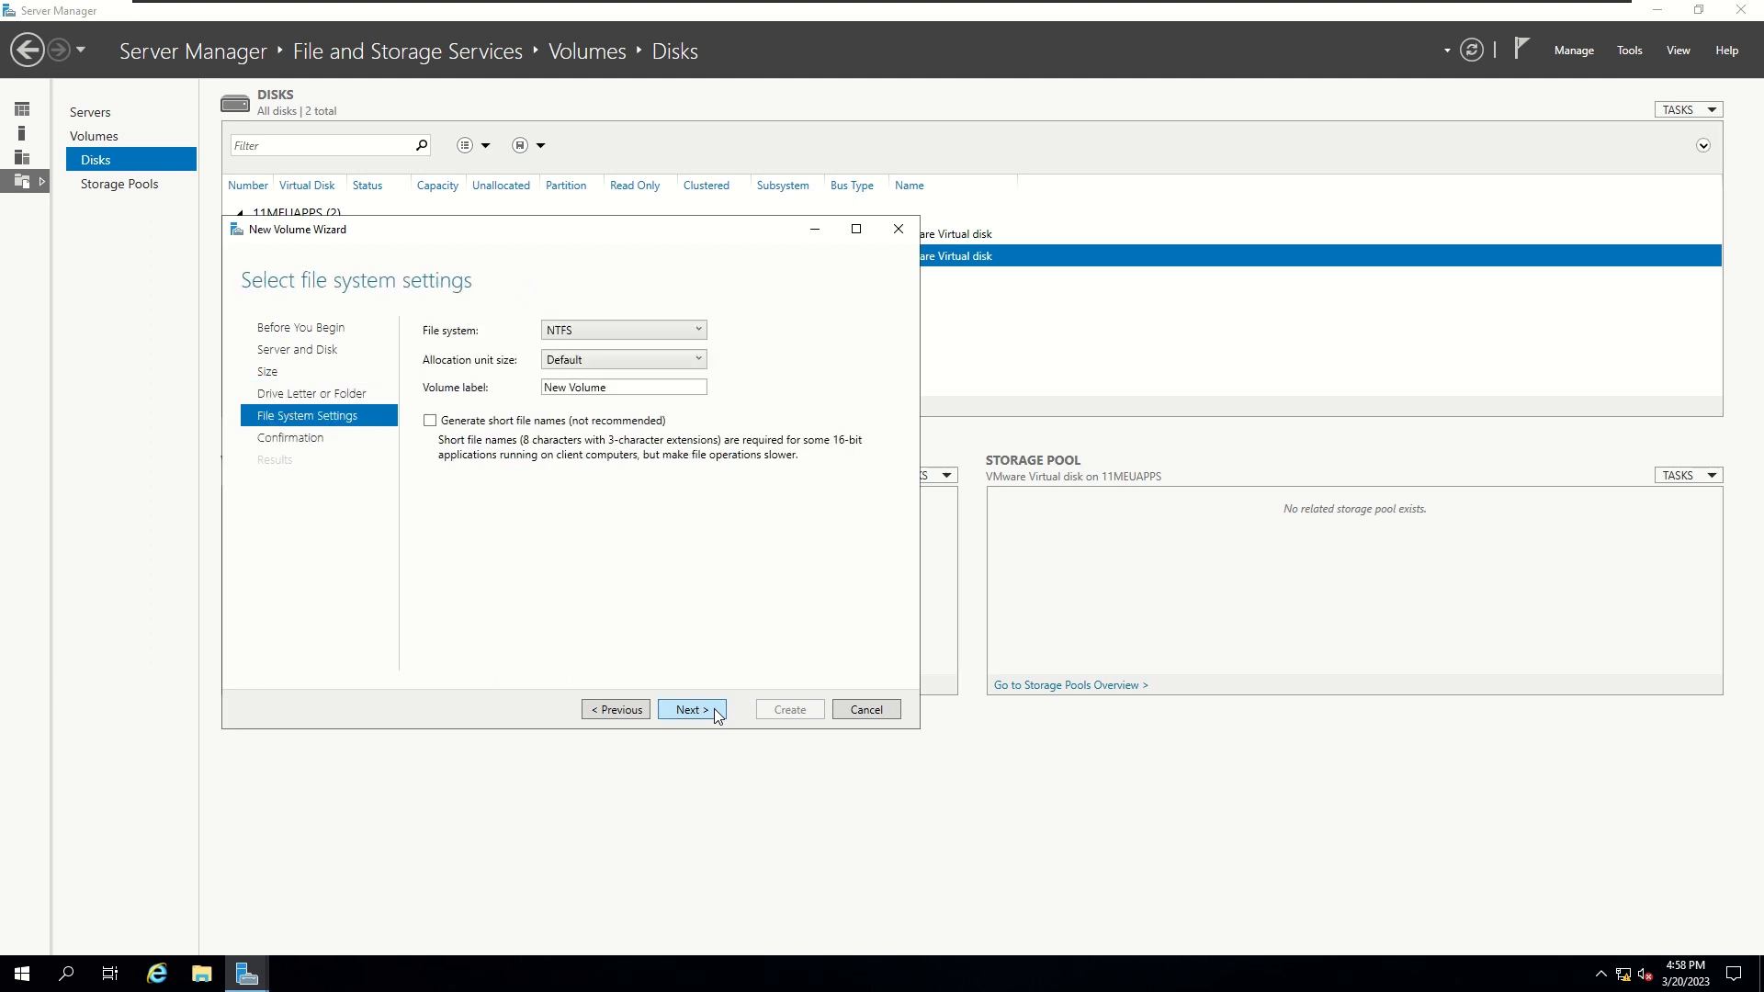
# - Label the volume Backups and create it
pyautogui.tripleClick(620, 393)
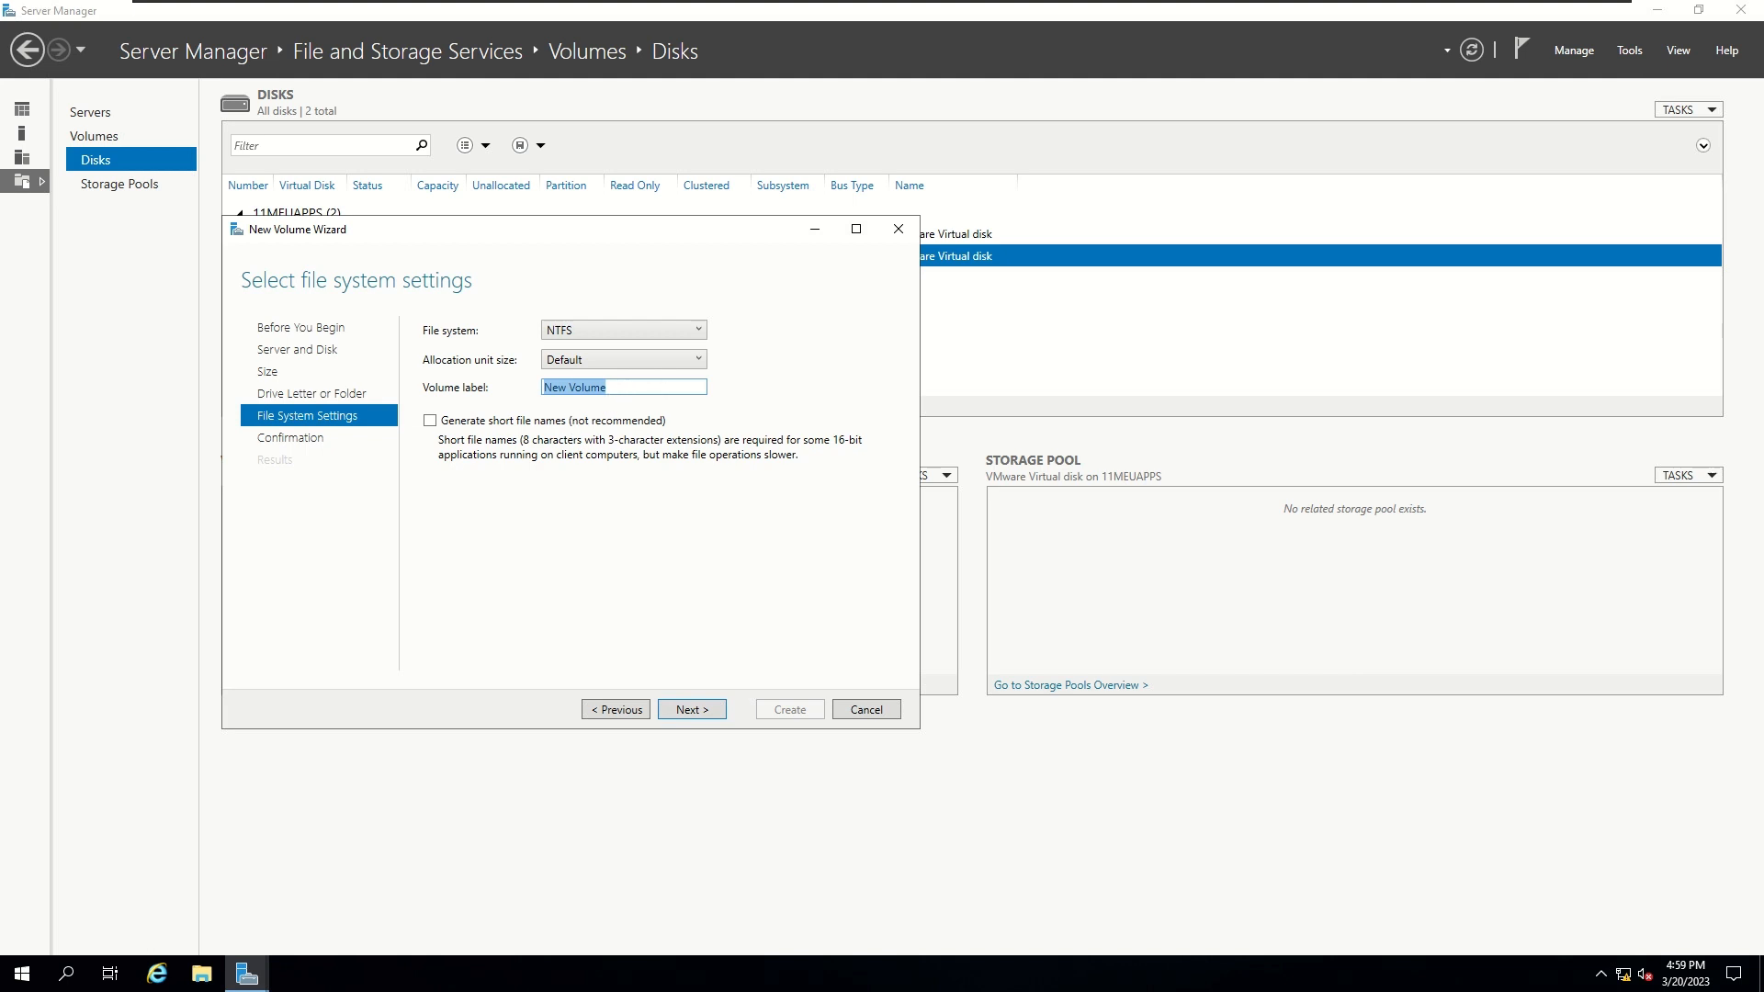
pyautogui.write('Ban')
pyautogui.click(689, 710)
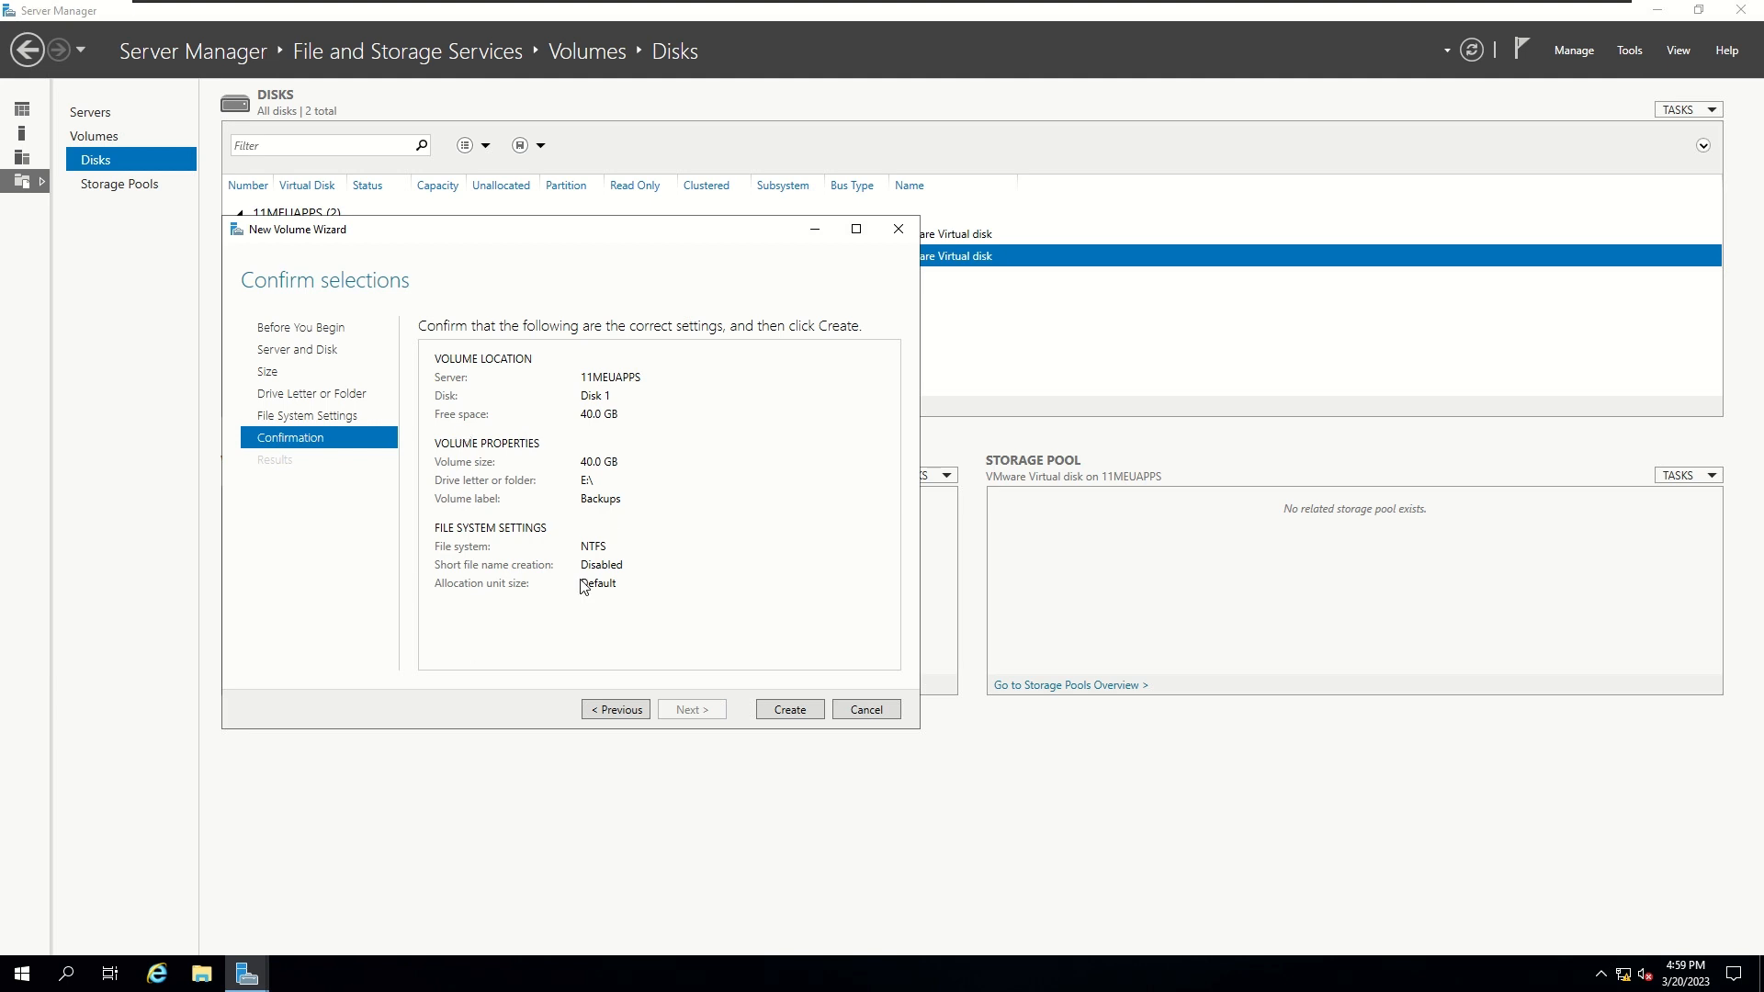
pyautogui.click(810, 711)
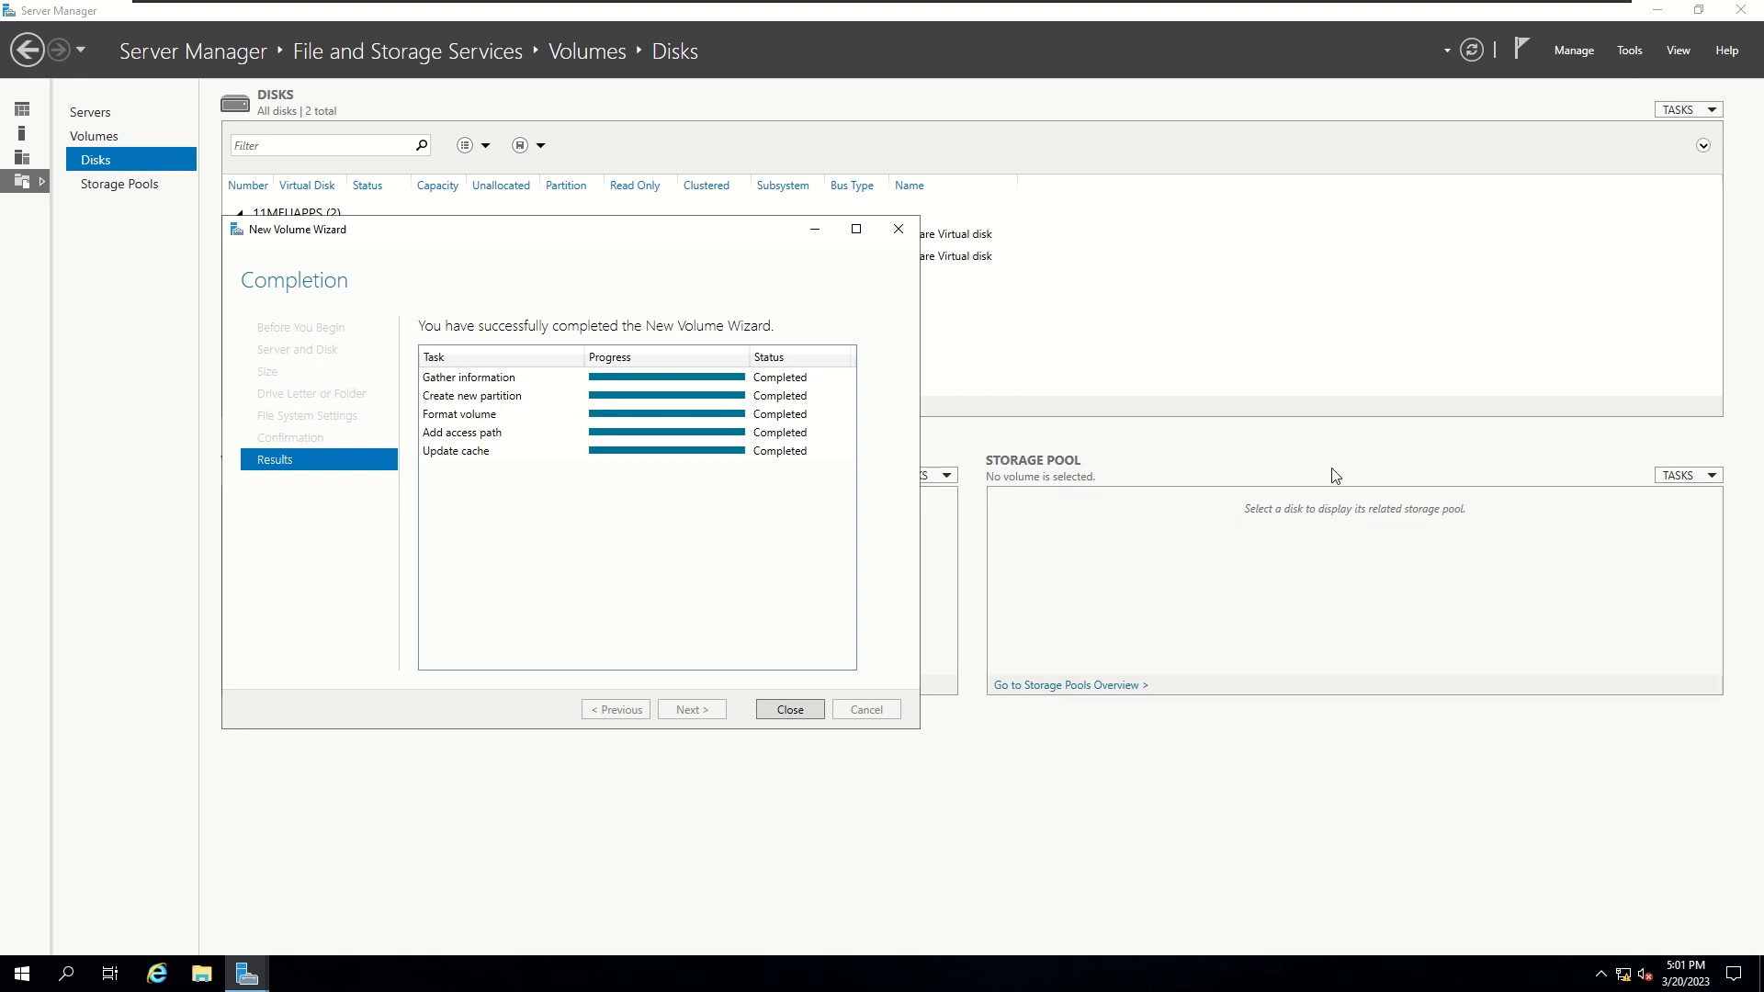
pyautogui.click(790, 710)
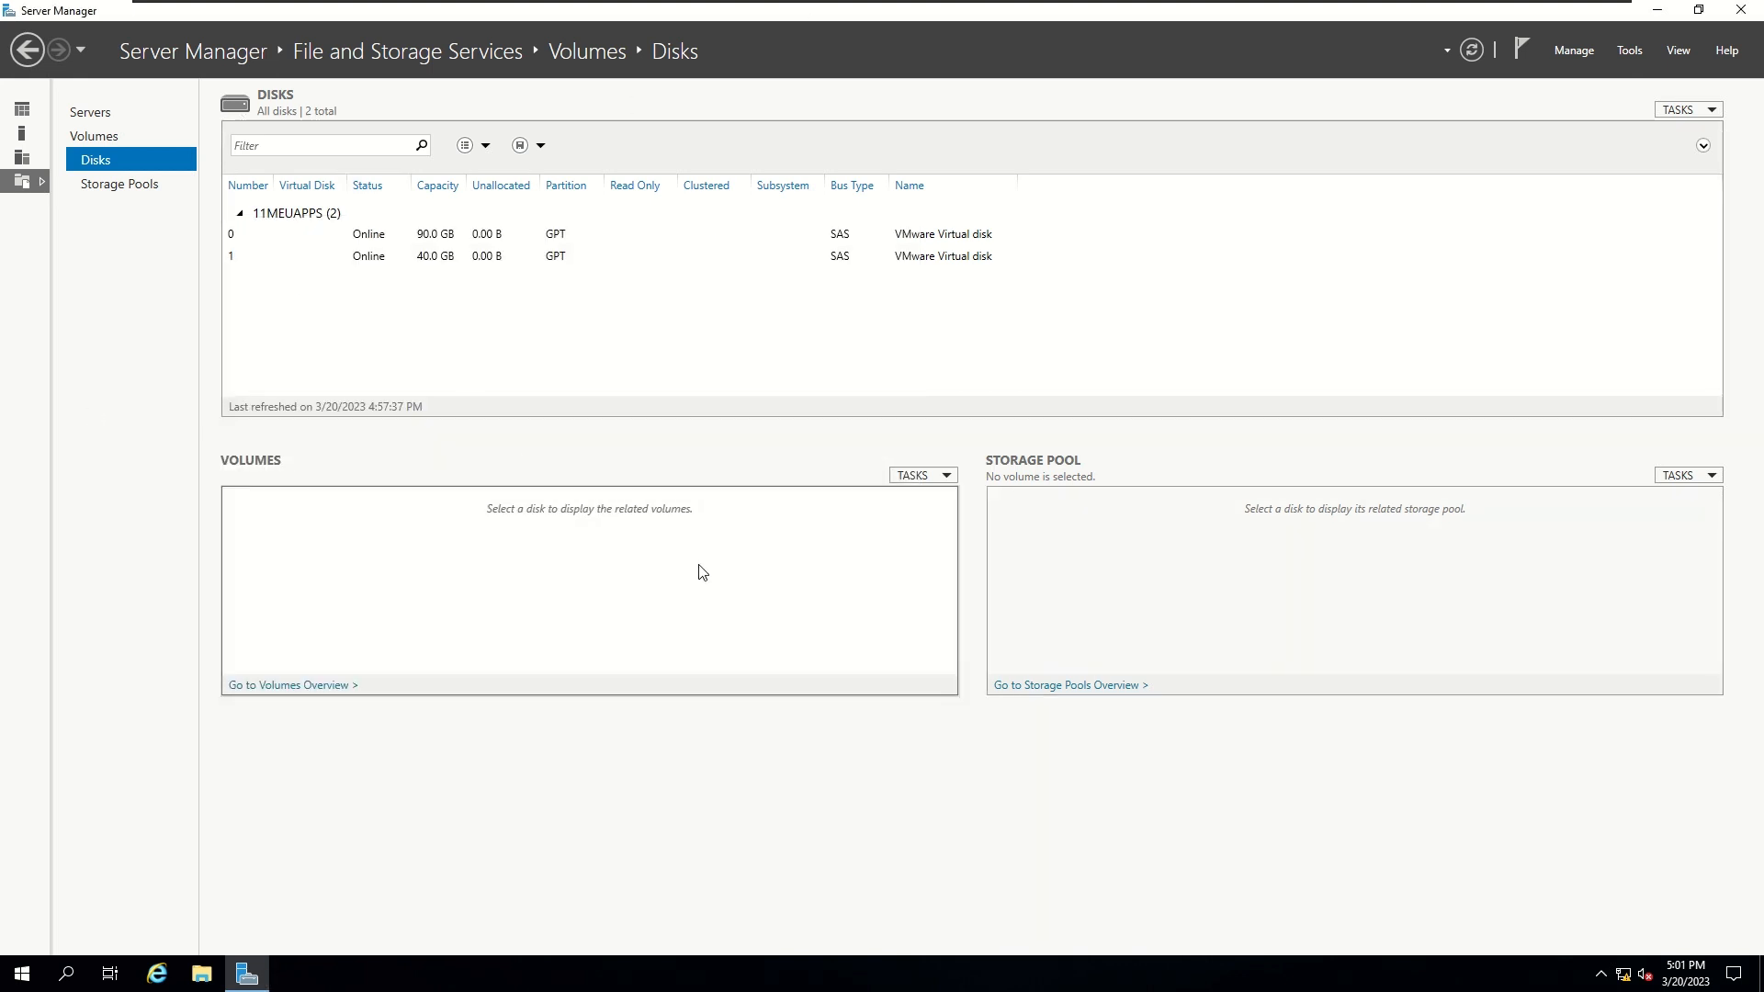
pyautogui.click(201, 976)
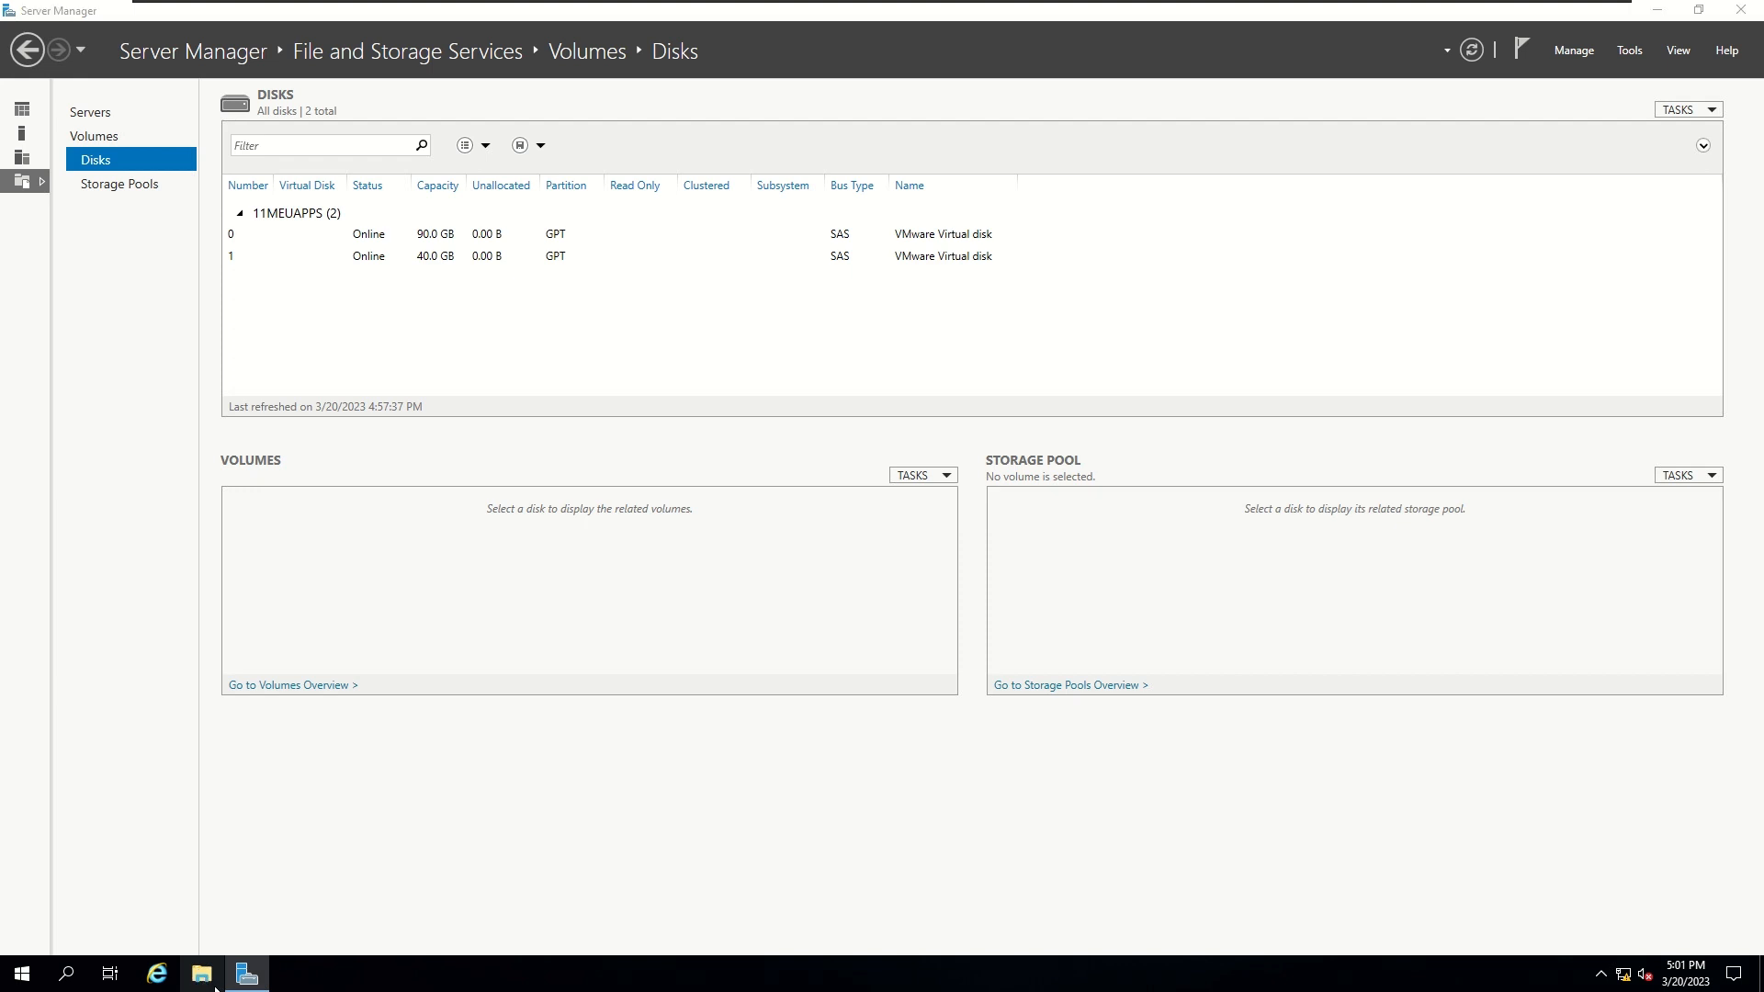
# - Create a folder named Backups at the root of the Backups (E:) drive via This PC
pyautogui.click(202, 976)
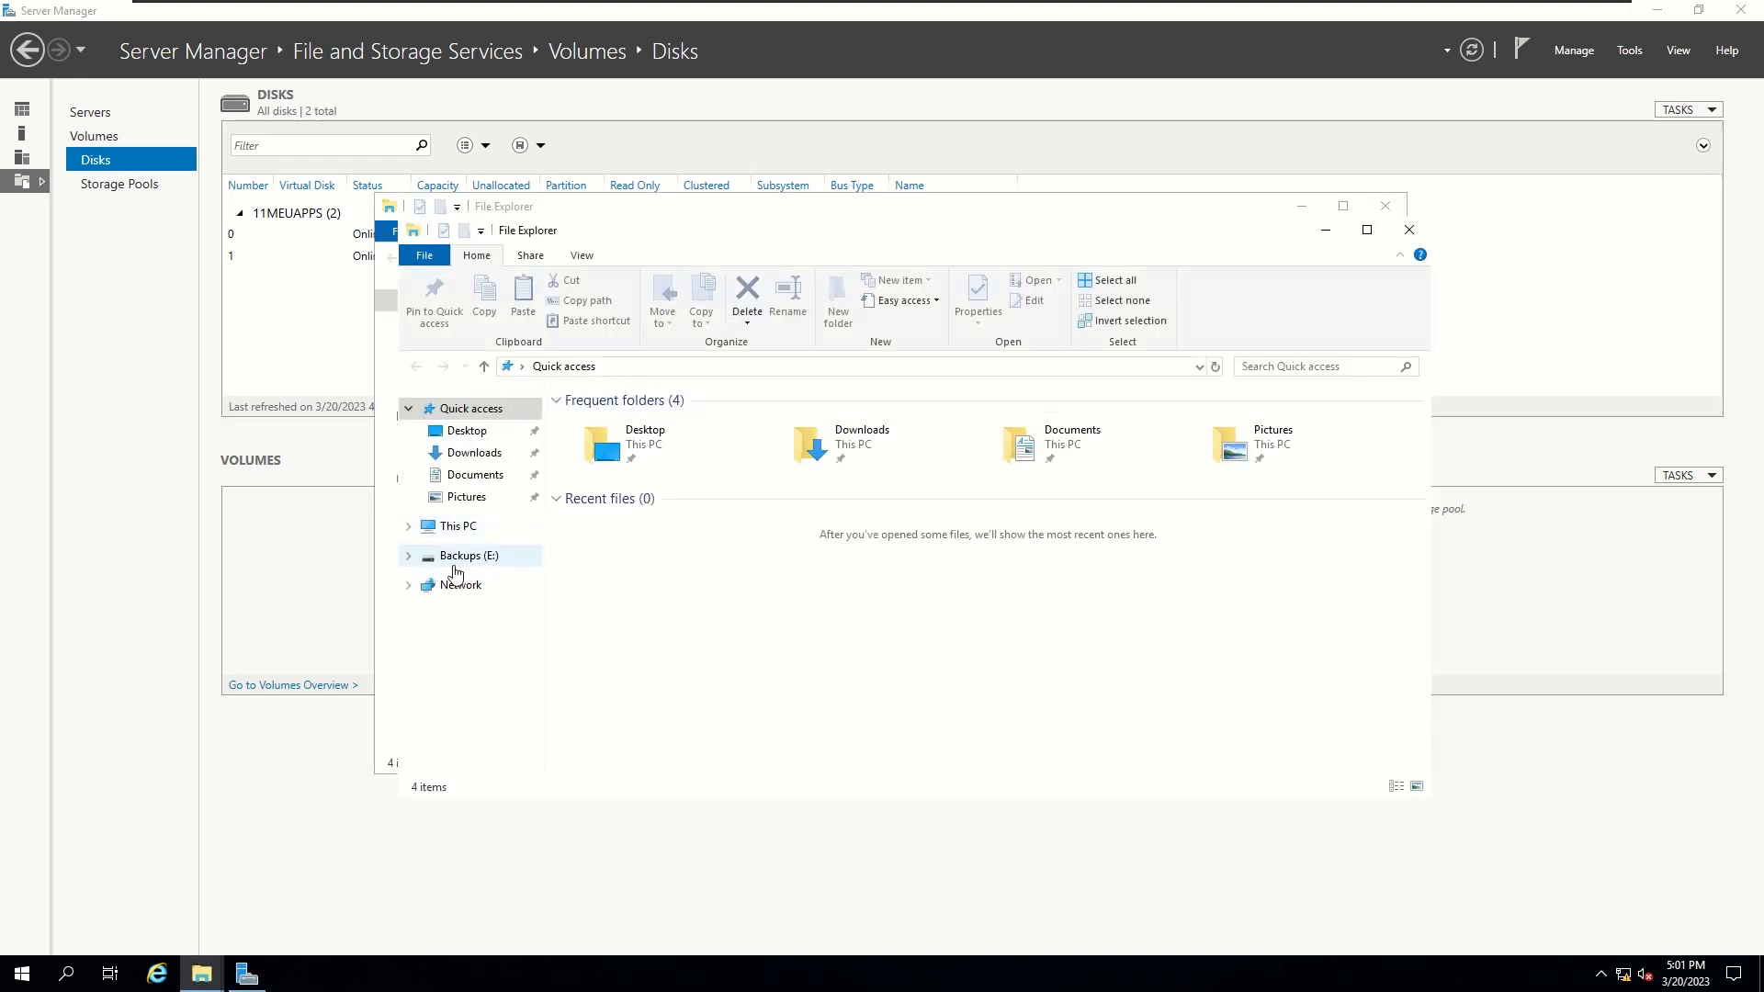
pyautogui.click(458, 530)
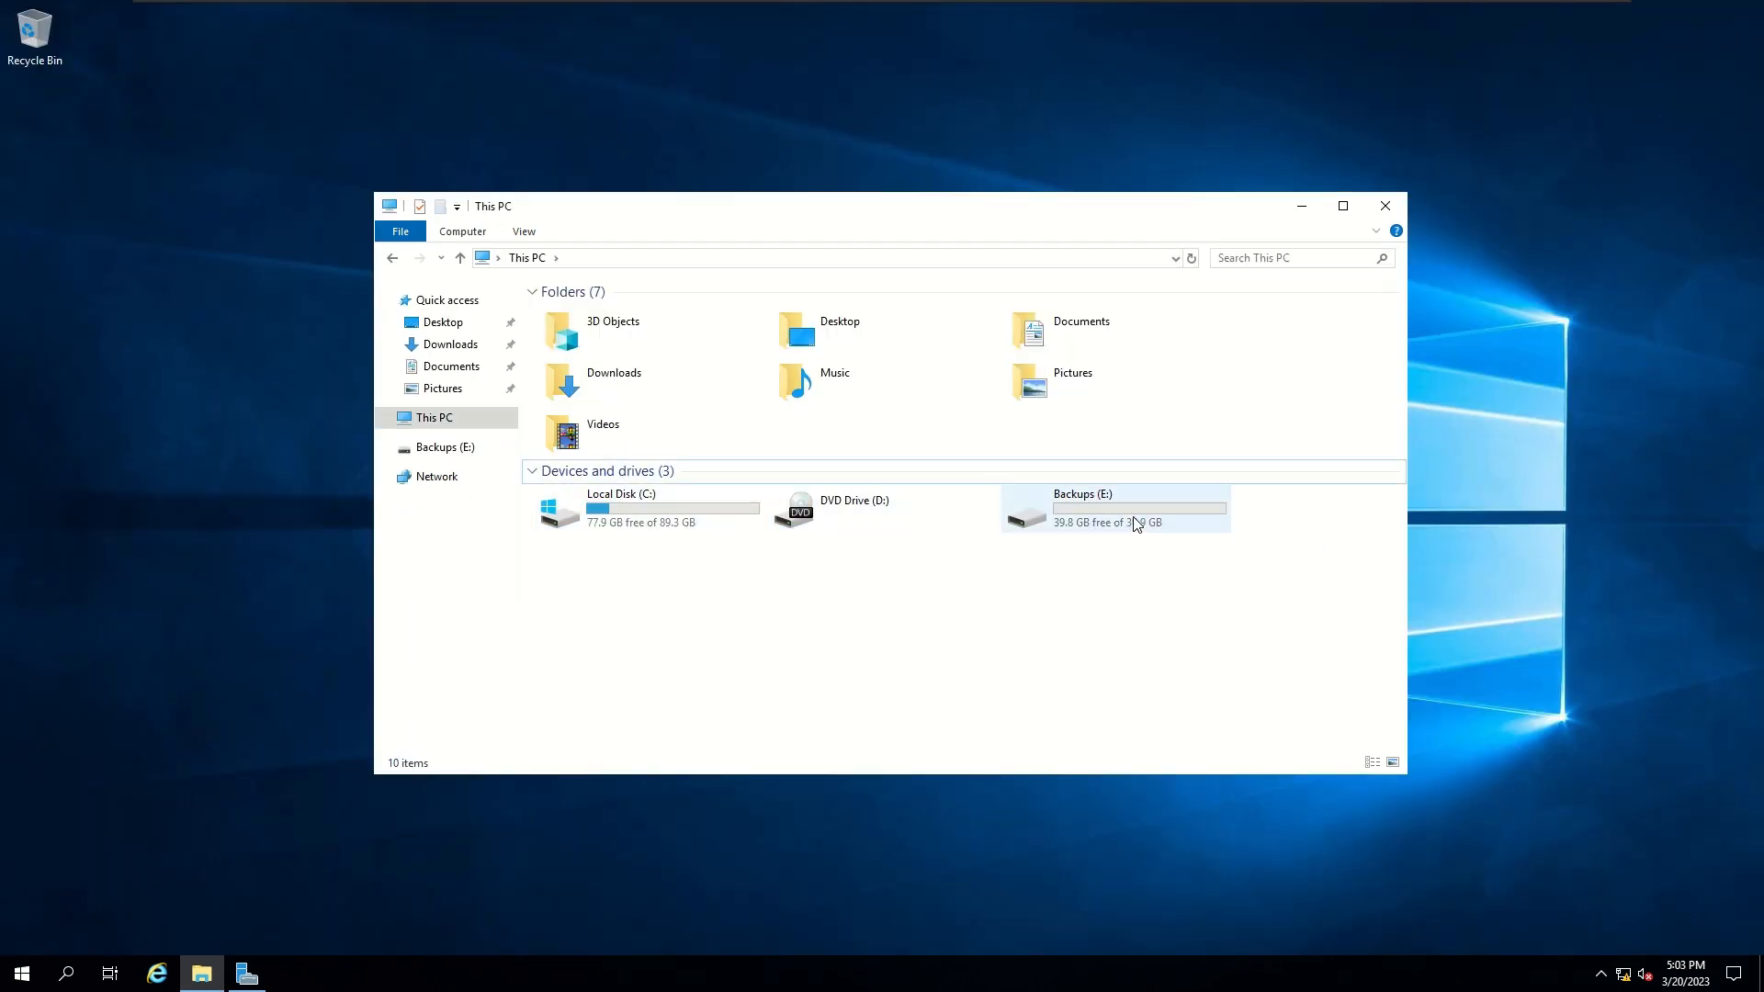
pyautogui.doubleClick(1137, 525)
pyautogui.rightClick(722, 401)
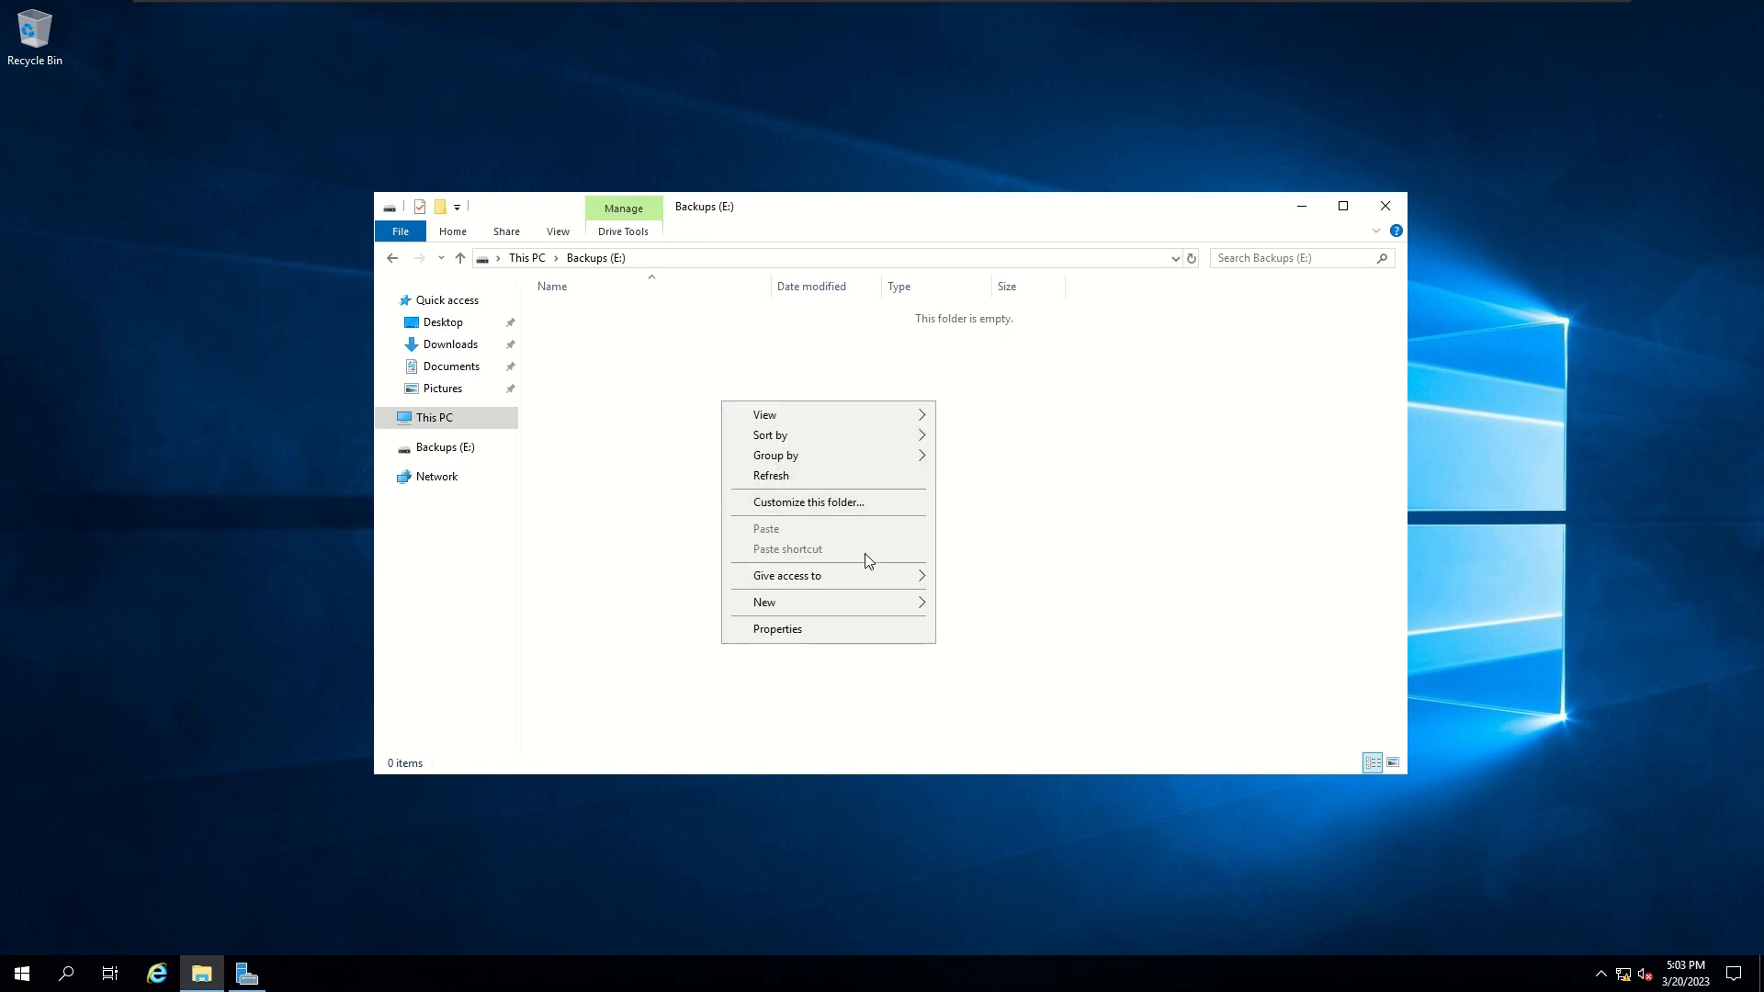
pyautogui.moveTo(847, 604)
pyautogui.click(993, 603)
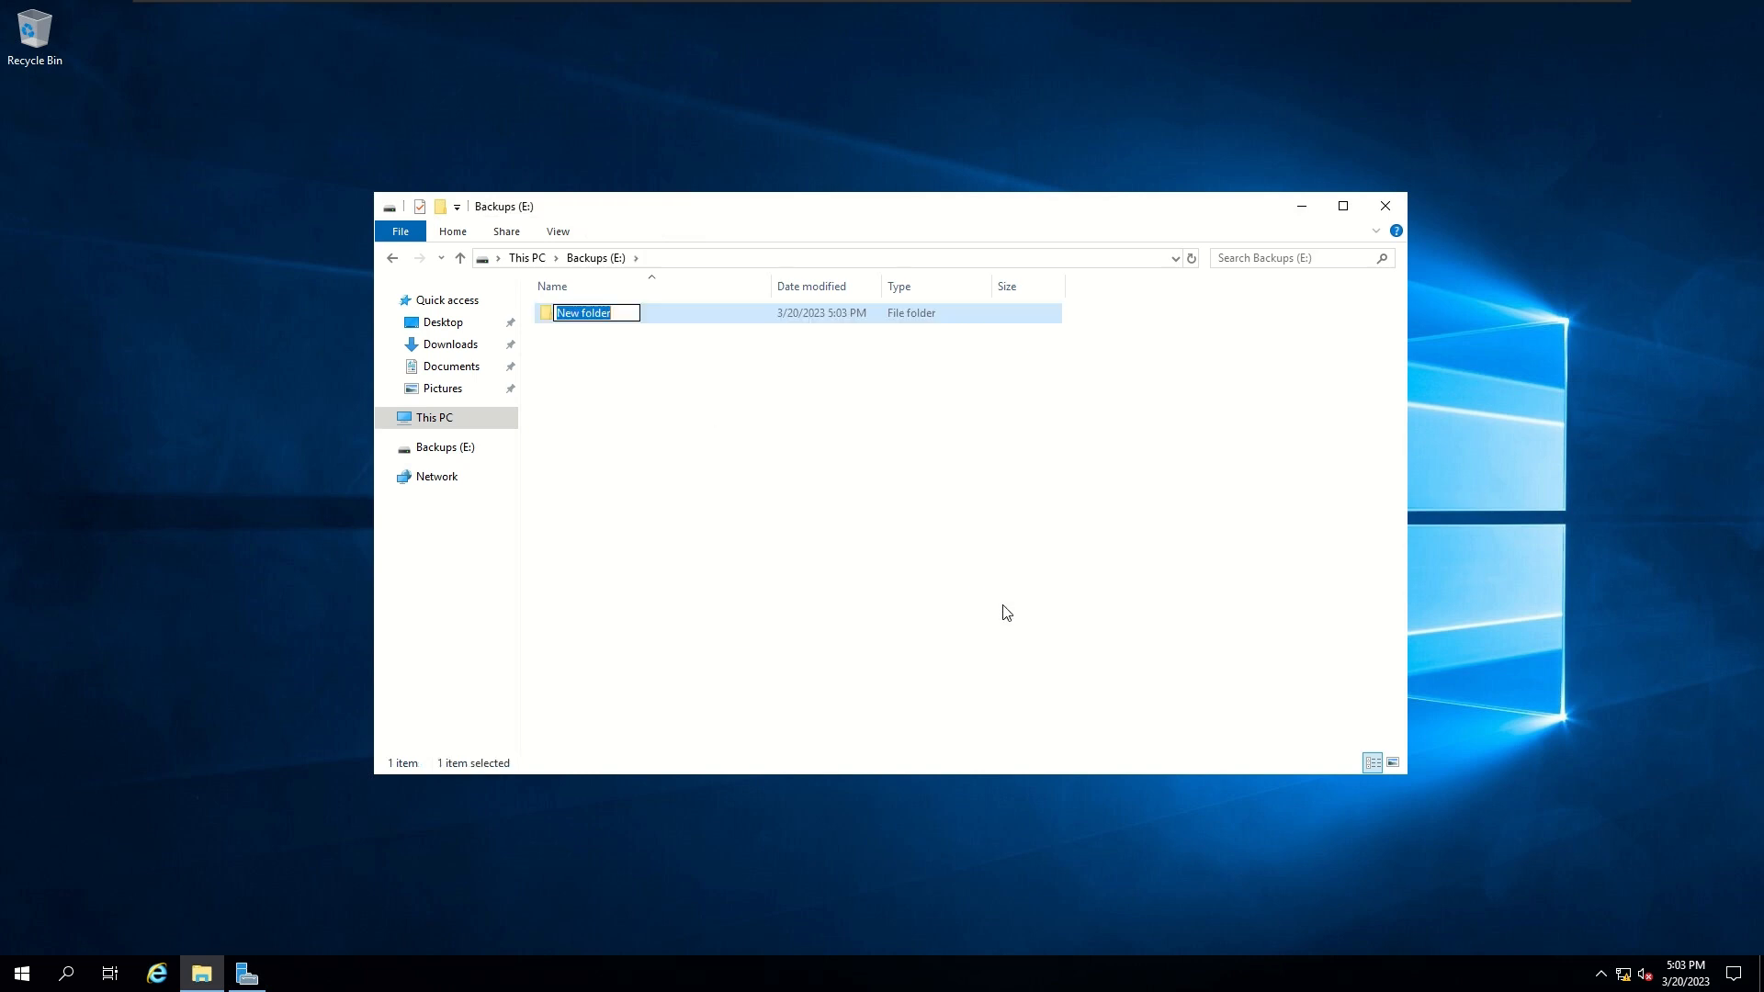
pyautogui.write('Bacn')
pyautogui.press('BackSpace')
pyautogui.write('kups')
pyautogui.press('Return')
pyautogui.press('Return')
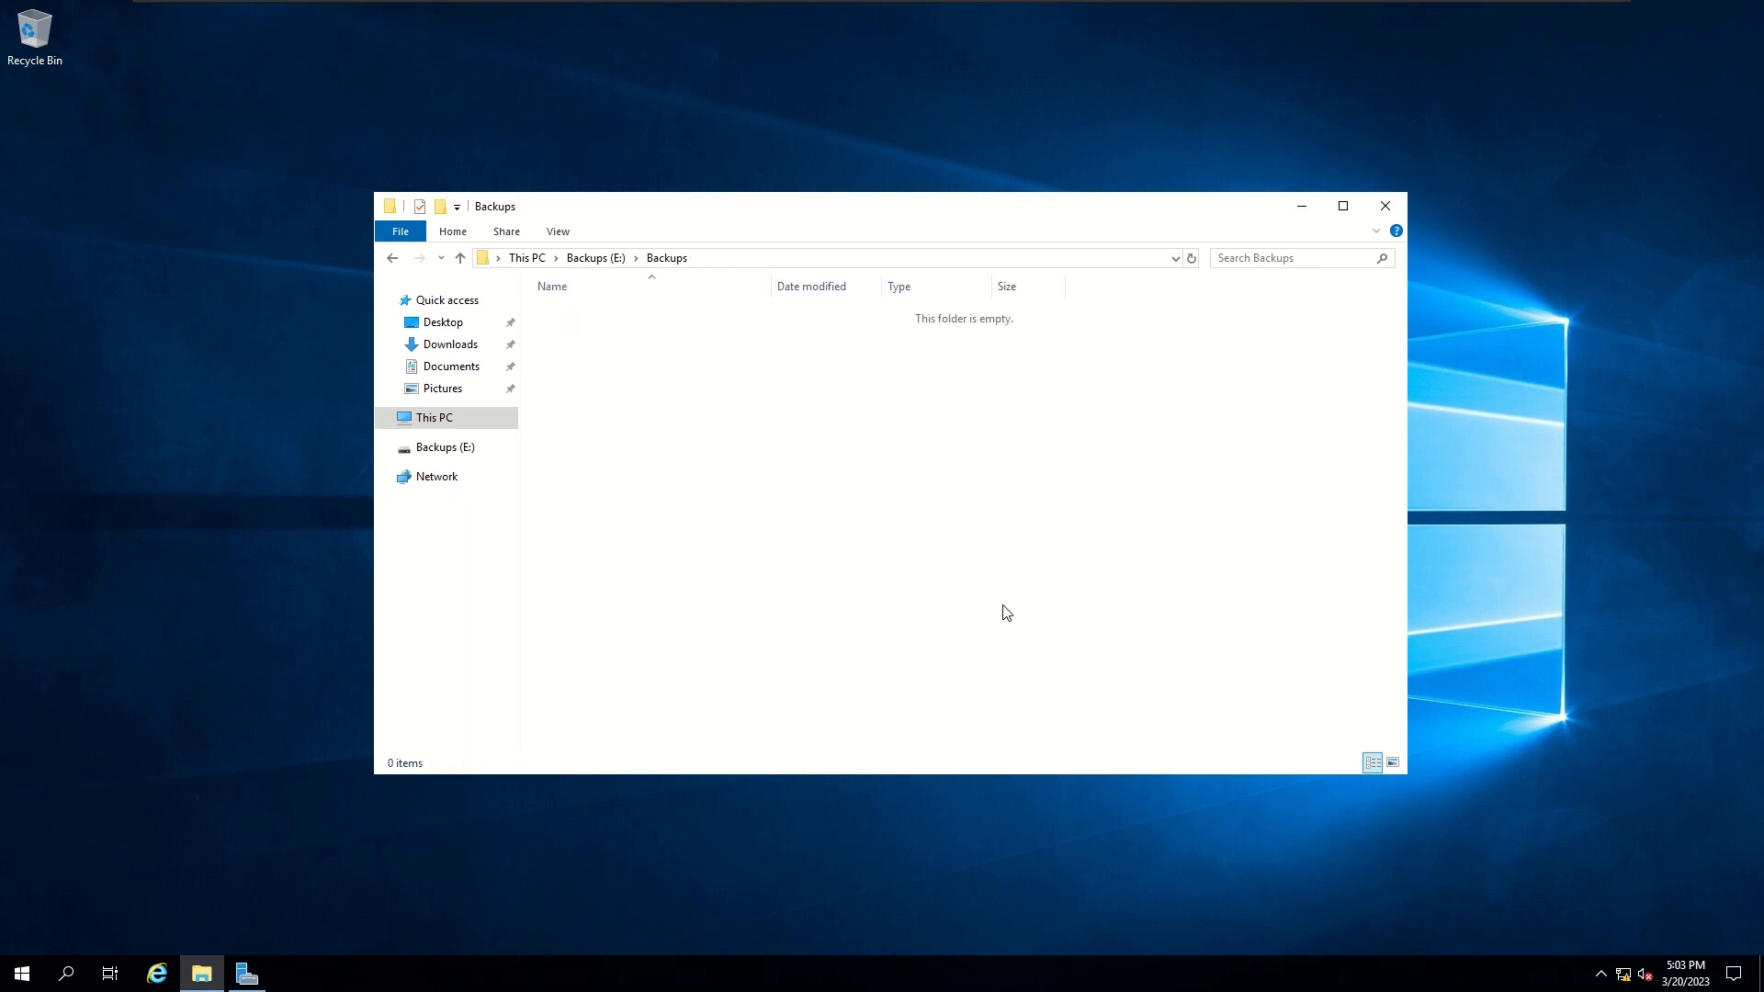
pyautogui.click(462, 260)
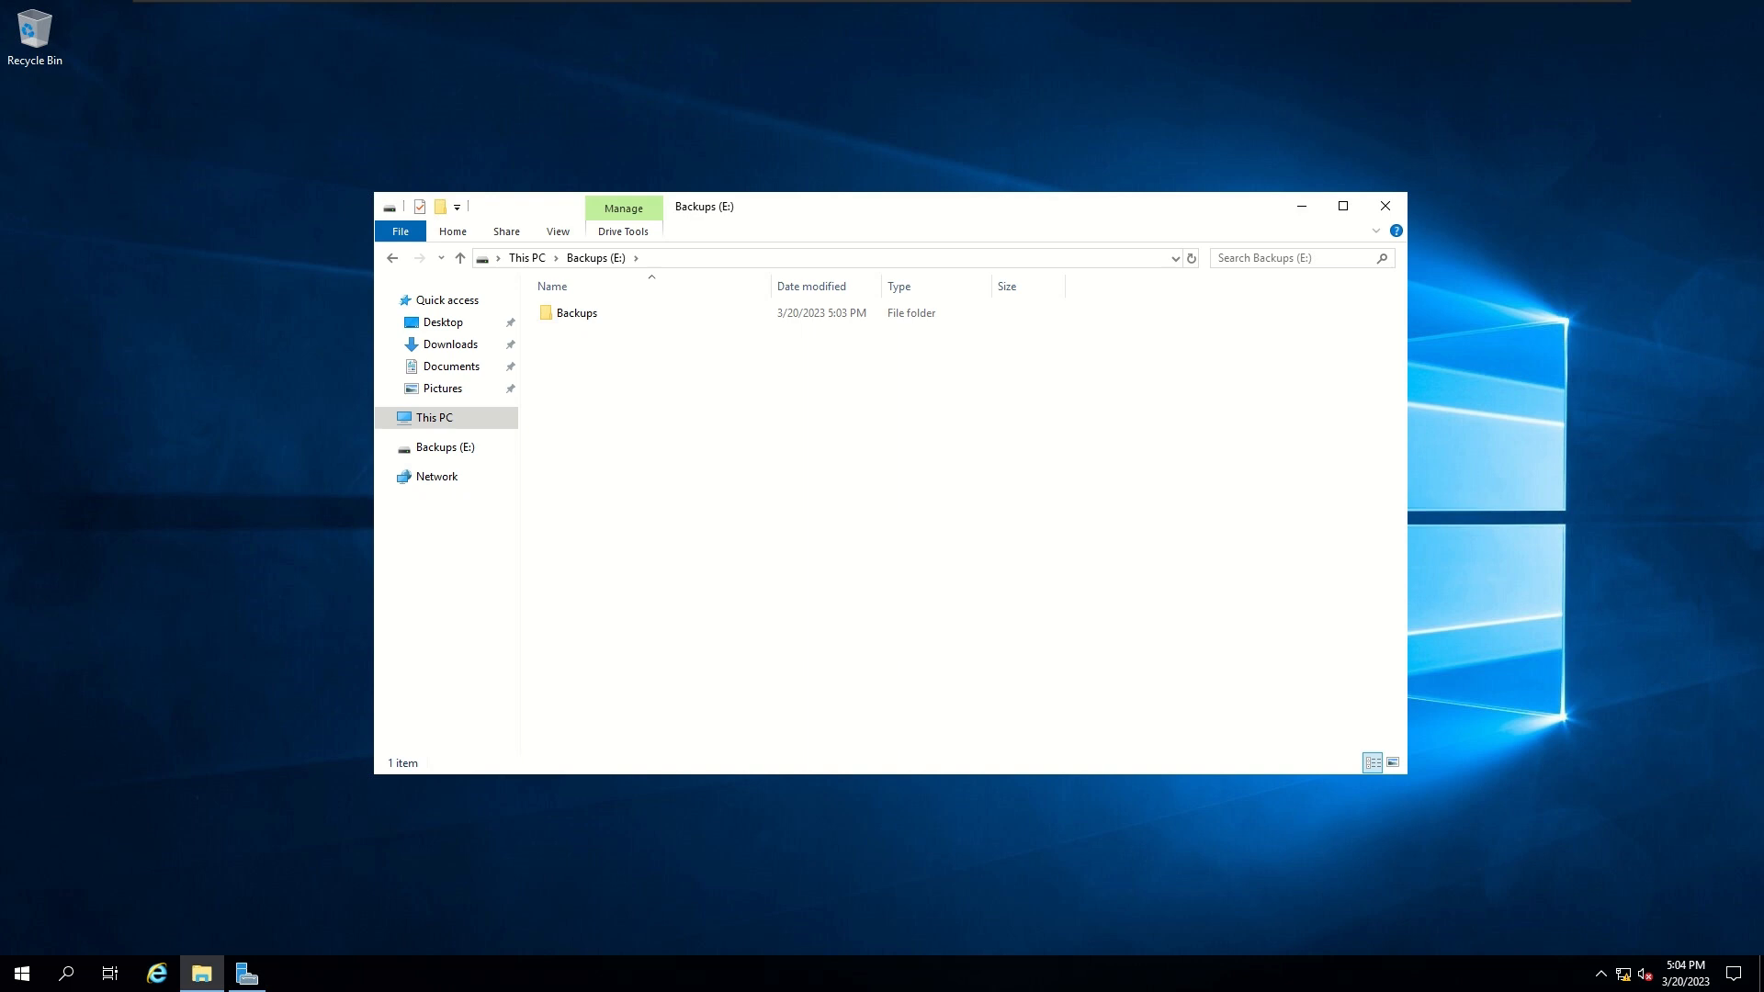
# - Reach Advanced Sharing from the Backups folder's Properties sharing settings
pyautogui.rightClick(615, 318)
pyautogui.click(578, 313)
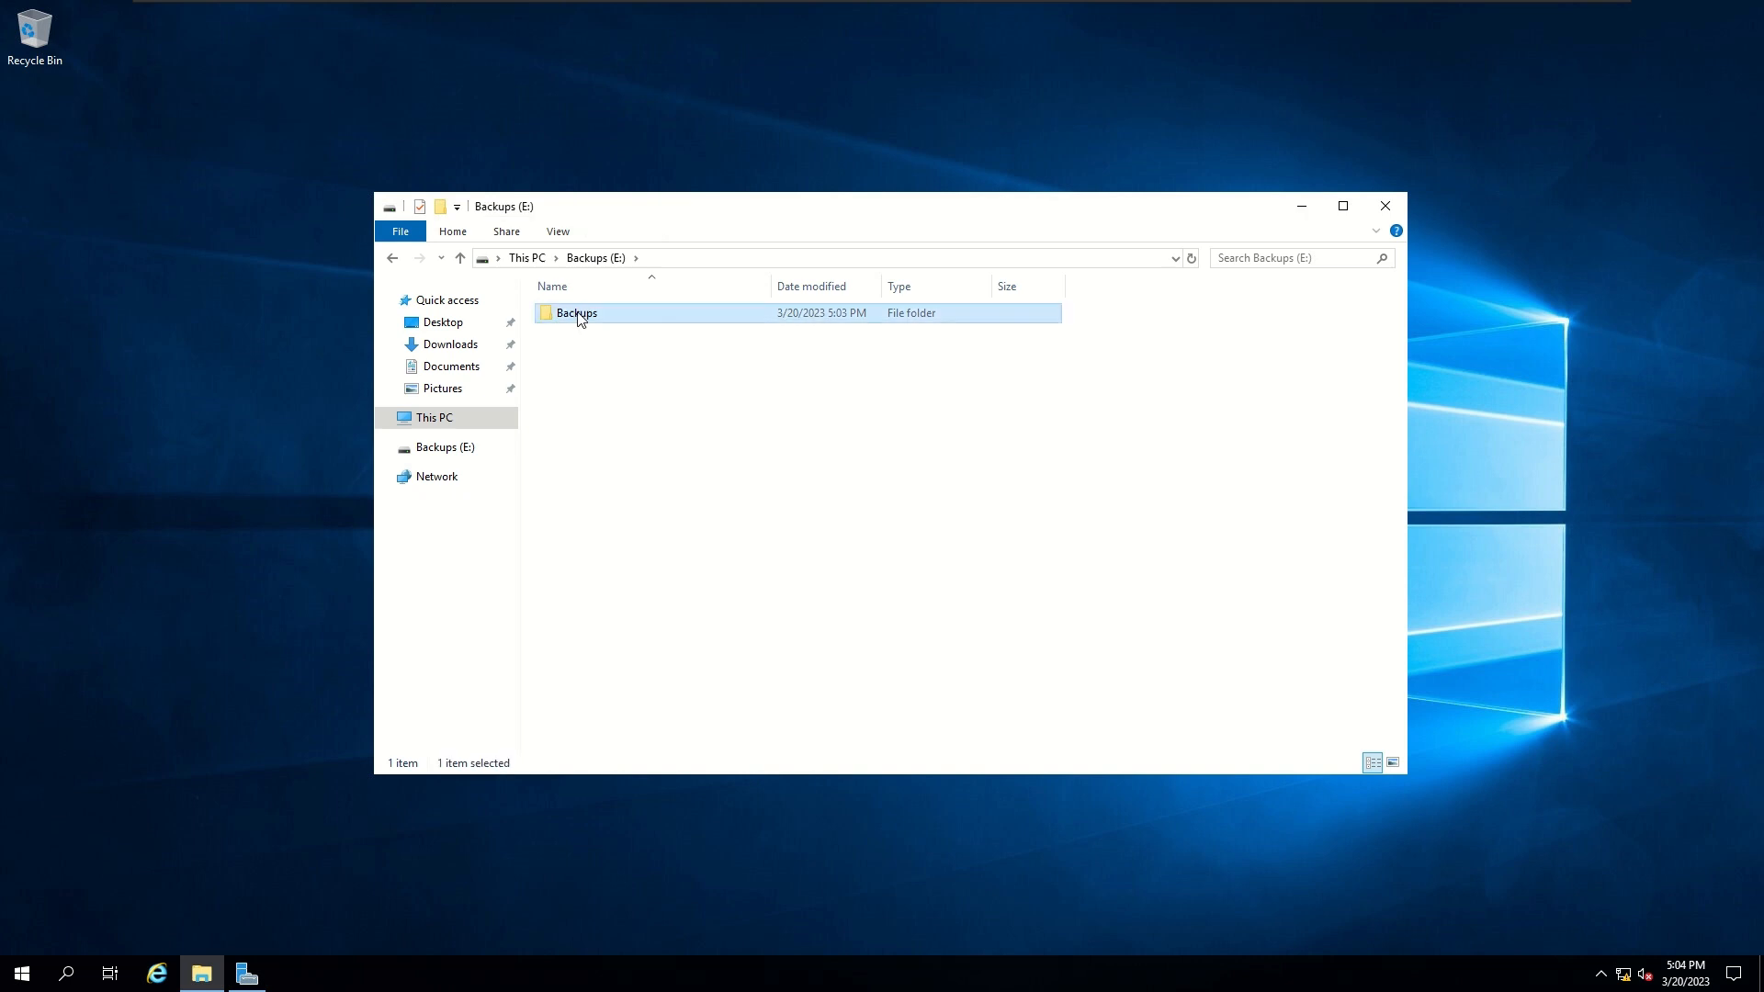
pyautogui.rightClick(579, 315)
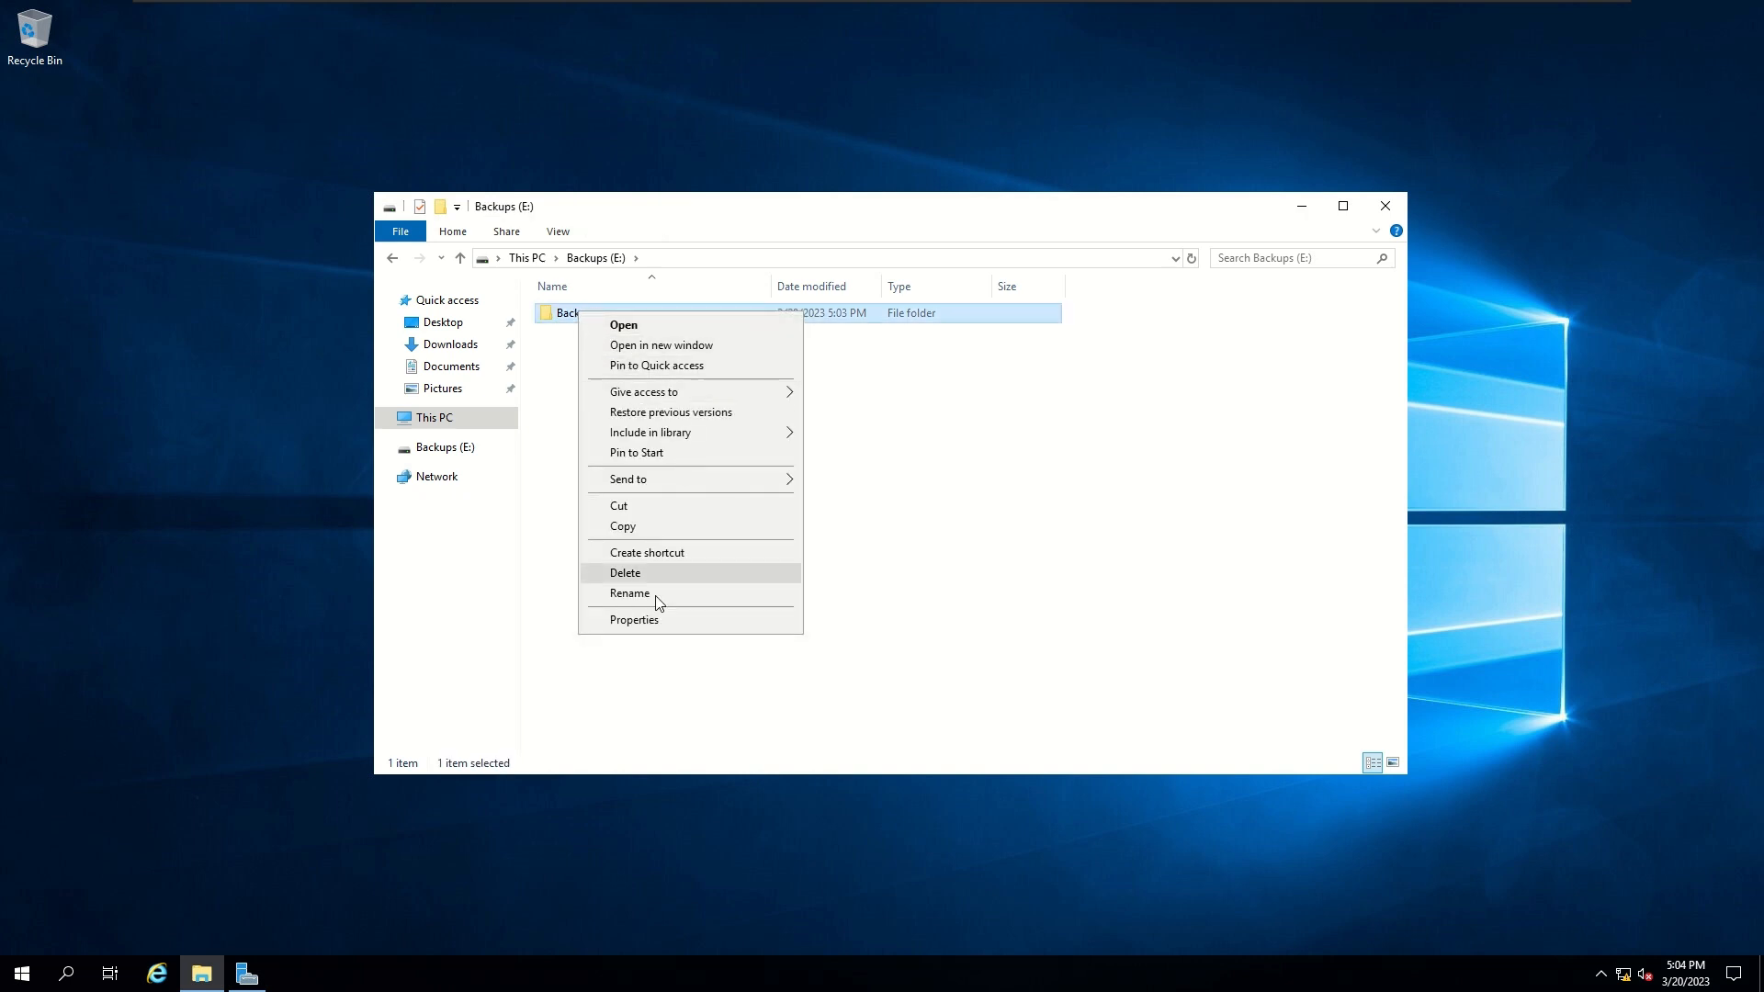
pyautogui.click(697, 623)
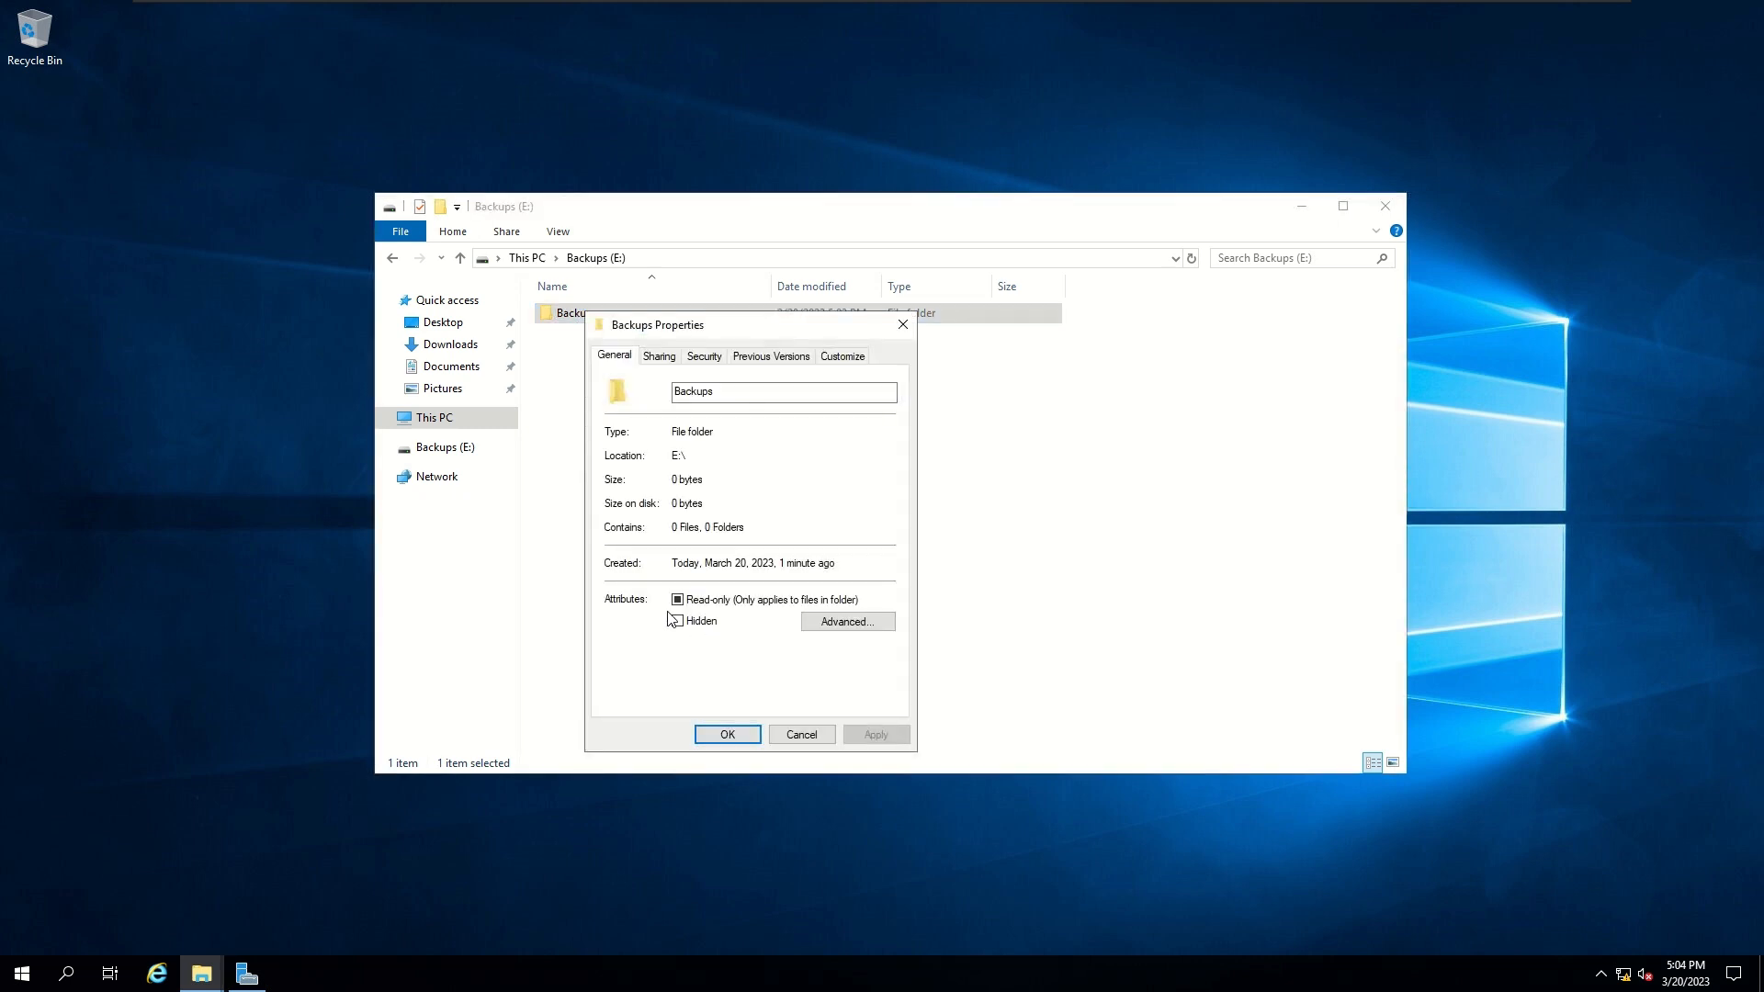
pyautogui.click(659, 361)
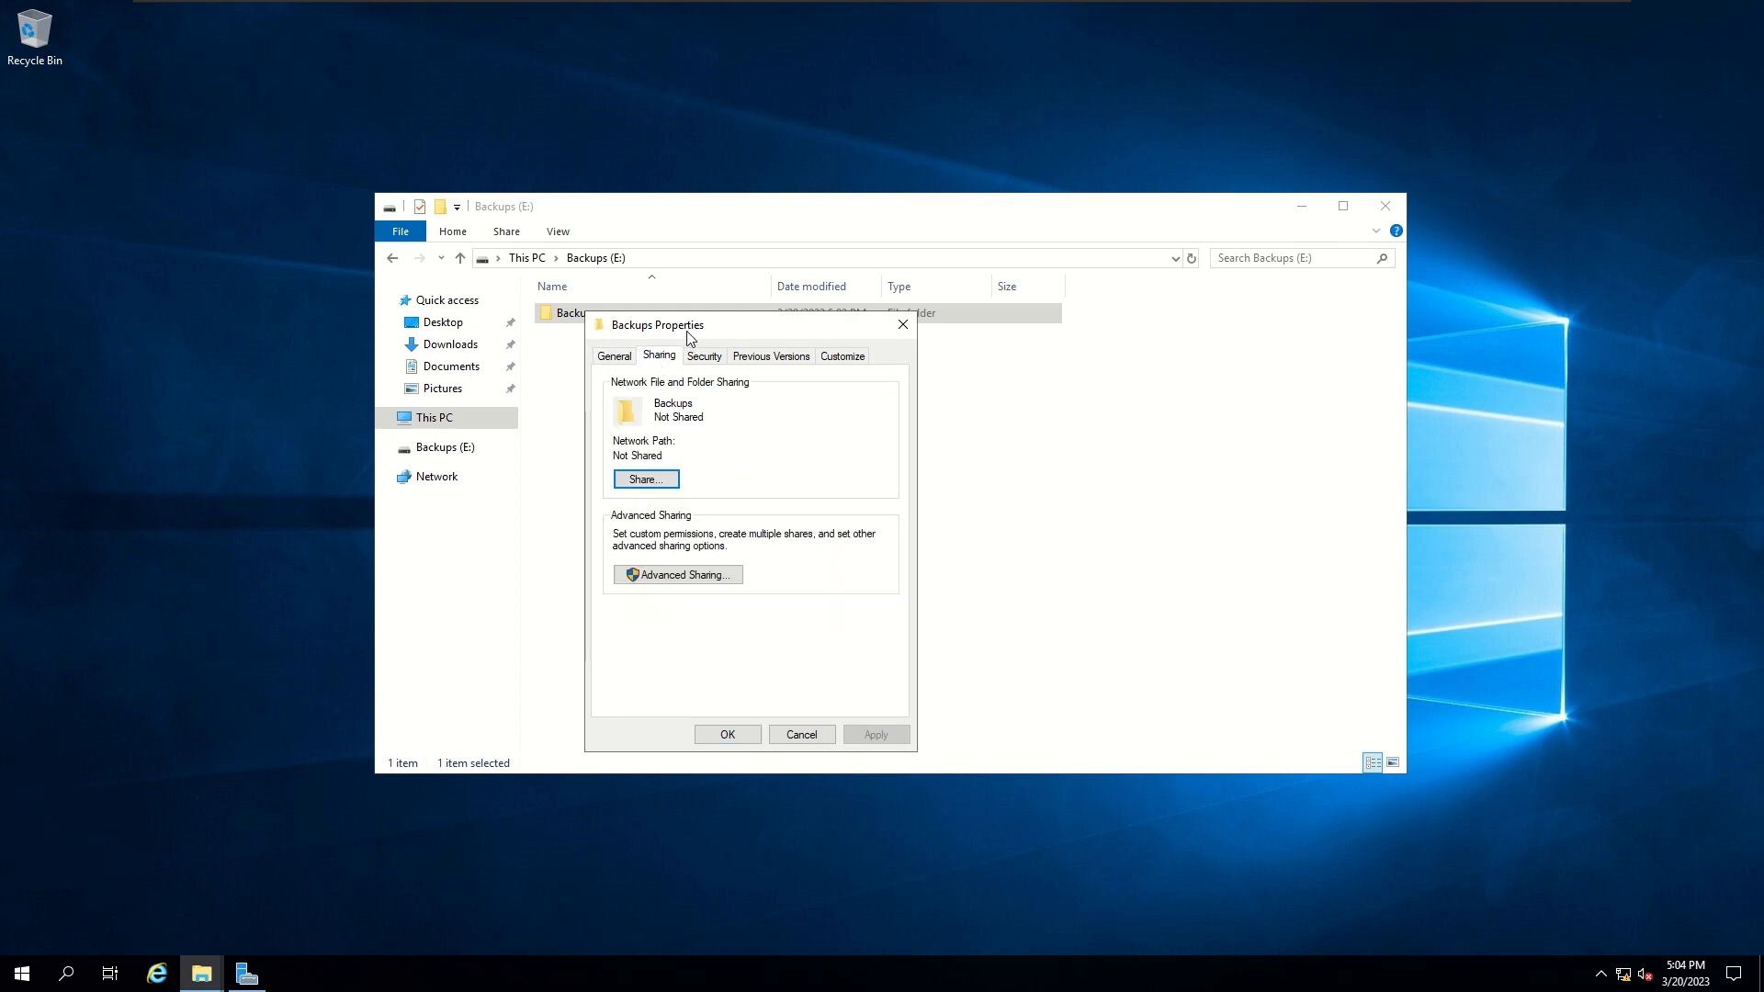
pyautogui.click(725, 576)
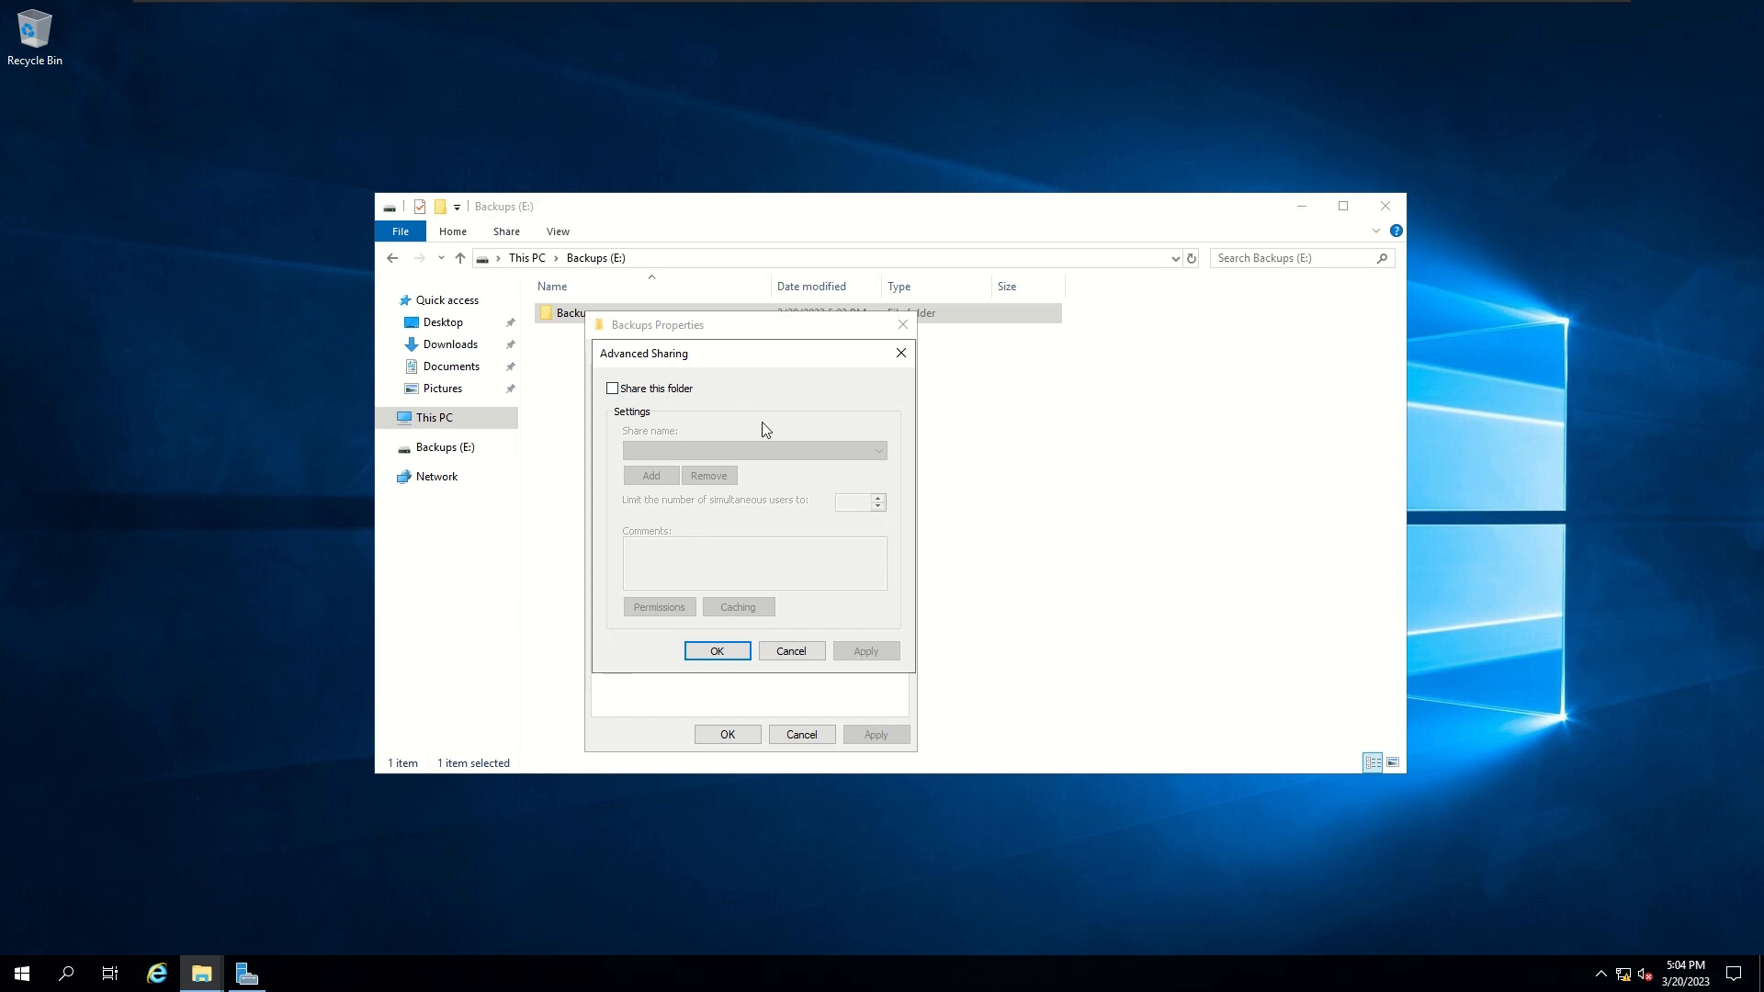
# - Share the Backups folder under the name Backups and view its permissions for Everyone
pyautogui.click(654, 391)
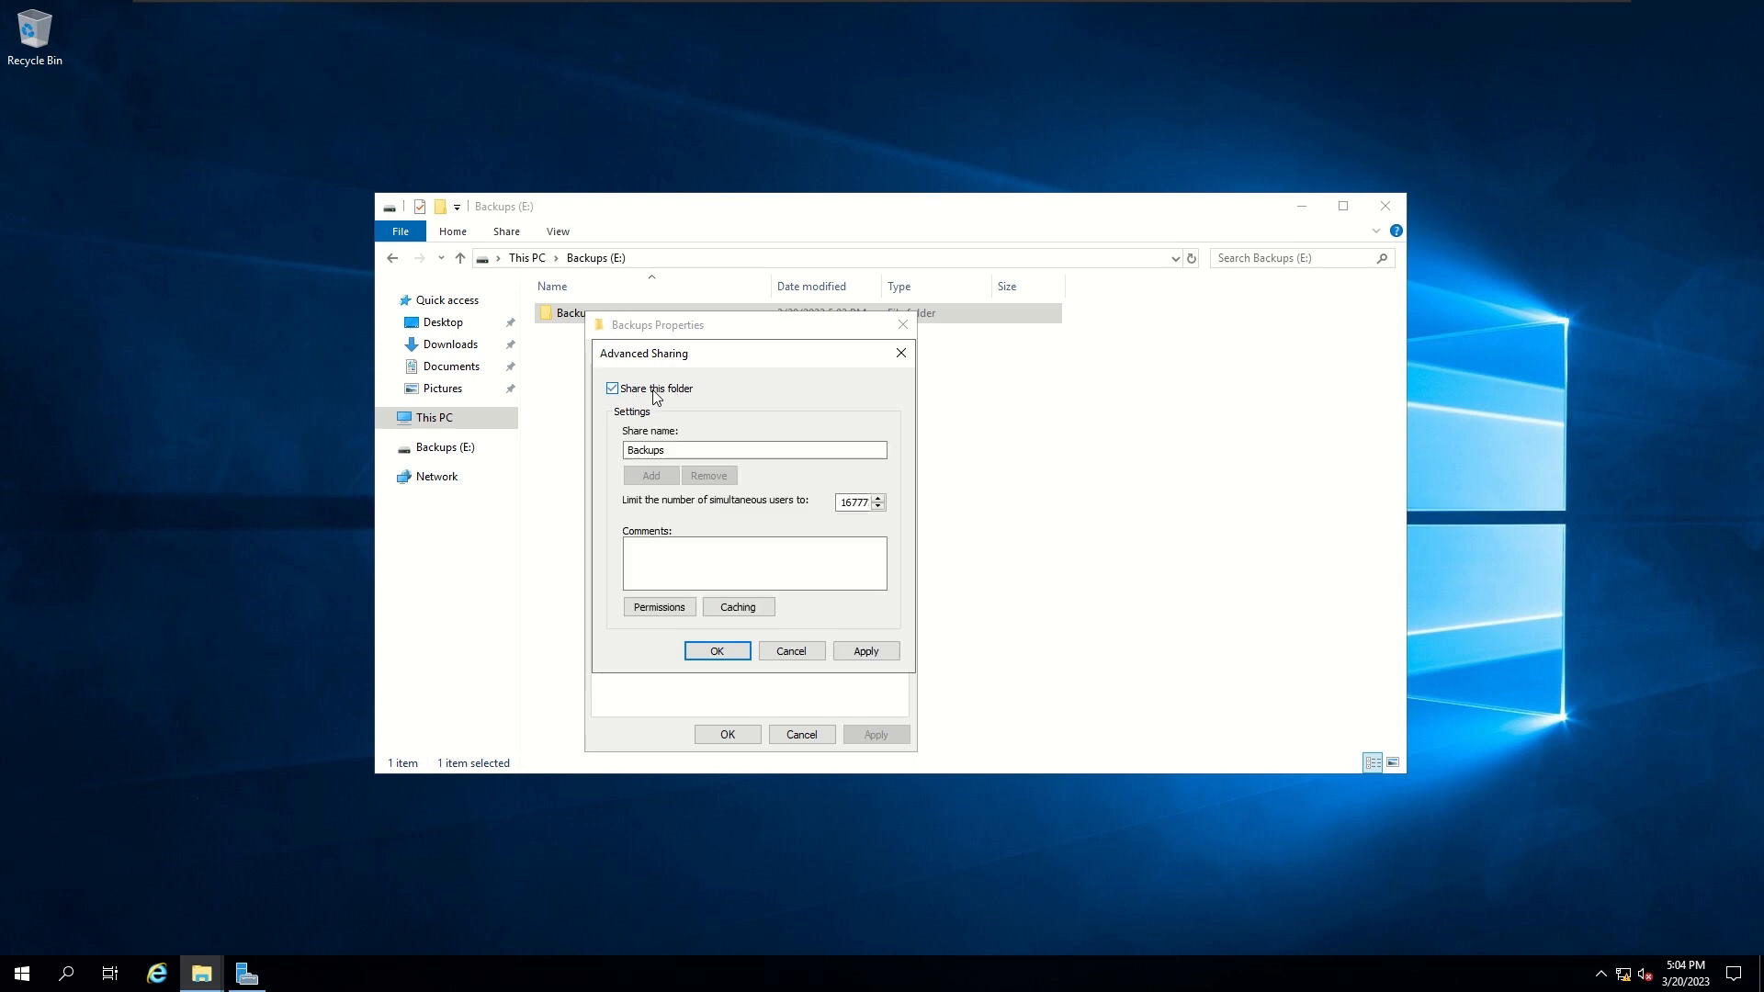
pyautogui.click(670, 449)
pyautogui.click(863, 650)
pyautogui.click(662, 610)
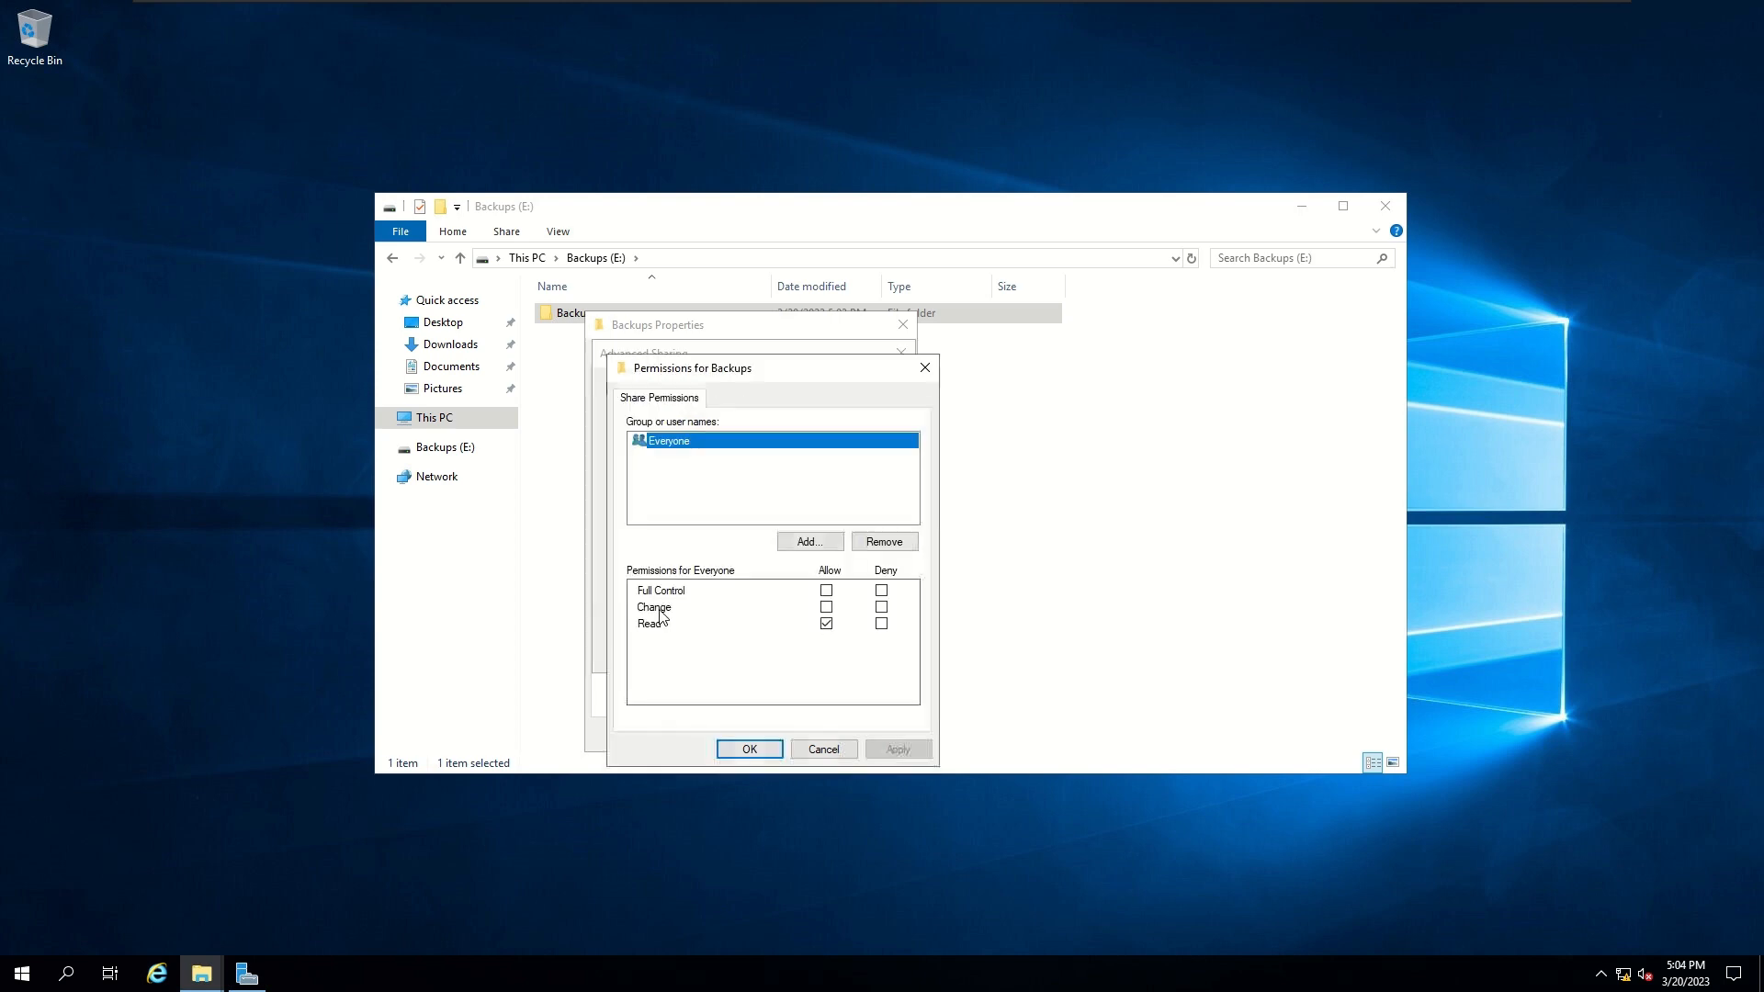
pyautogui.click(703, 481)
pyautogui.click(703, 444)
# - Add Authenticated Users to the Backups share with Full Control allowed and apply
pyautogui.click(810, 542)
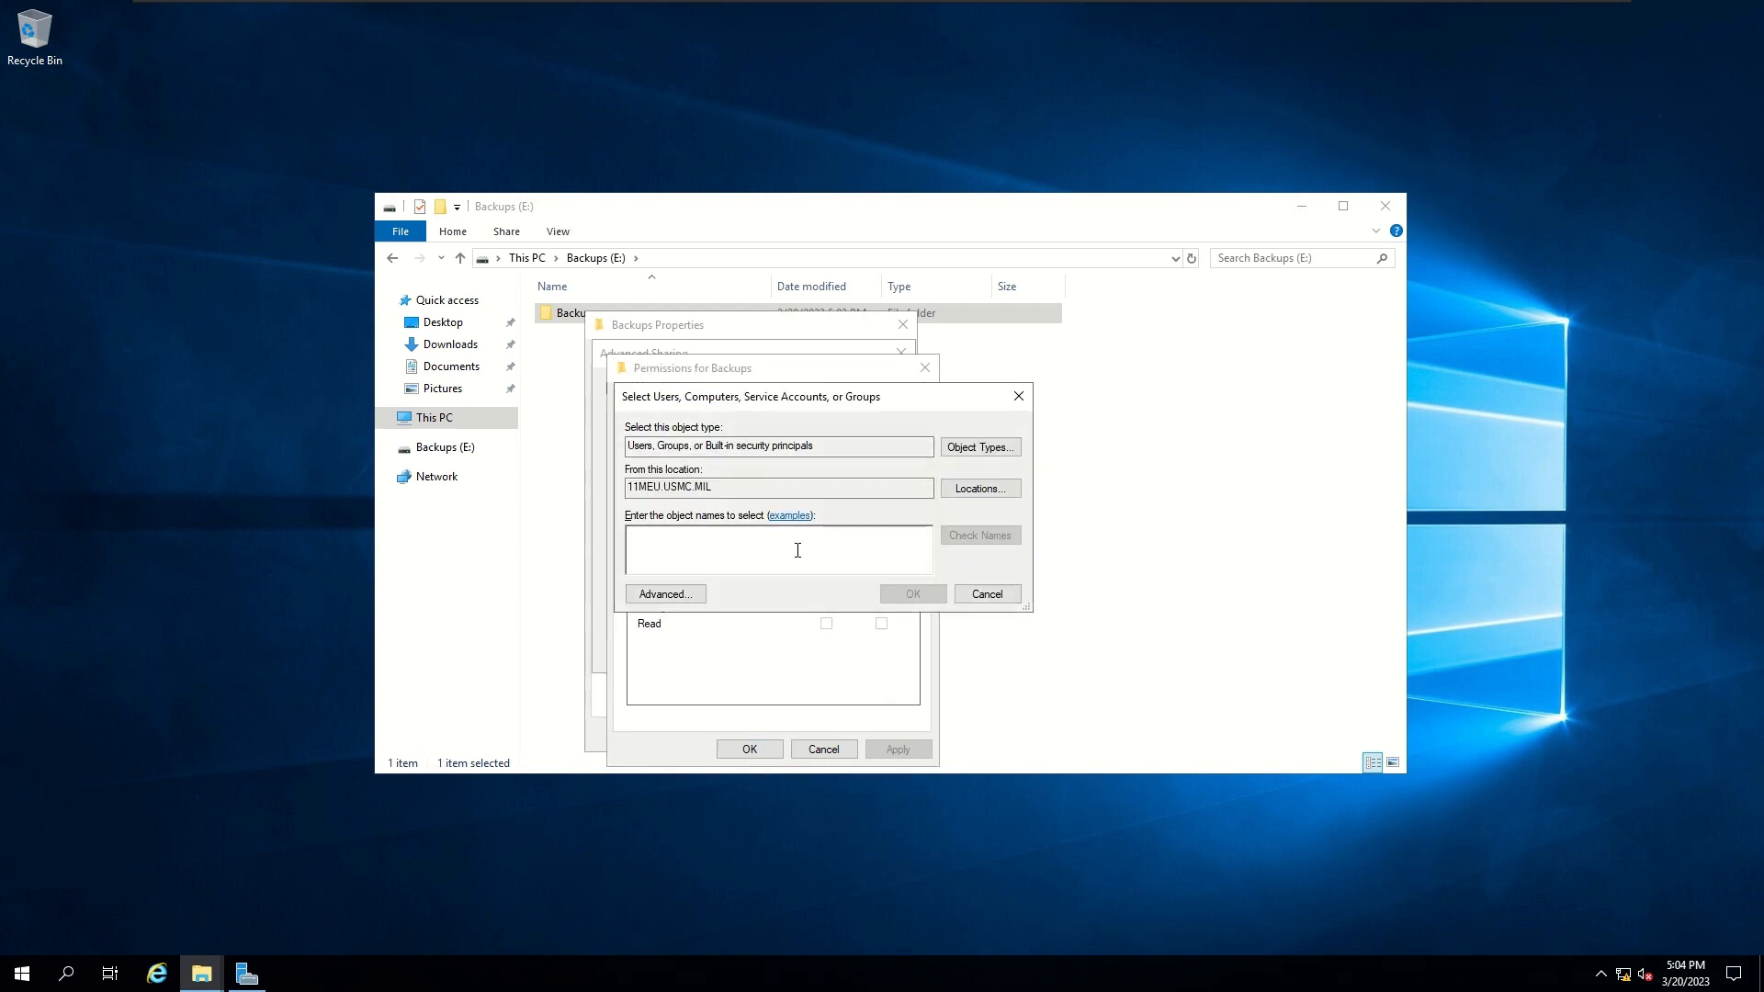
pyautogui.write('authenticate')
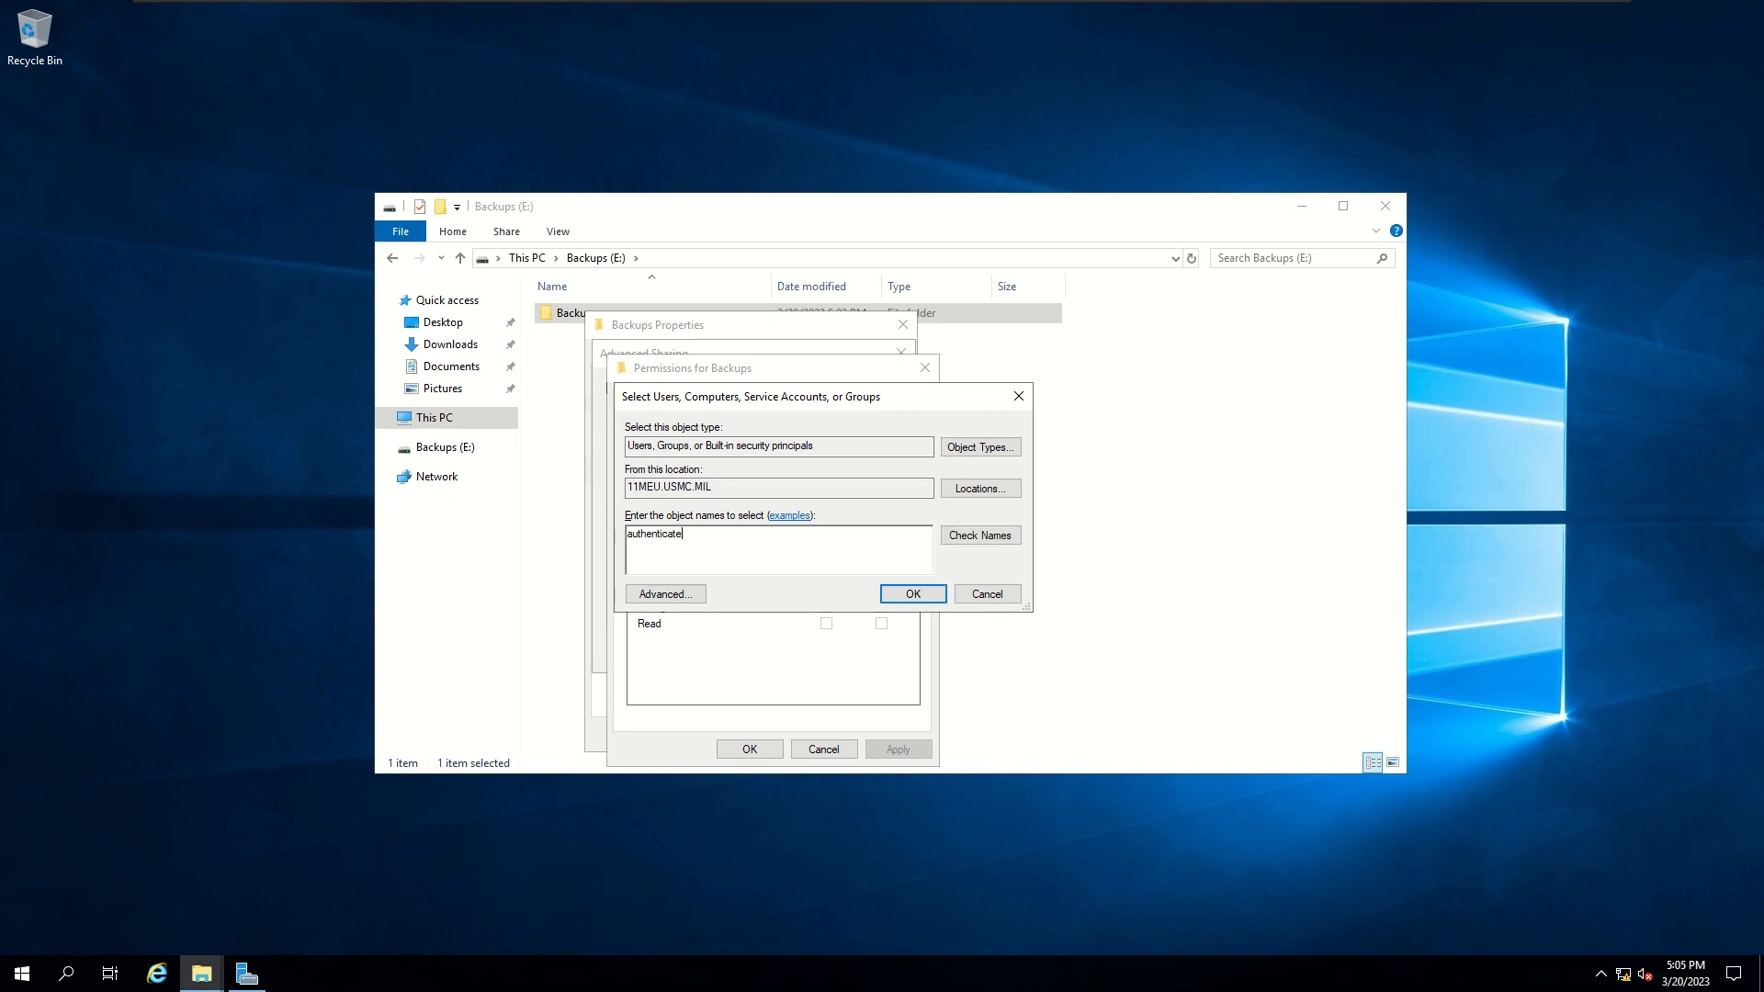
pyautogui.hotkey('ctrl', 'k')
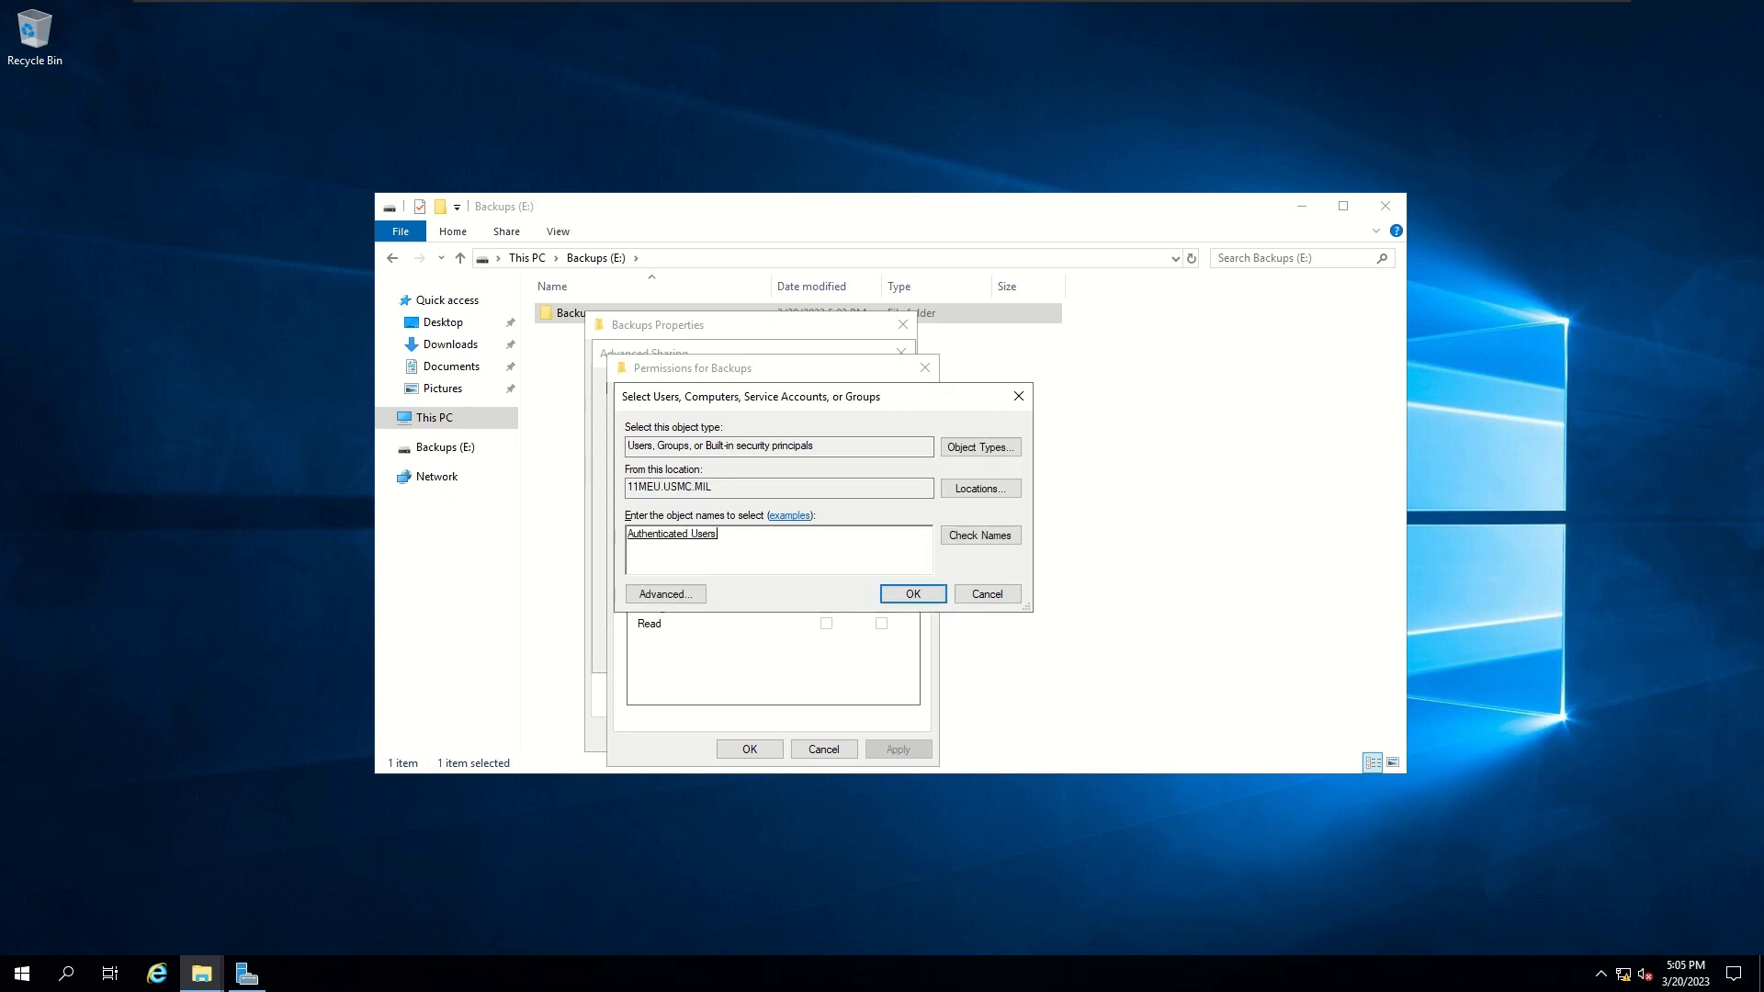
pyautogui.click(914, 593)
pyautogui.click(709, 443)
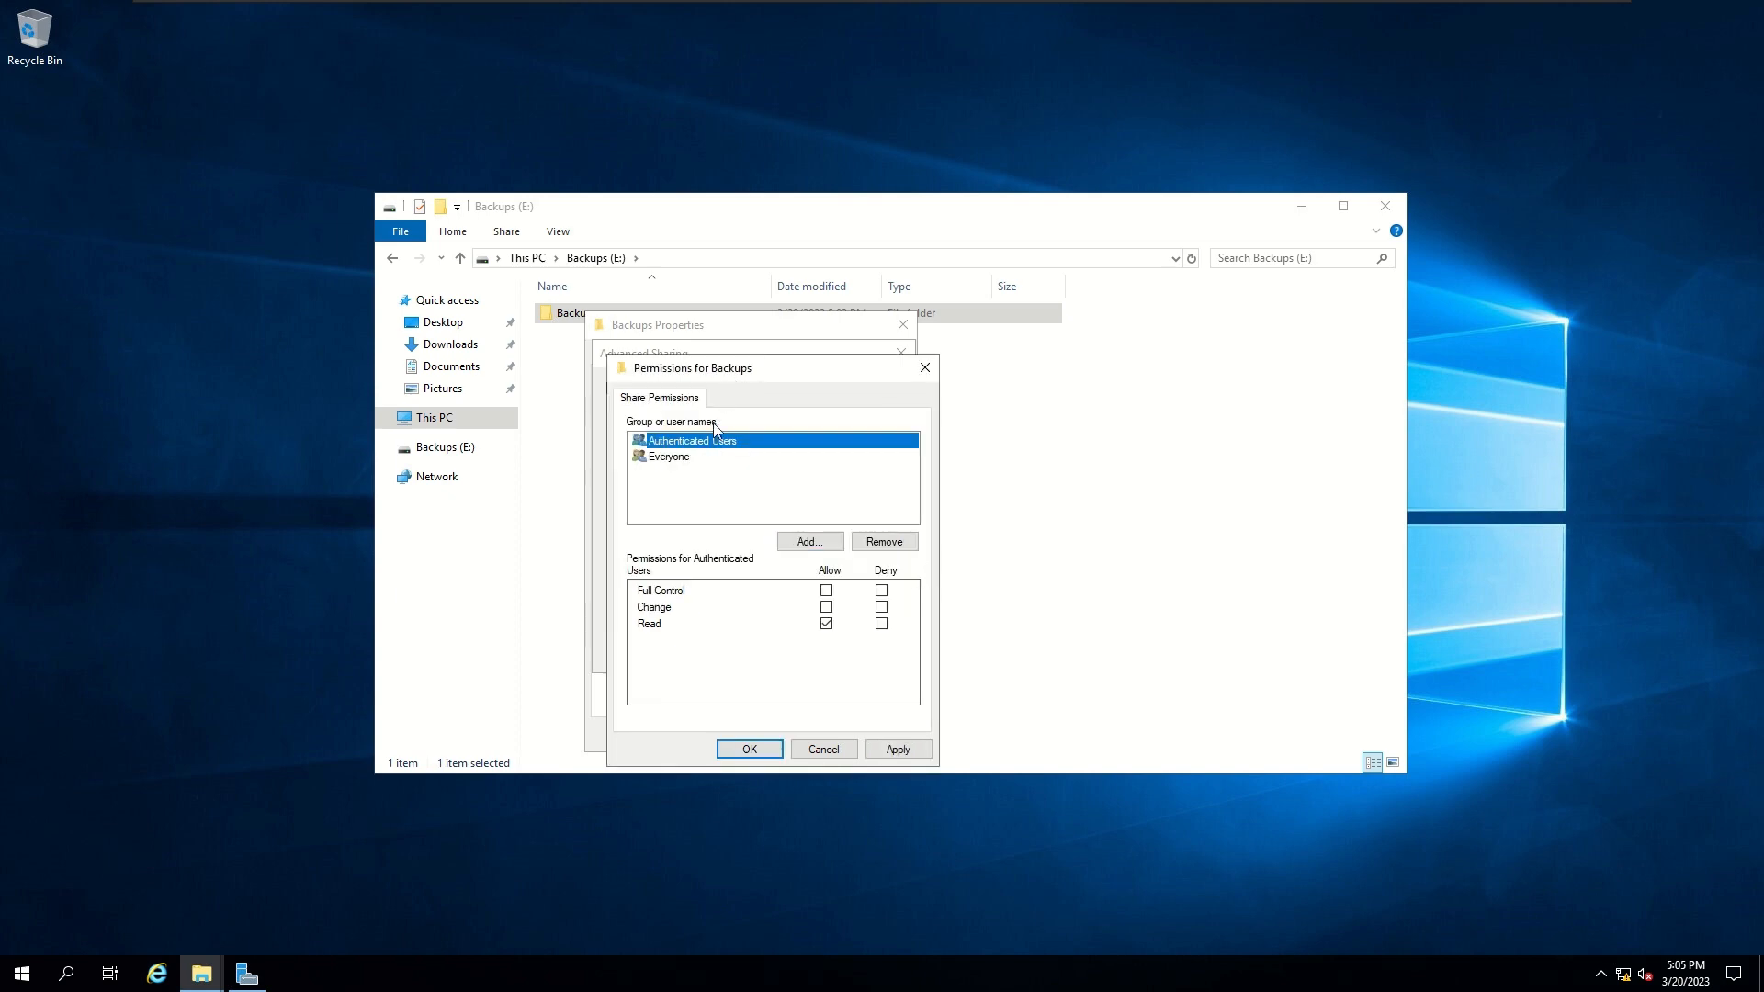
pyautogui.click(827, 592)
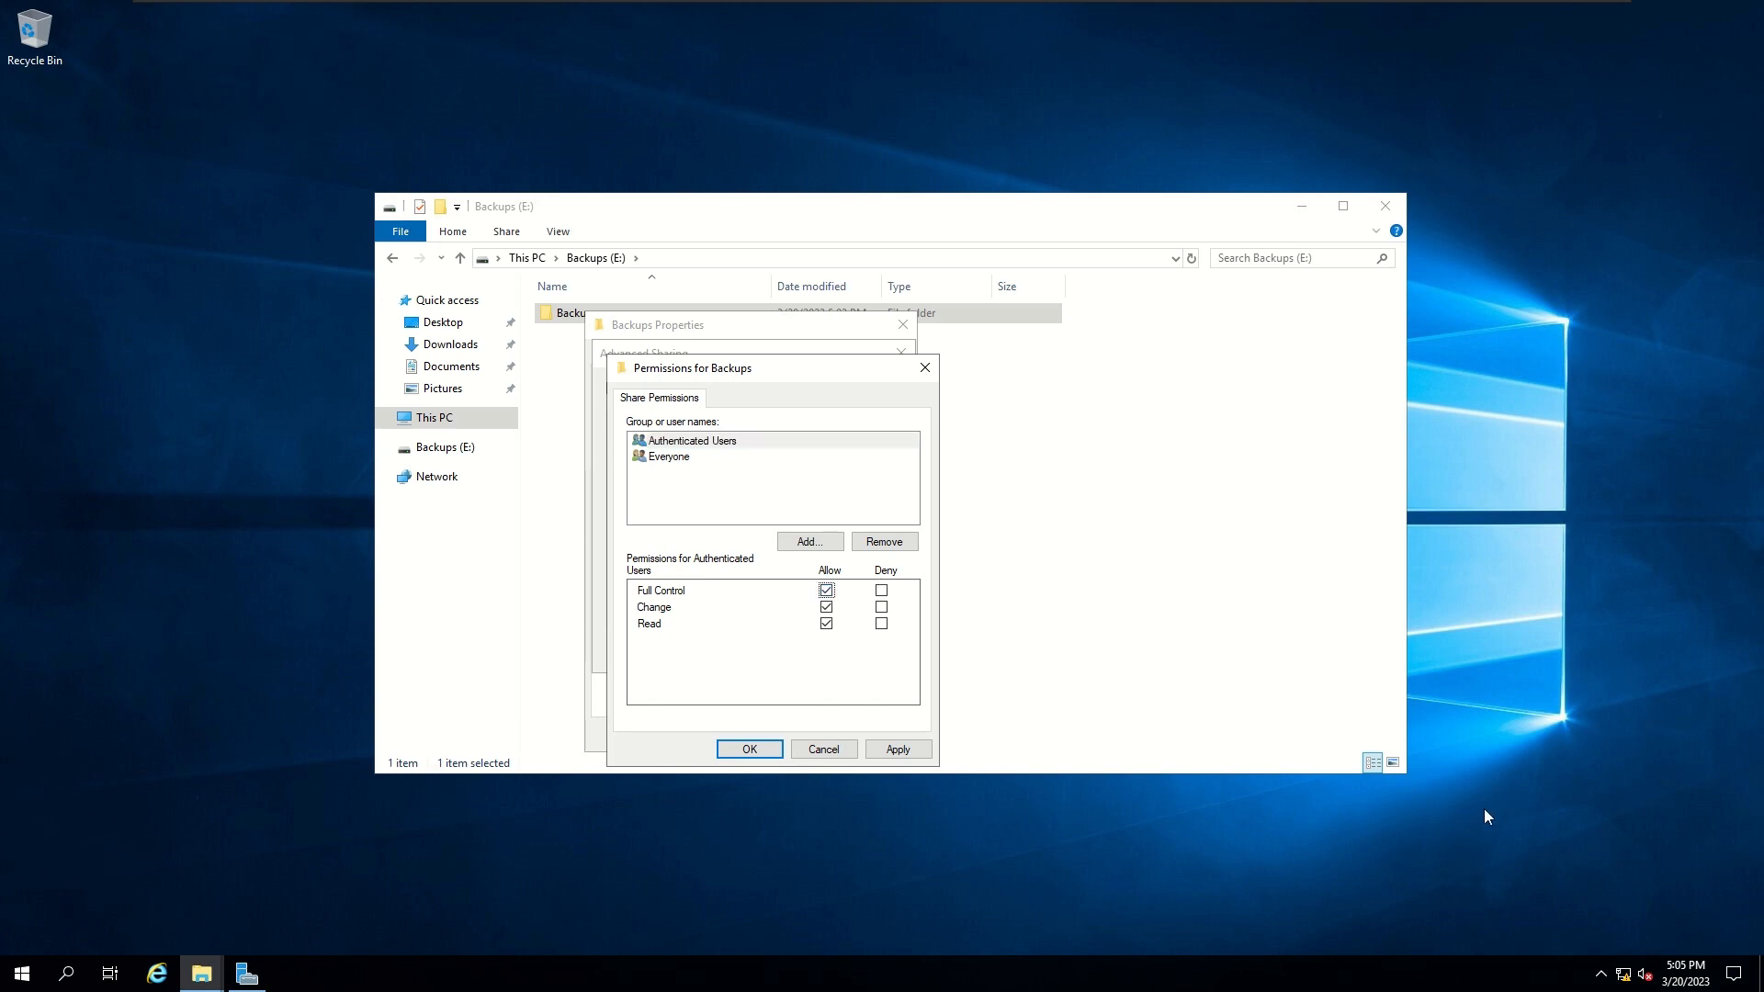
pyautogui.click(897, 749)
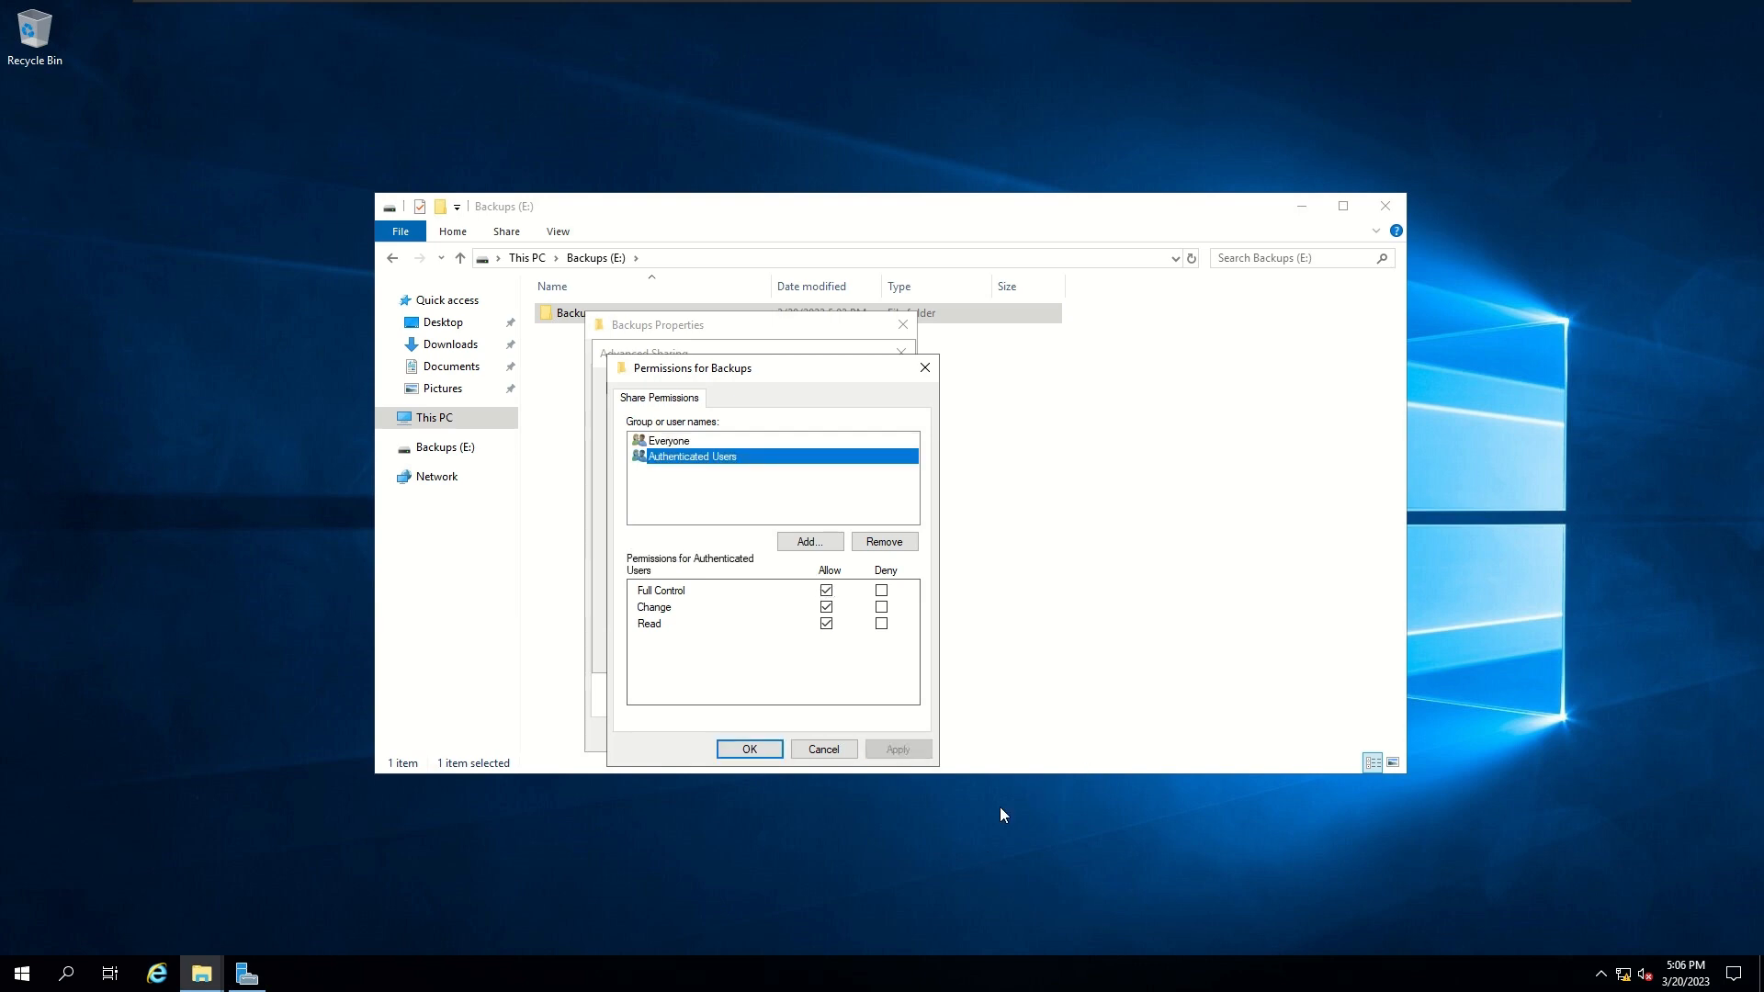
pyautogui.click(724, 441)
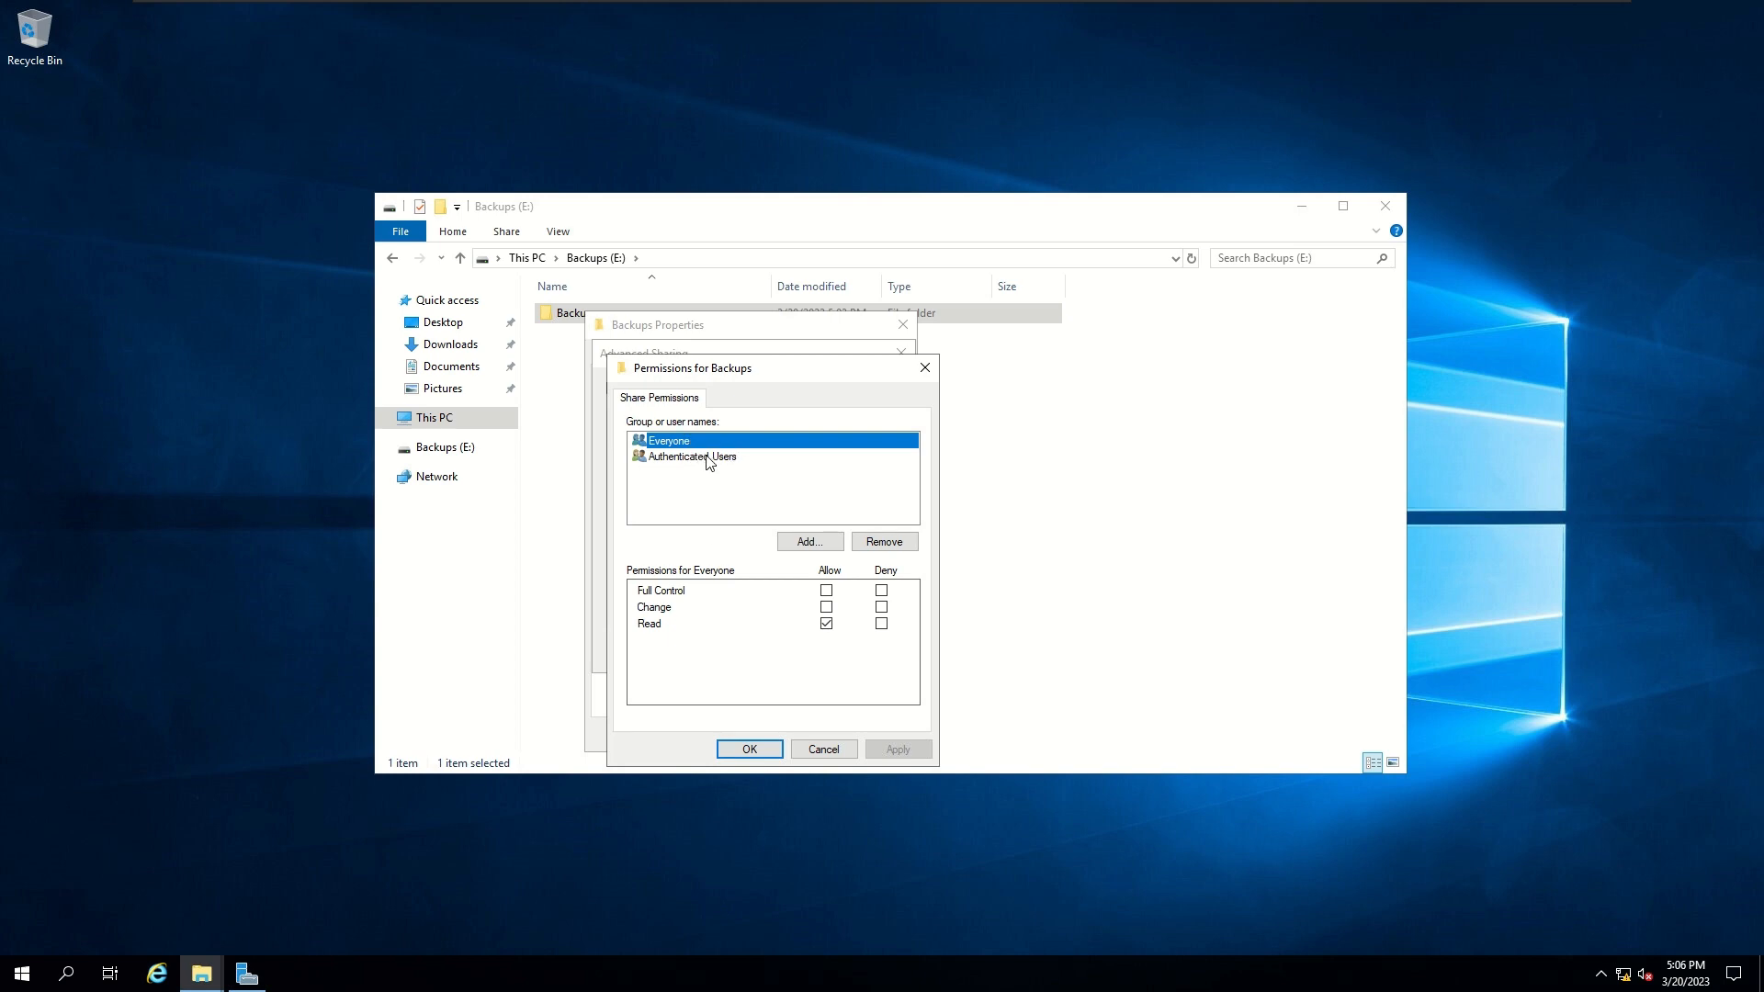
pyautogui.click(714, 456)
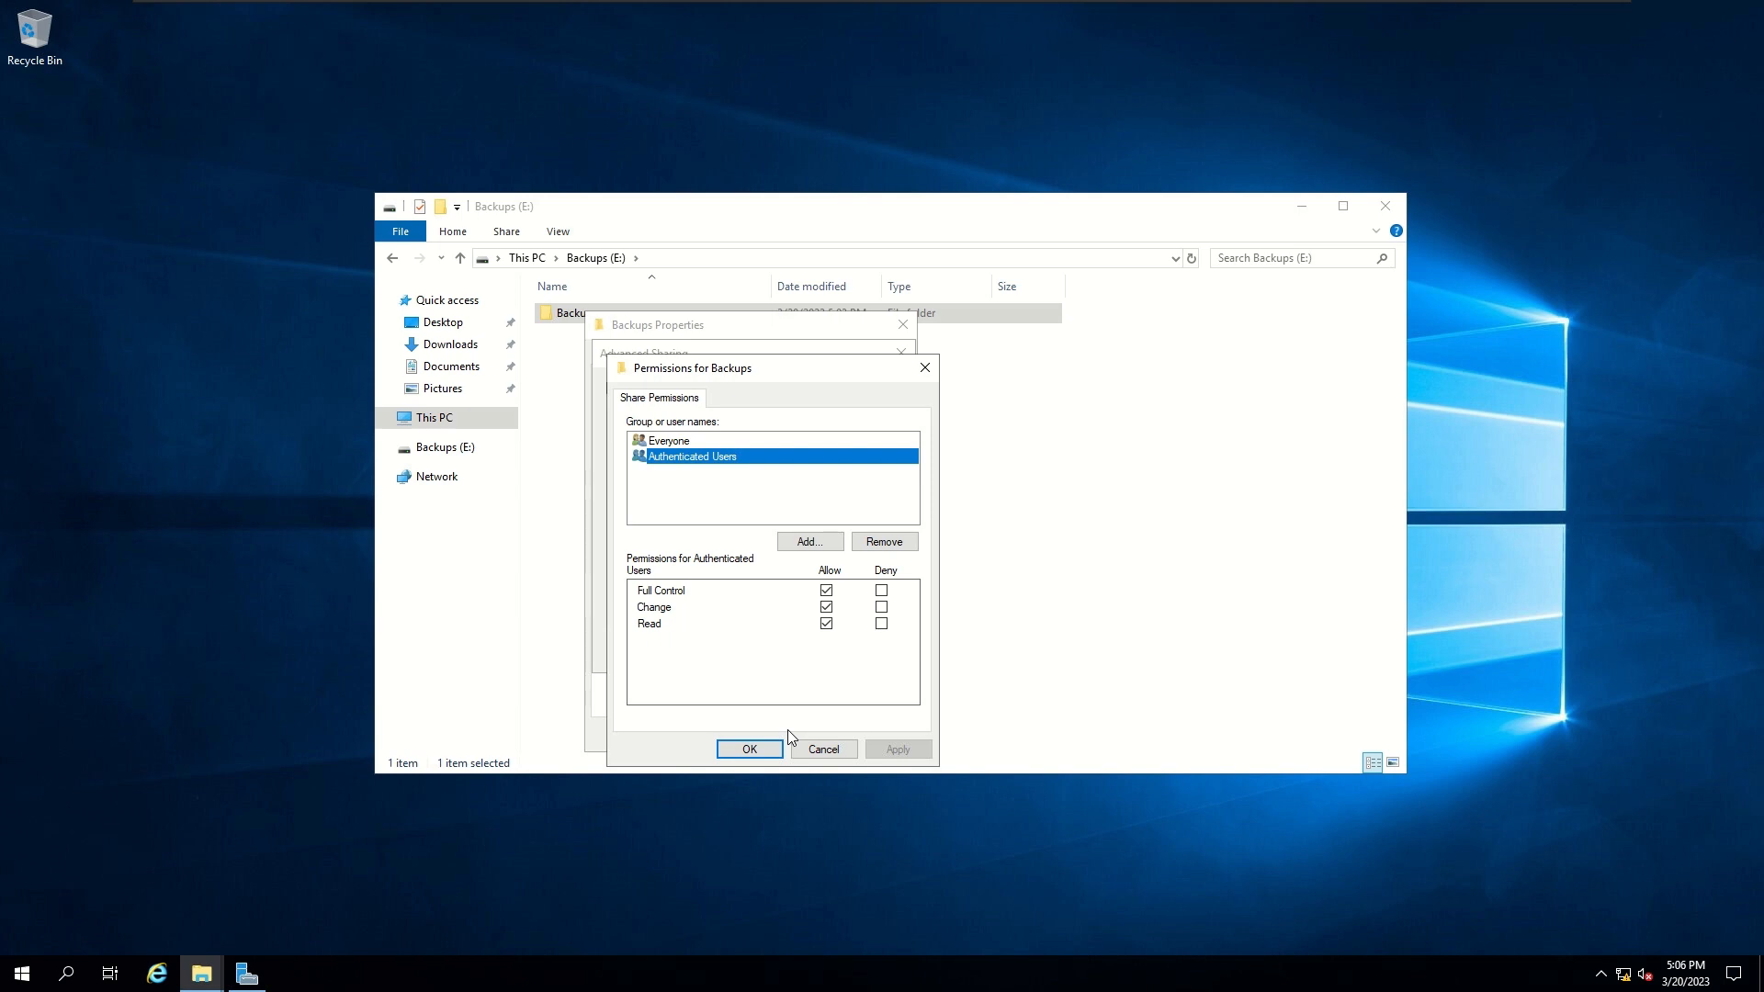
# - Confirm permissions and Advanced Sharing so Backups is at \\11MEUAPPS\Backups, then close Properties
pyautogui.click(743, 749)
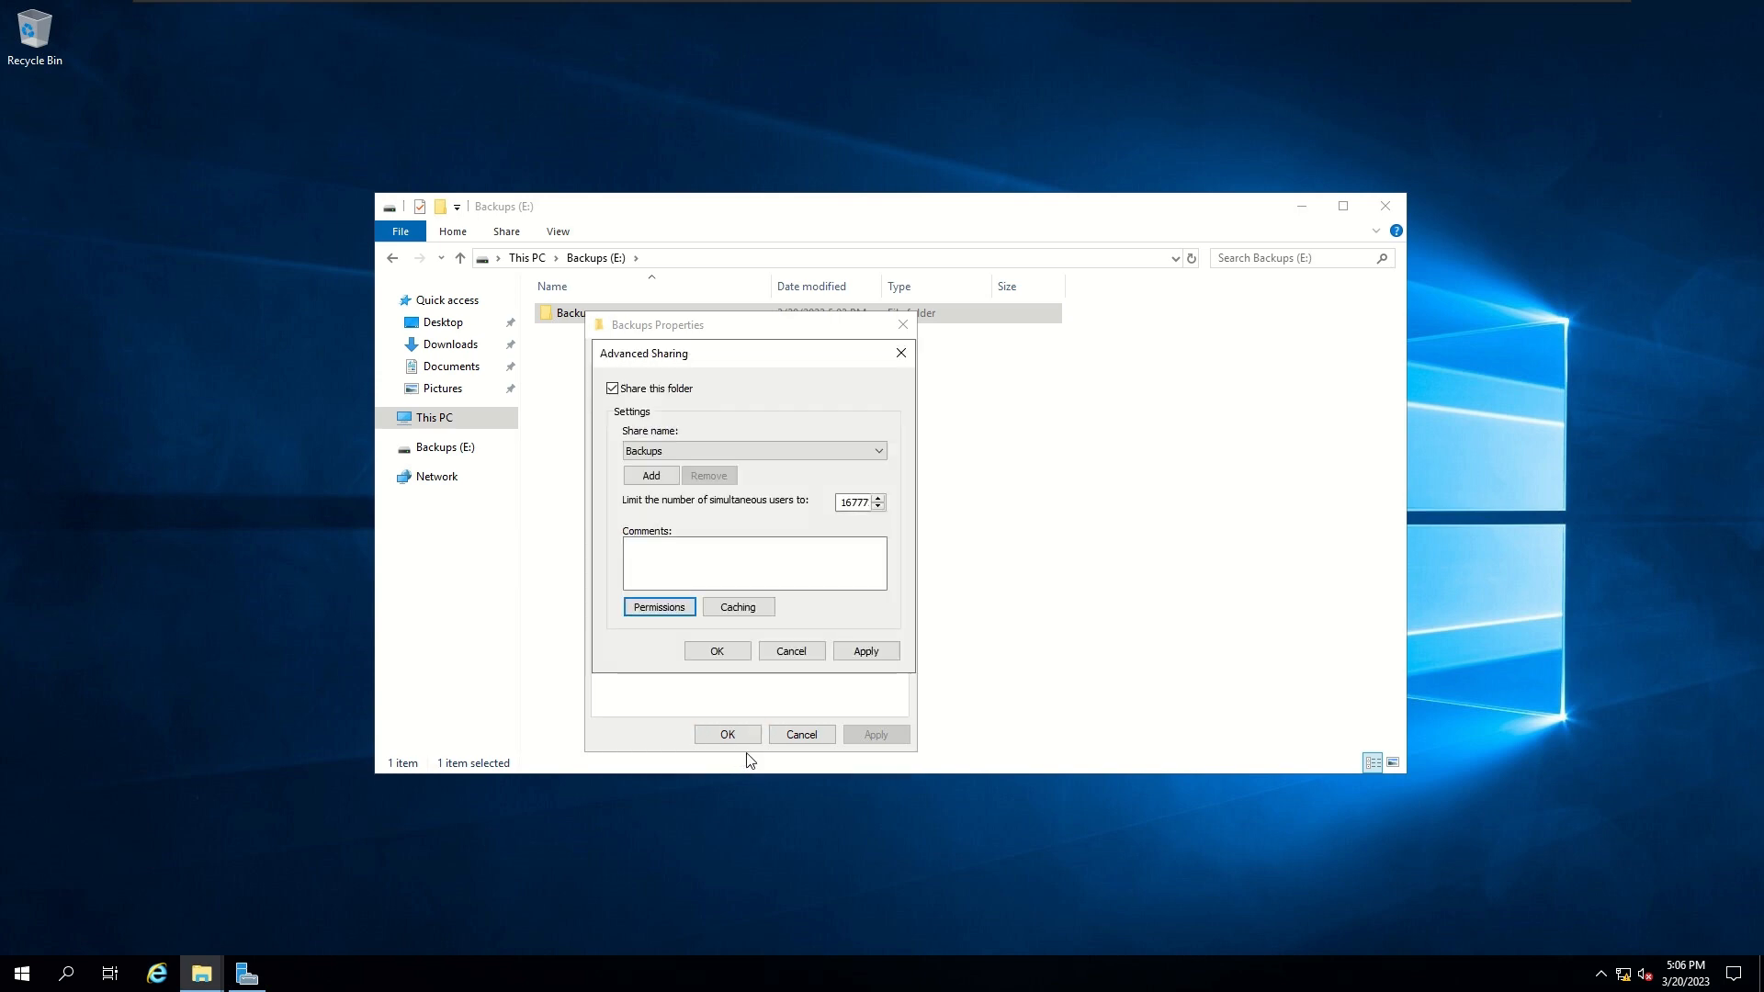
pyautogui.click(865, 651)
pyautogui.click(718, 651)
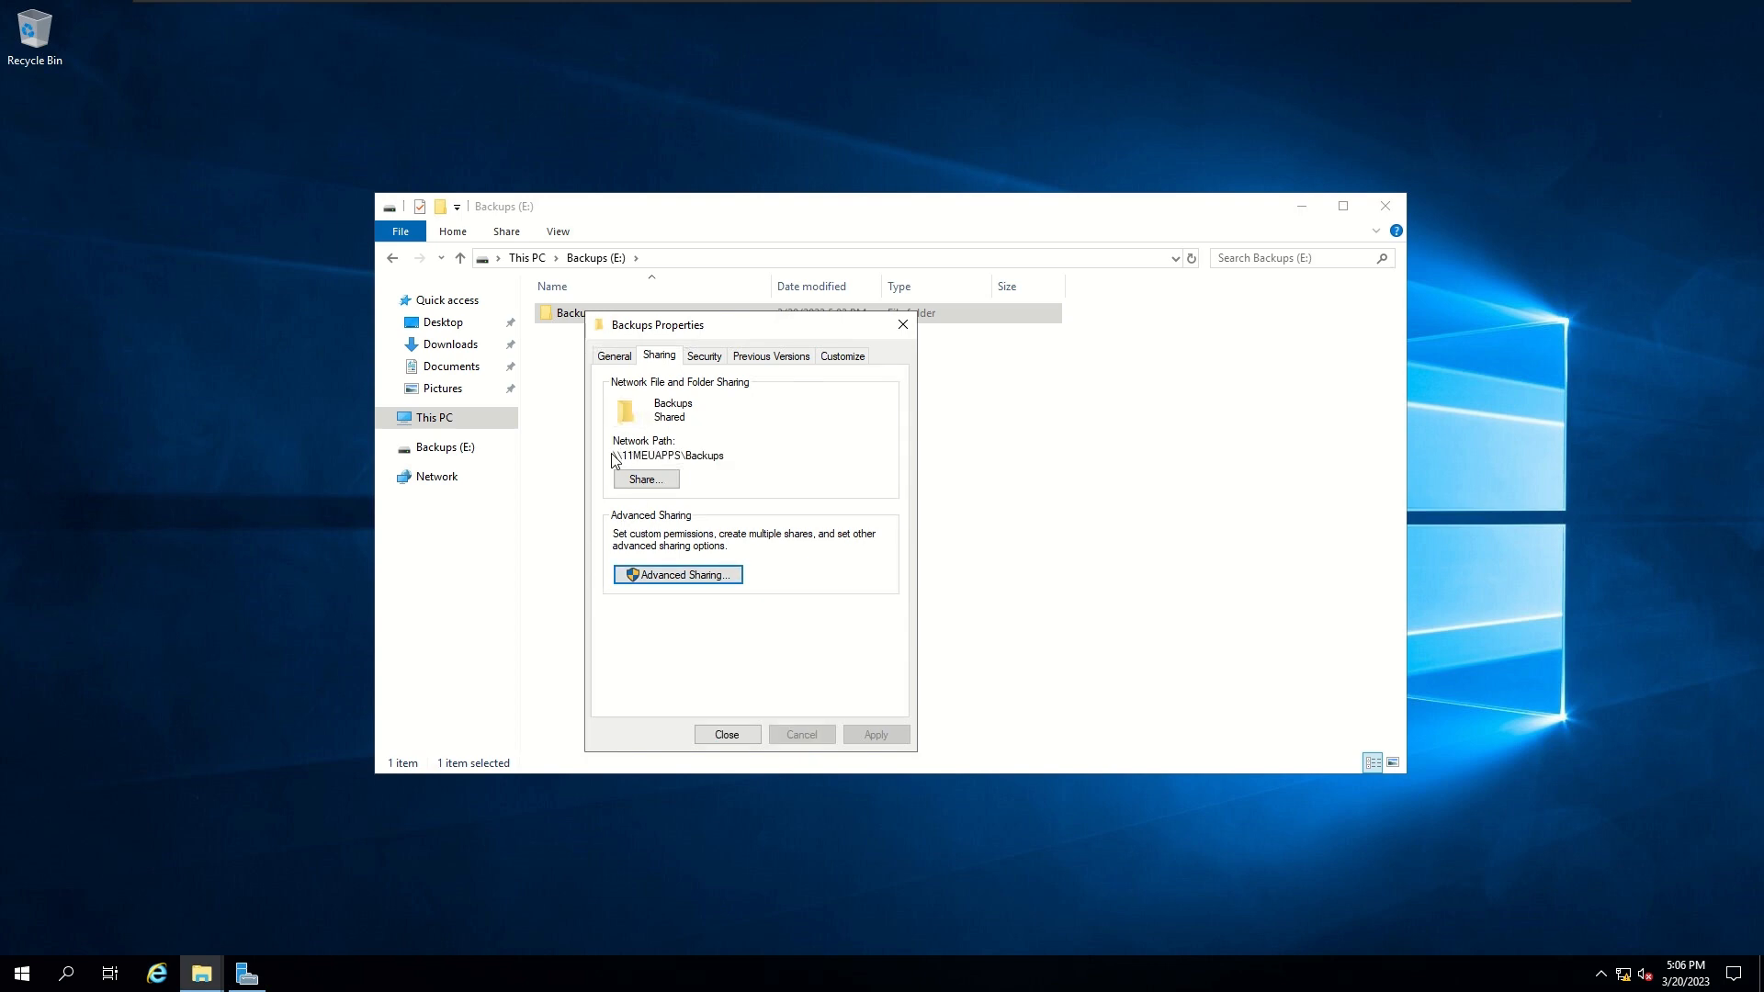
pyautogui.moveTo(622, 456); pyautogui.dragTo(740, 456)
pyautogui.click(739, 456)
pyautogui.click(745, 738)
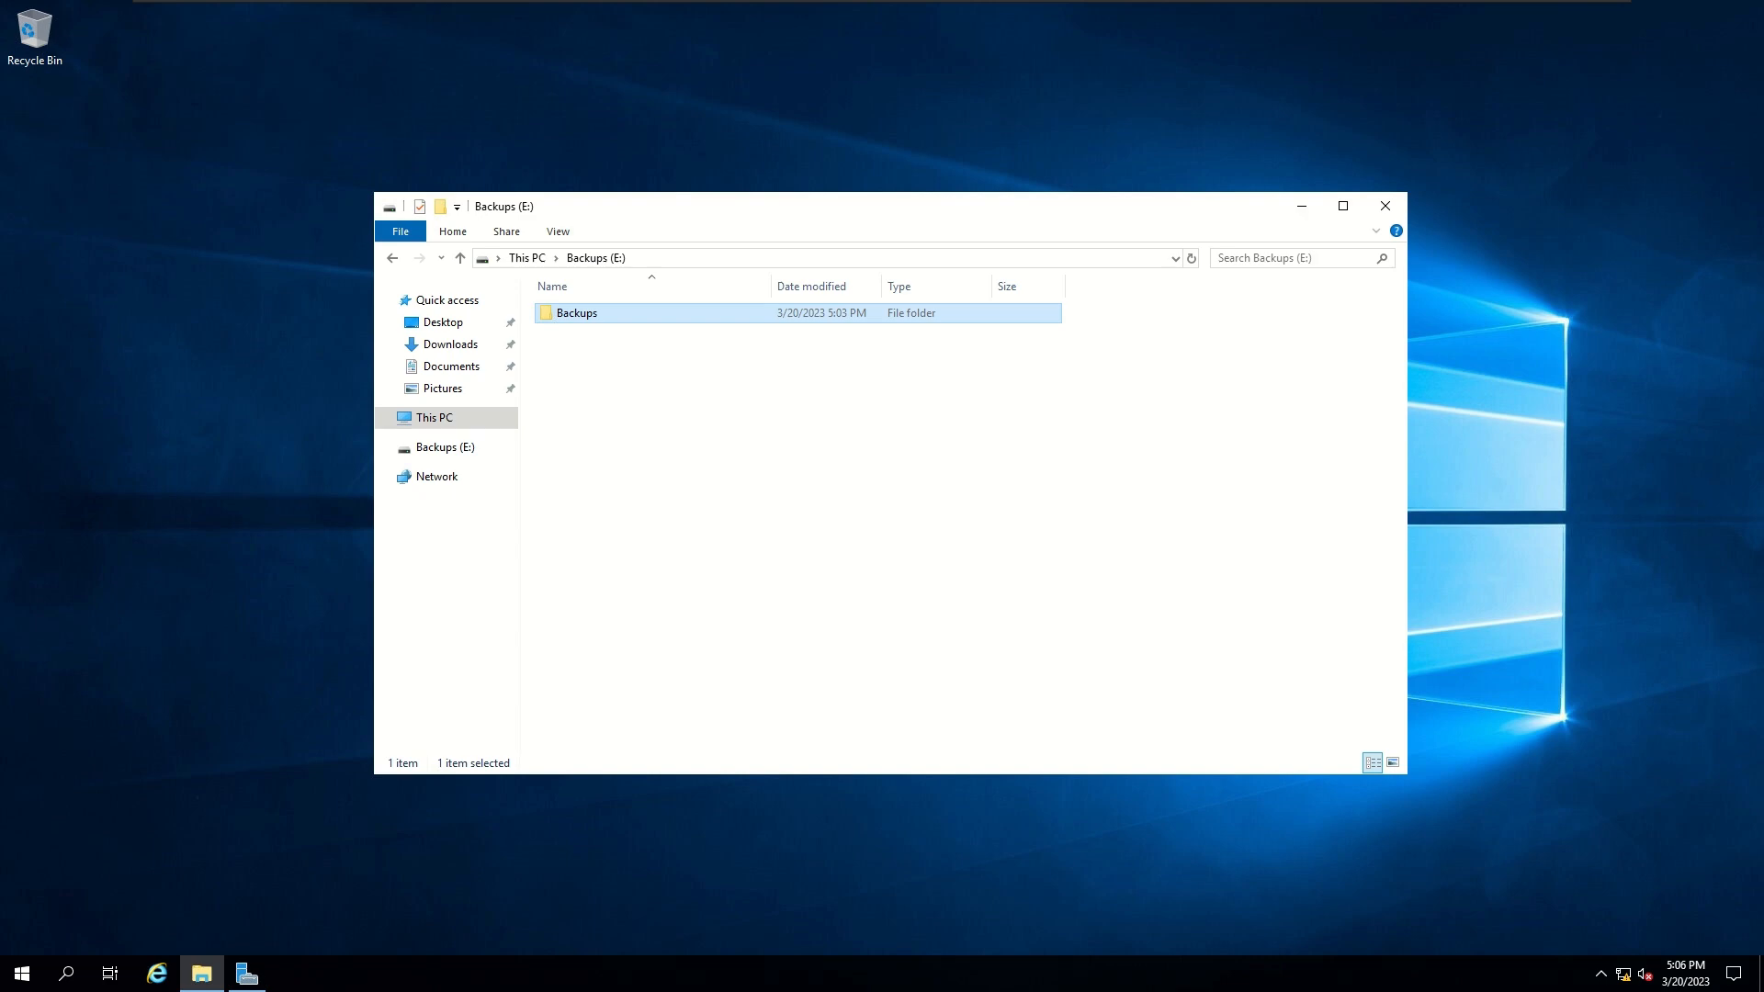
# - Switch to the domain controller, sign in with the account password, and show This PC in File Explorer
pyautogui.moveTo(1259, 8)
pyautogui.click(829, 7)
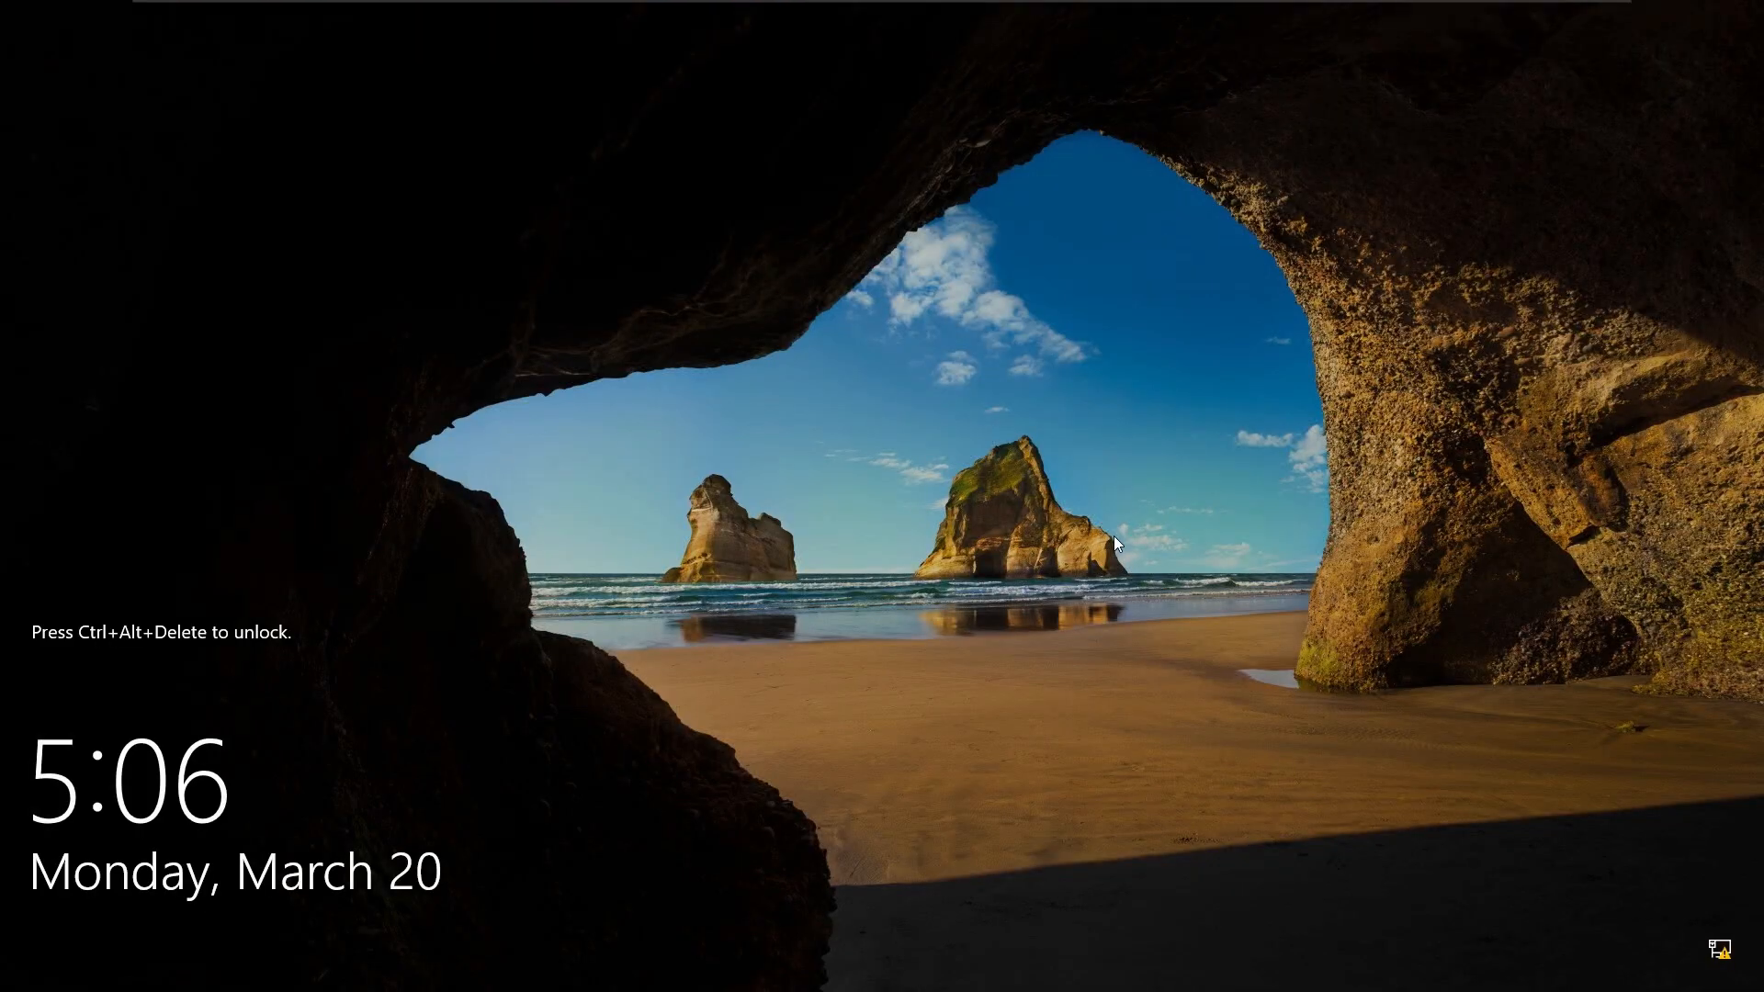
pyautogui.hotkey('ctrl', 'alt', 'Delete')
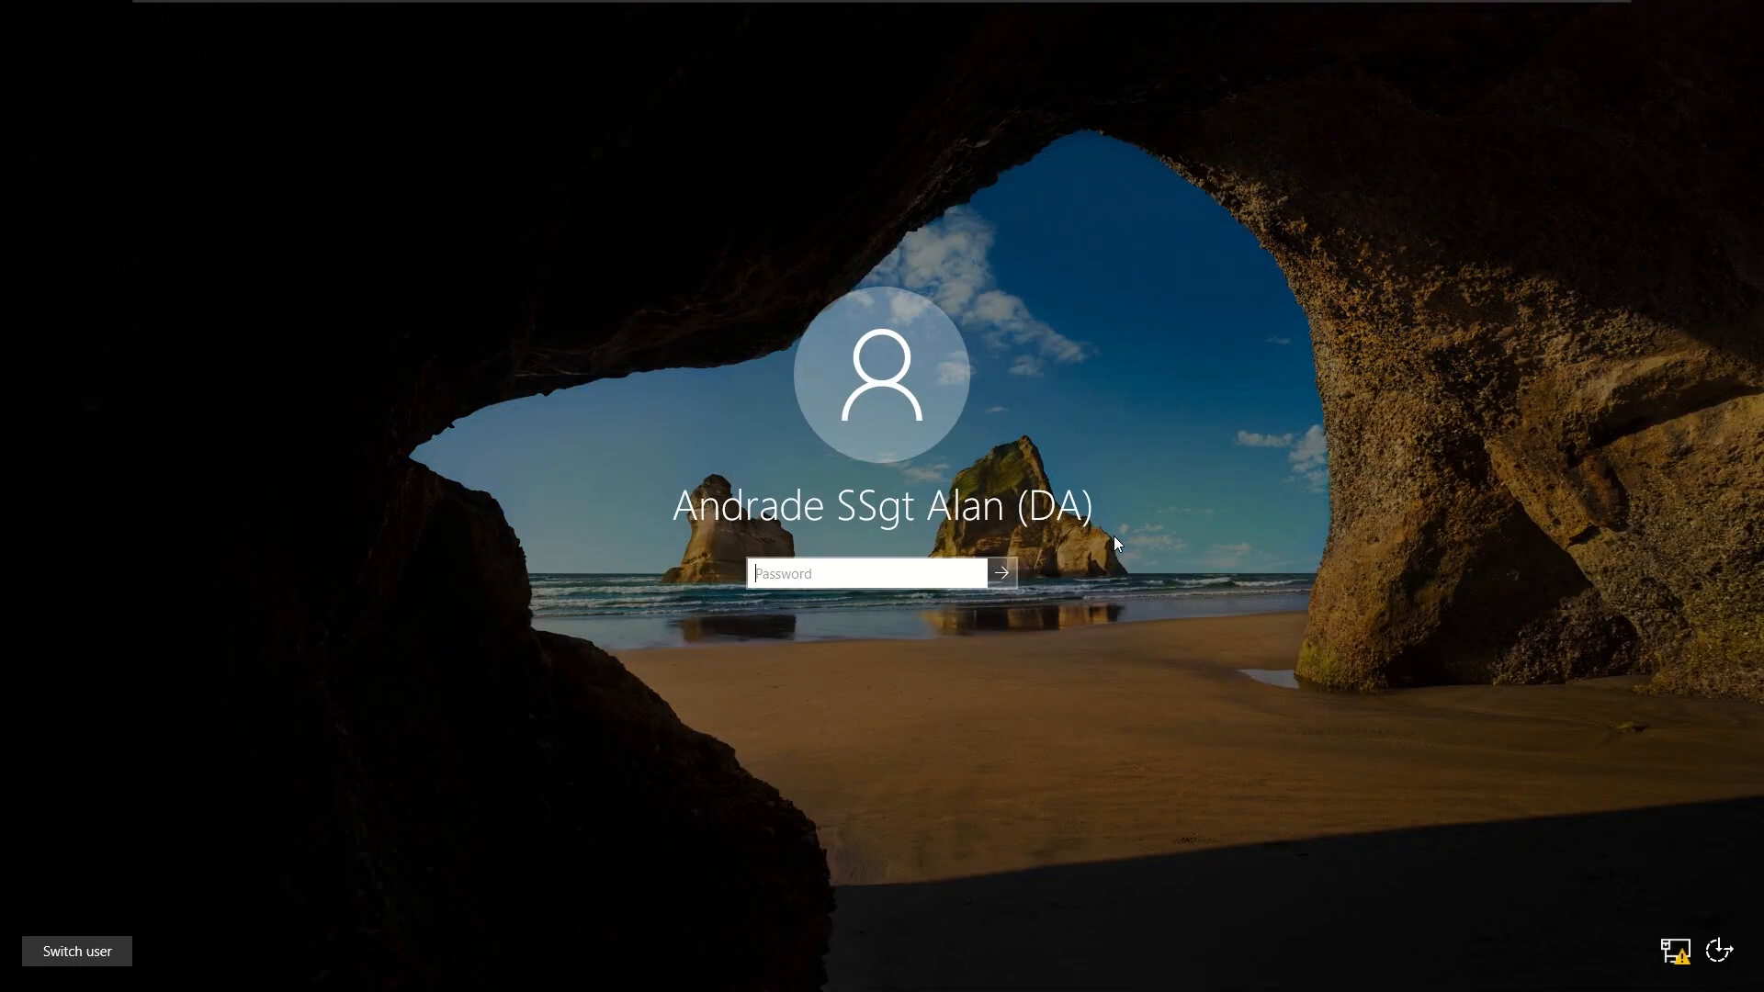
pyautogui.write('****************')
pyautogui.press('Return')
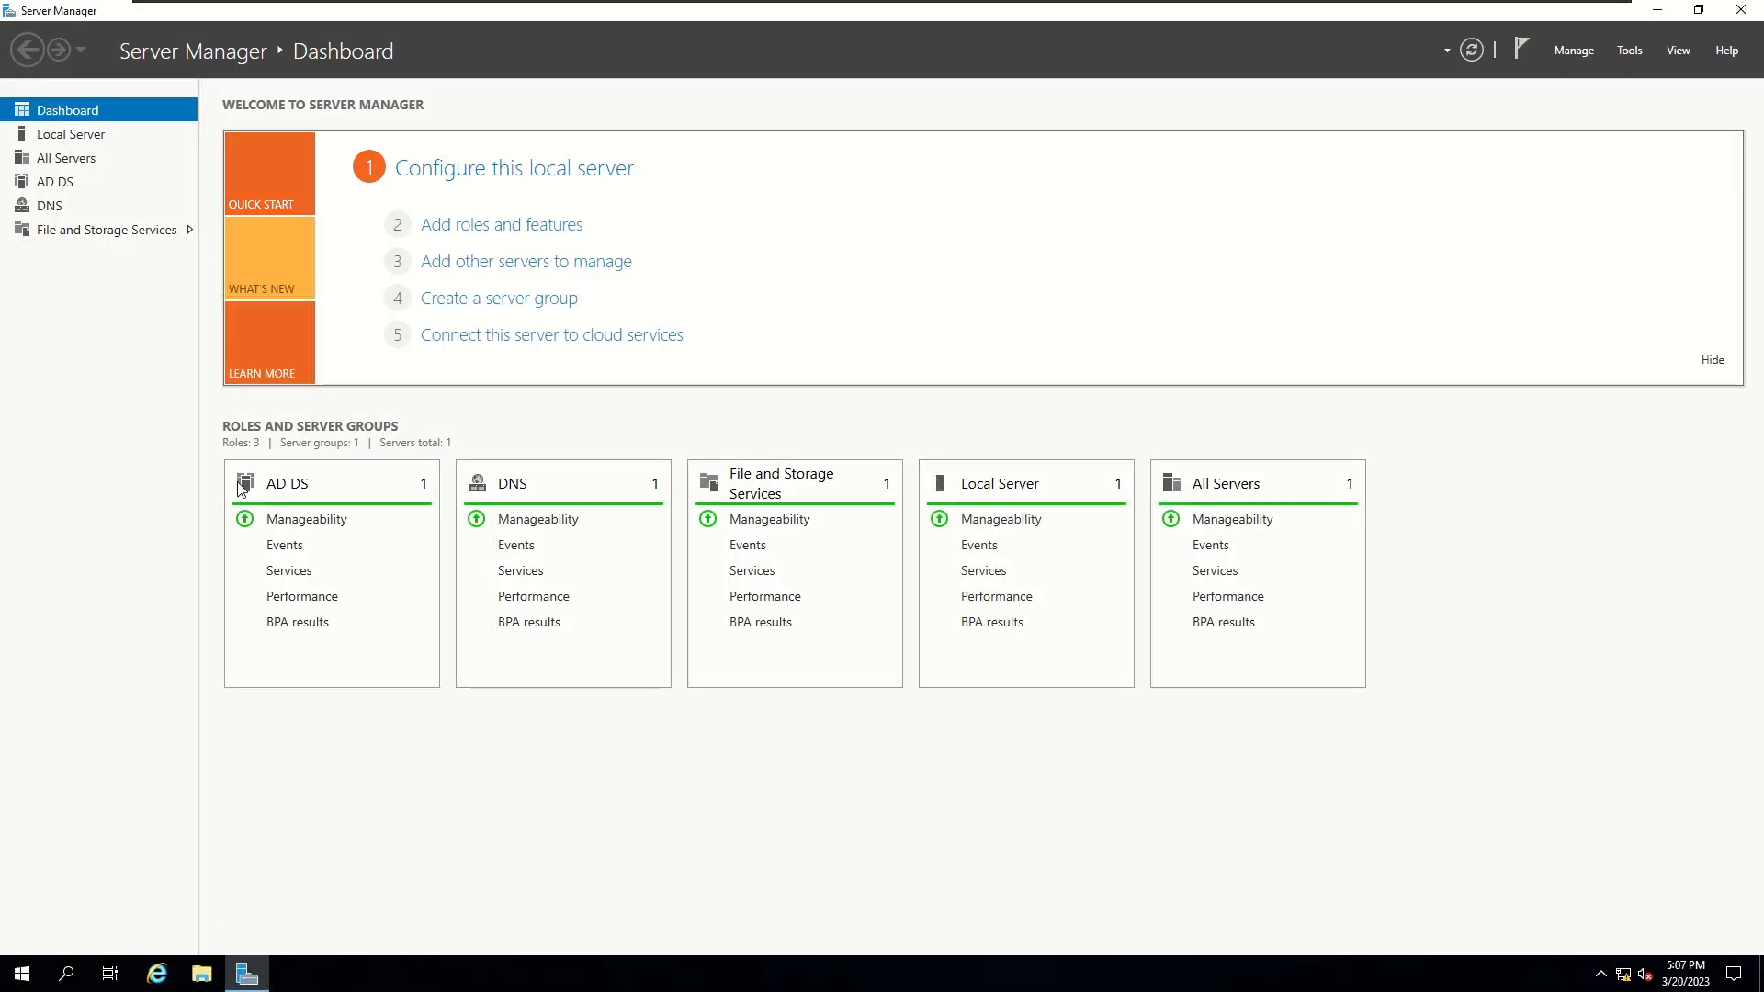
pyautogui.click(203, 973)
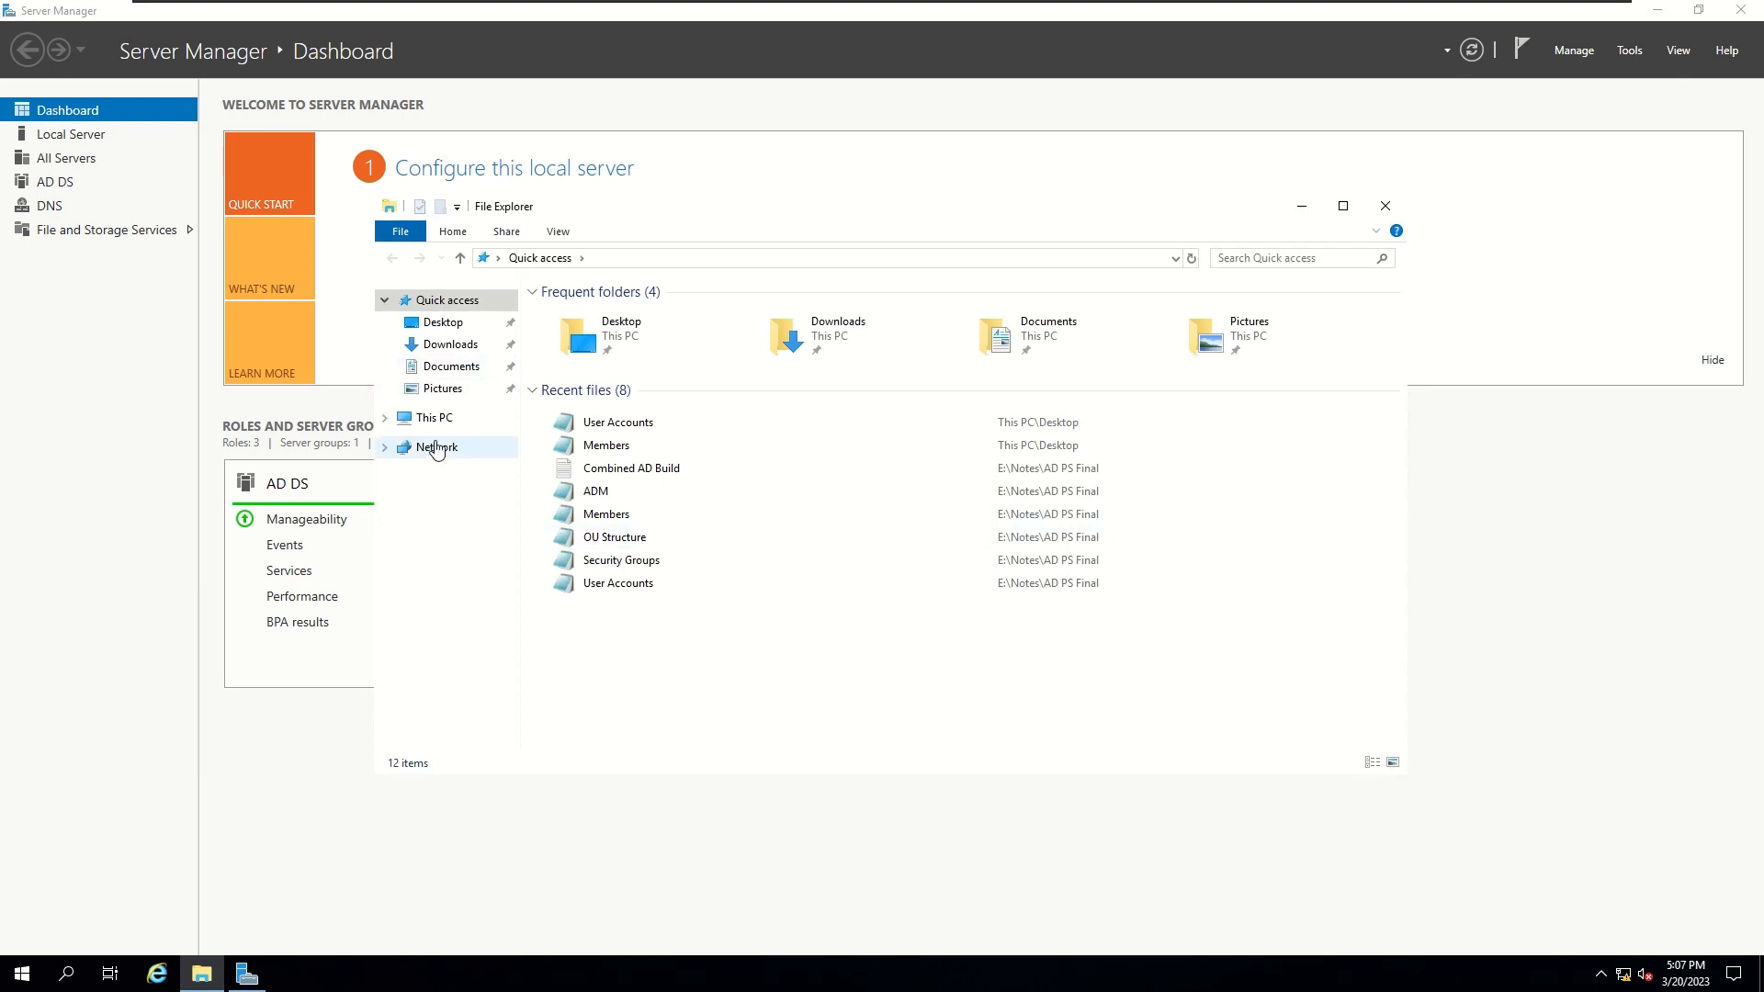
pyautogui.click(446, 418)
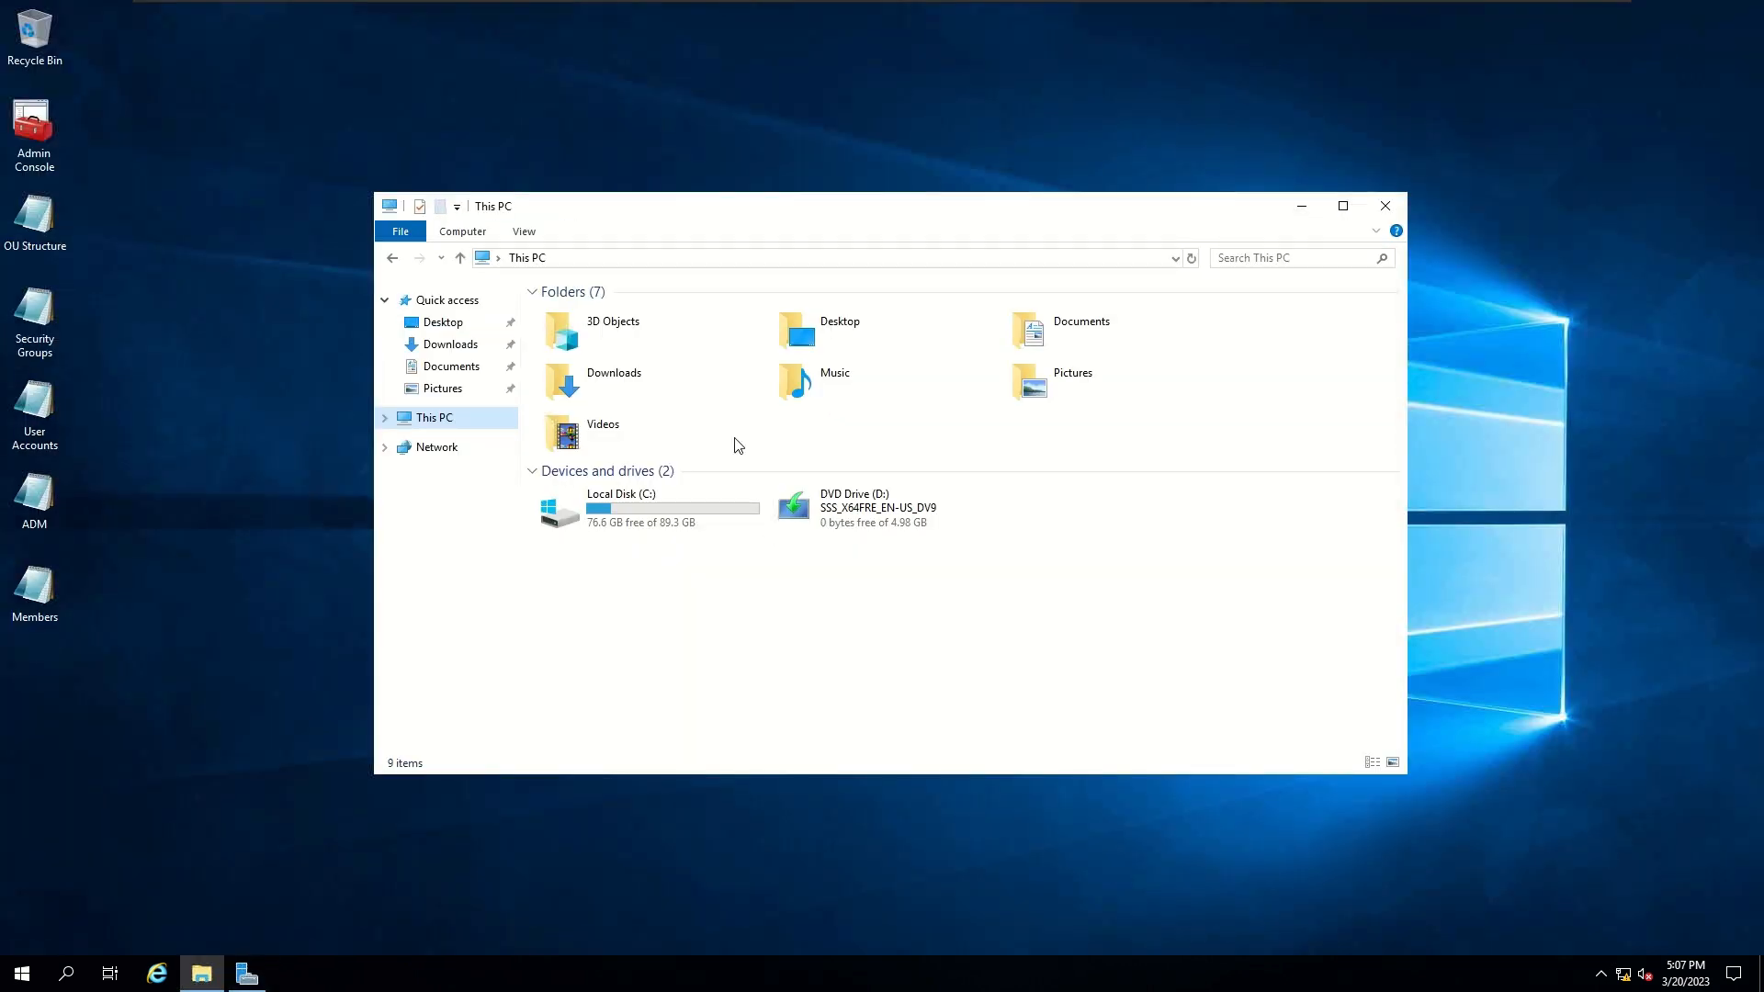
# - Go to the \\11meuapps\Backups network share via the address bar
pyautogui.click(1111, 261)
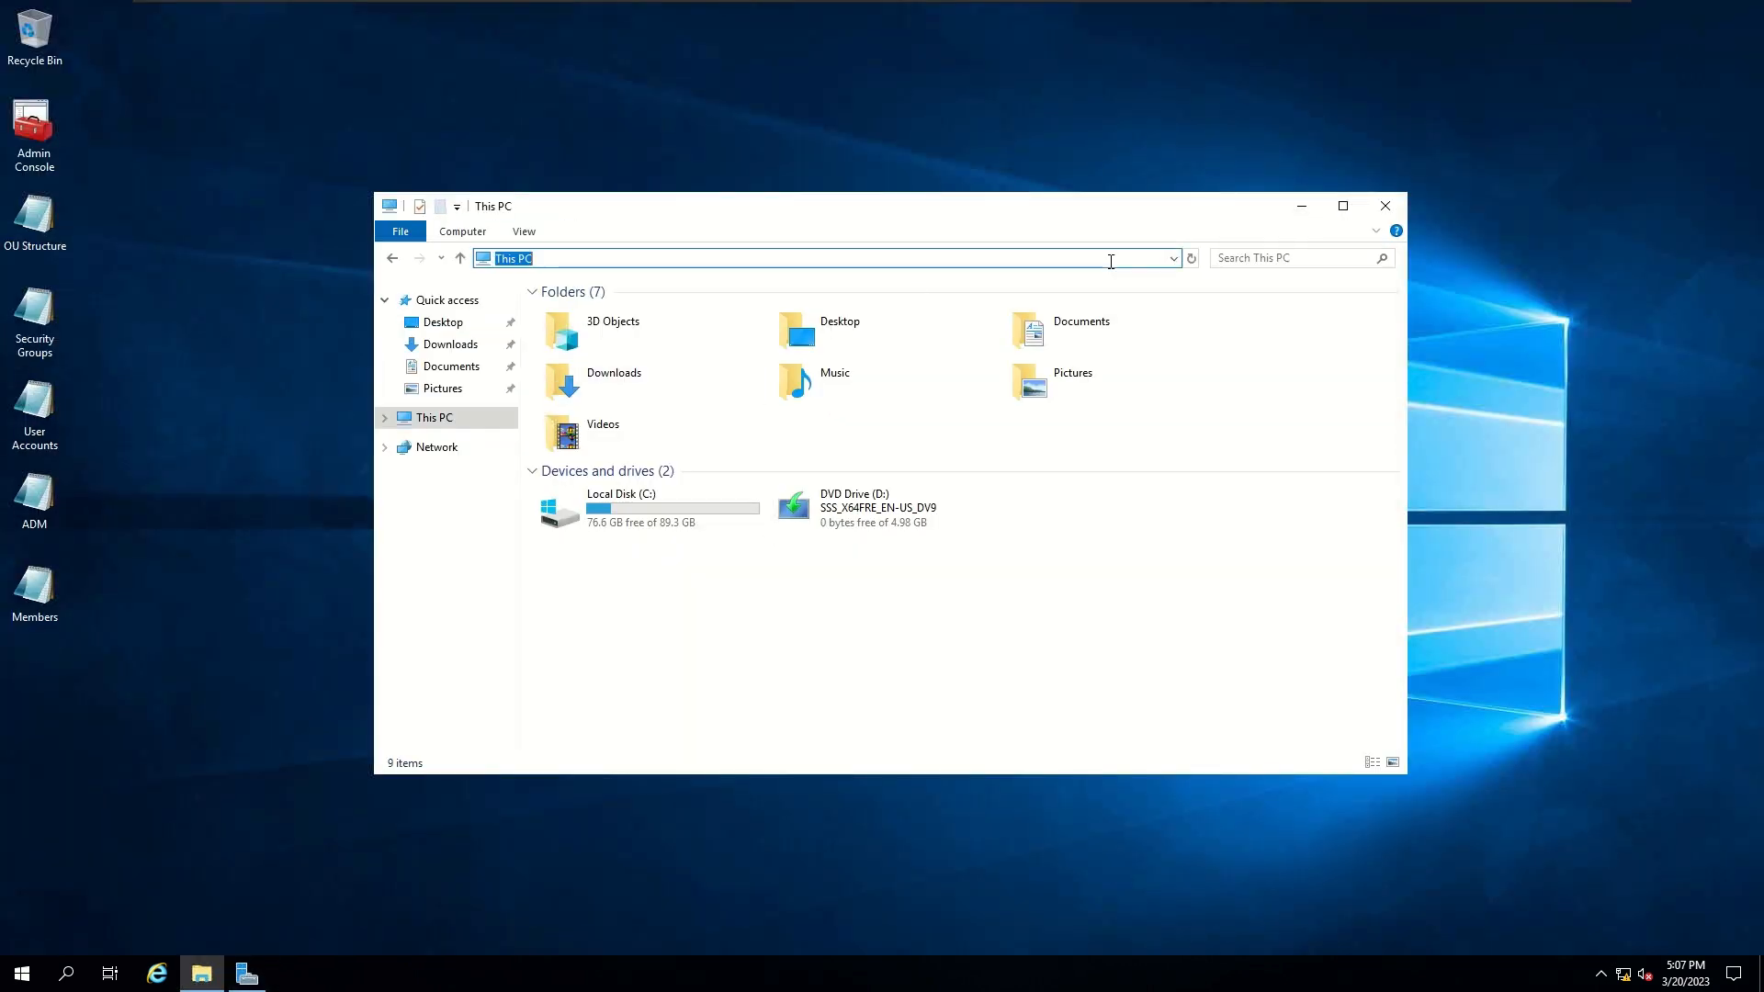
pyautogui.write('\\\\')
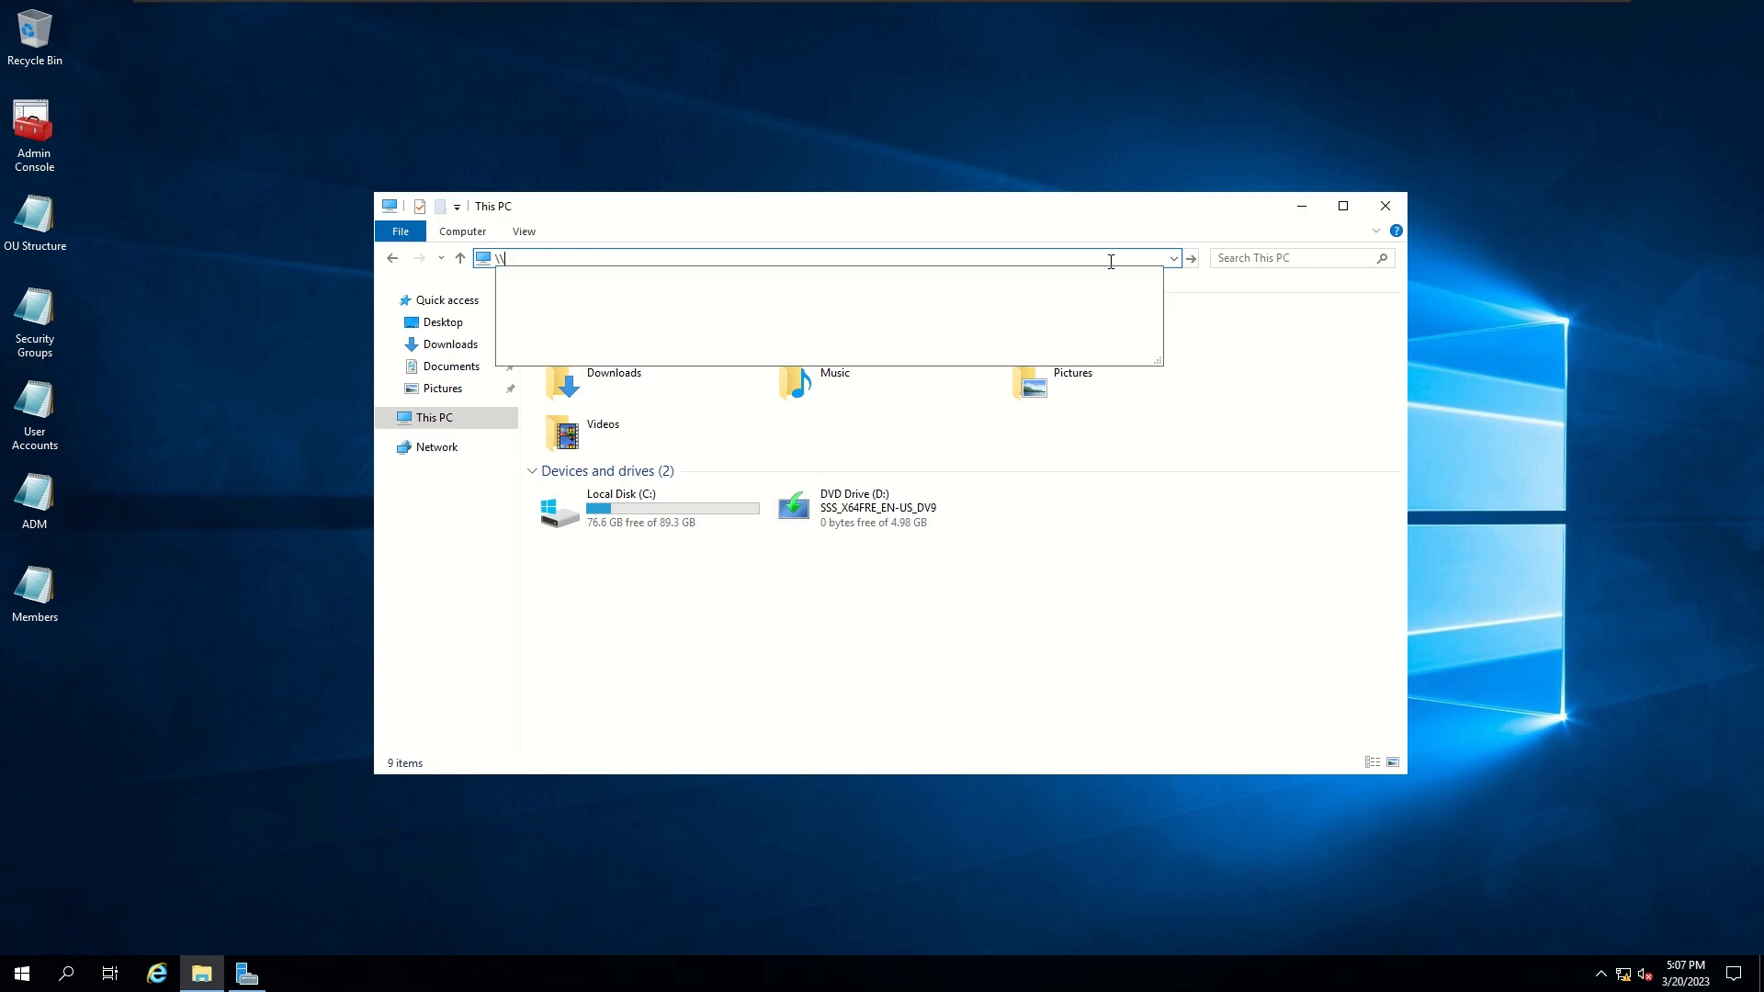
pyautogui.write('11meu')
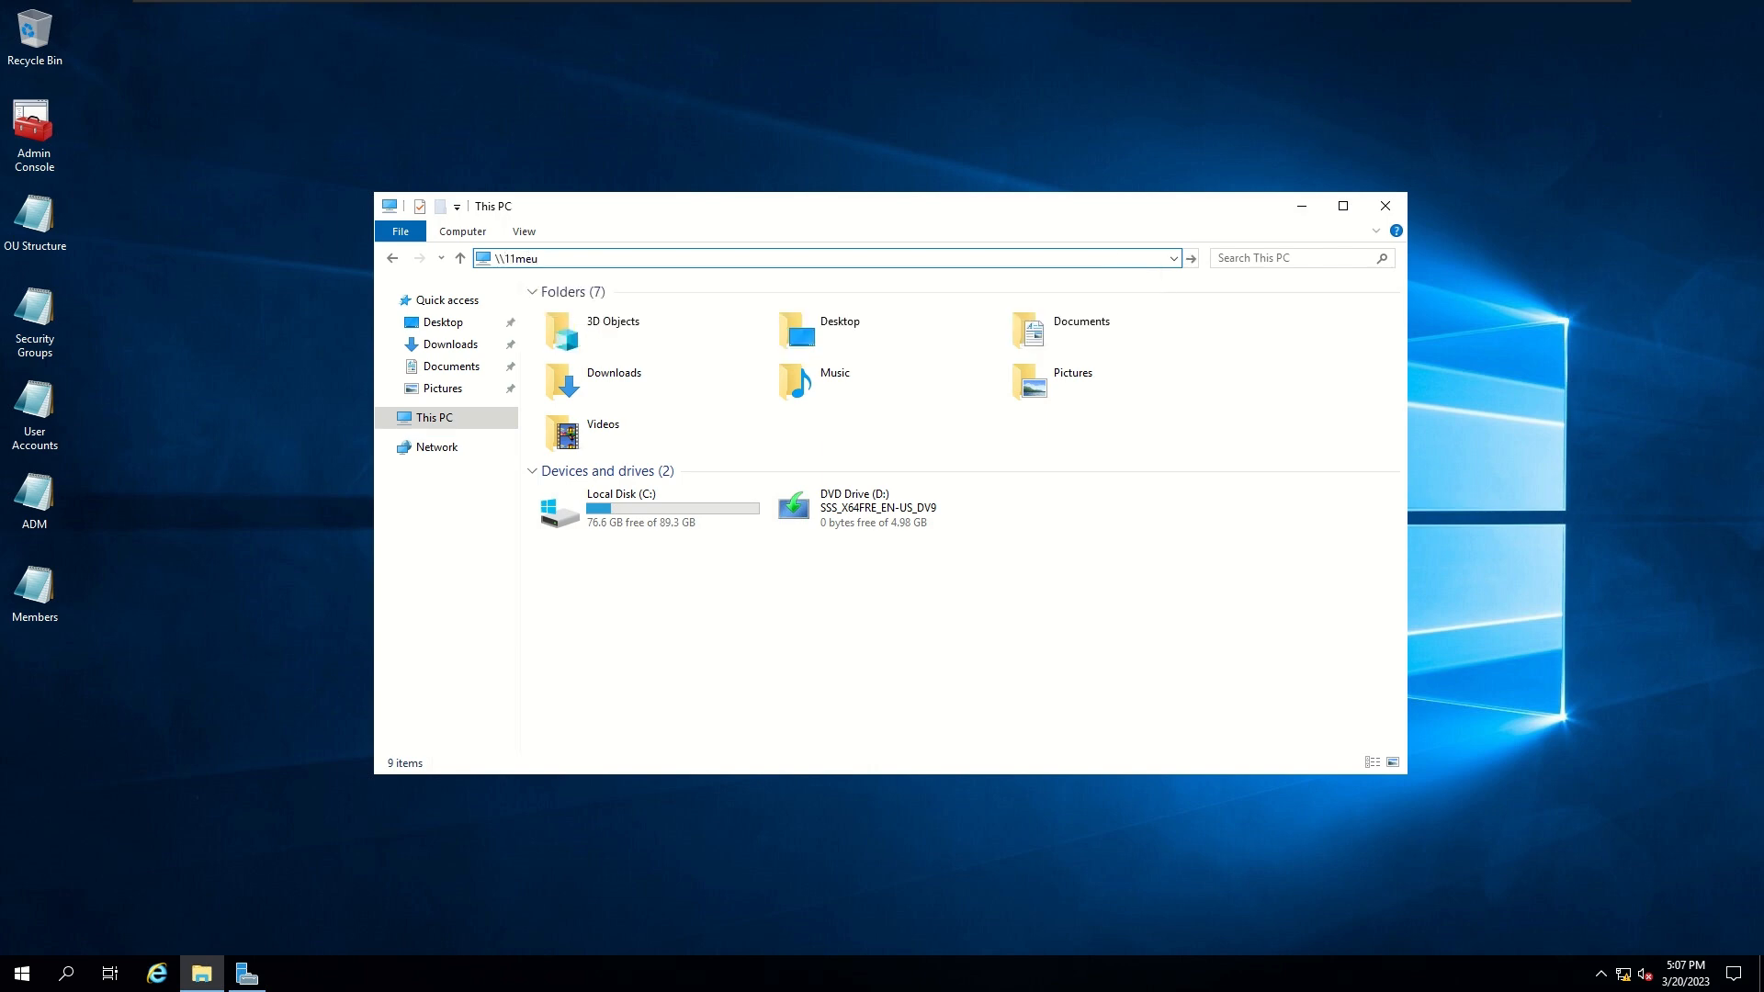
pyautogui.write('apps')
pyautogui.write('bac')
pyautogui.press('Down')
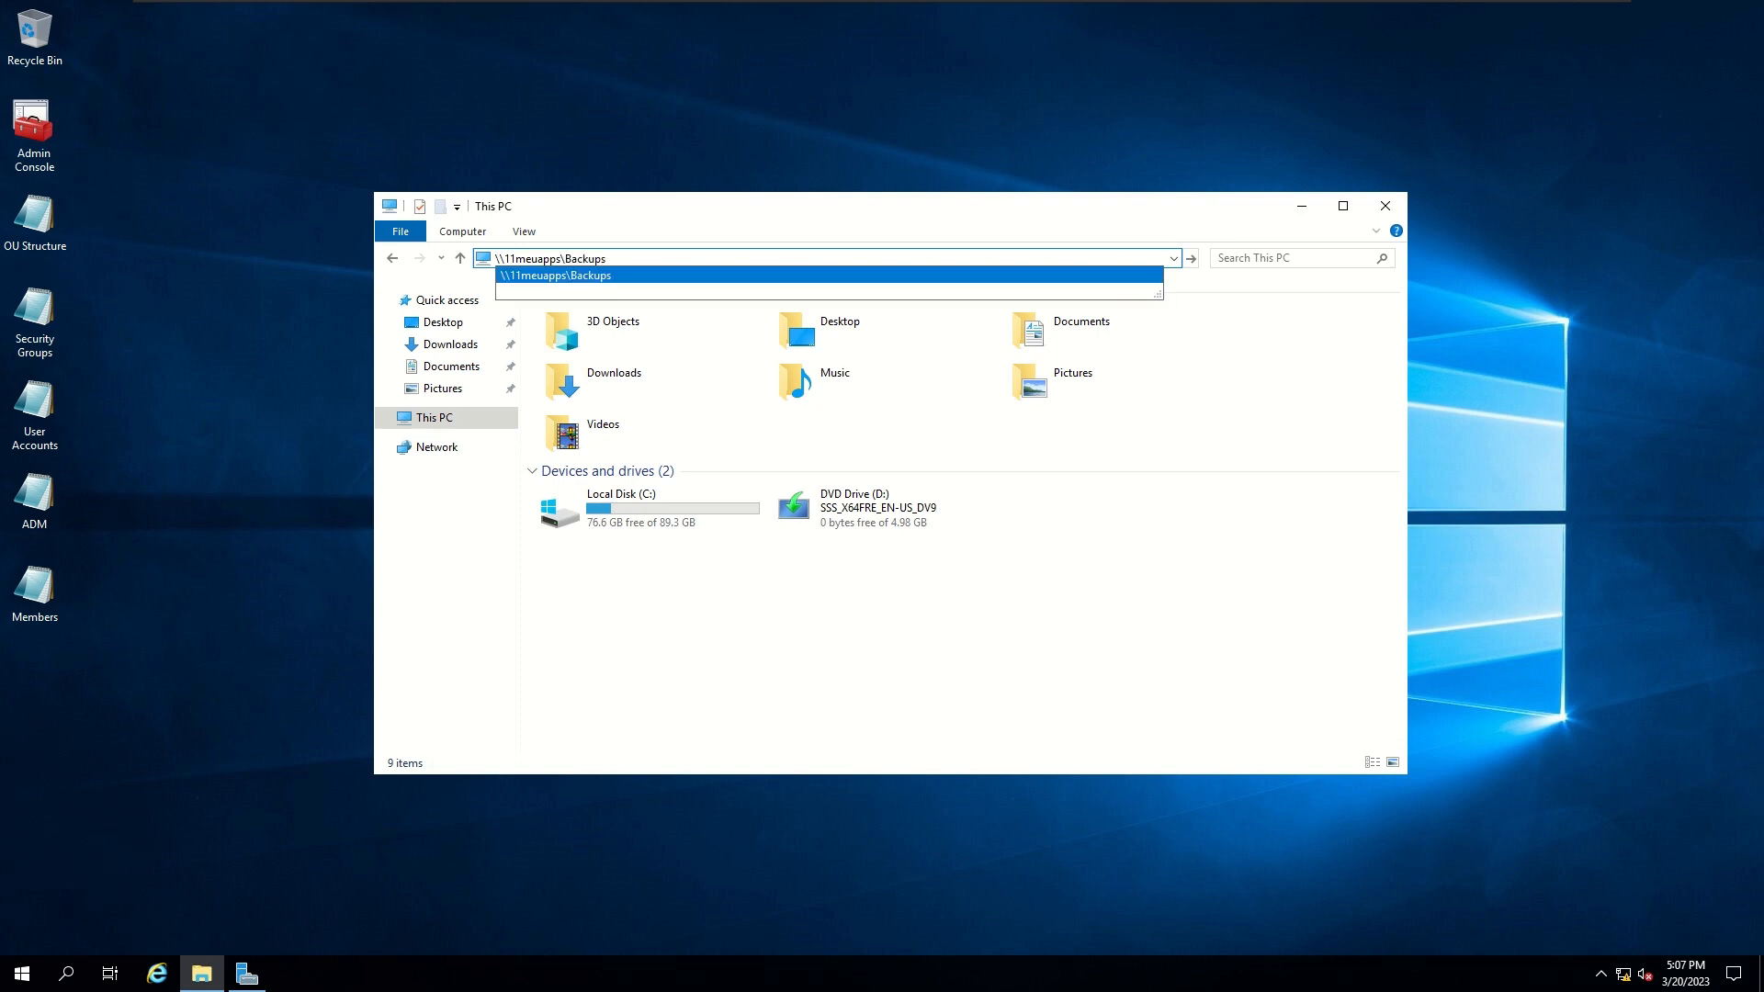
pyautogui.press('Return')
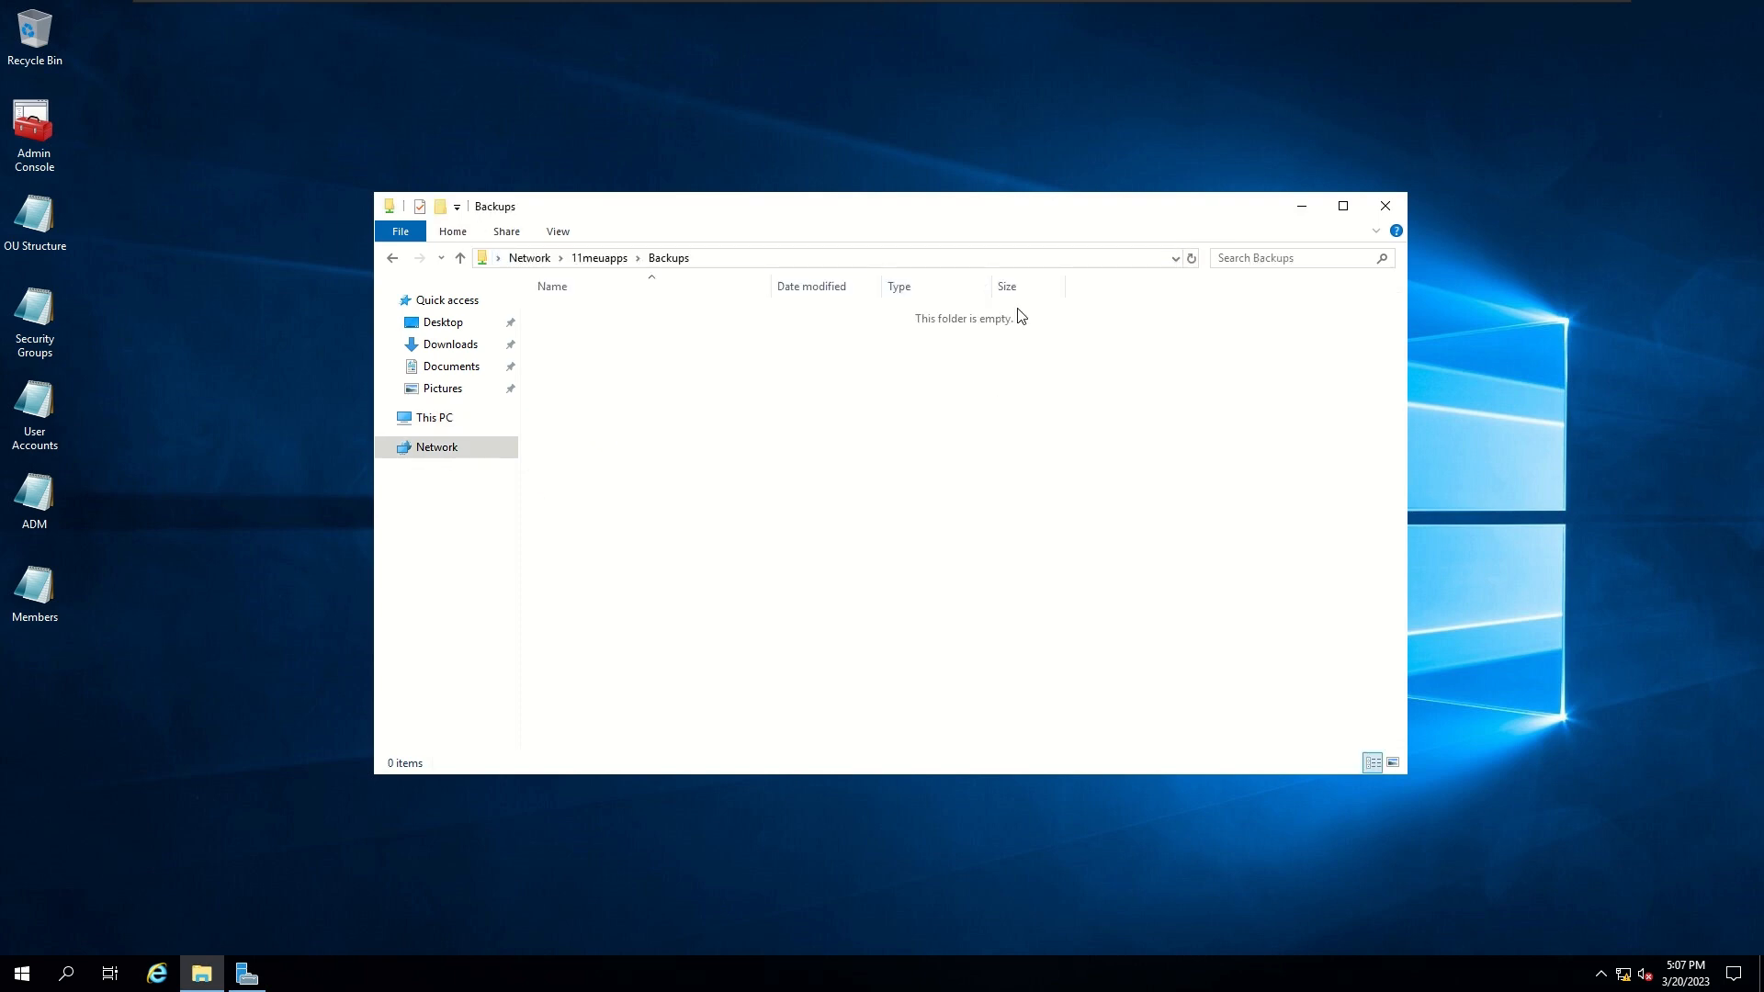
# - Create a new text document named 'test' in the Backups share
pyautogui.rightClick(714, 373)
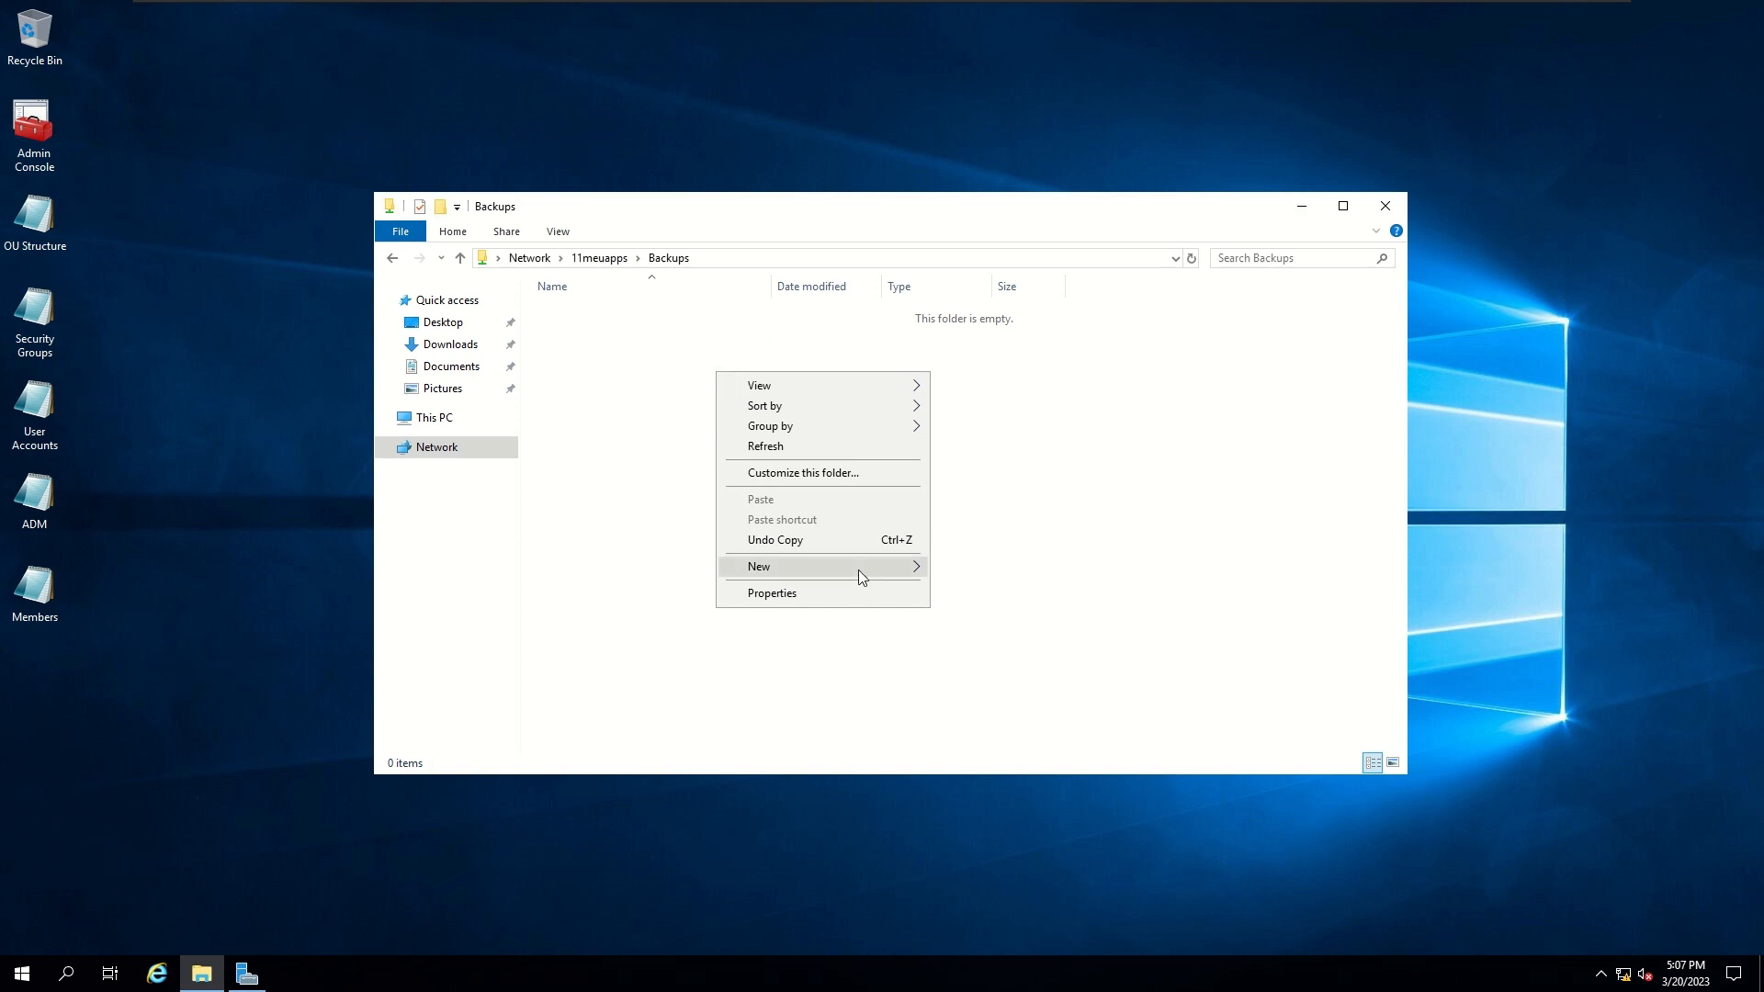
pyautogui.moveTo(862, 576)
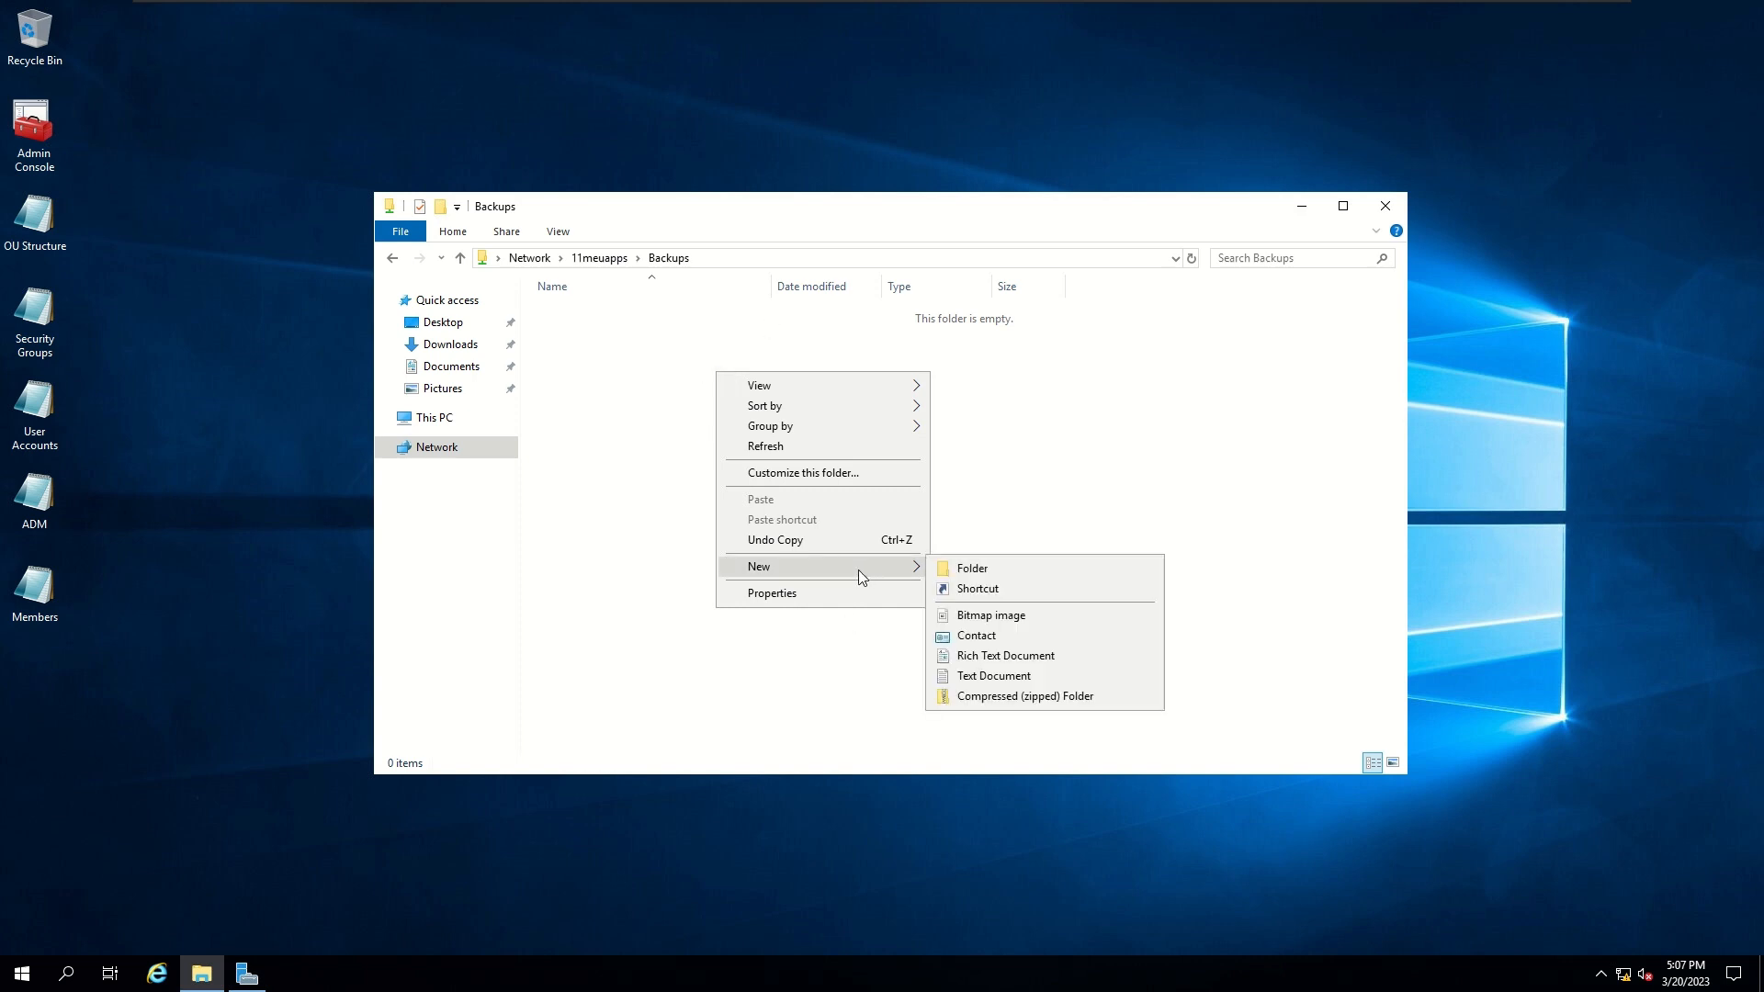
pyautogui.click(1016, 677)
pyautogui.write('test')
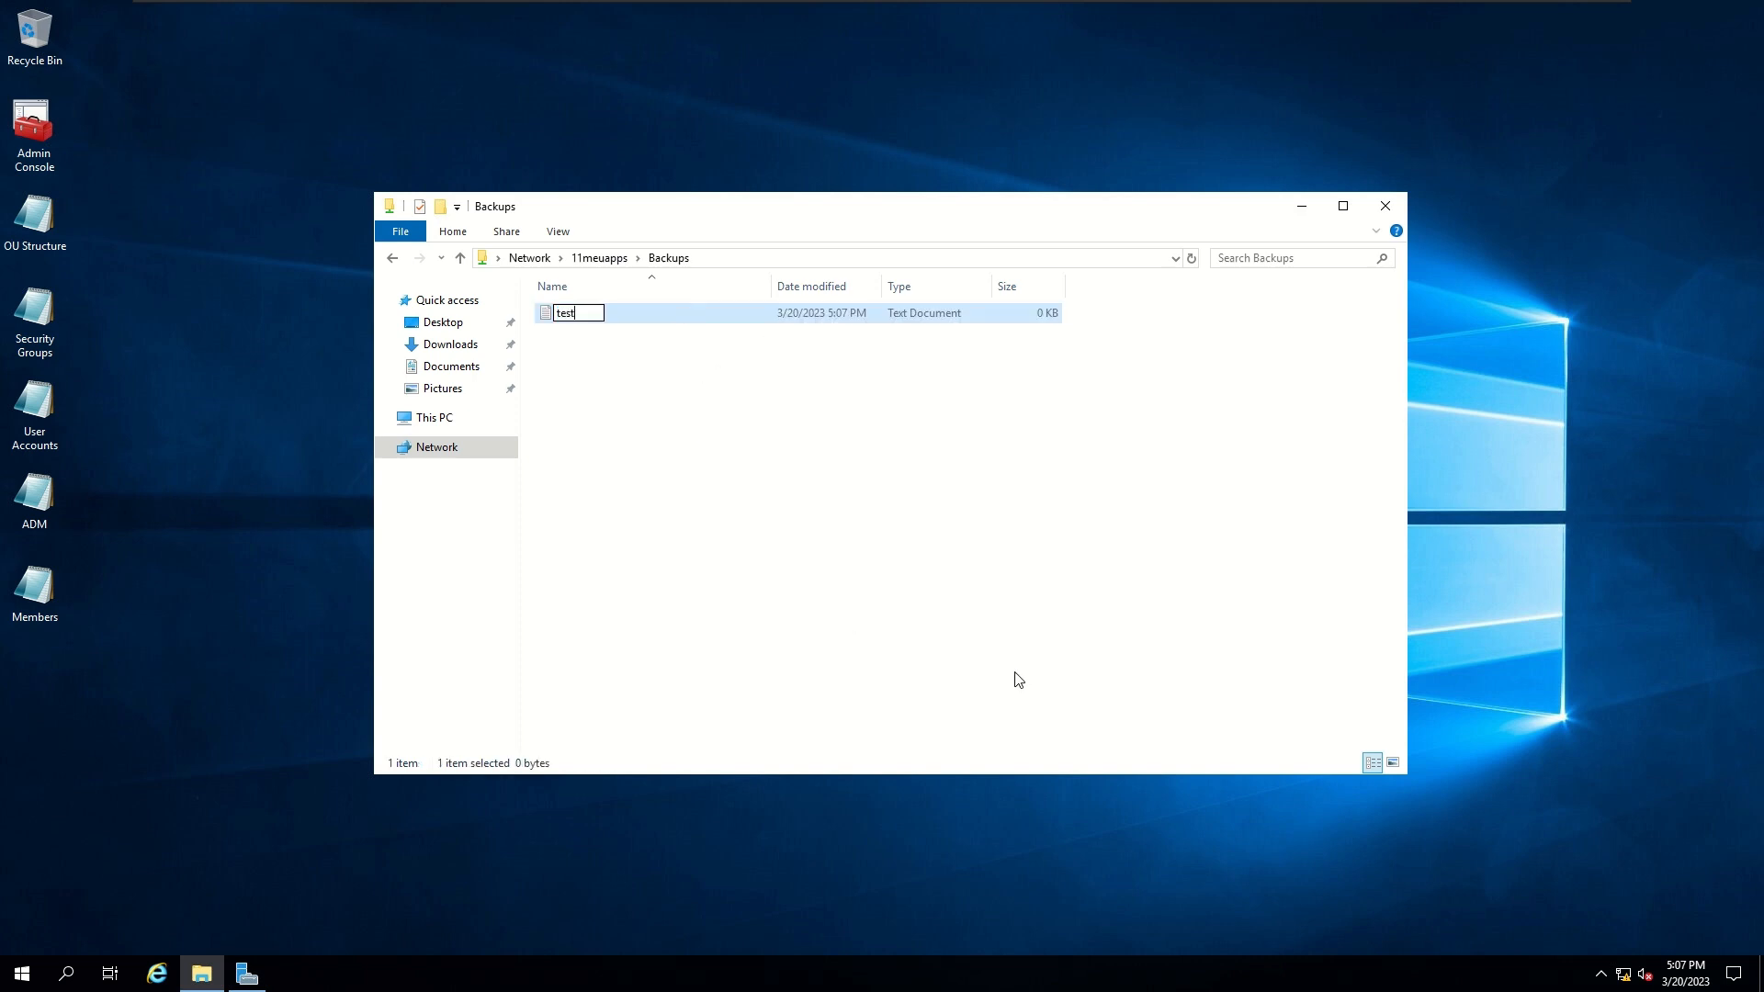
pyautogui.press('Return')
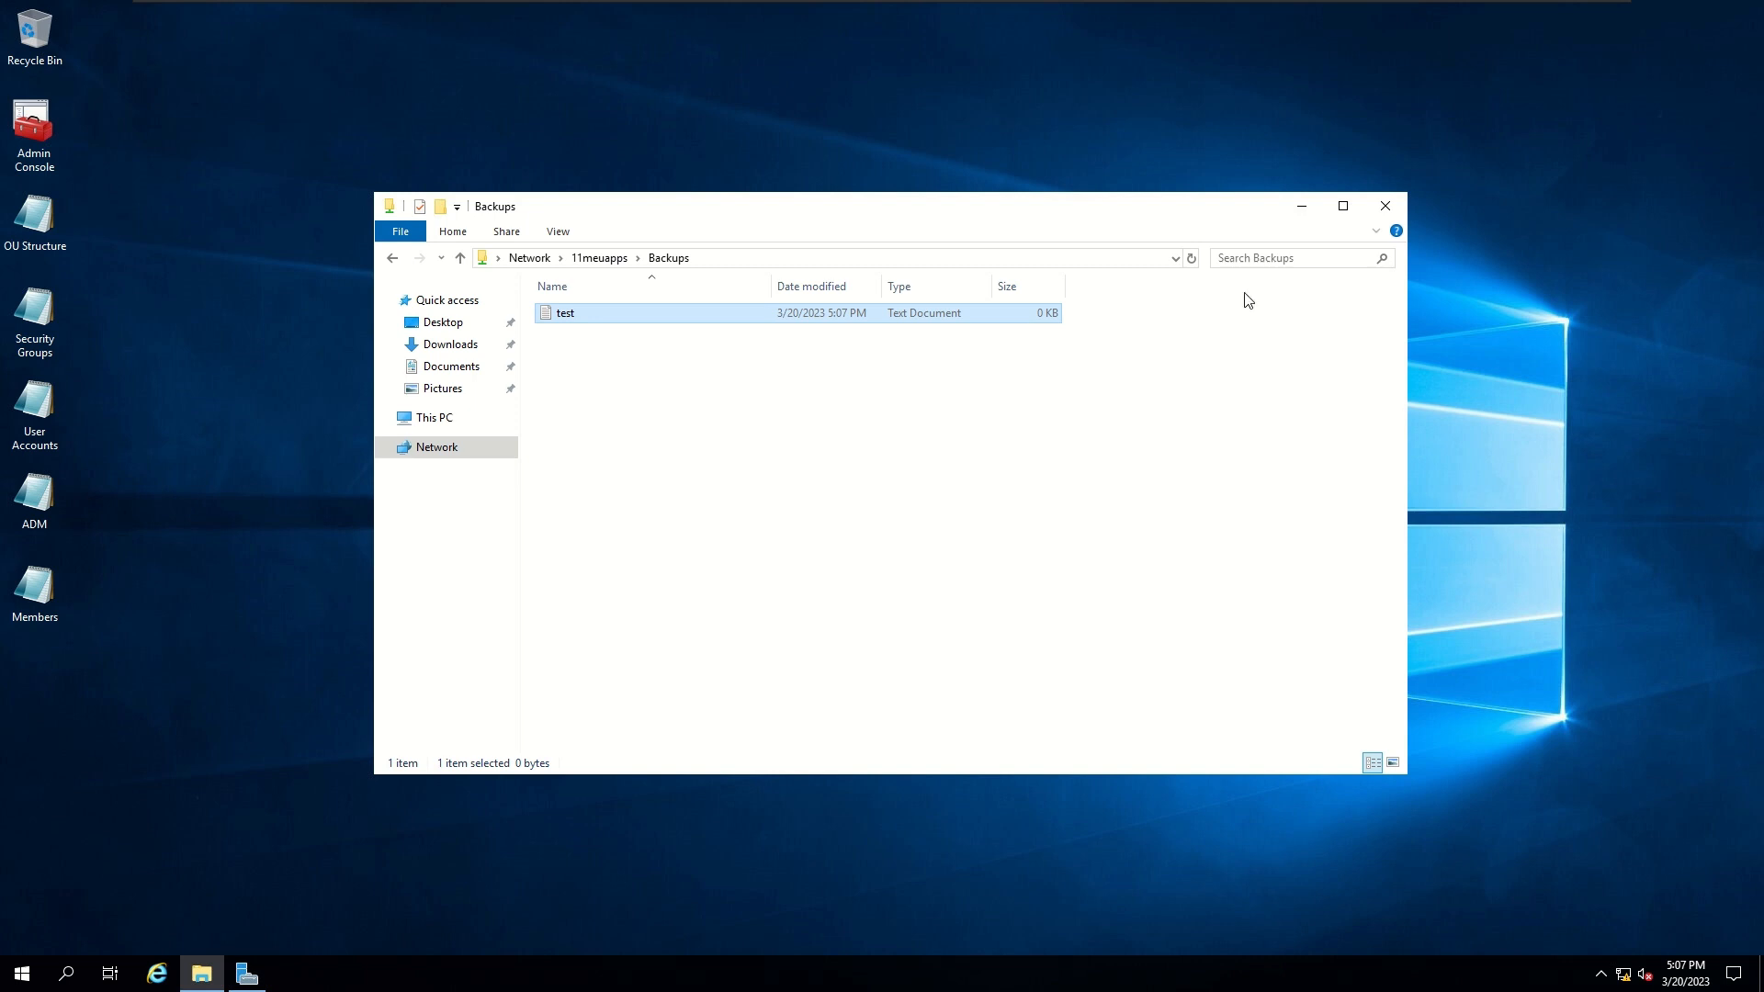
# - Delete the test file and confirm, leaving the share empty
pyautogui.moveTo(602, 350); pyautogui.dragTo(634, 397)
pyautogui.click(653, 358)
pyautogui.rightClick(633, 314)
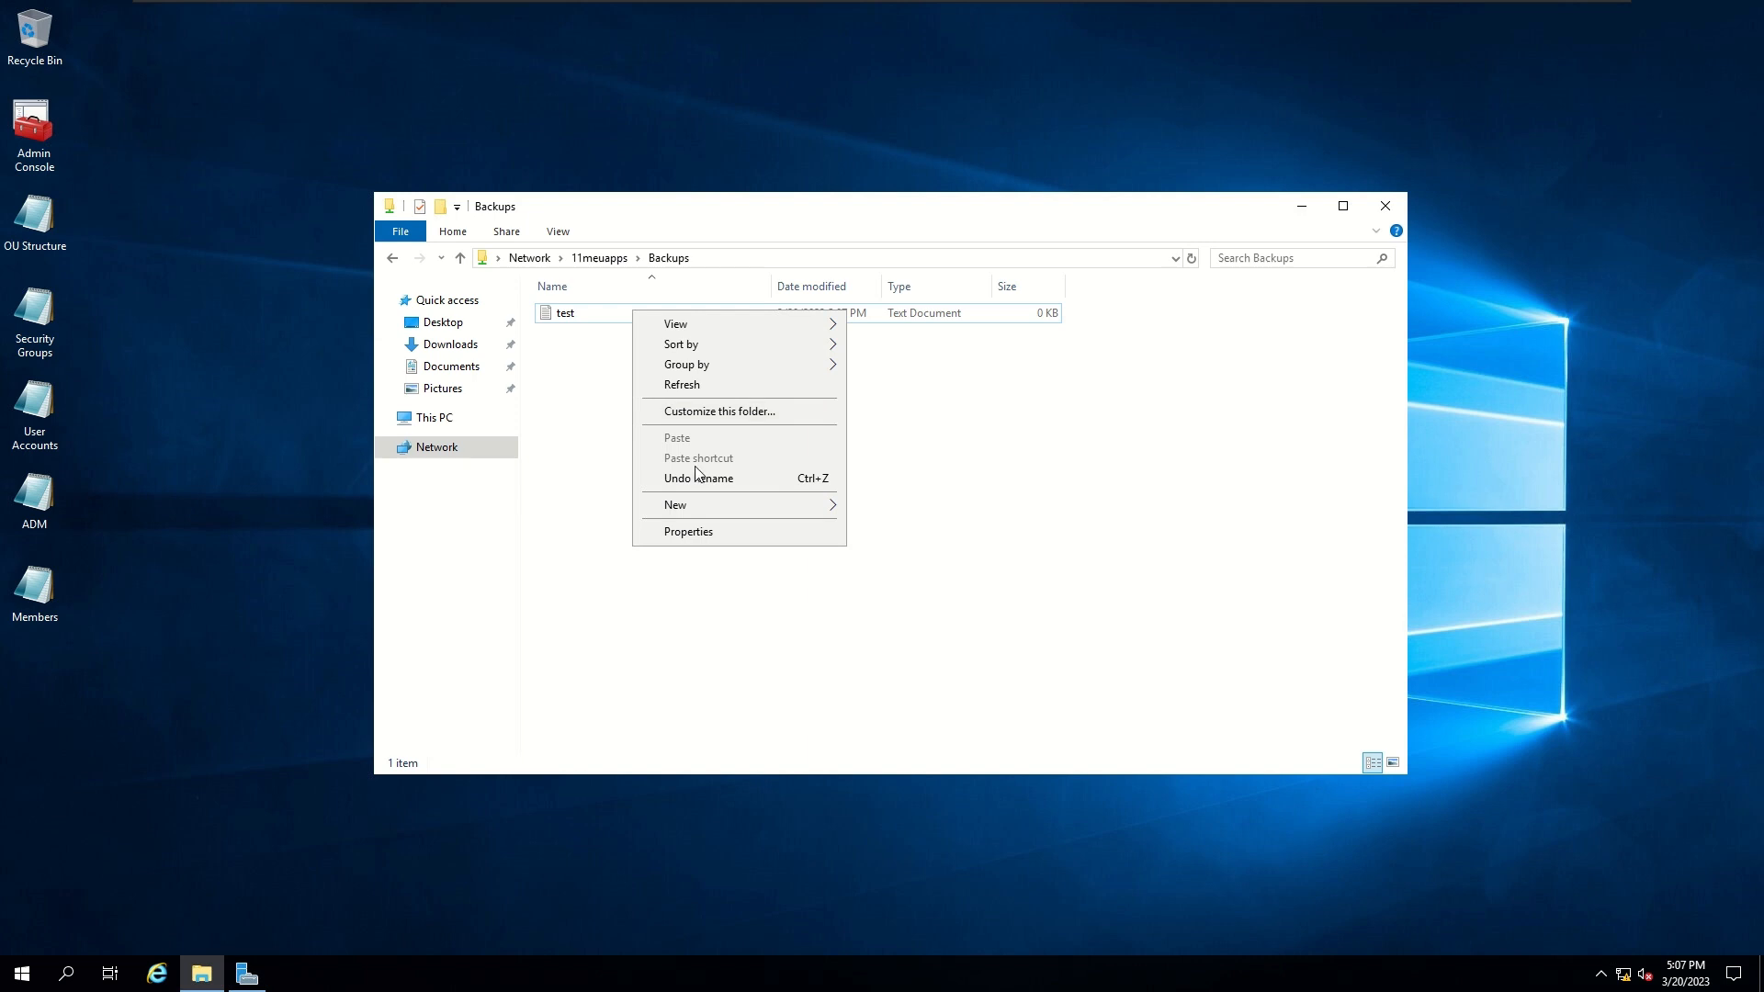
pyautogui.click(565, 317)
pyautogui.rightClick(566, 318)
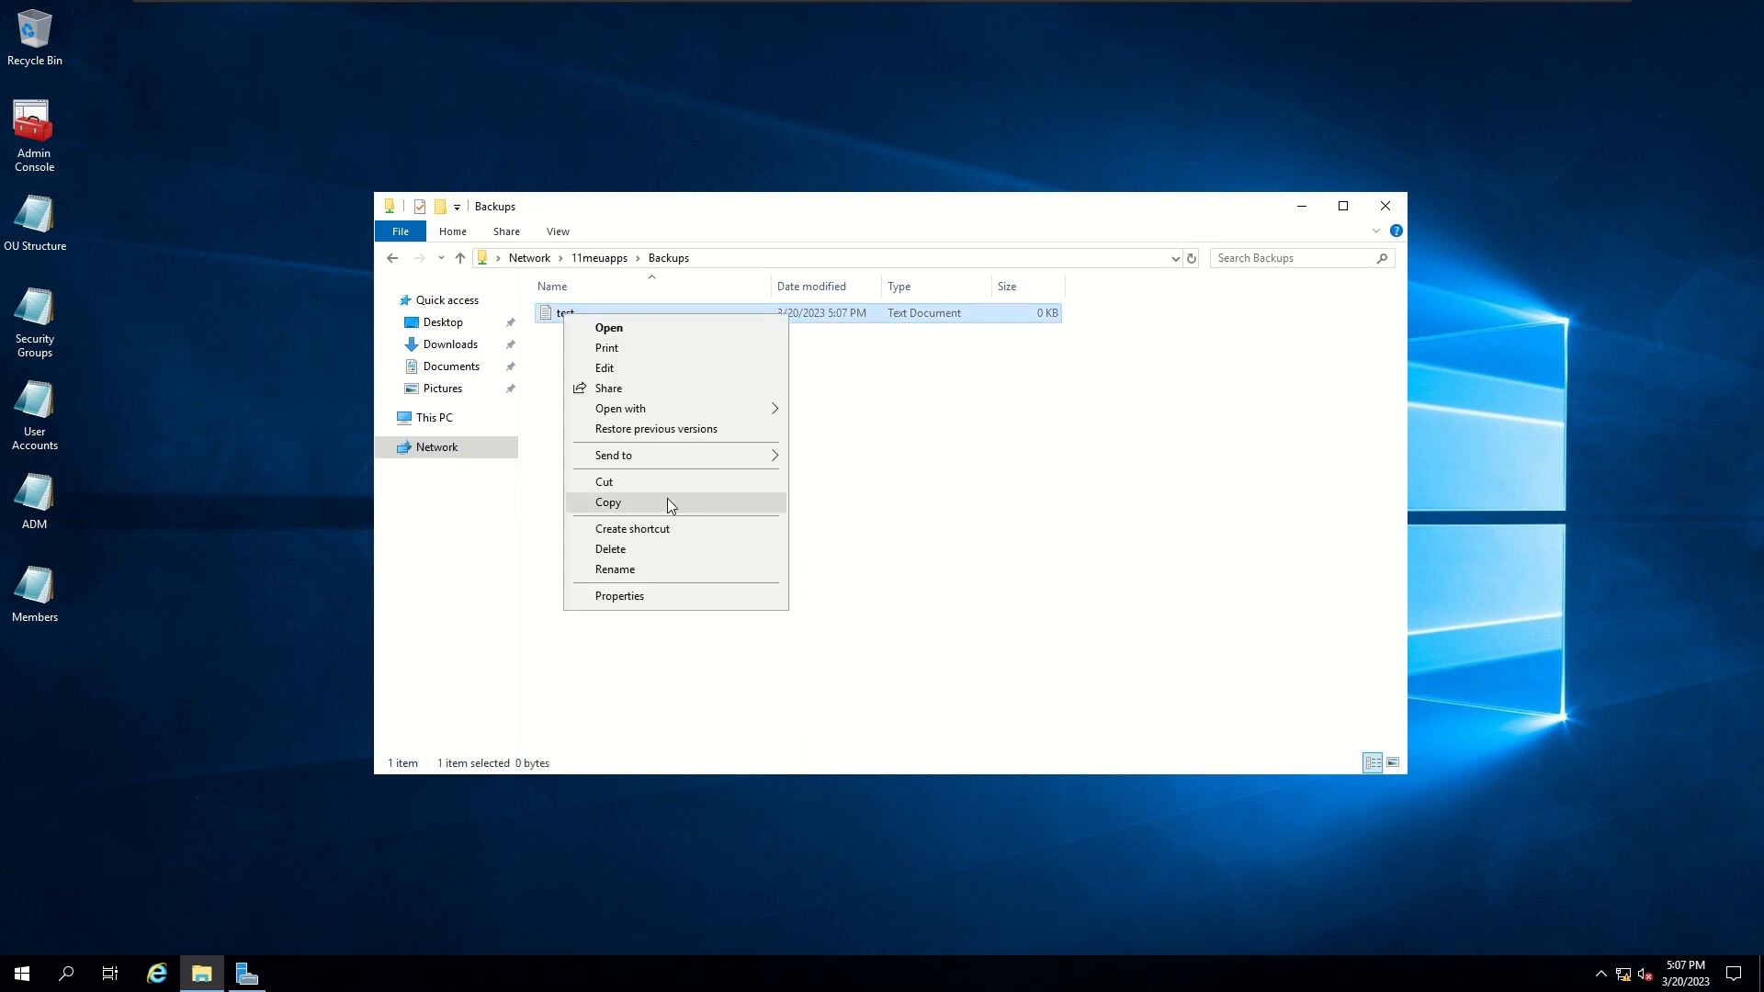
pyautogui.click(643, 551)
pyautogui.click(926, 564)
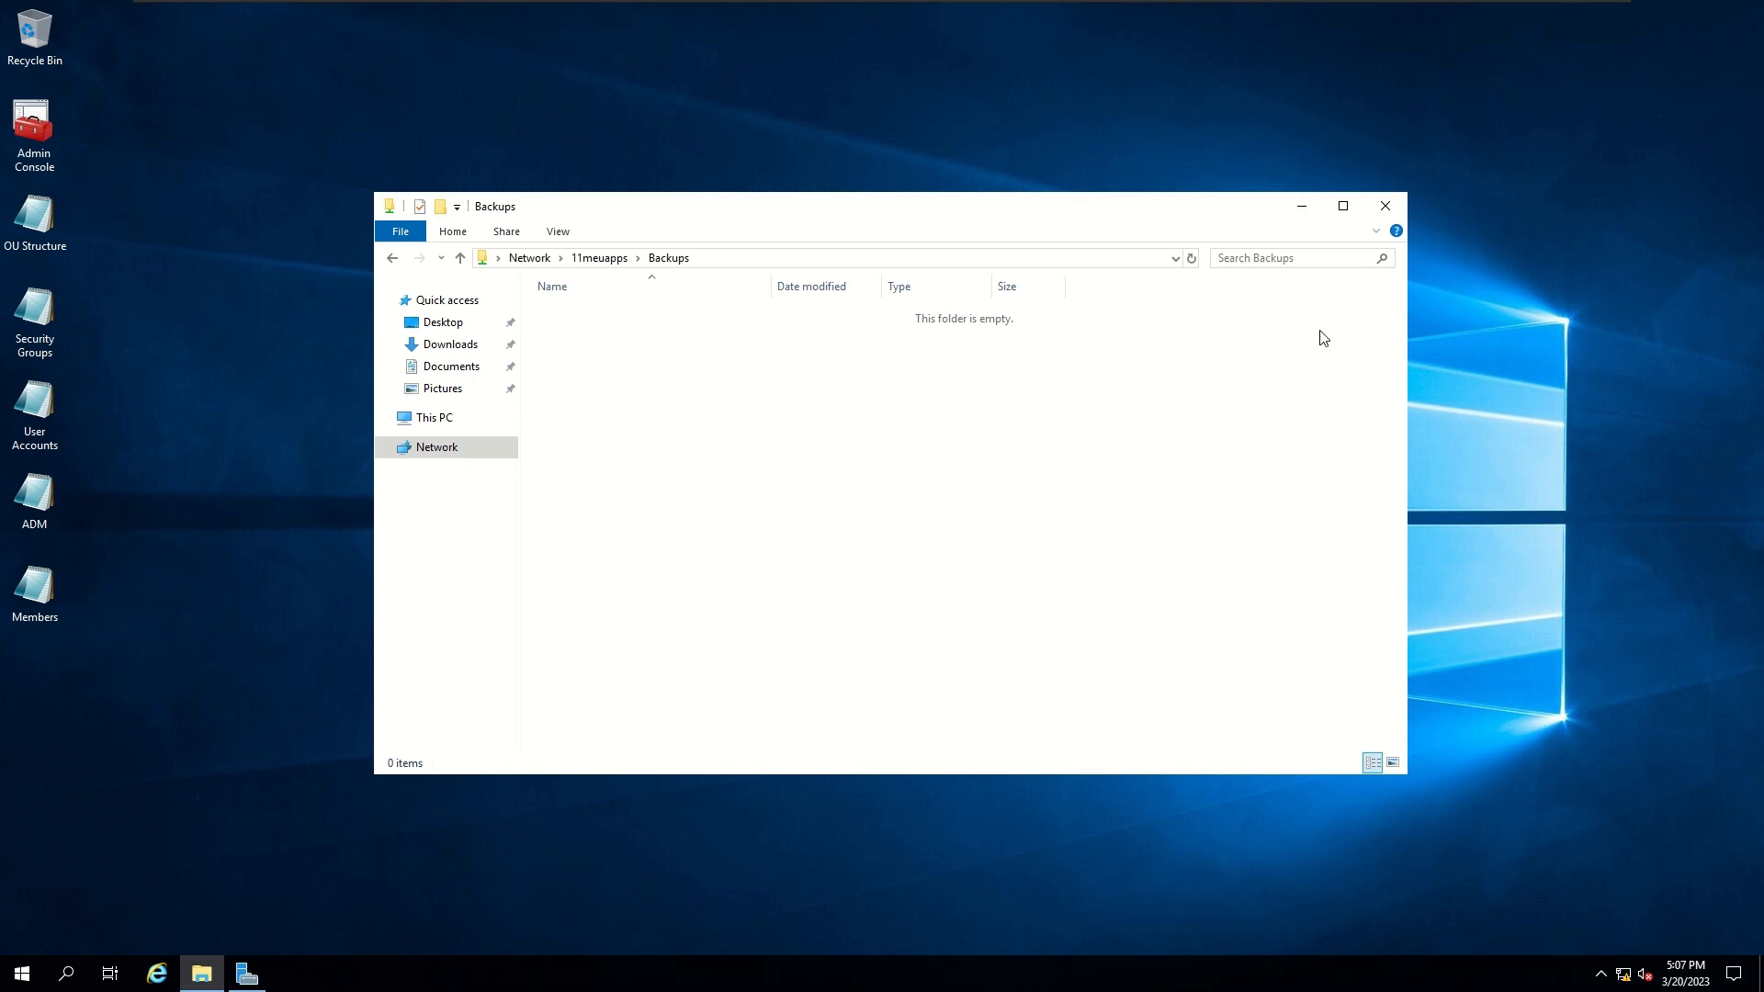
# - Switch to the 11MEUDC01 VM and launch Windows Server Backup from Server Manager's Tools menu
pyautogui.moveTo(1024, 5)
pyautogui.moveTo(860, 7)
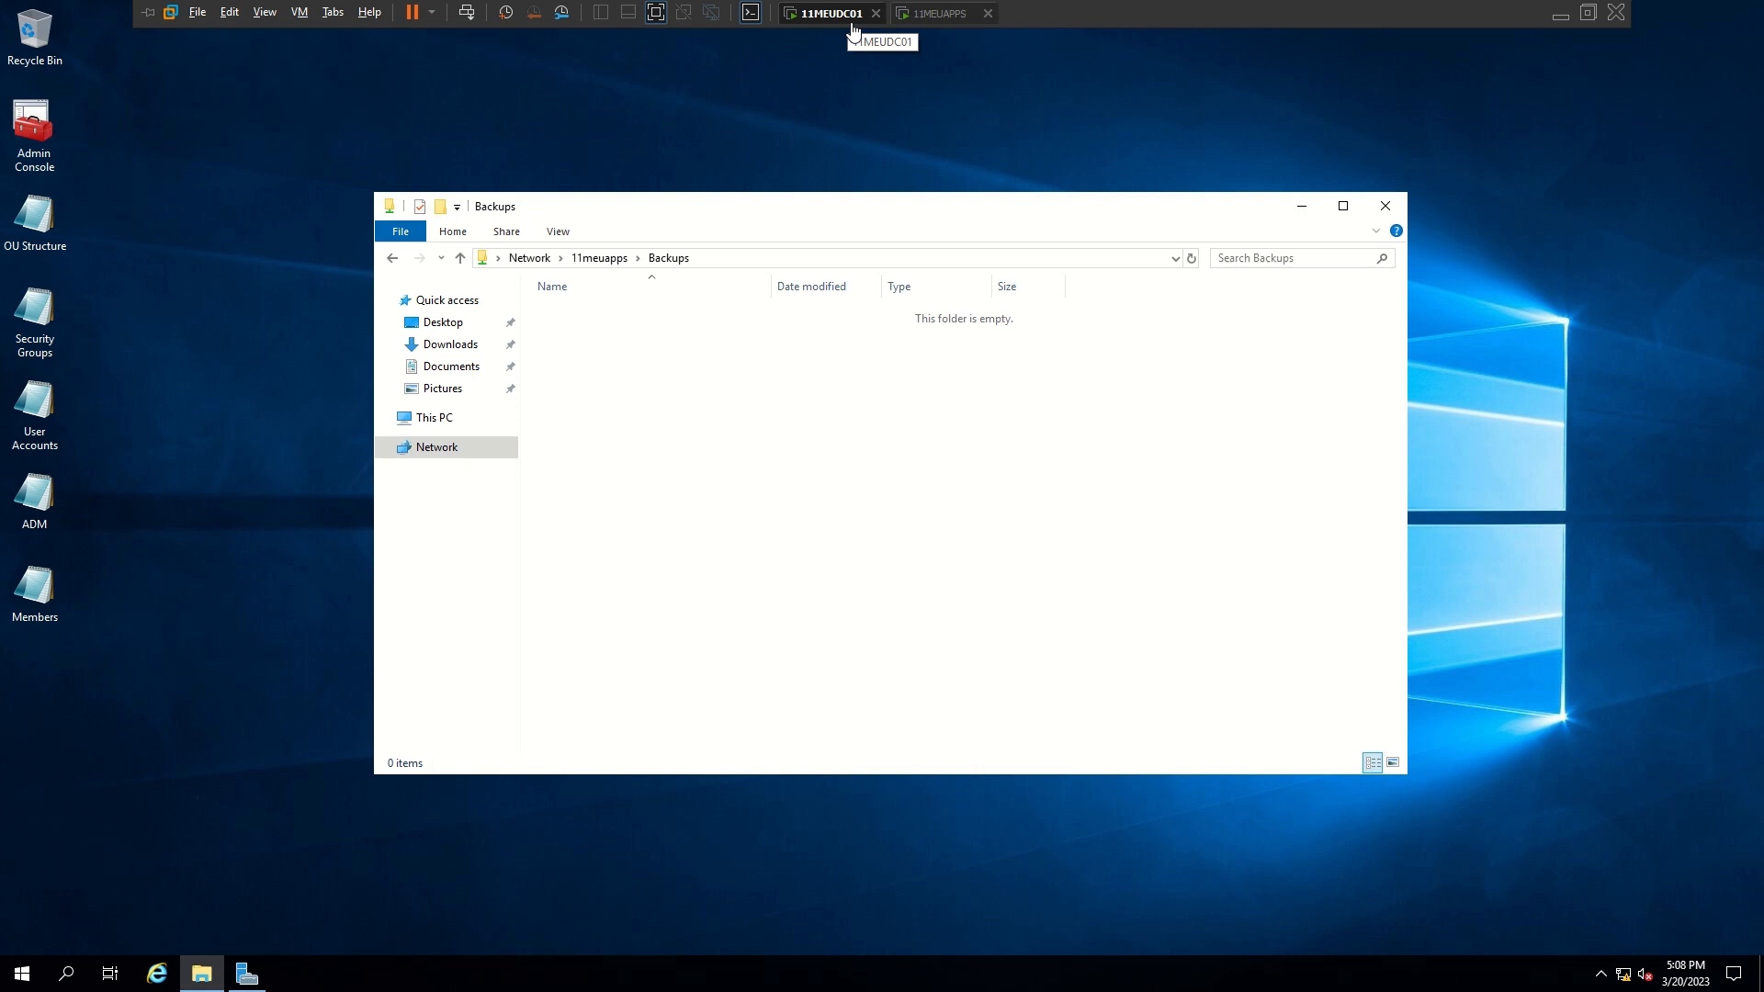
pyautogui.click(852, 20)
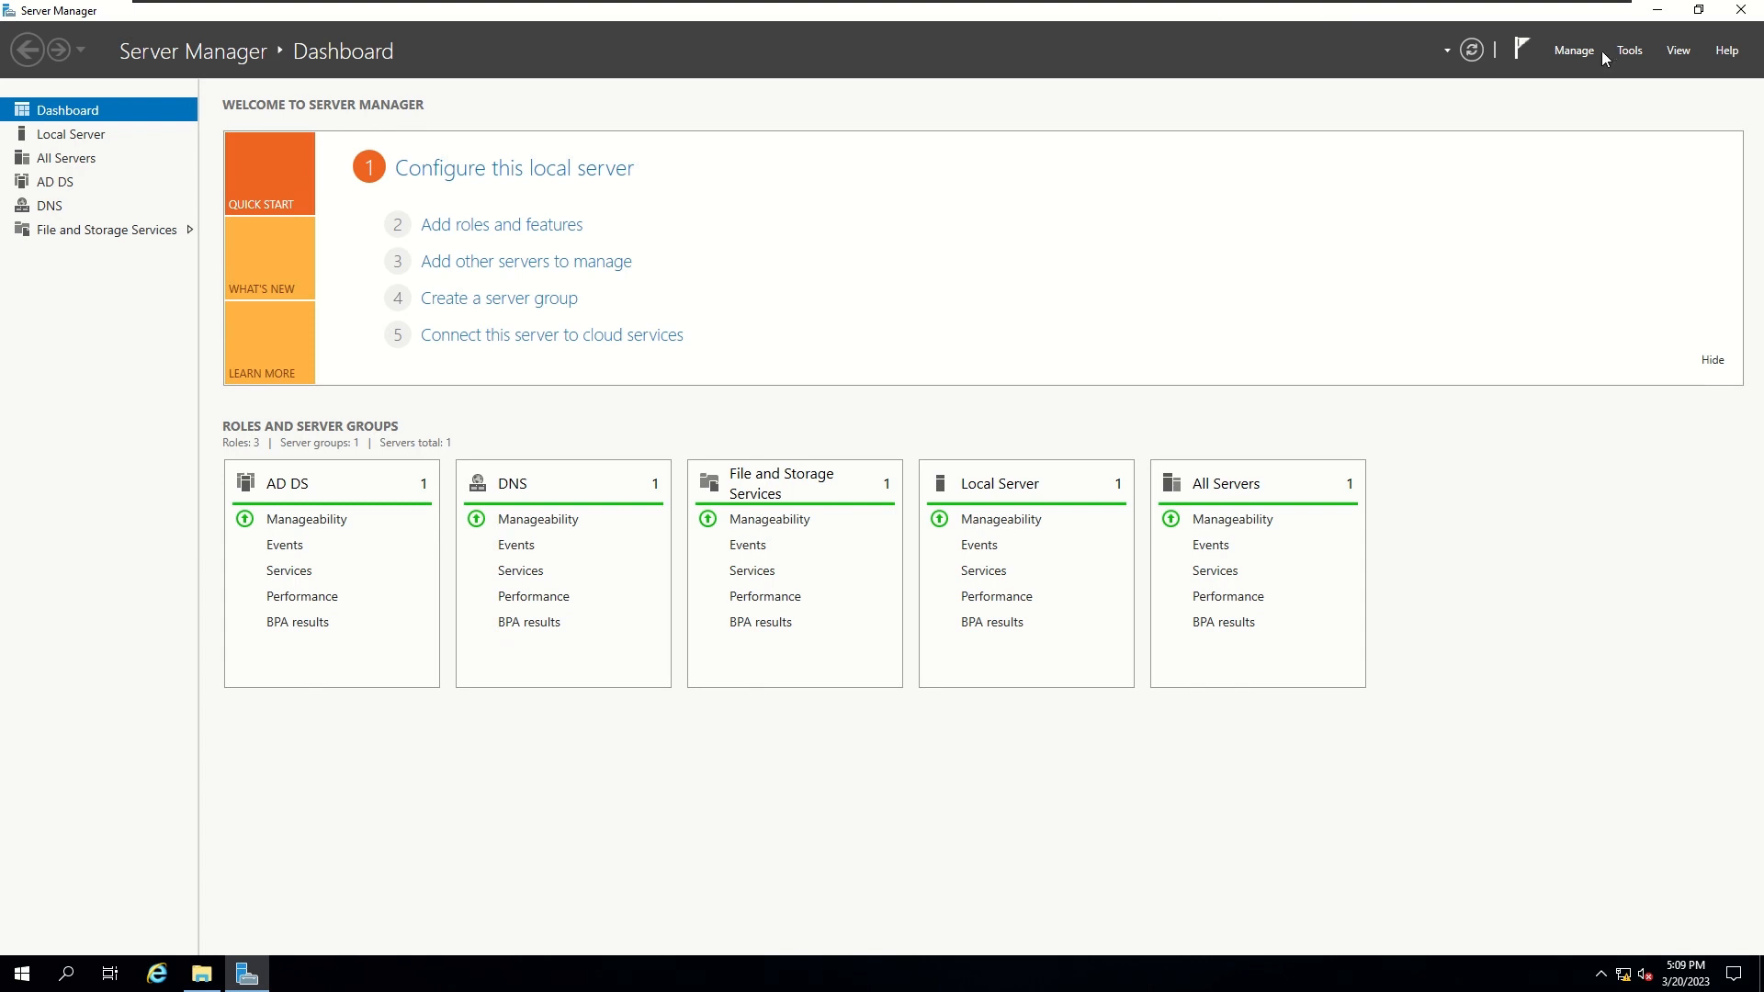
pyautogui.click(1633, 51)
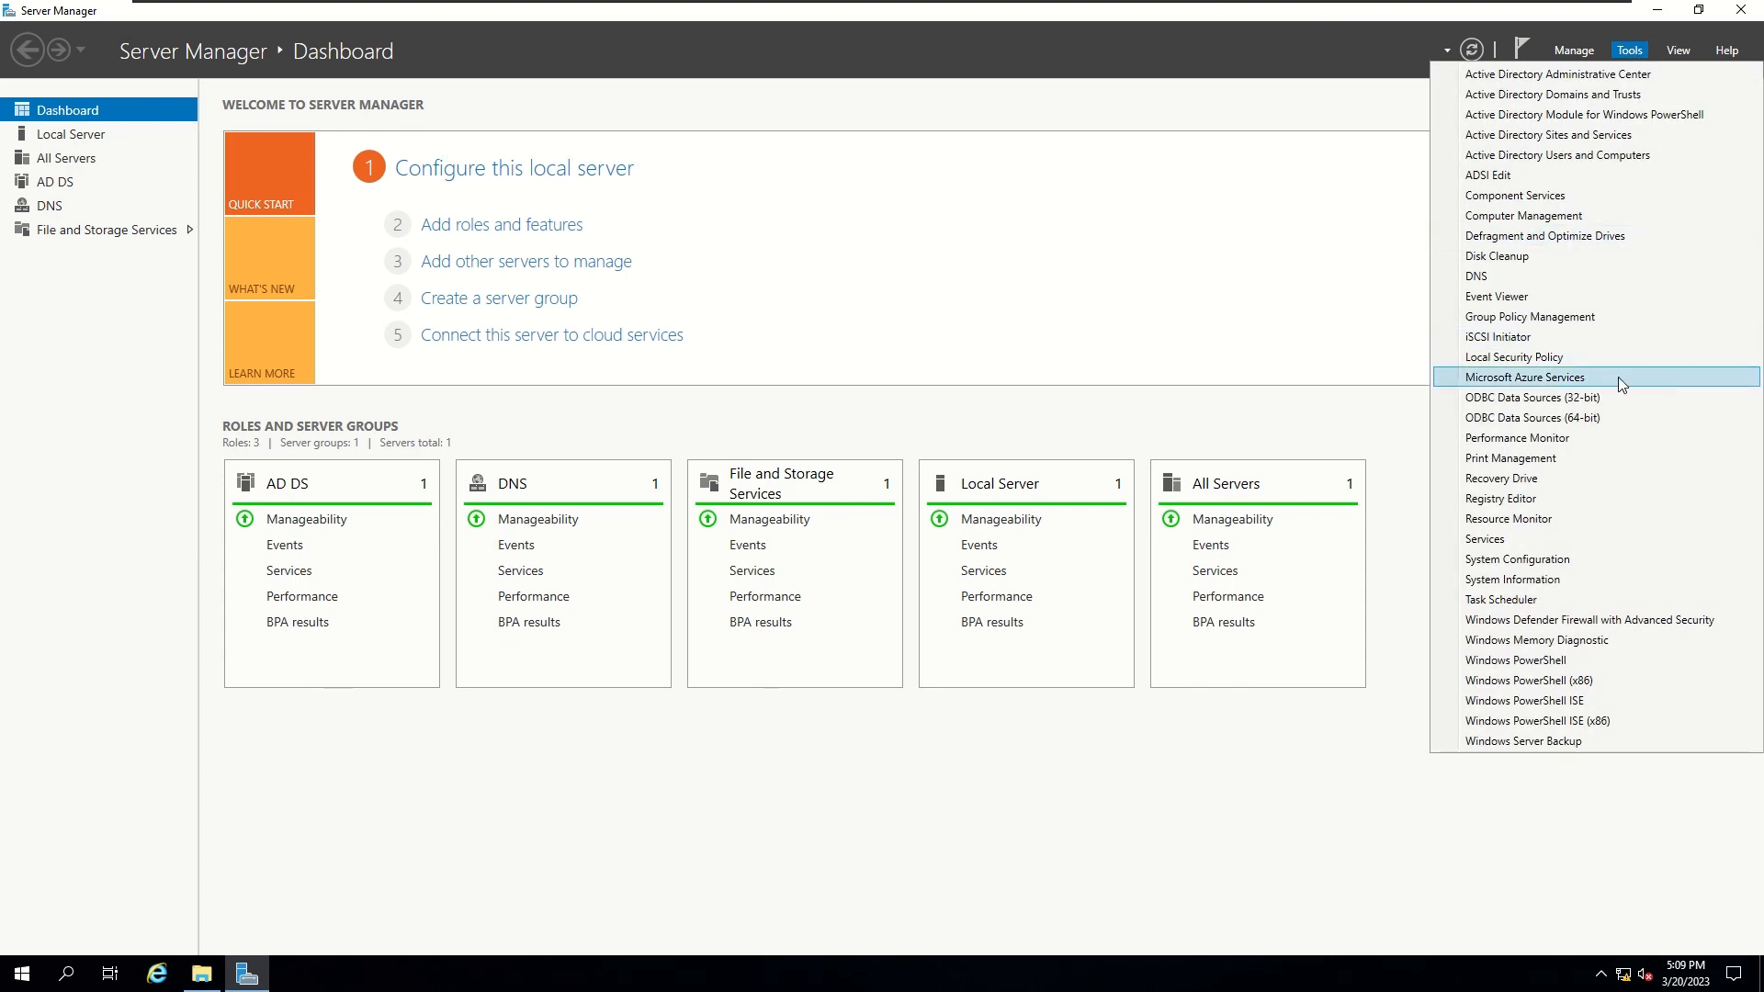
pyautogui.click(1595, 747)
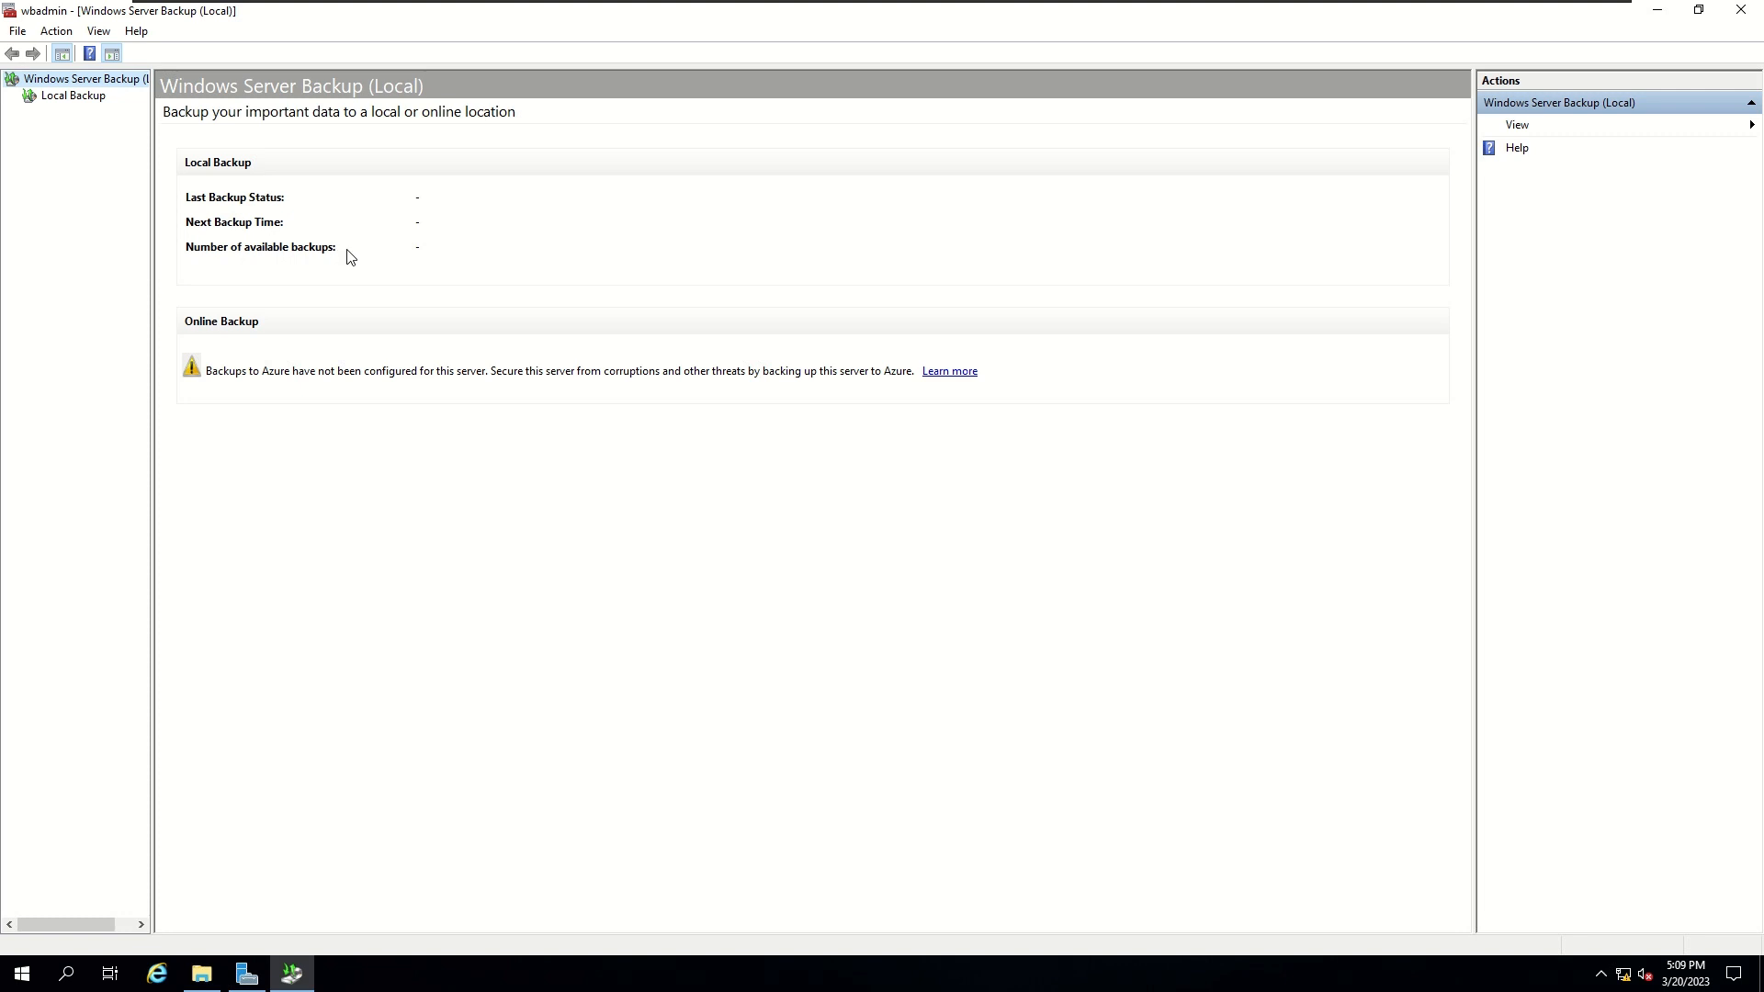
# - Select Local Backup to see the overview showing 0 backups configured
pyautogui.click(92, 96)
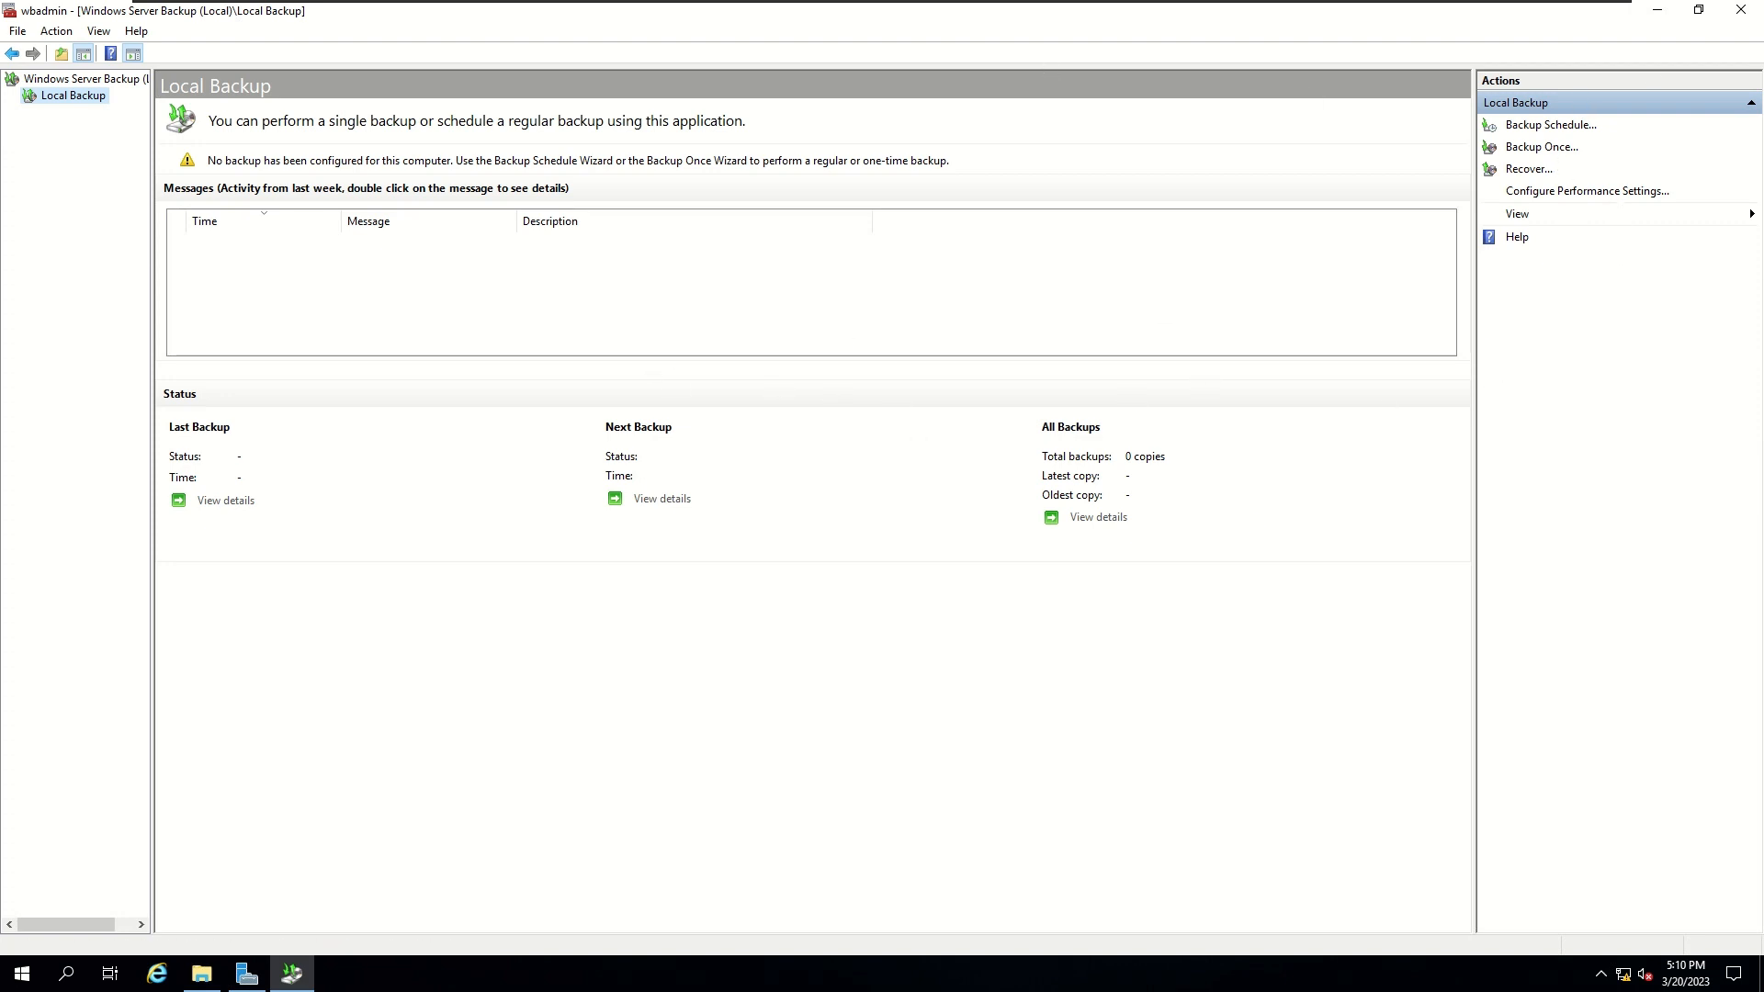
# - Start the Backup Schedule wizard and pick Custom instead of Full server (13.16 GB)
pyautogui.click(1562, 129)
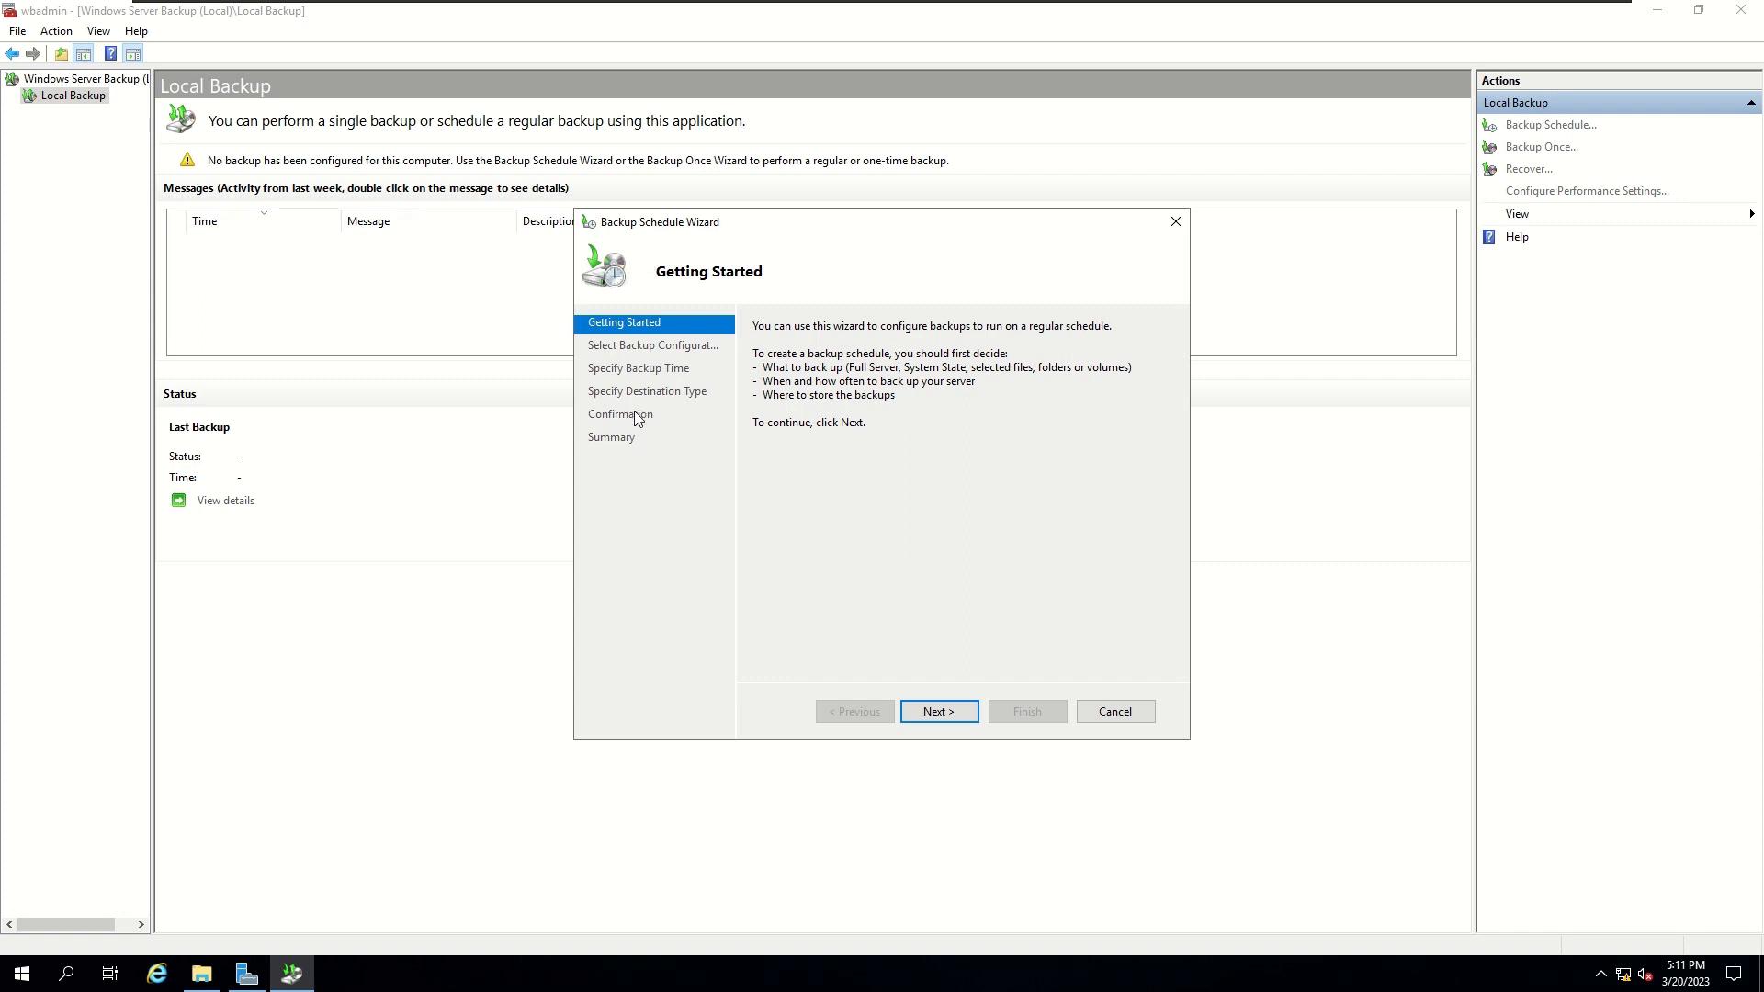
pyautogui.click(941, 713)
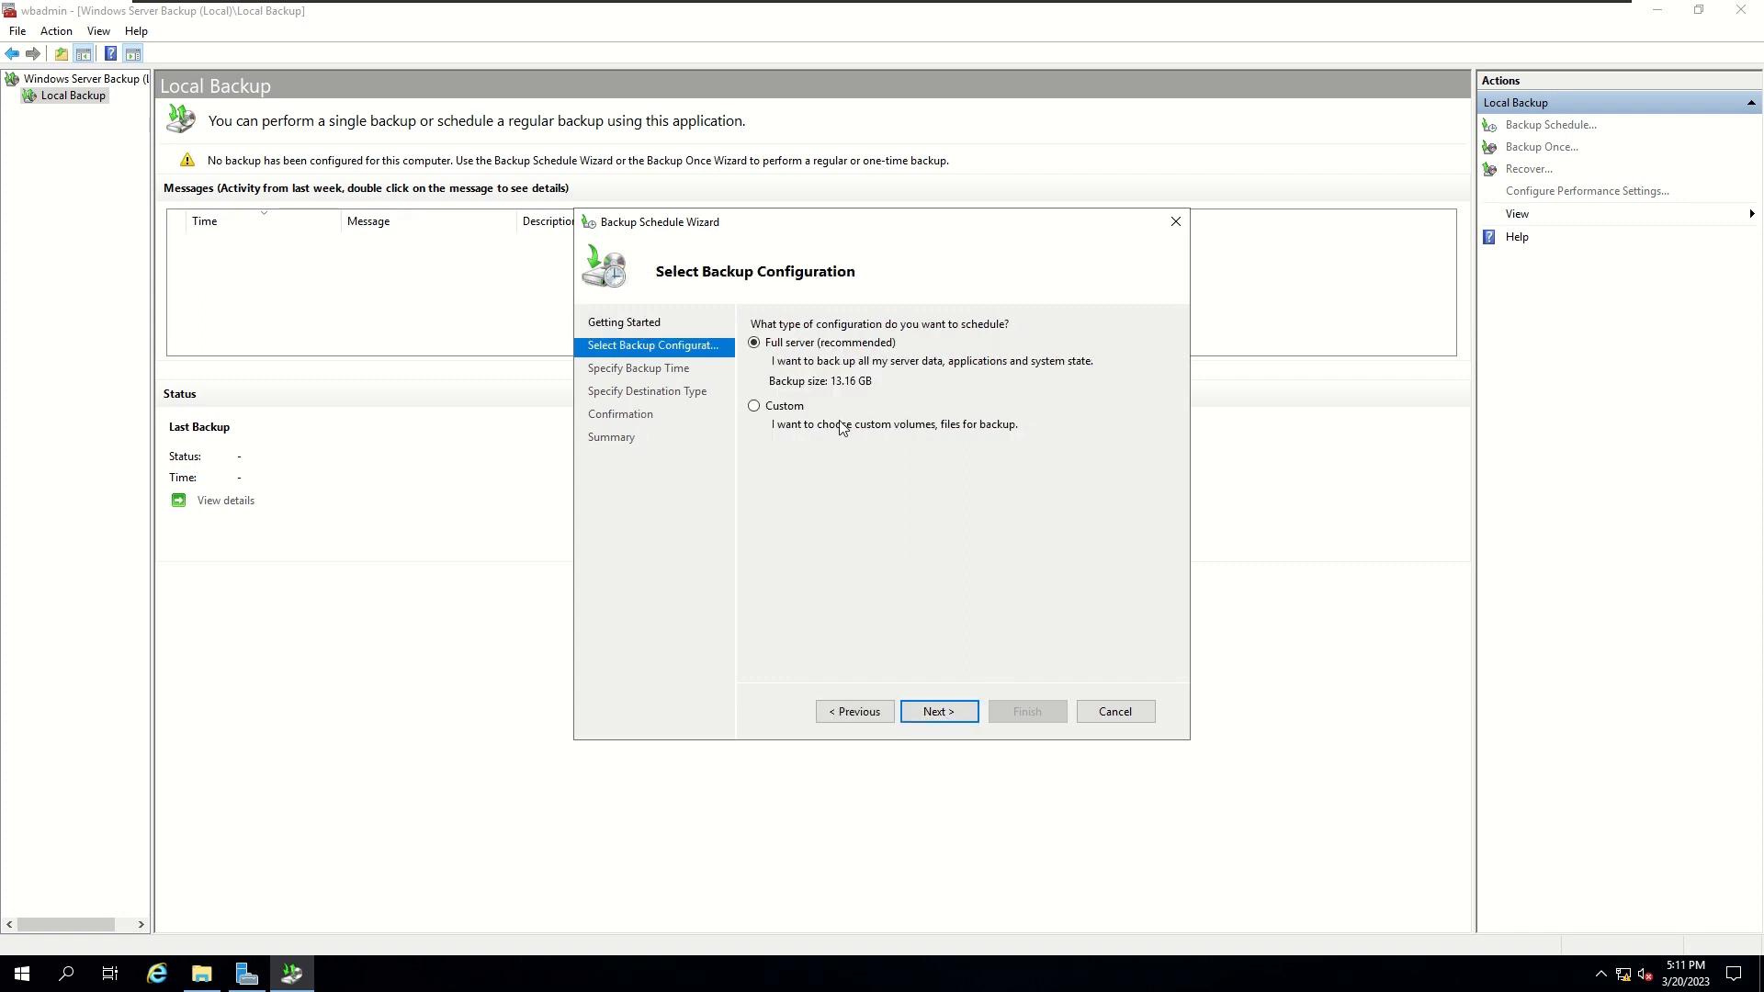
pyautogui.click(774, 413)
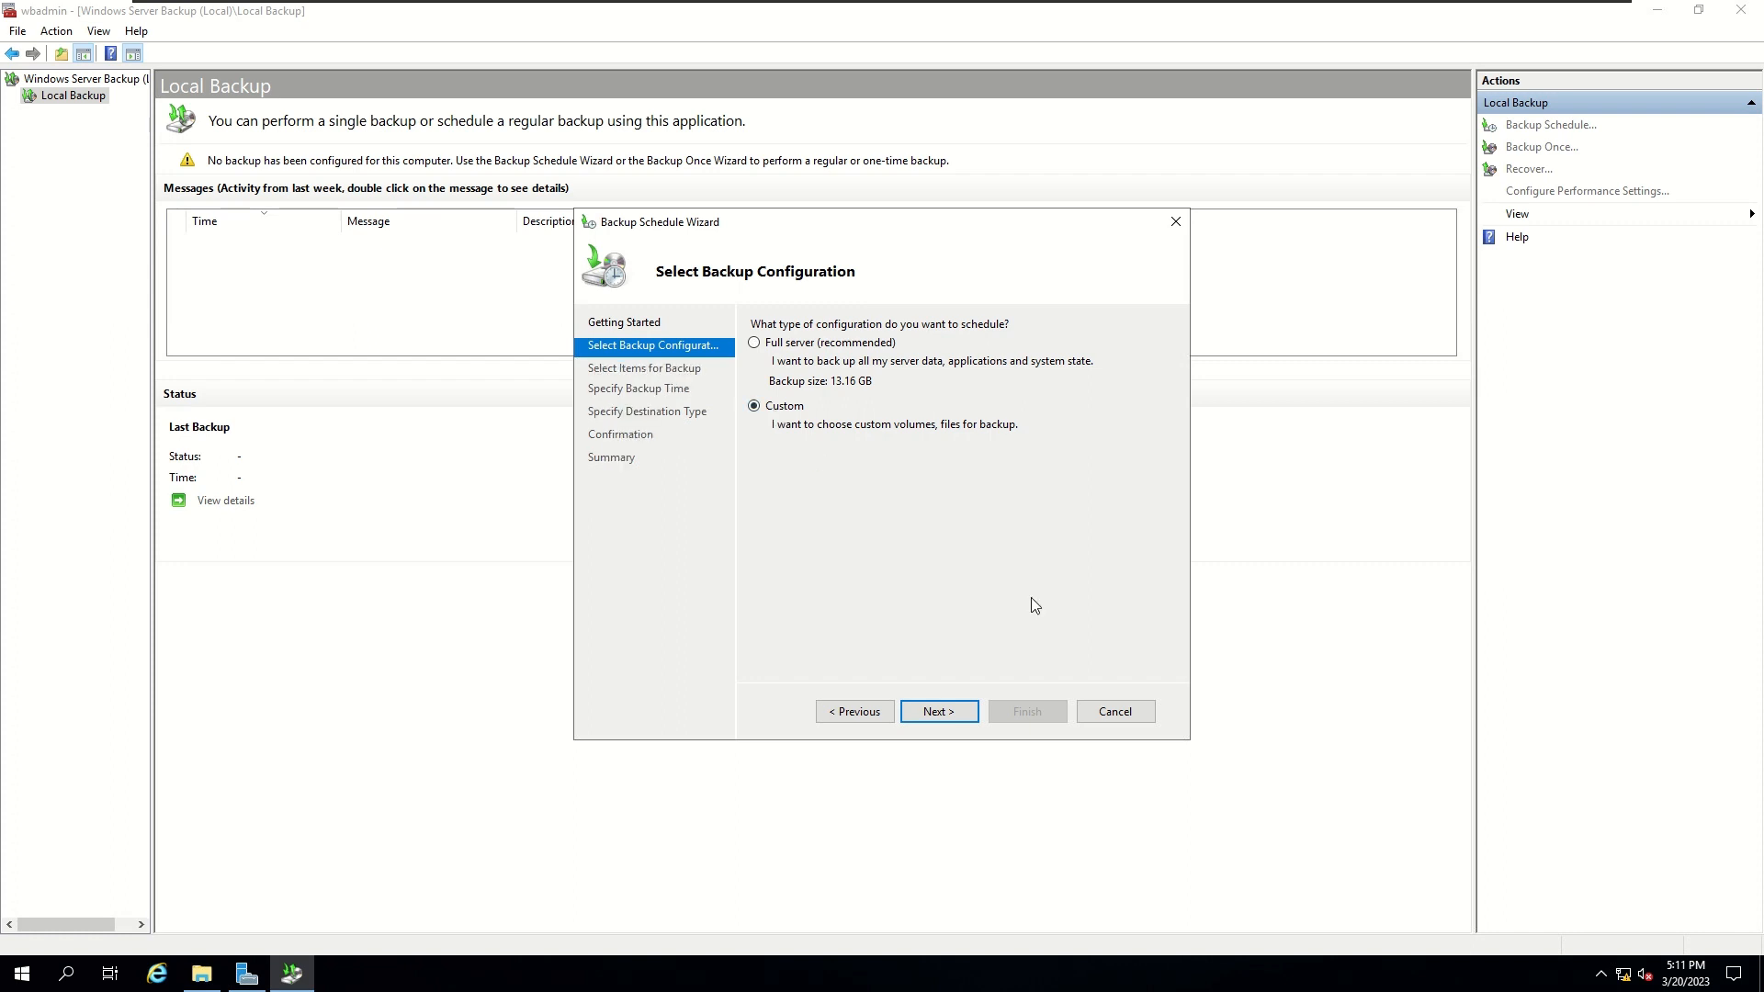
pyautogui.click(939, 714)
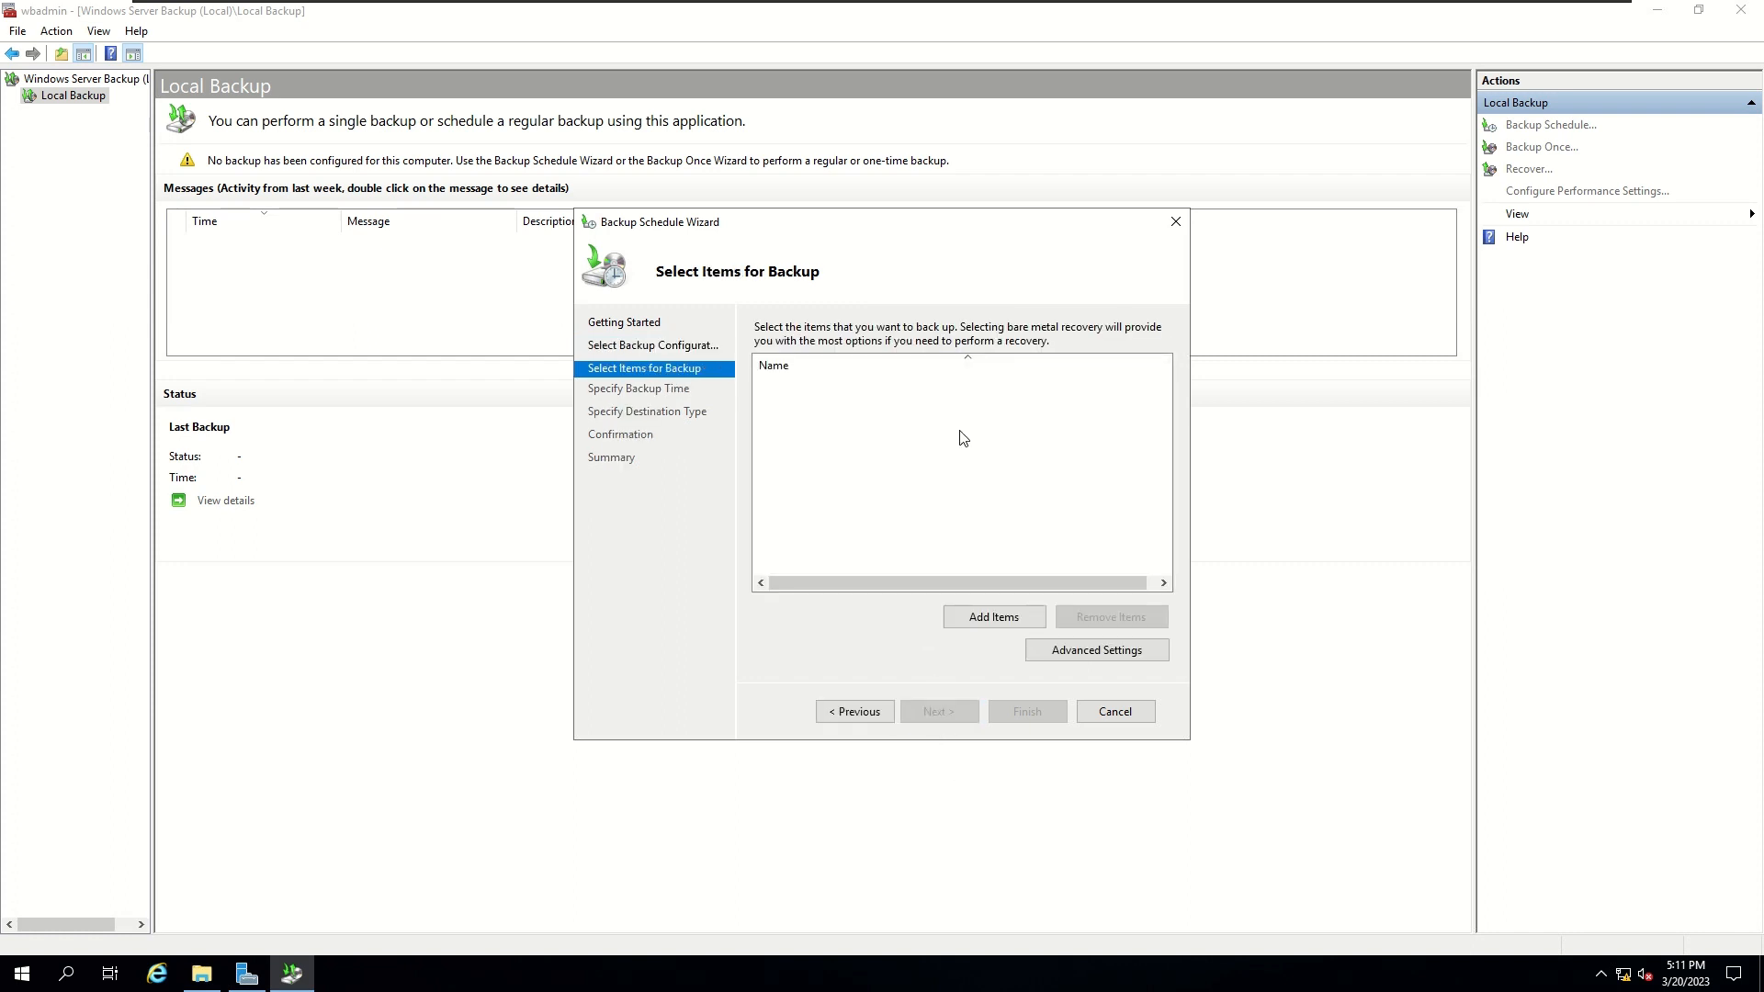
# - Add System state as the only item in the scheduled backup
pyautogui.click(1009, 628)
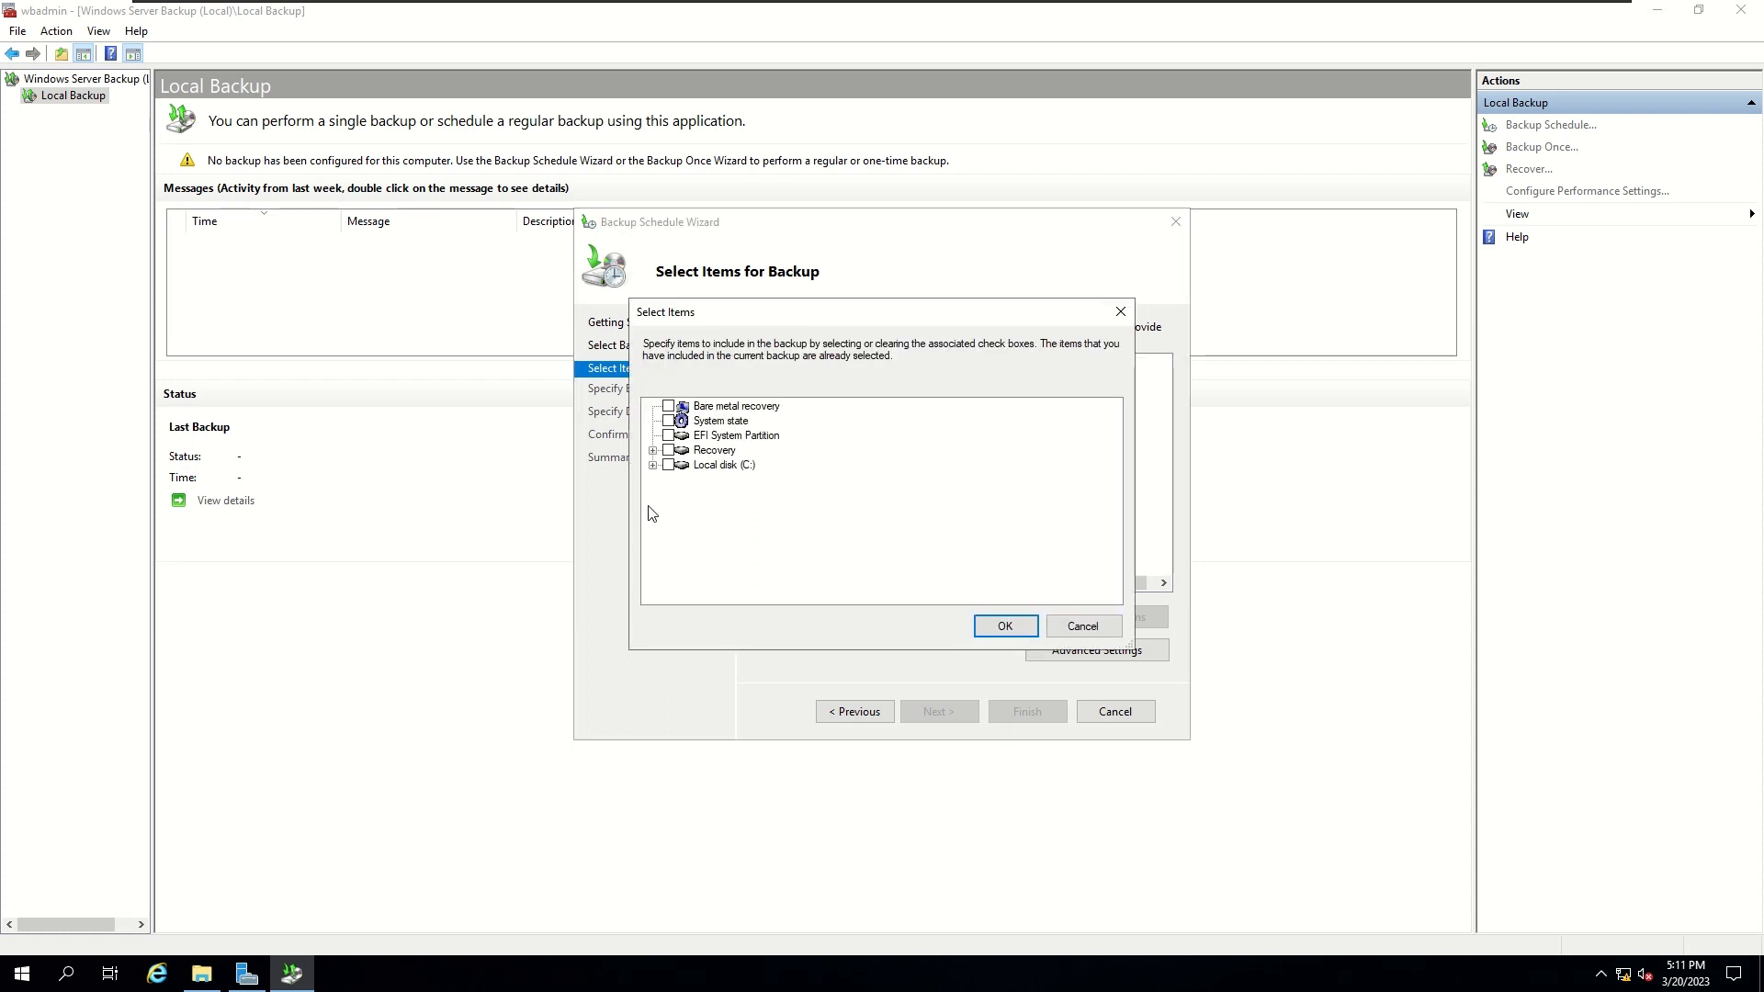
pyautogui.click(668, 421)
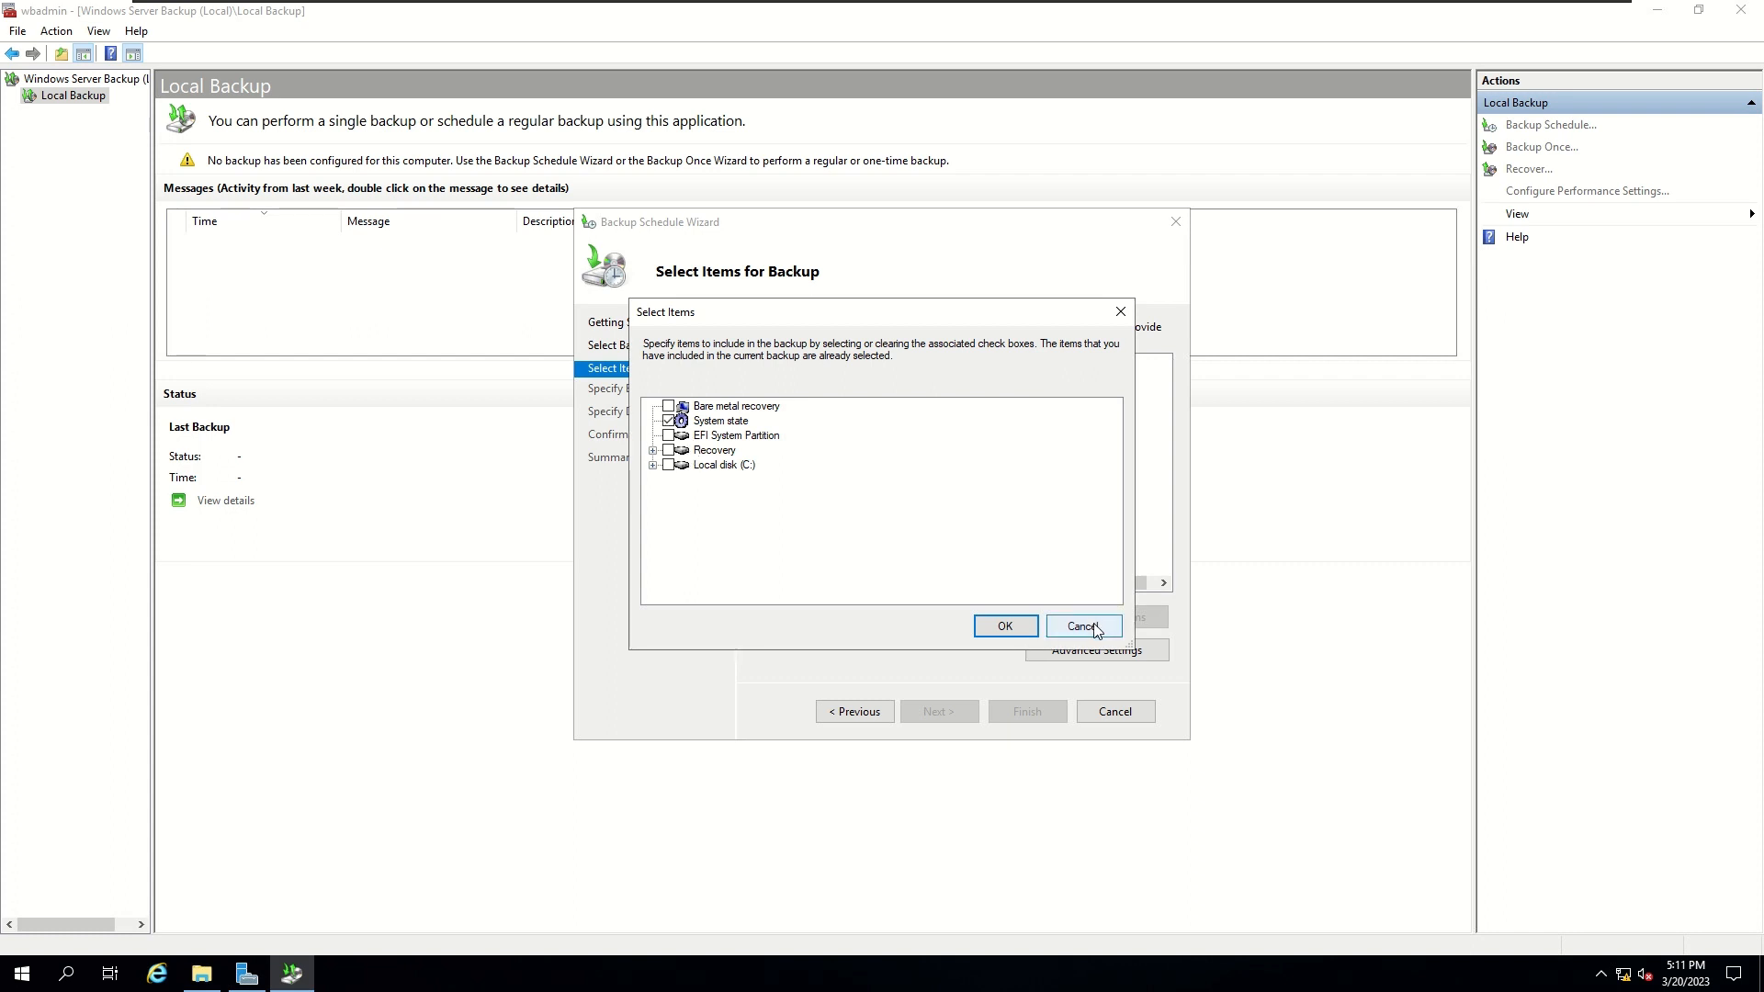
pyautogui.click(1005, 626)
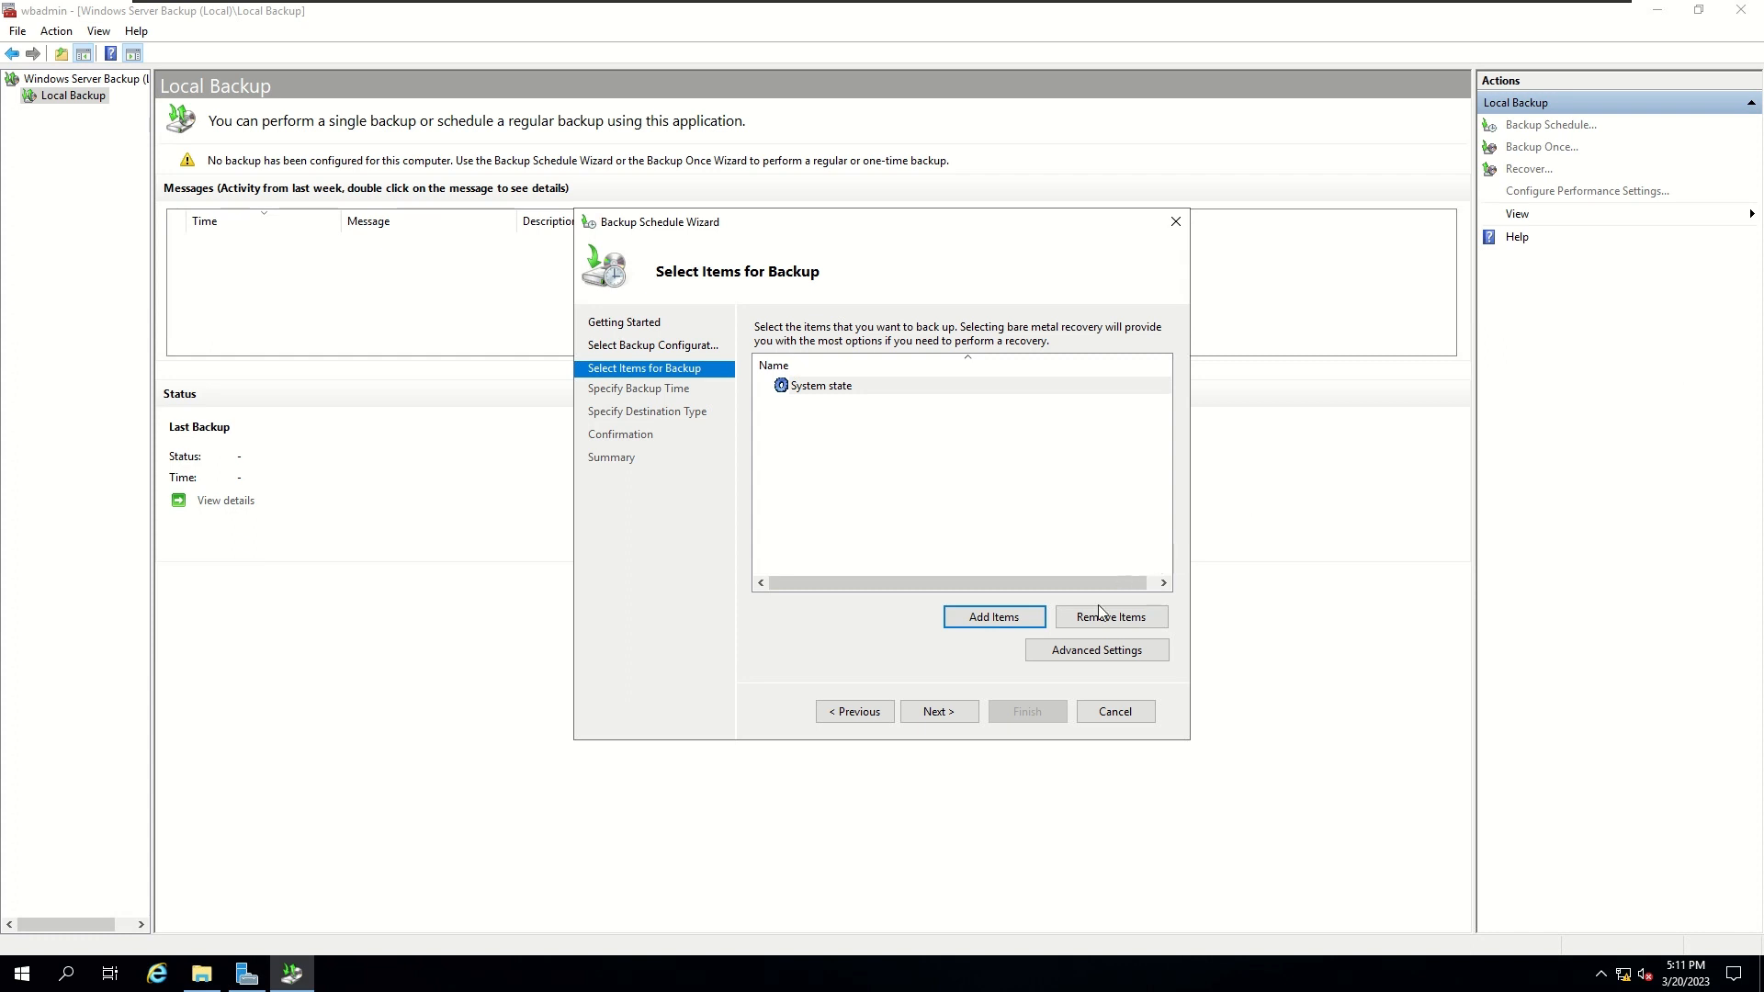
# - Schedule the backup to run once a day at 12:00 AM
pyautogui.click(949, 714)
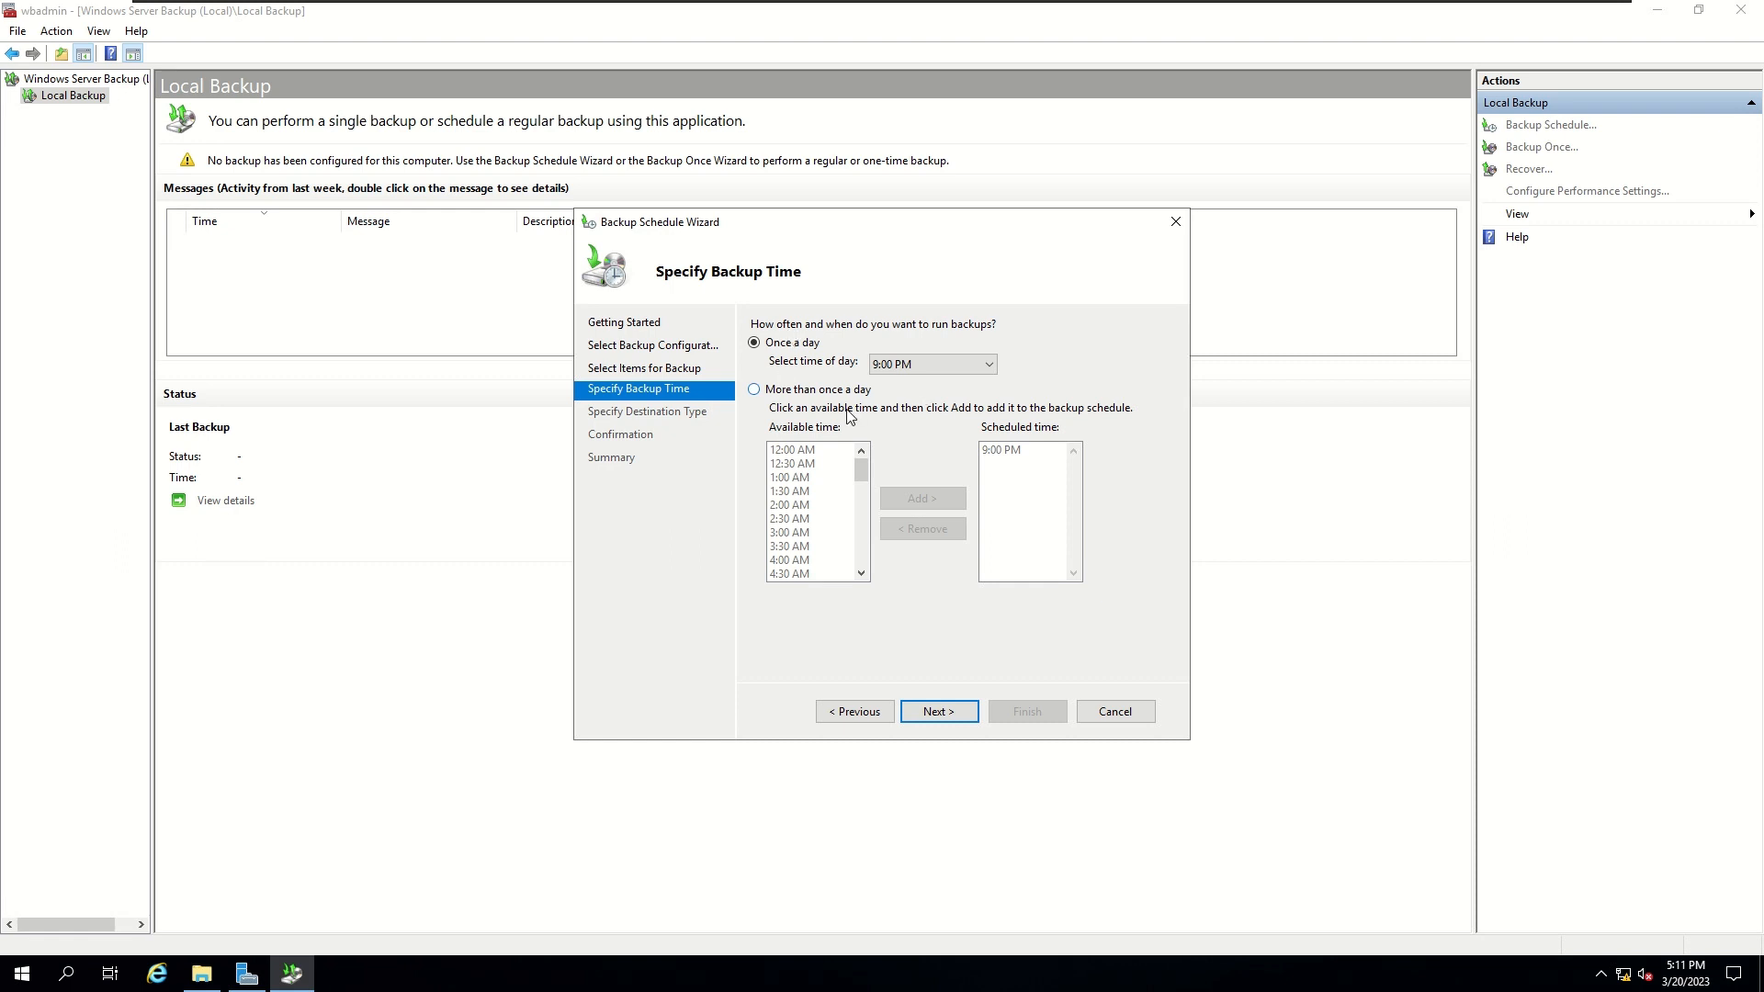
pyautogui.click(910, 366)
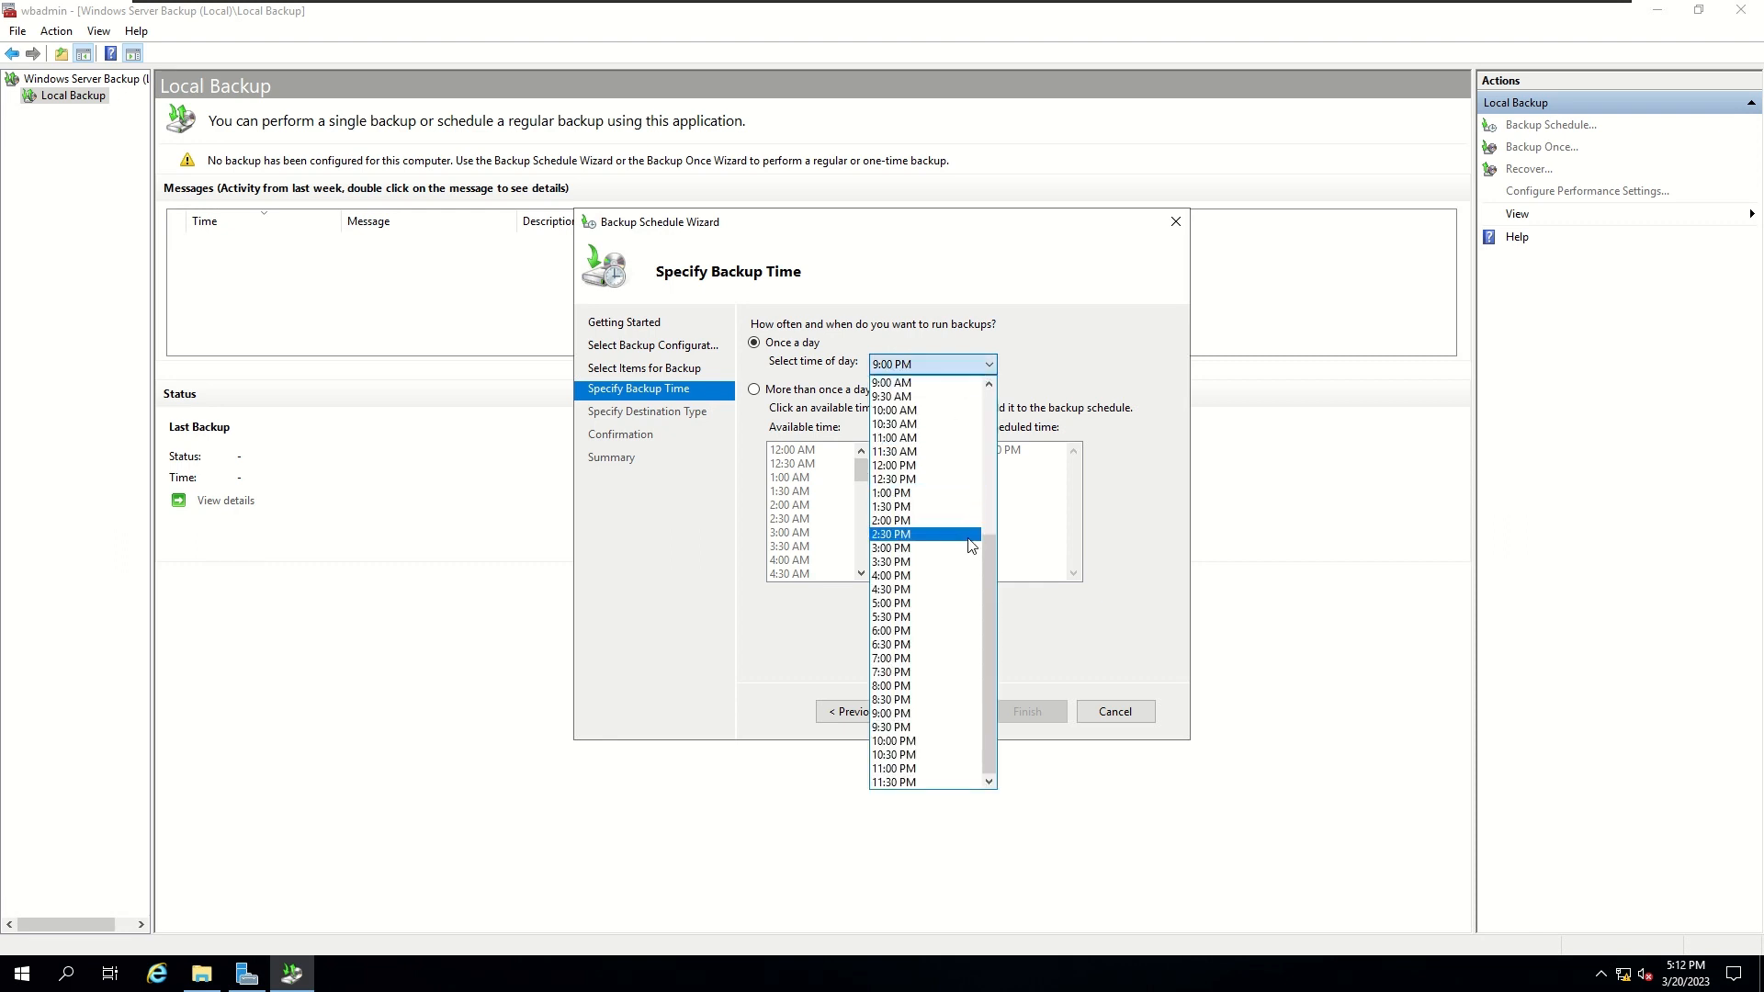
pyautogui.scroll(6, 946, 643)
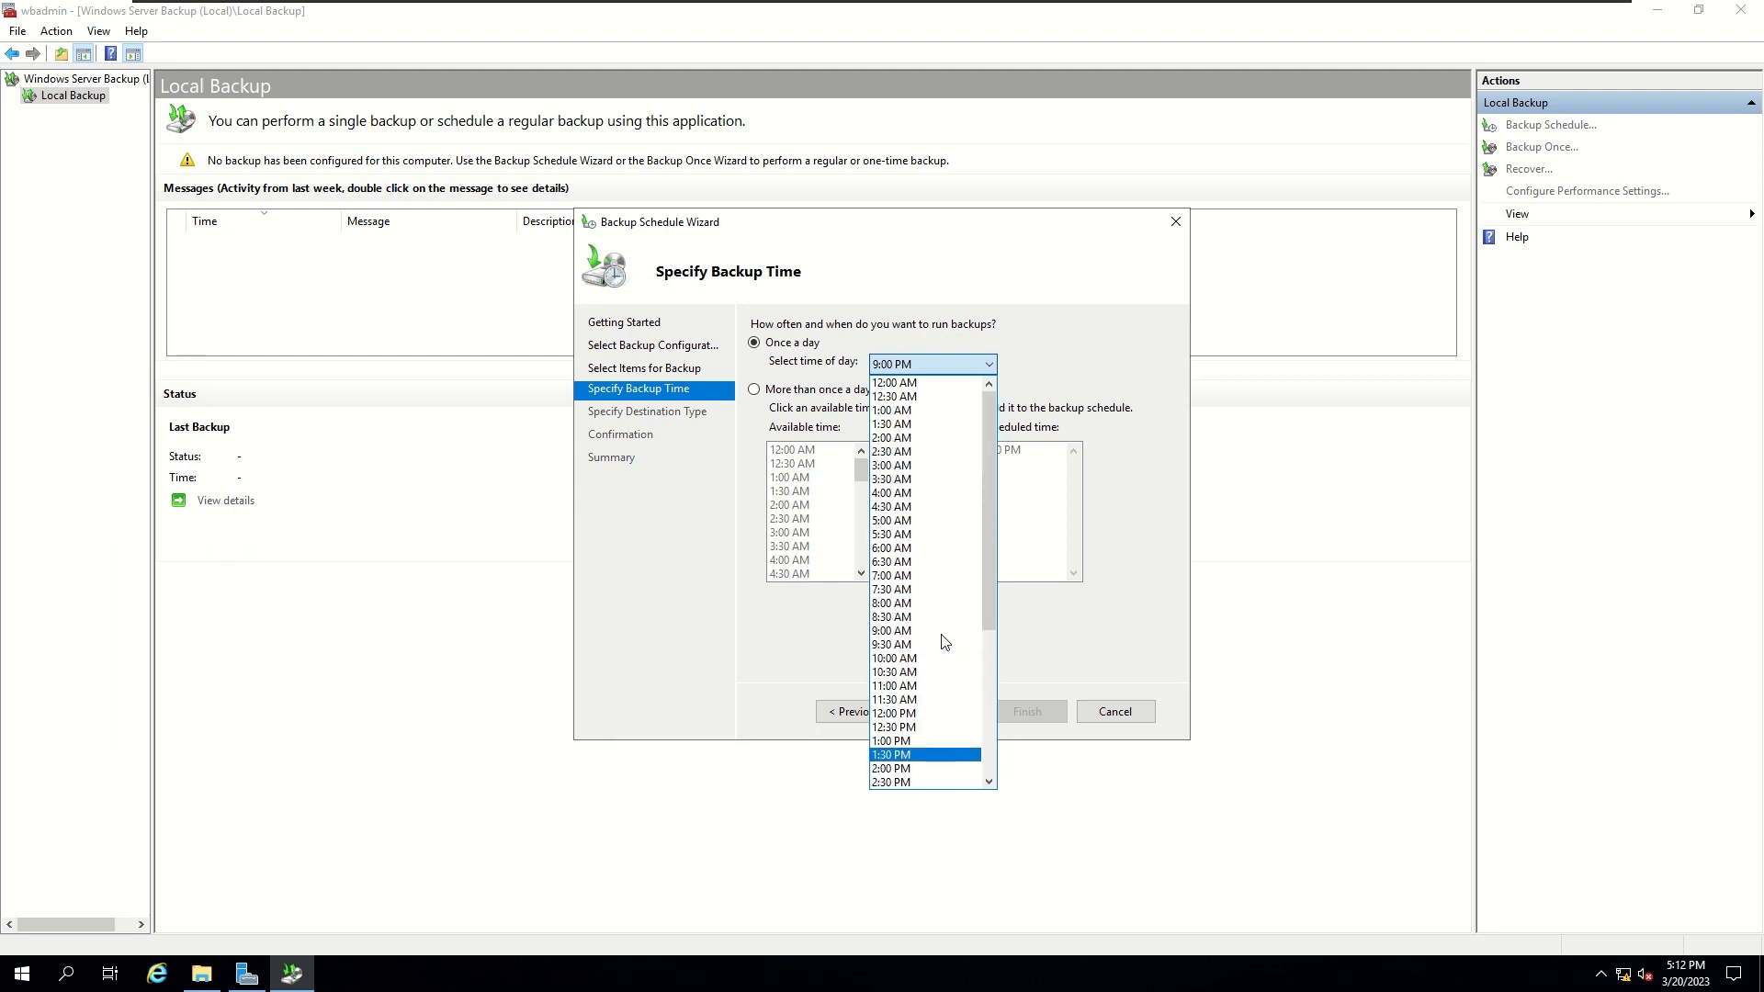
pyautogui.click(947, 383)
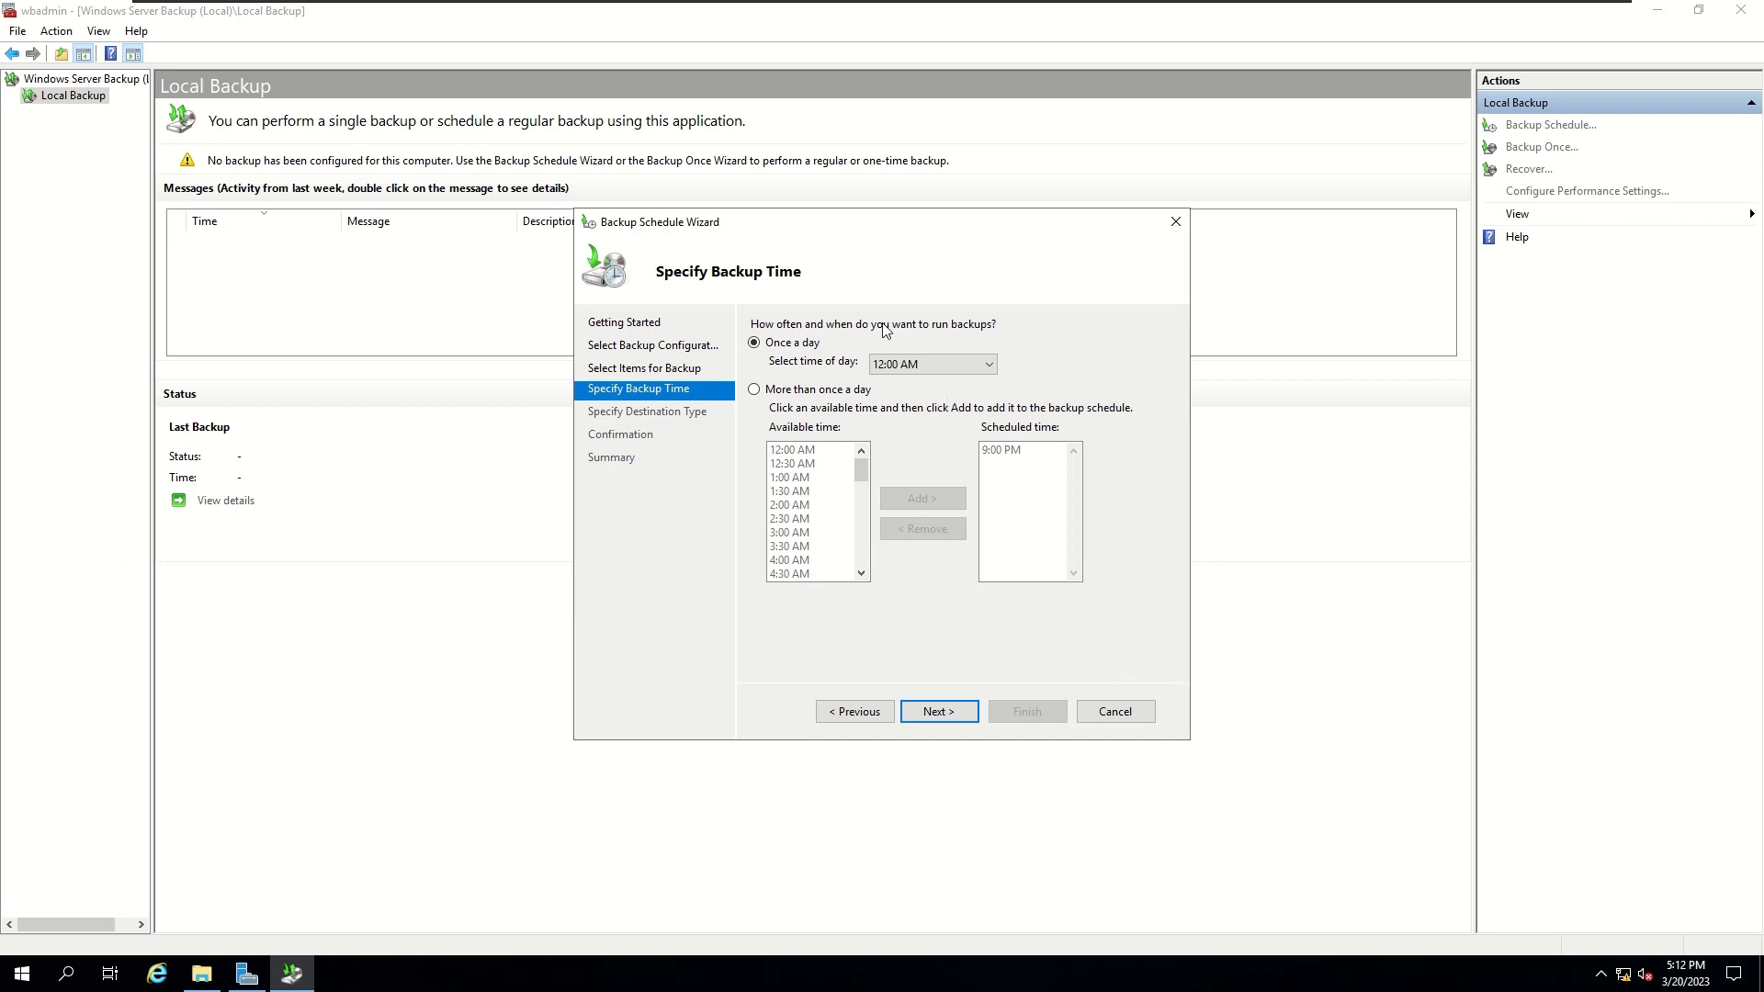
pyautogui.click(962, 714)
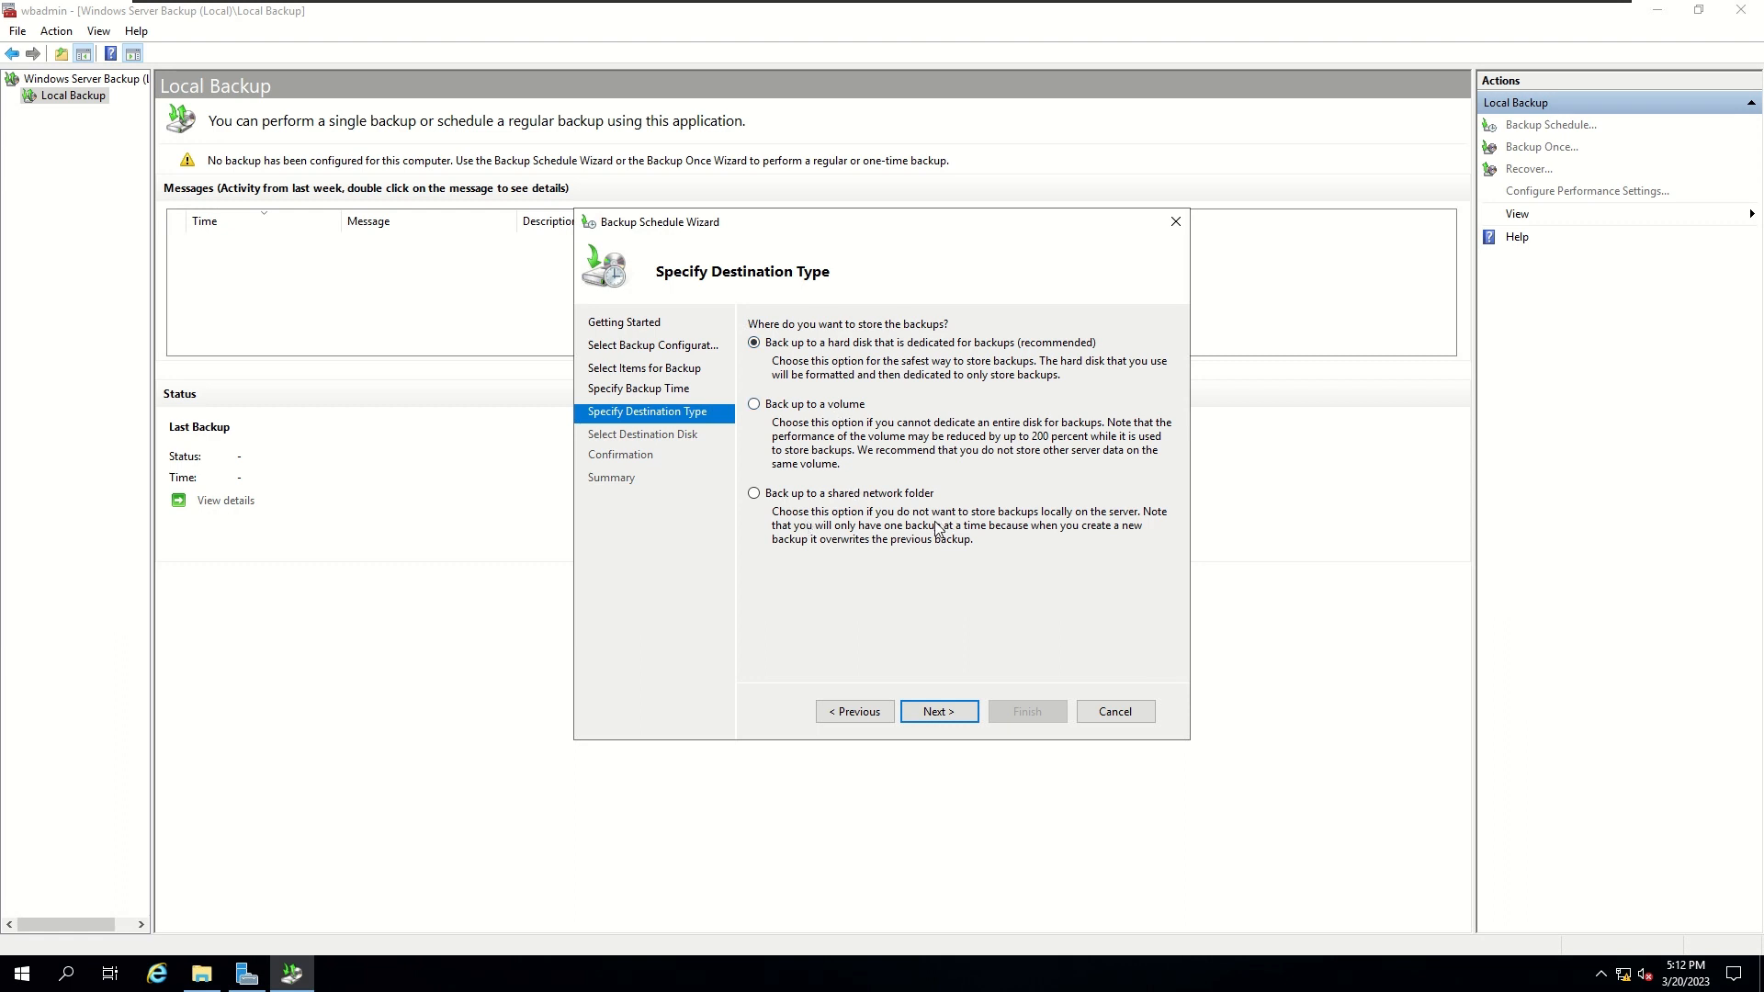
# - Set the destination to shared folder \\11meuapps\backups, correcting the unreachable \\meuapps\backups path
pyautogui.click(874, 496)
pyautogui.click(954, 714)
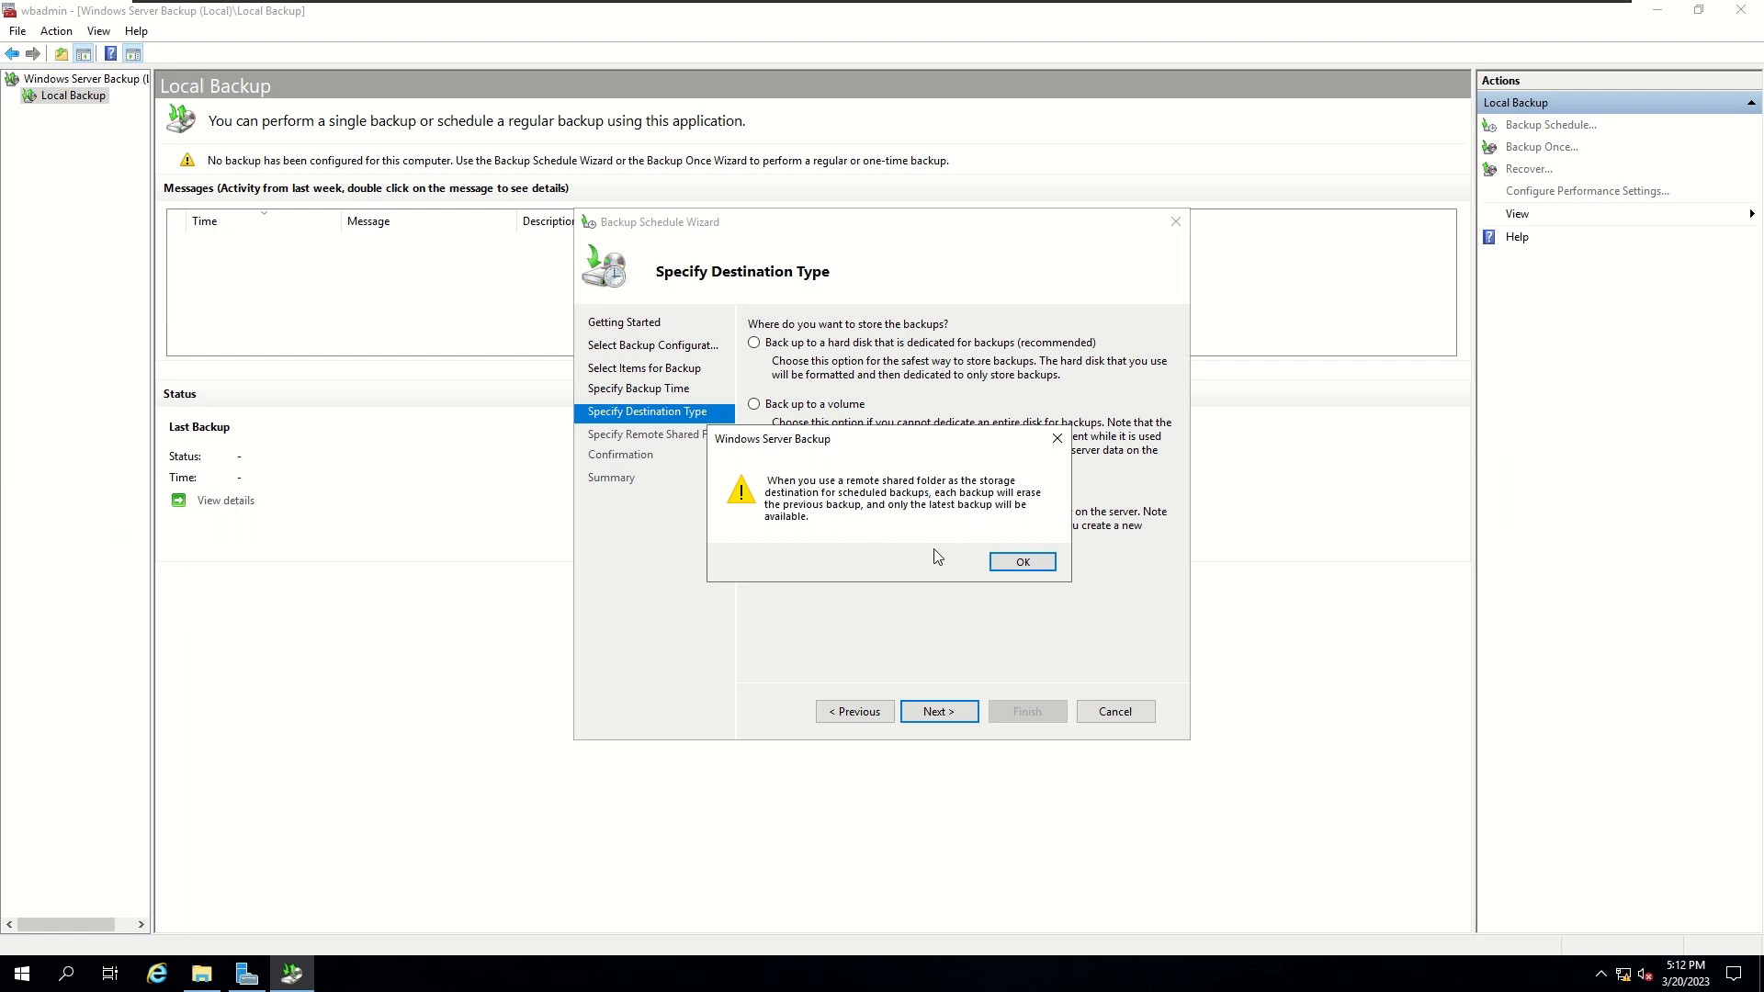
pyautogui.click(1029, 564)
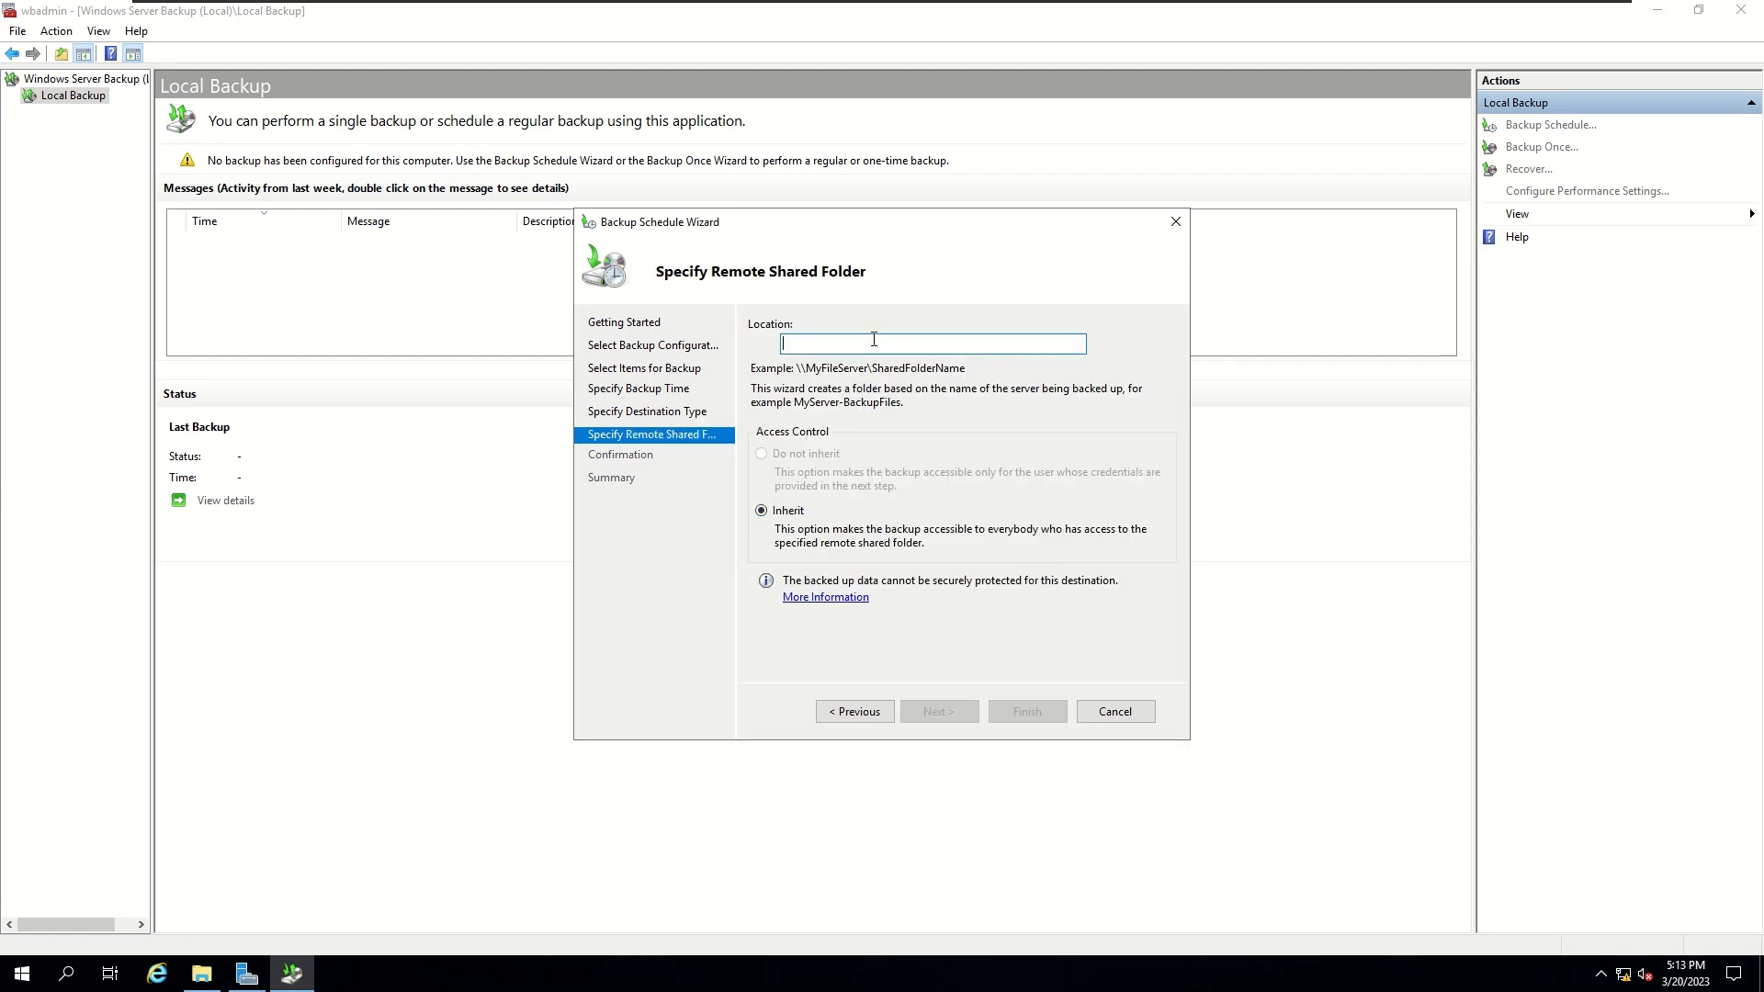
pyautogui.write('\\\\')
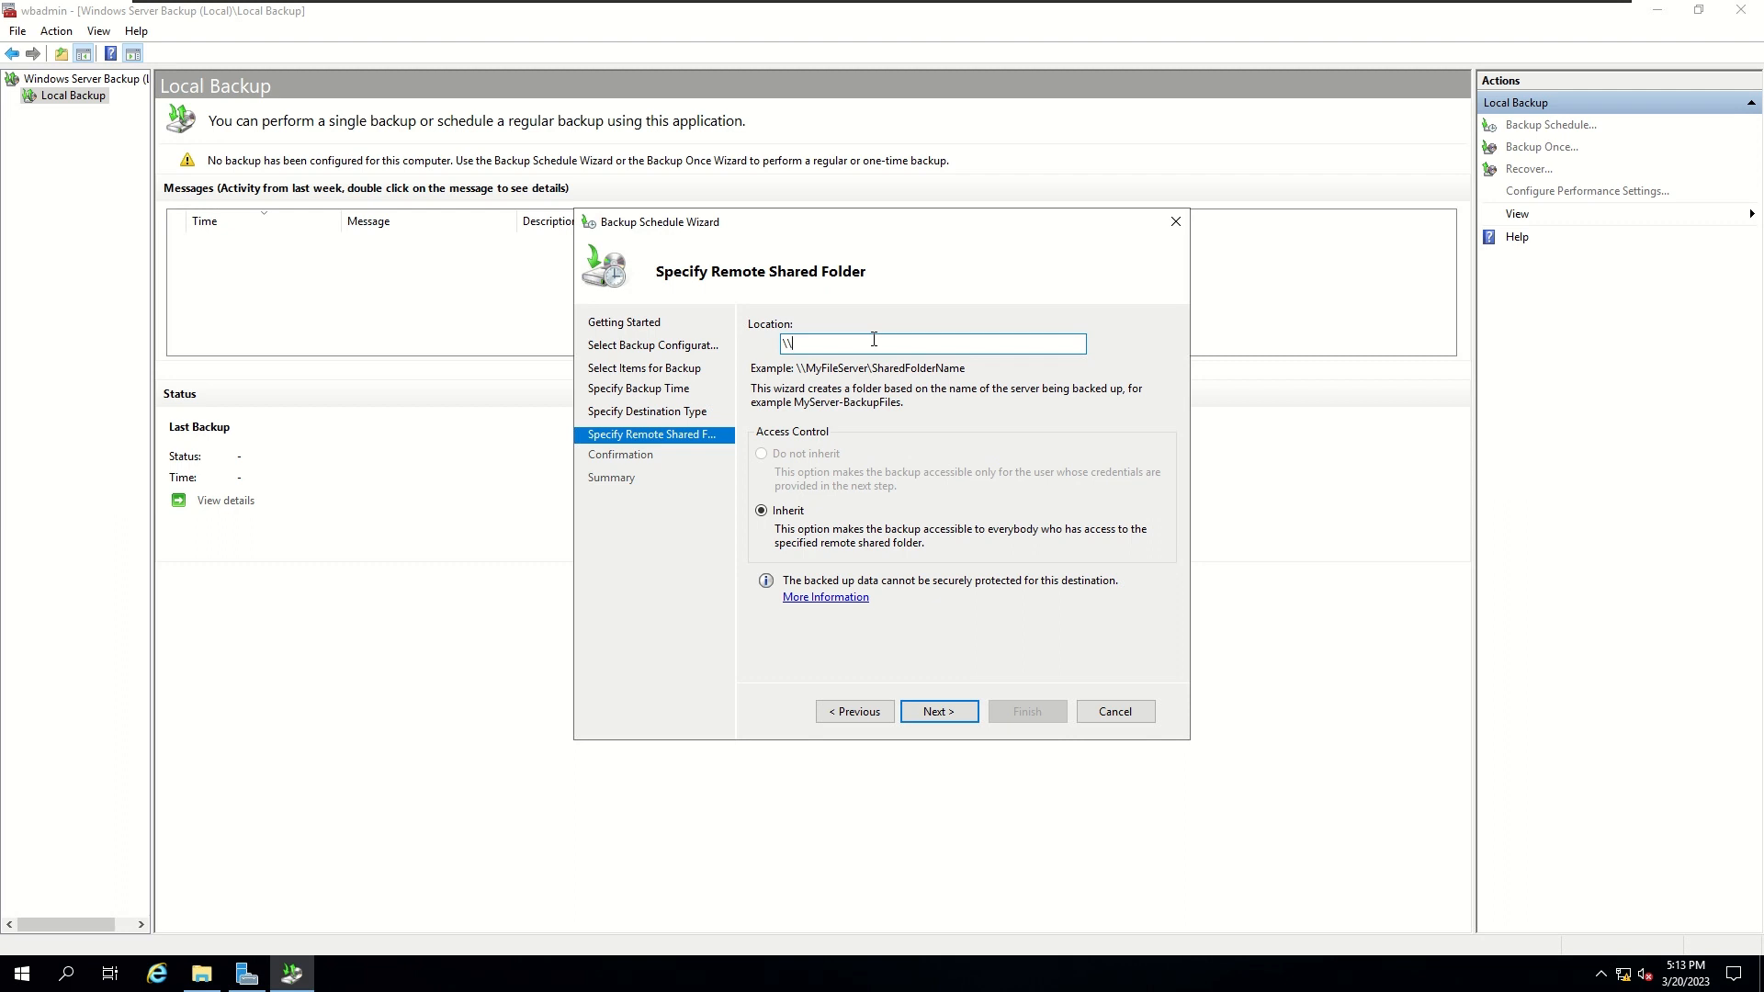
pyautogui.write('meuapps\\backups')
pyautogui.click(951, 723)
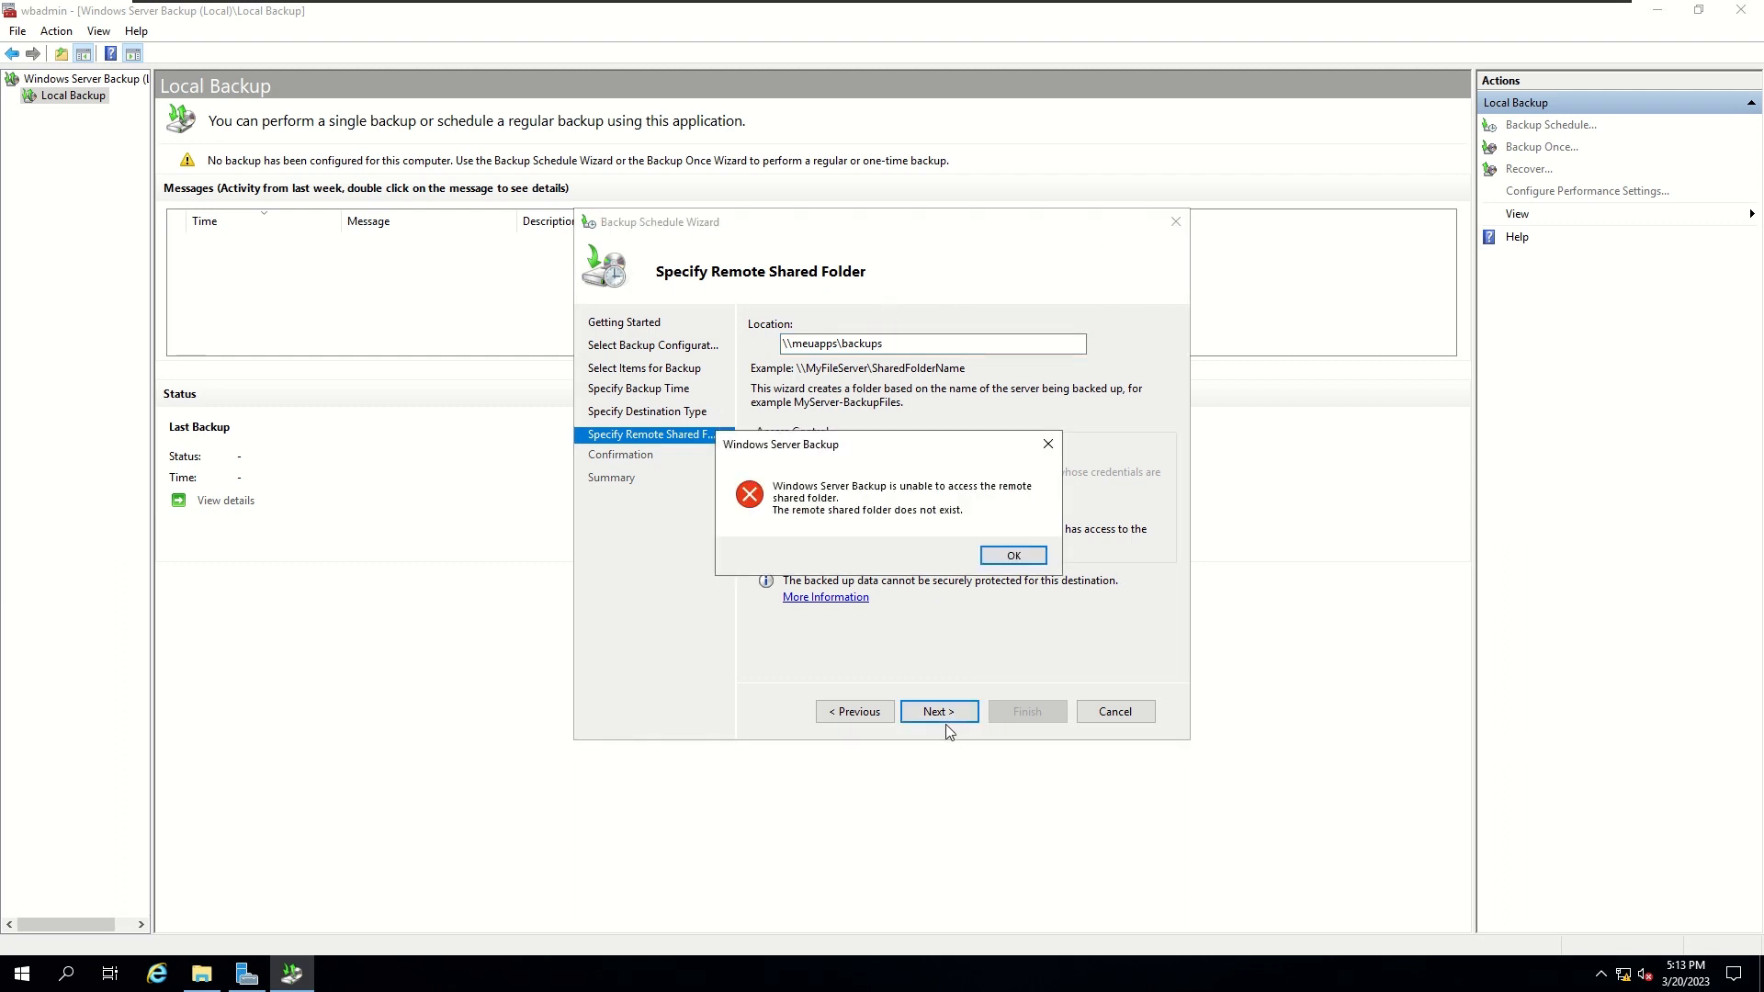
pyautogui.click(1014, 555)
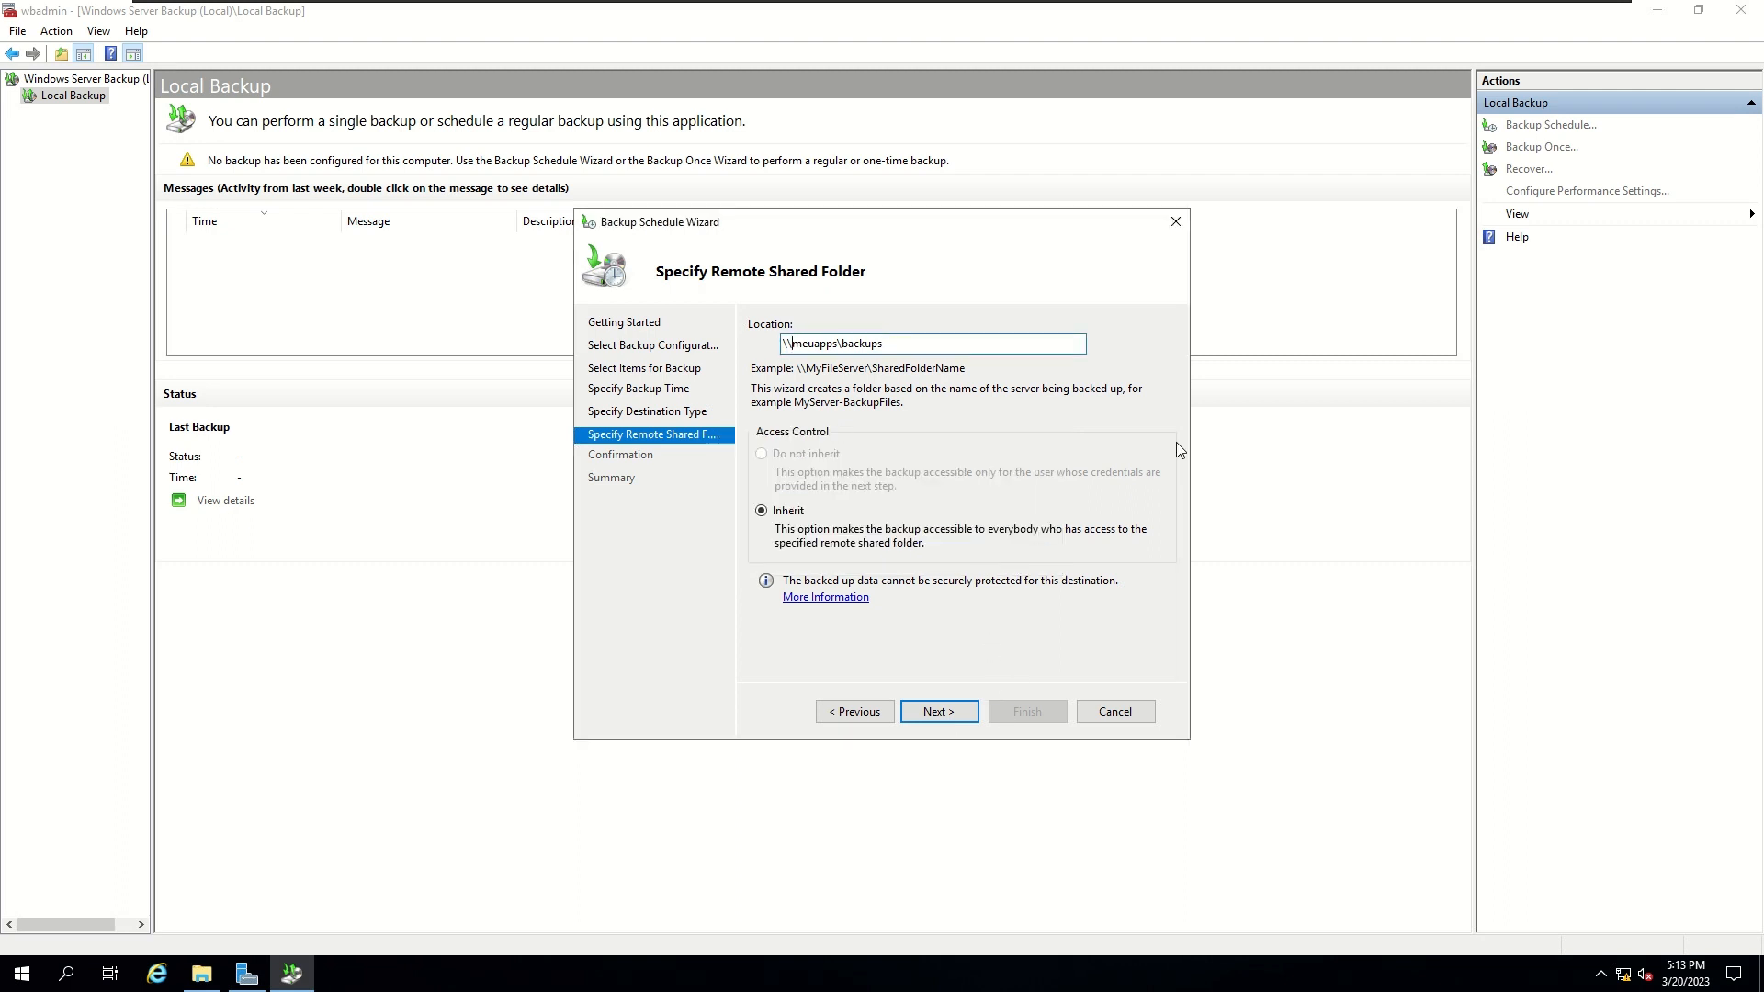
pyautogui.write('11')
pyautogui.click(965, 713)
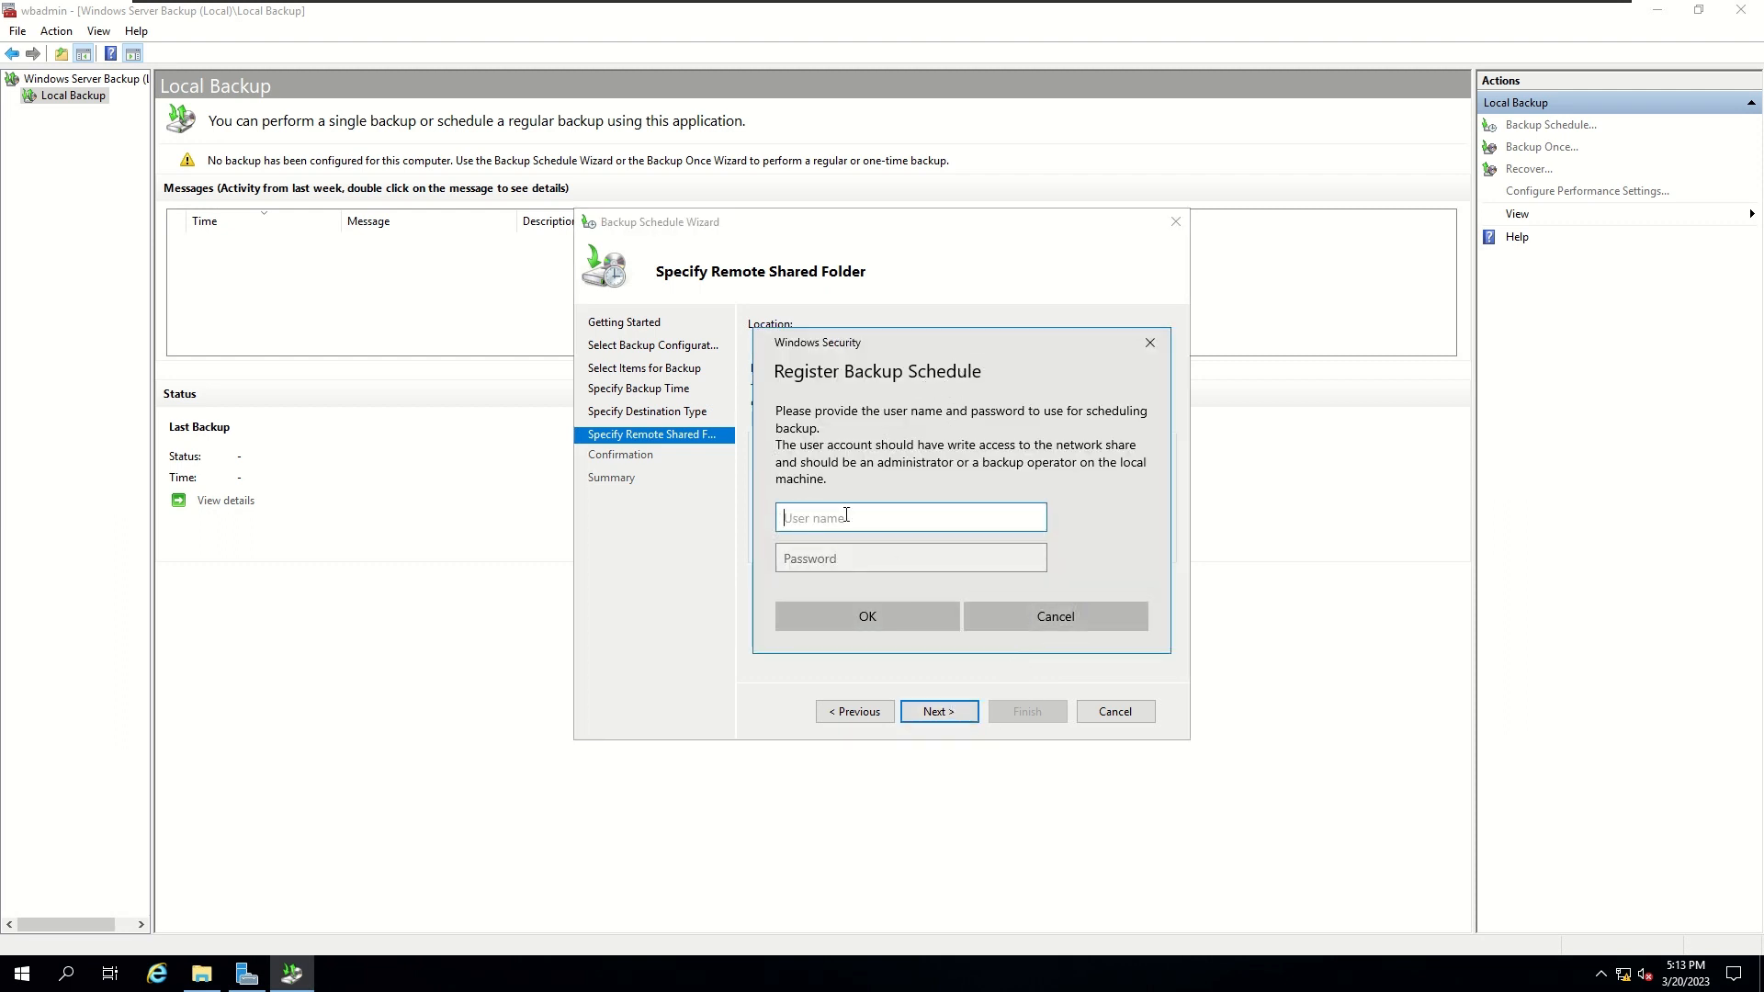
# - Enter the backup account's user name and password, then finish creating the schedule
pyautogui.press('Tab')
pyautogui.write('P')
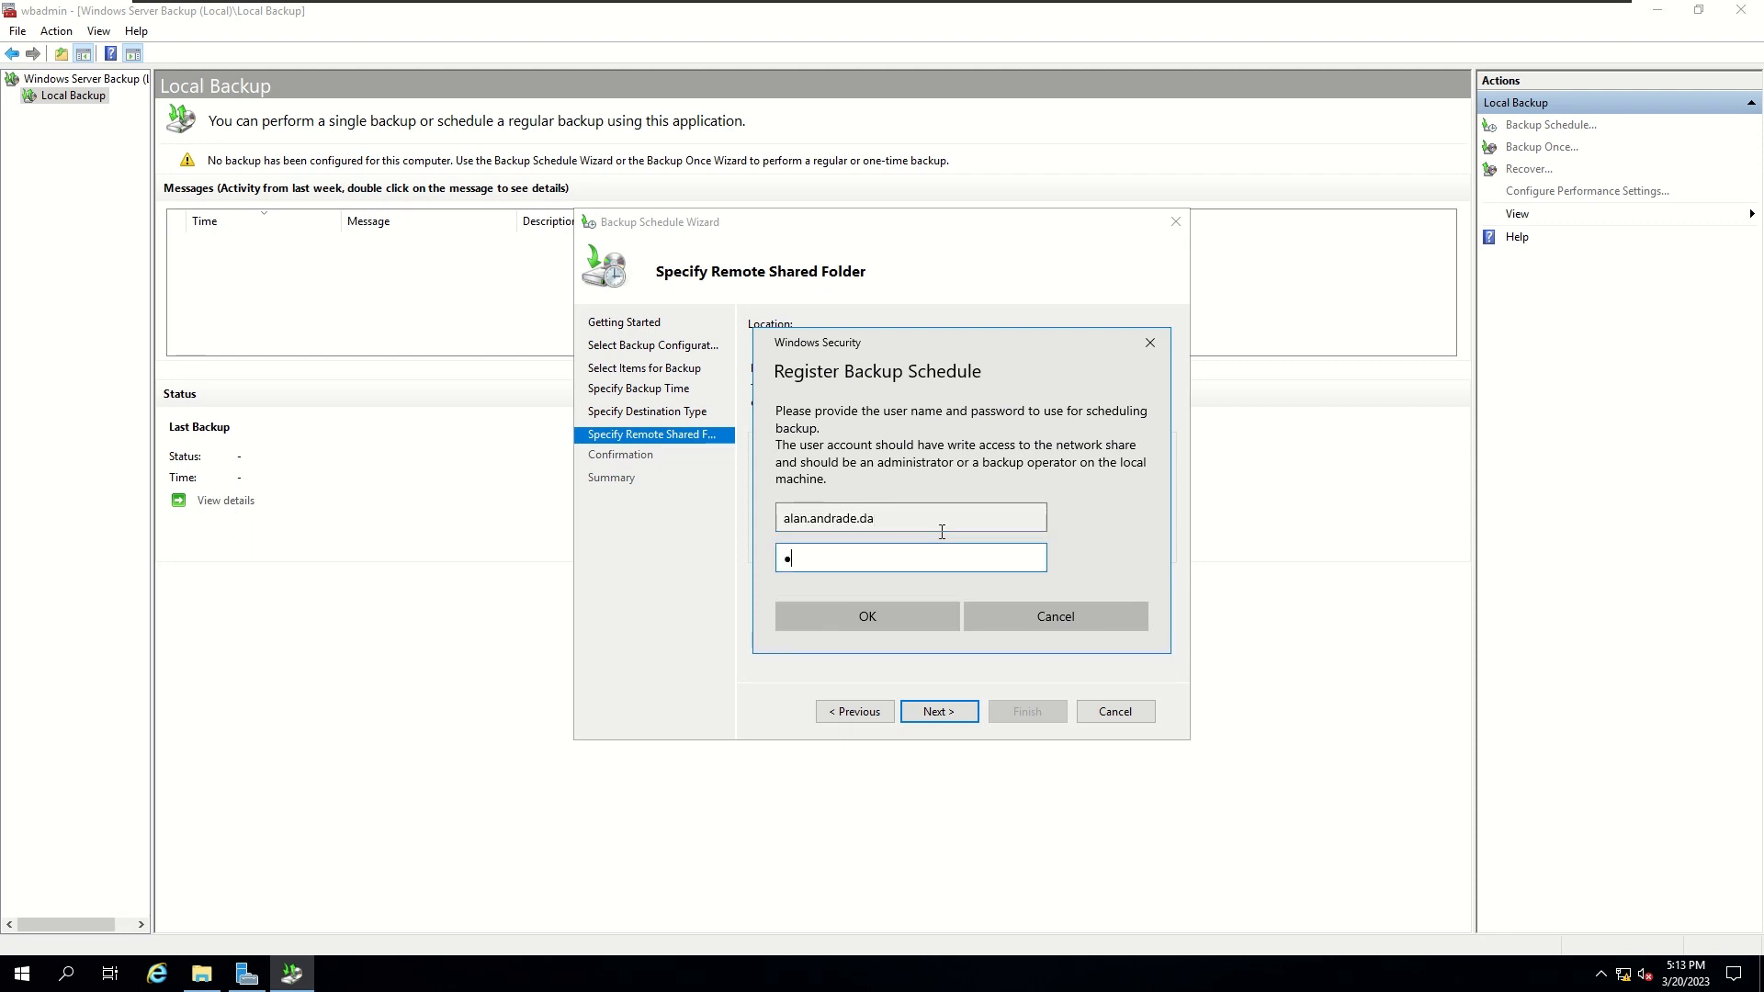
pyautogui.write('@ssw0rd12345678')
pyautogui.press('Return')
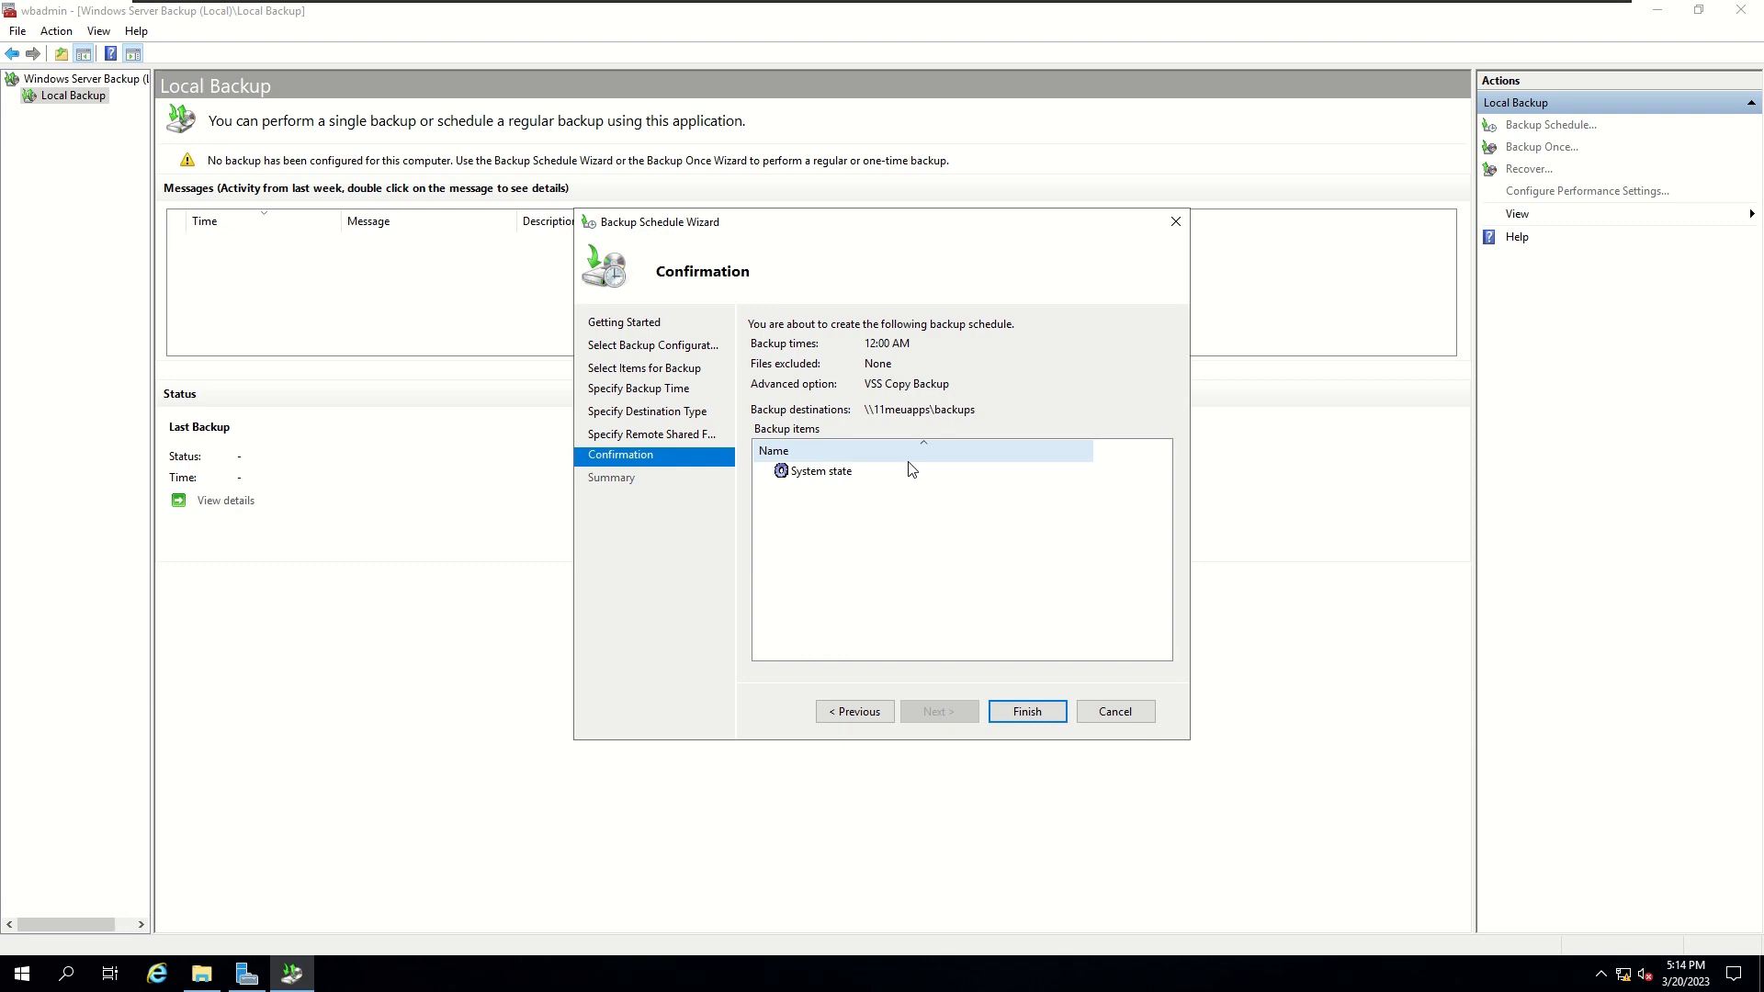
pyautogui.click(1025, 715)
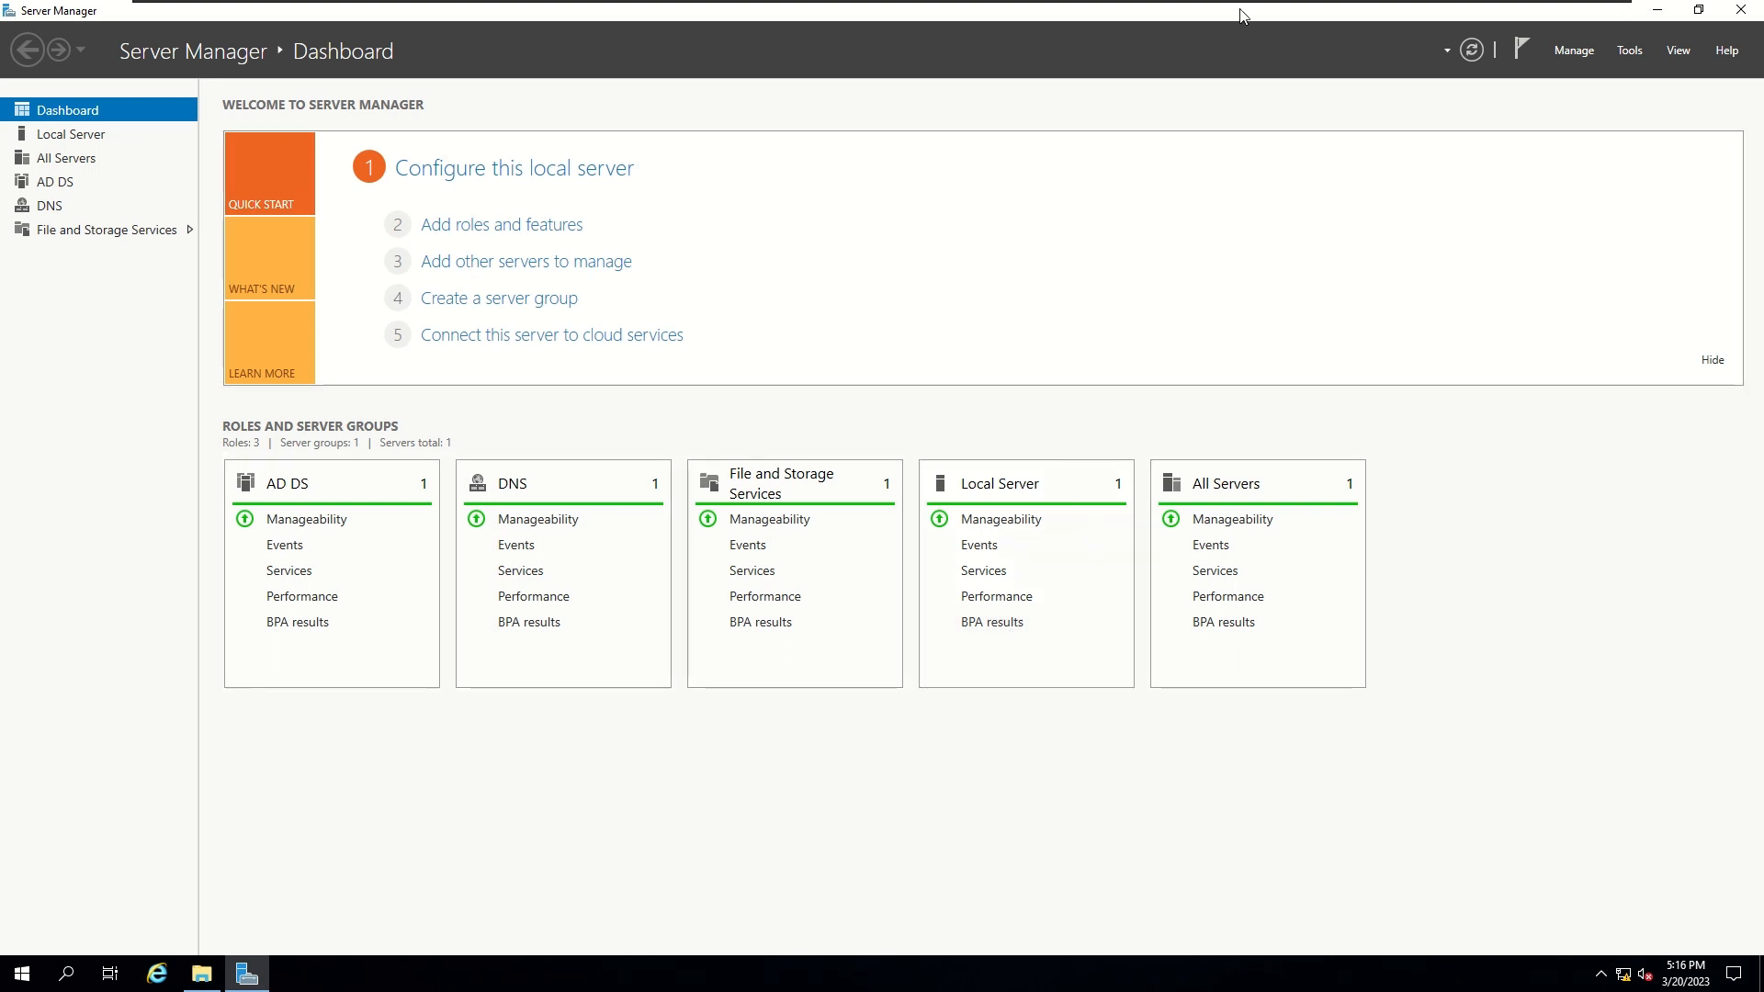
# - Launch Active Directory Administrative Center from Server Manager Tools and minimize the Backups Explorer window
pyautogui.click(1635, 57)
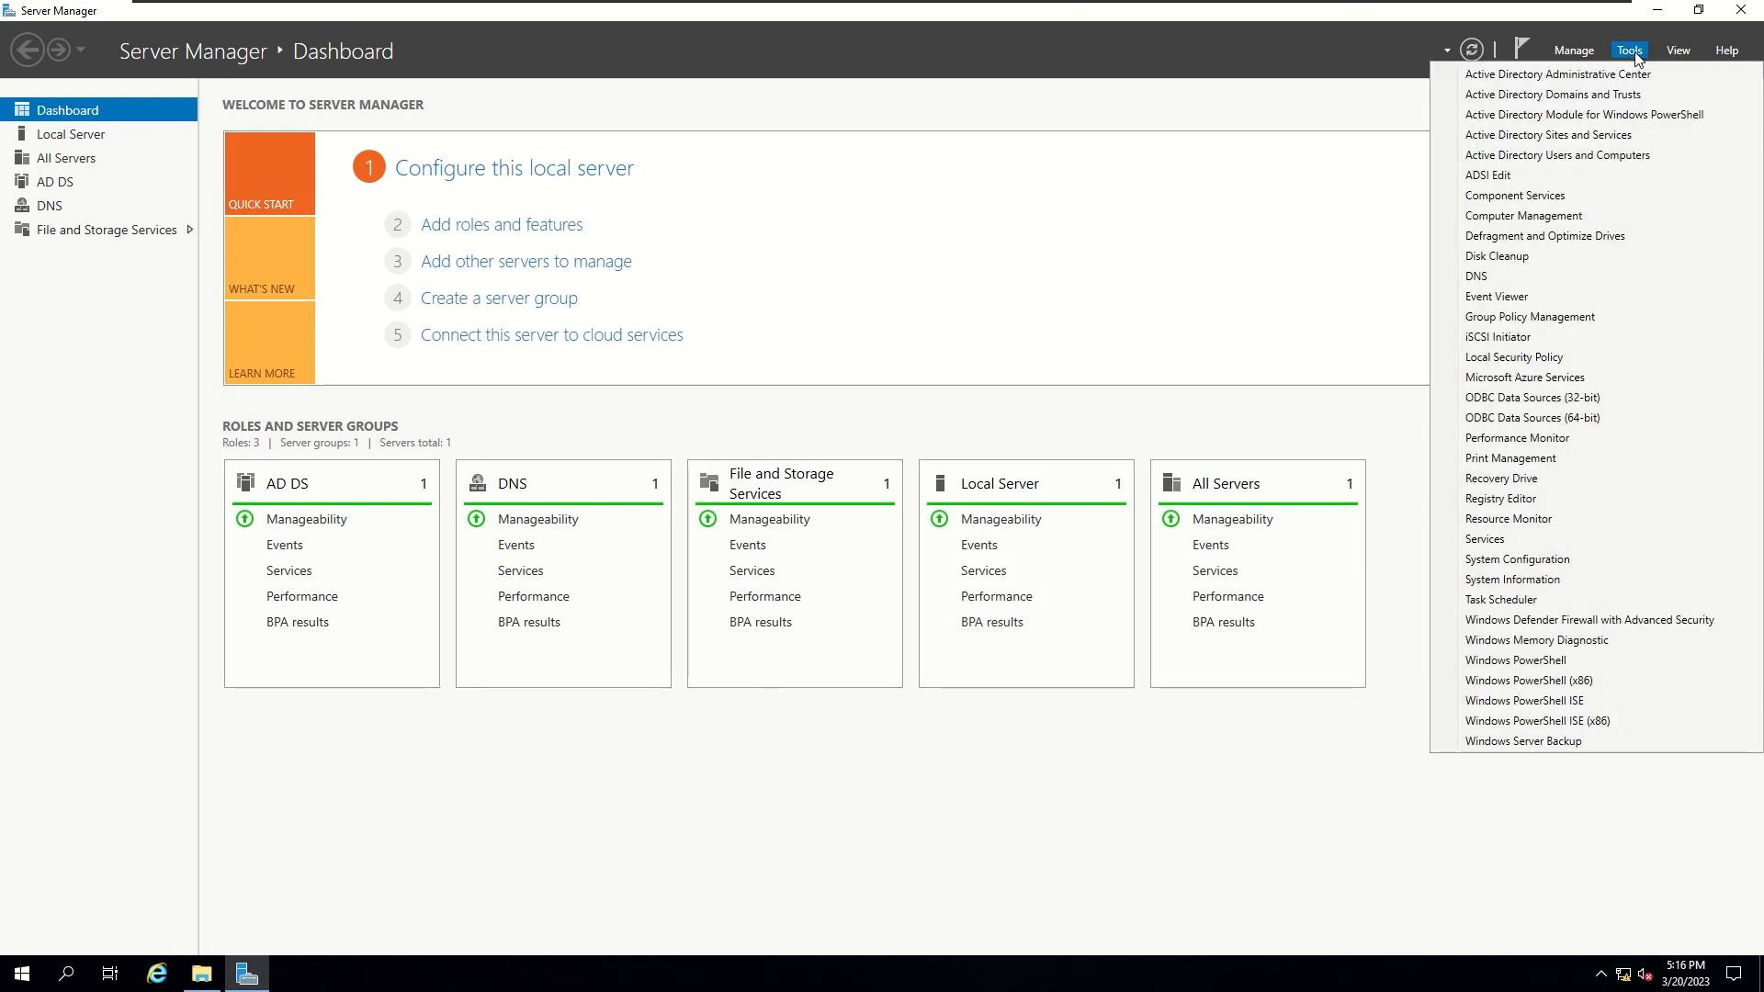
pyautogui.click(1576, 77)
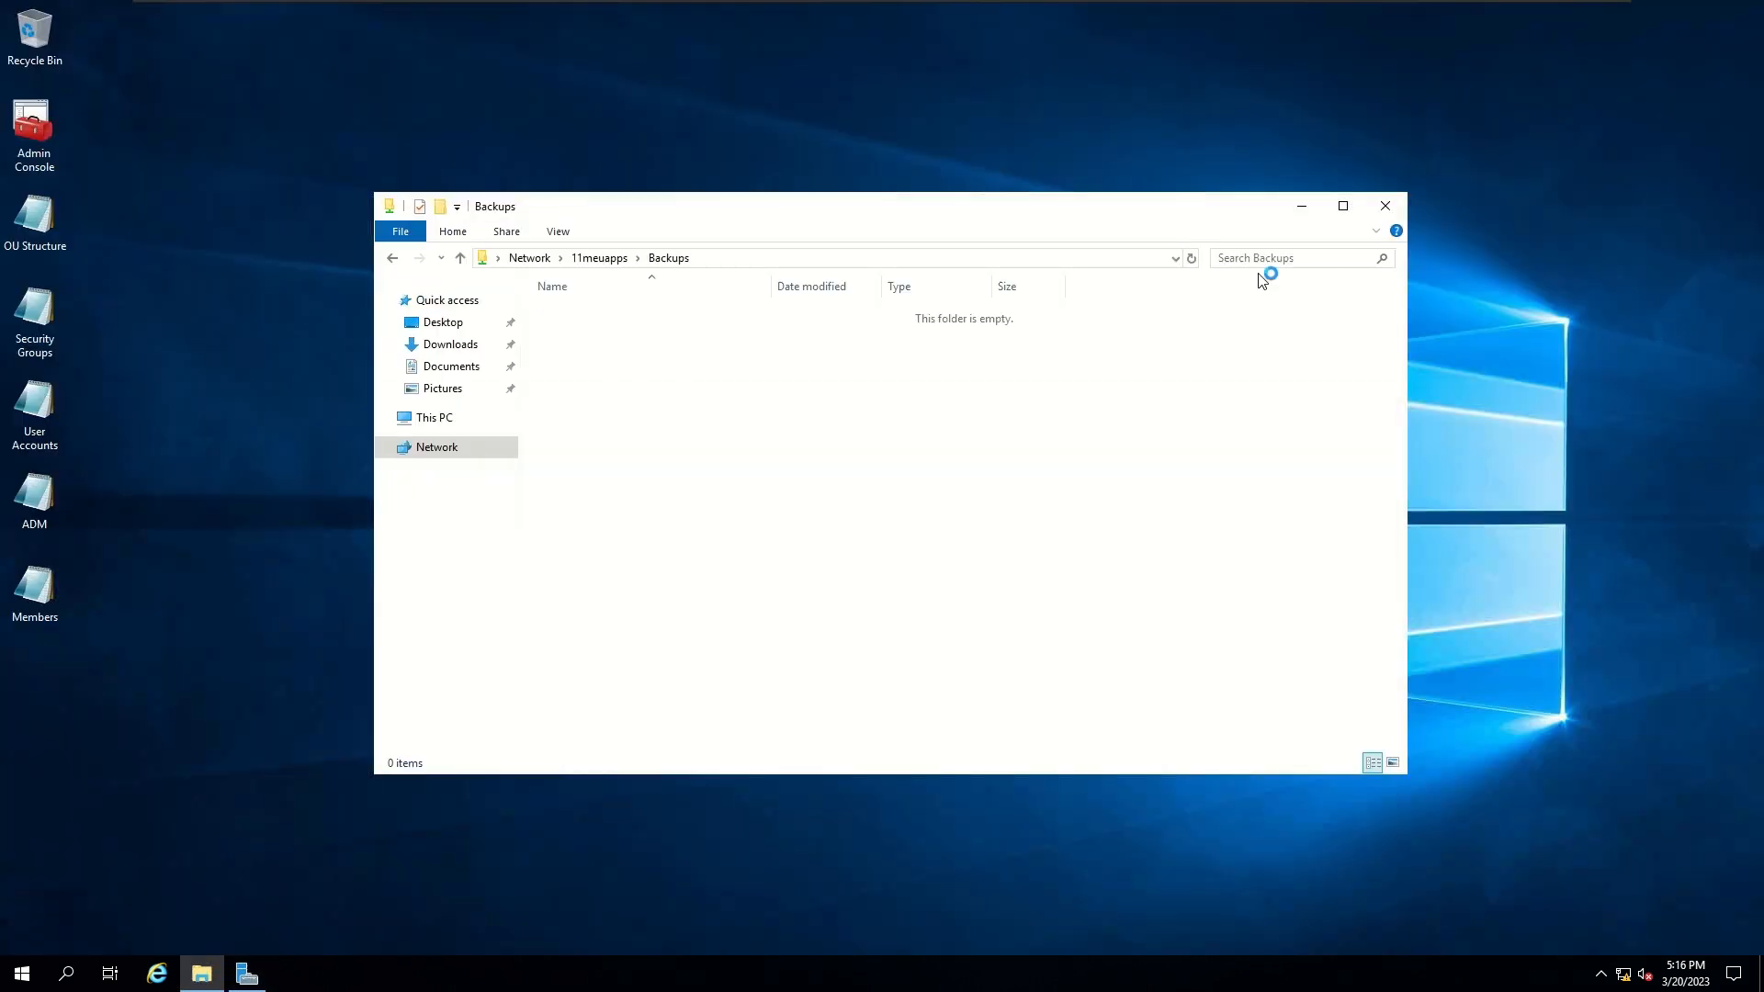
pyautogui.click(1304, 206)
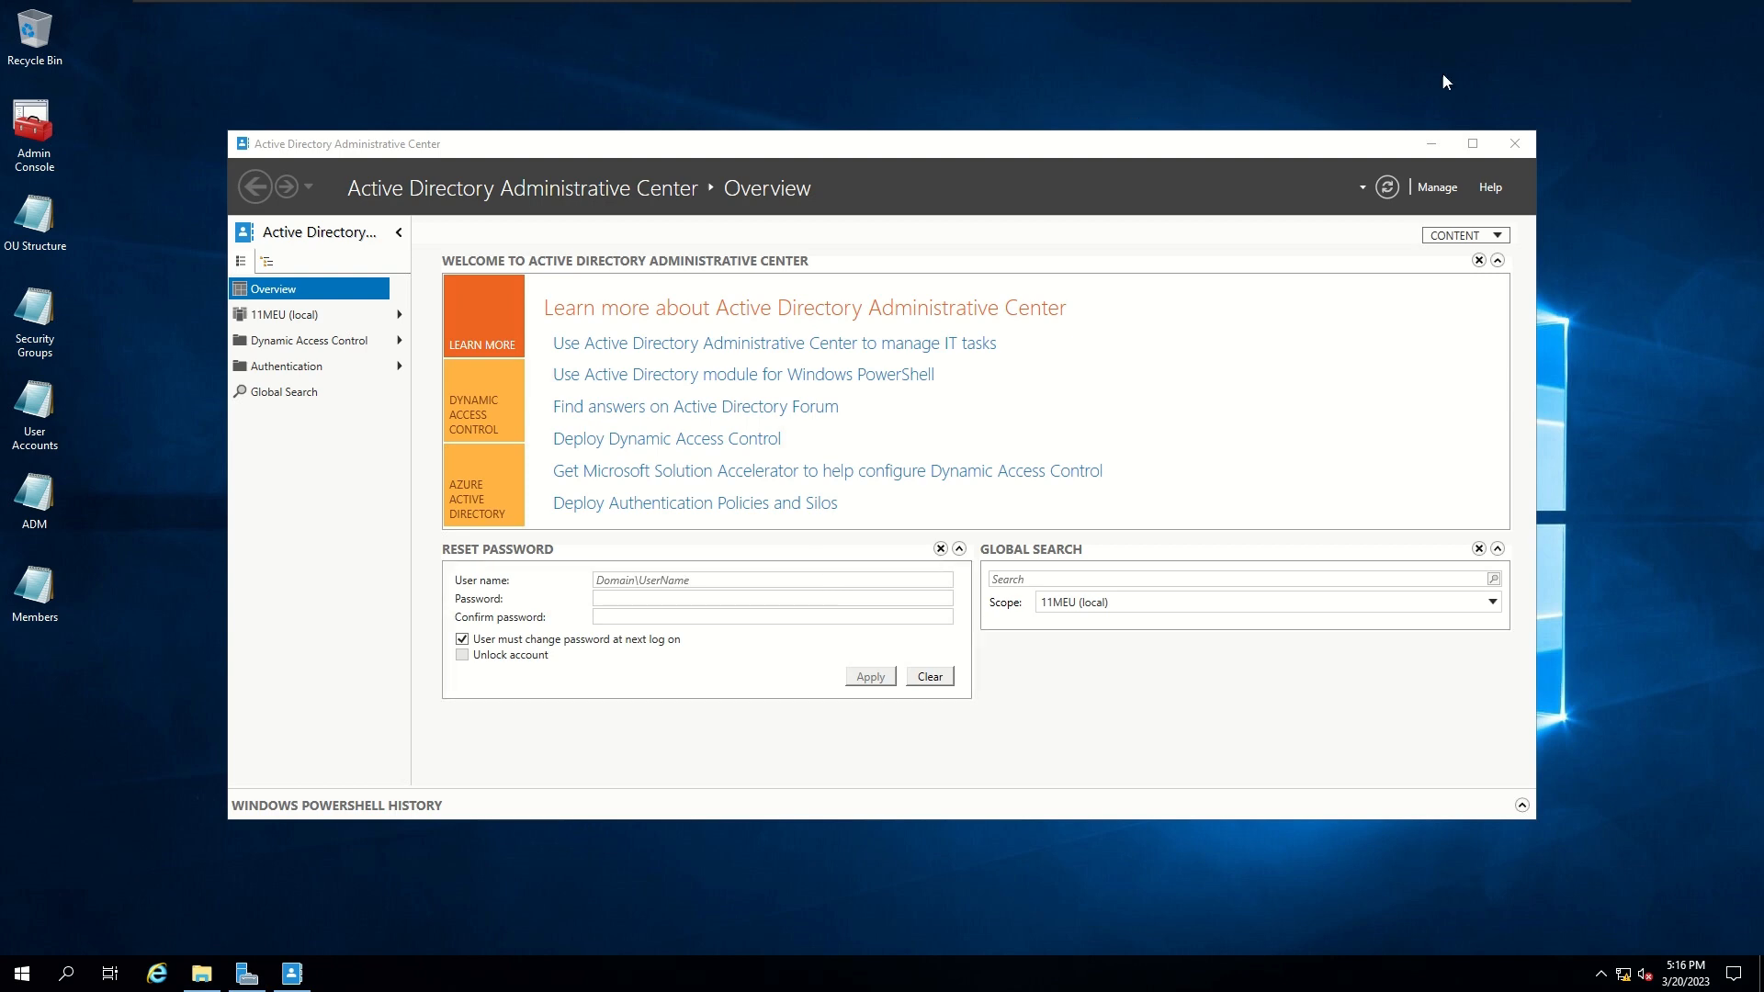
# - Maximize Administrative Center and select the 11MEU (local) domain
pyautogui.click(1463, 144)
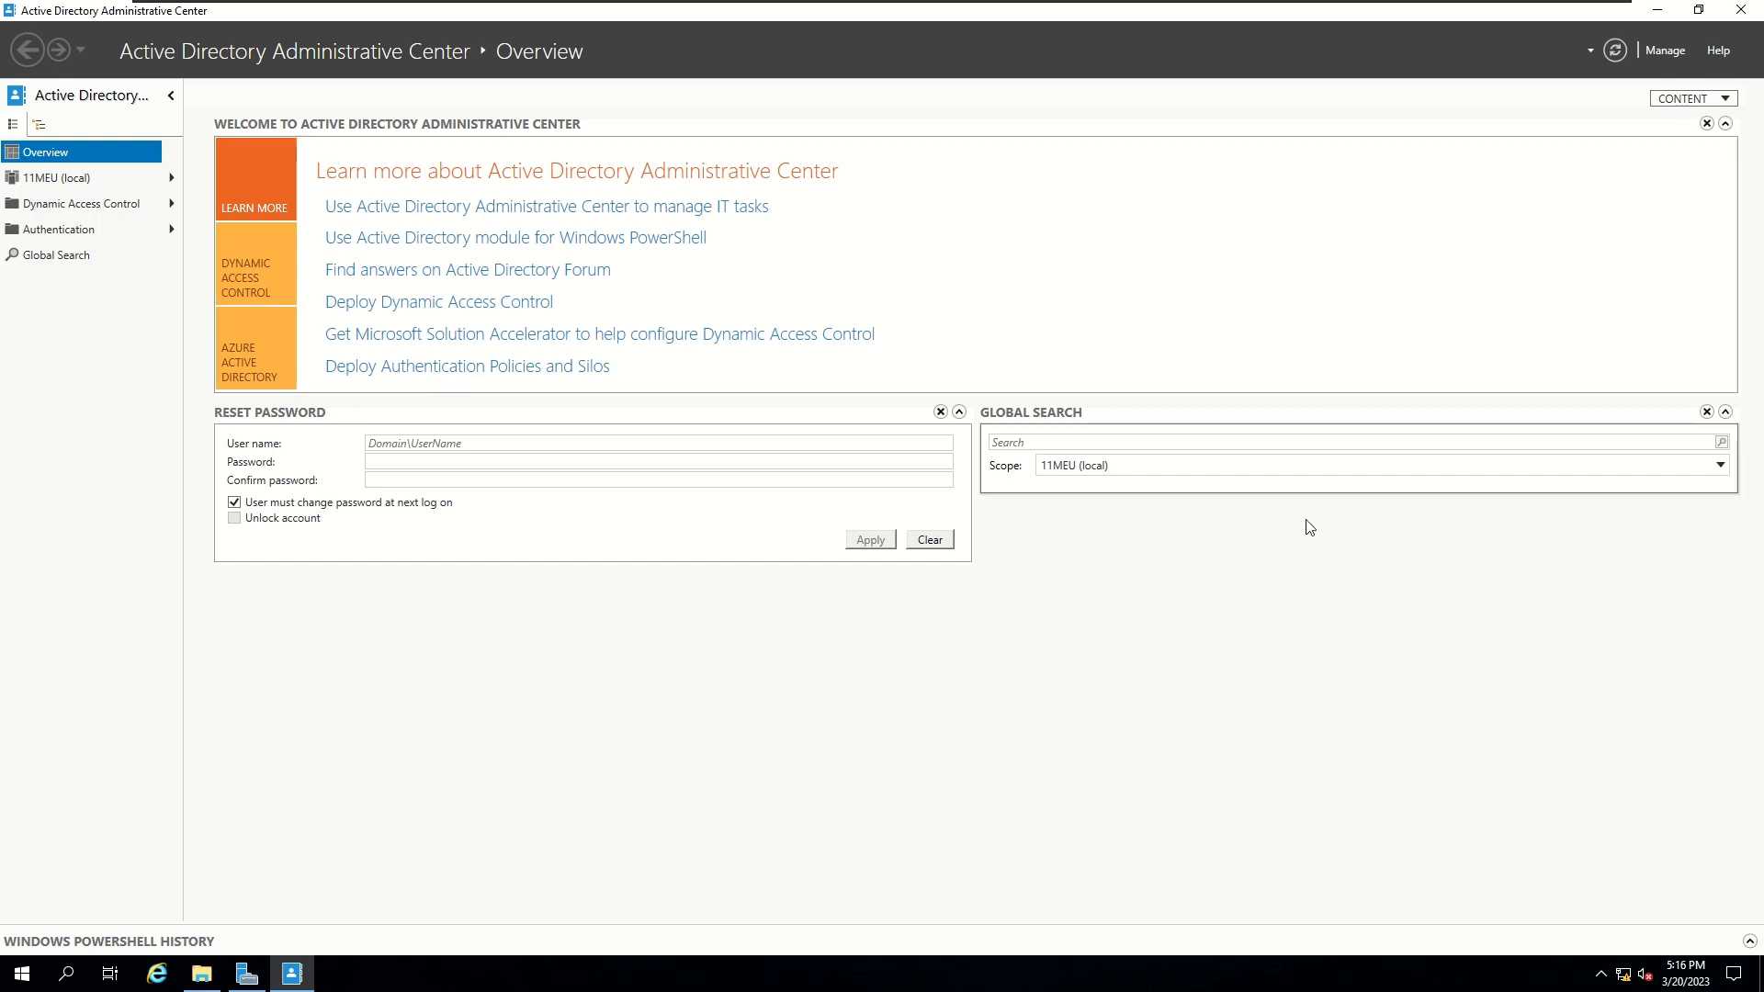
pyautogui.click(101, 178)
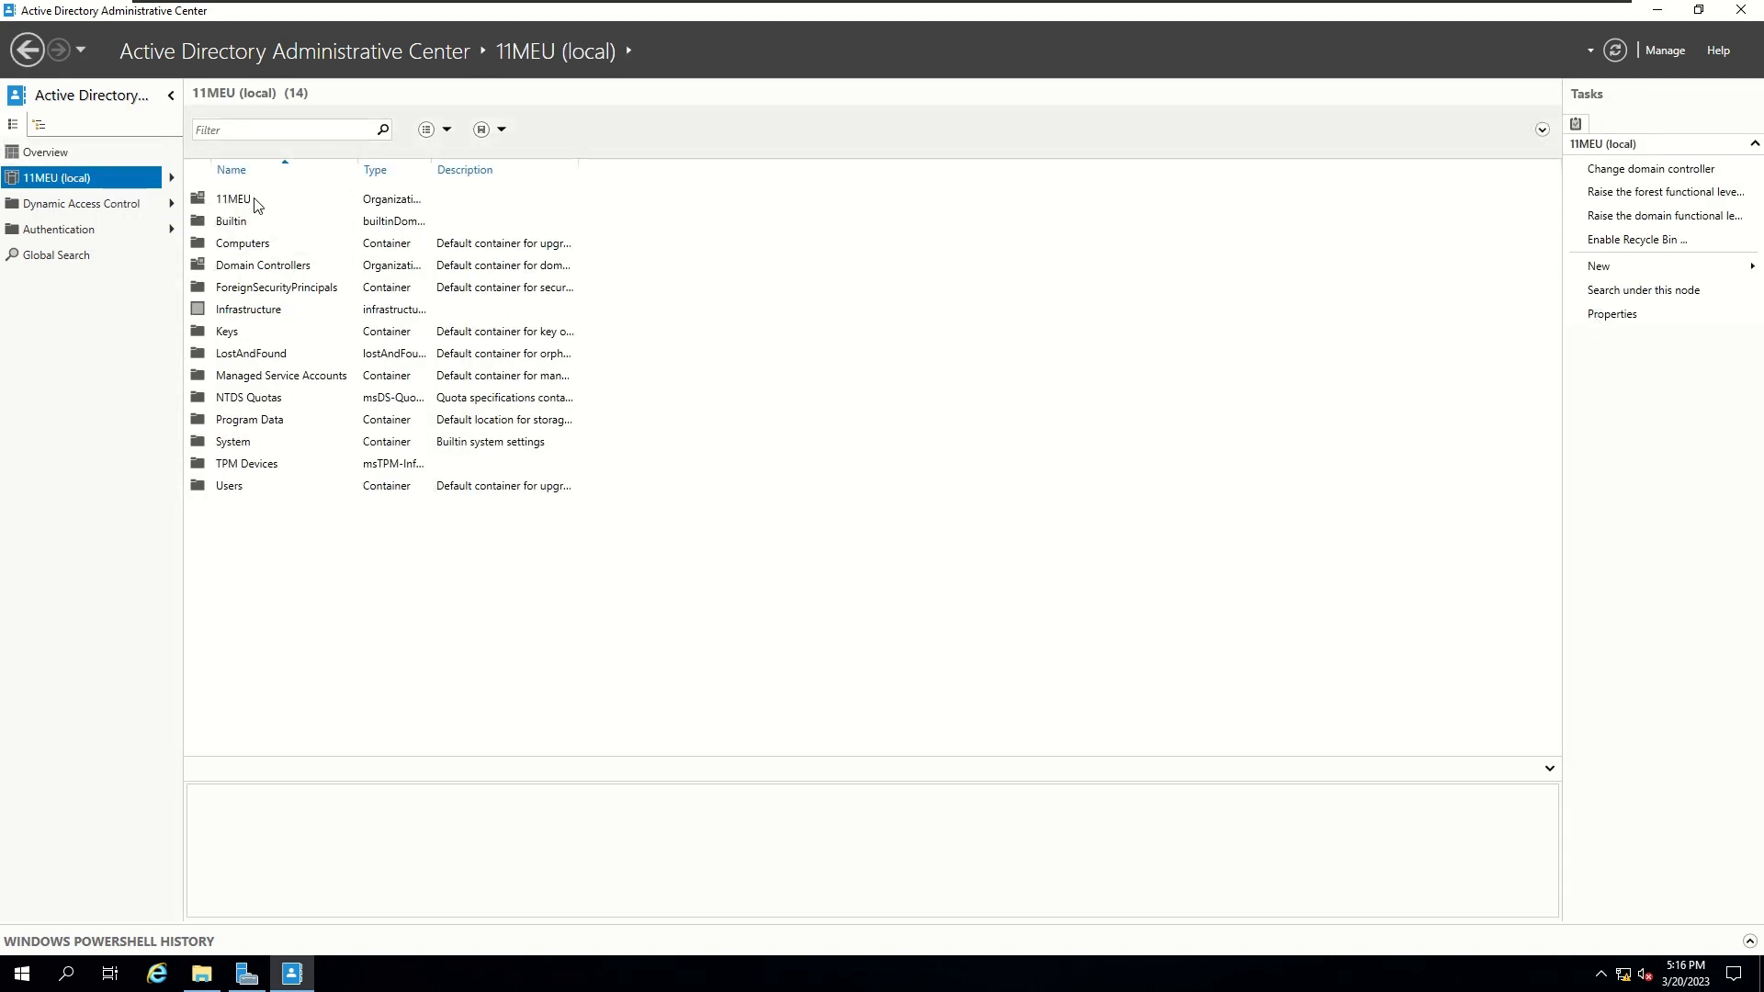
pyautogui.click(171, 177)
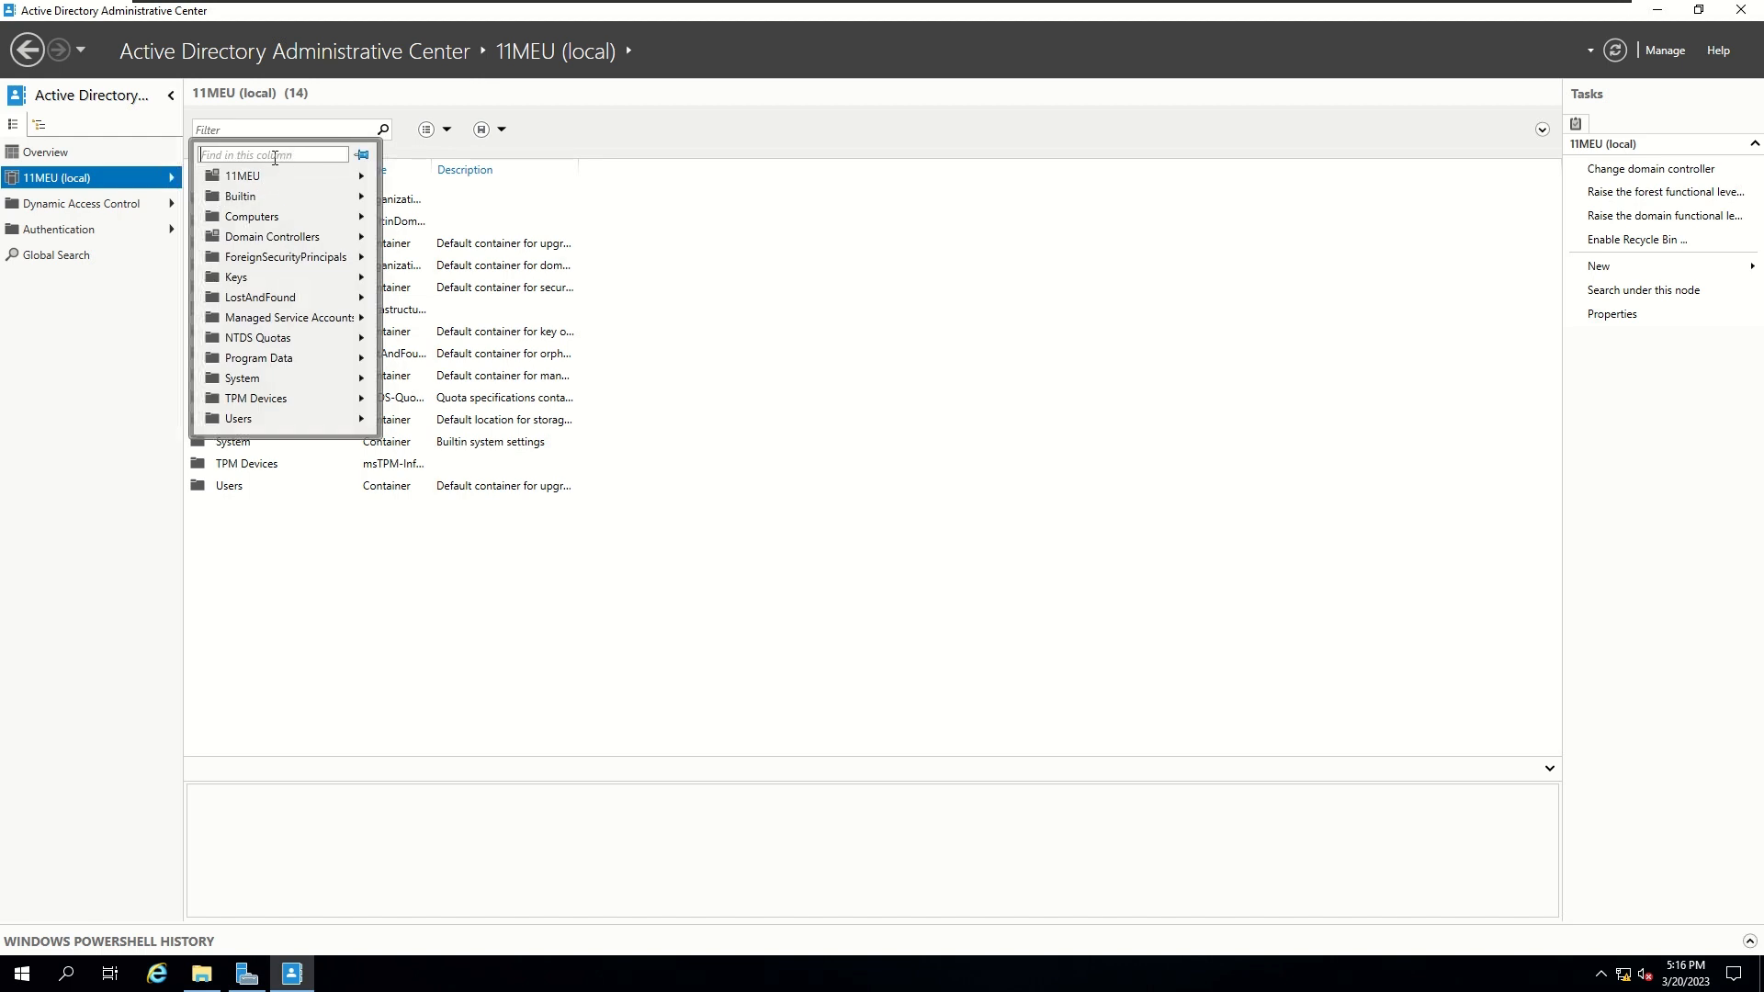
pyautogui.click(171, 177)
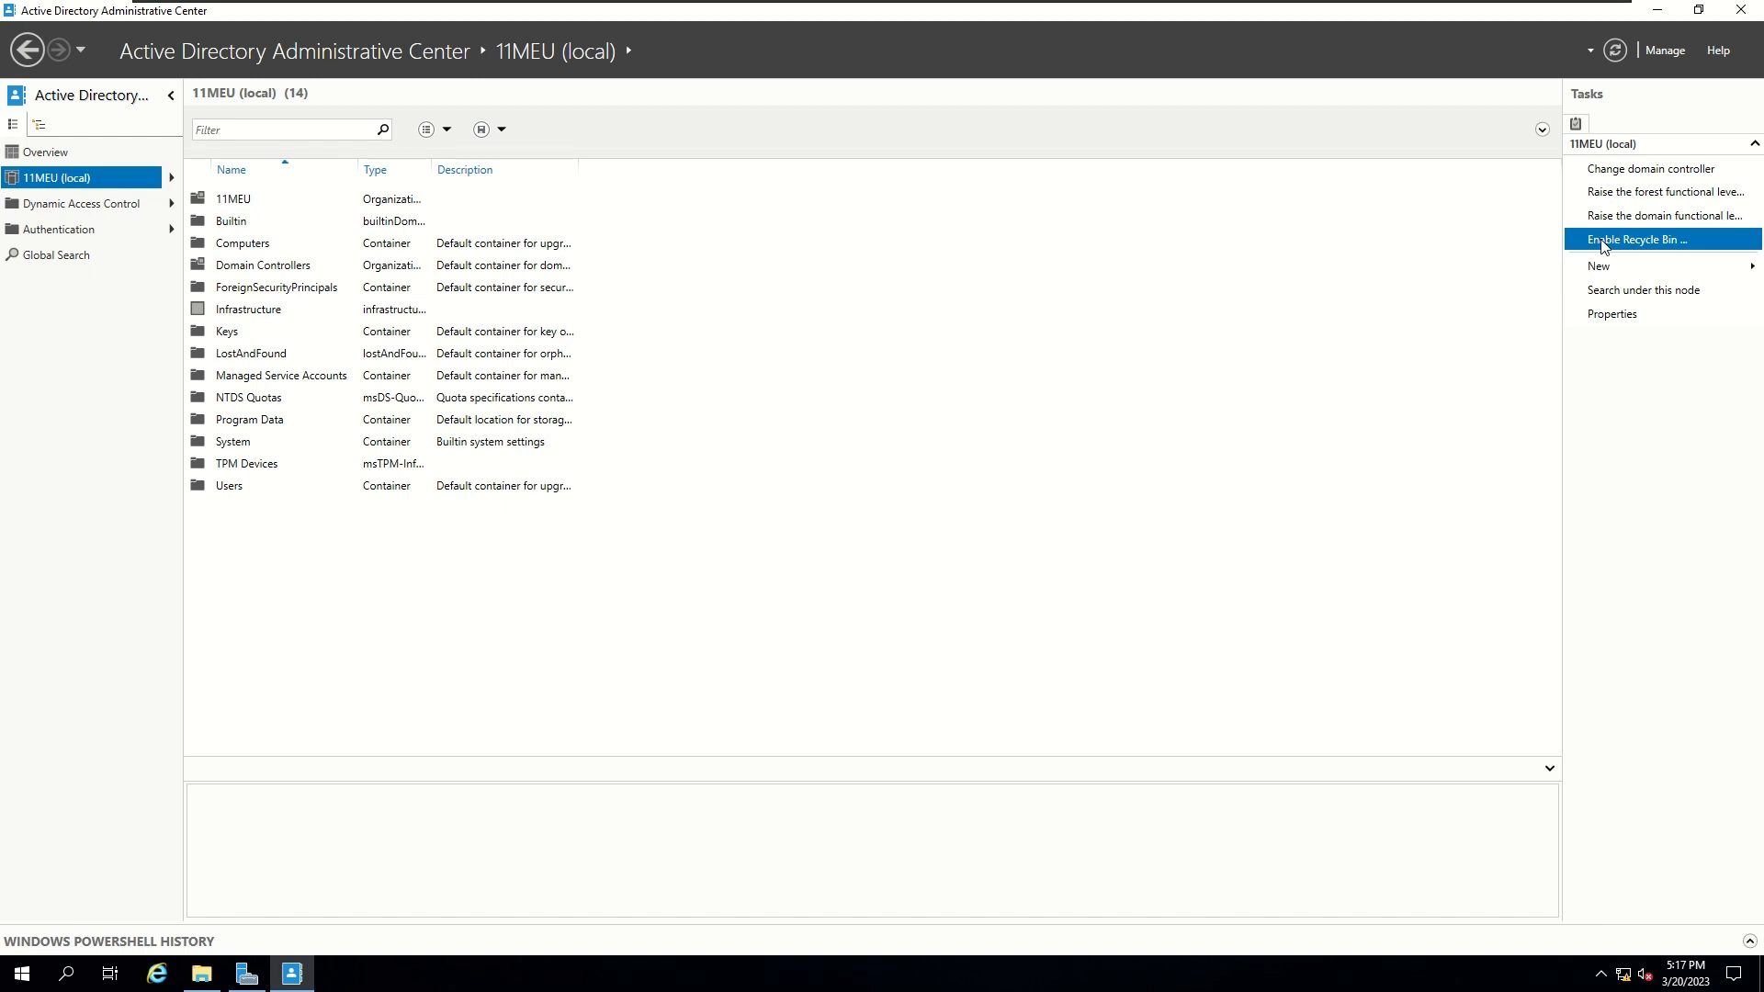
# - Enable the AD Recycle Bin, confirm both prompts, and refresh the view
pyautogui.click(1700, 241)
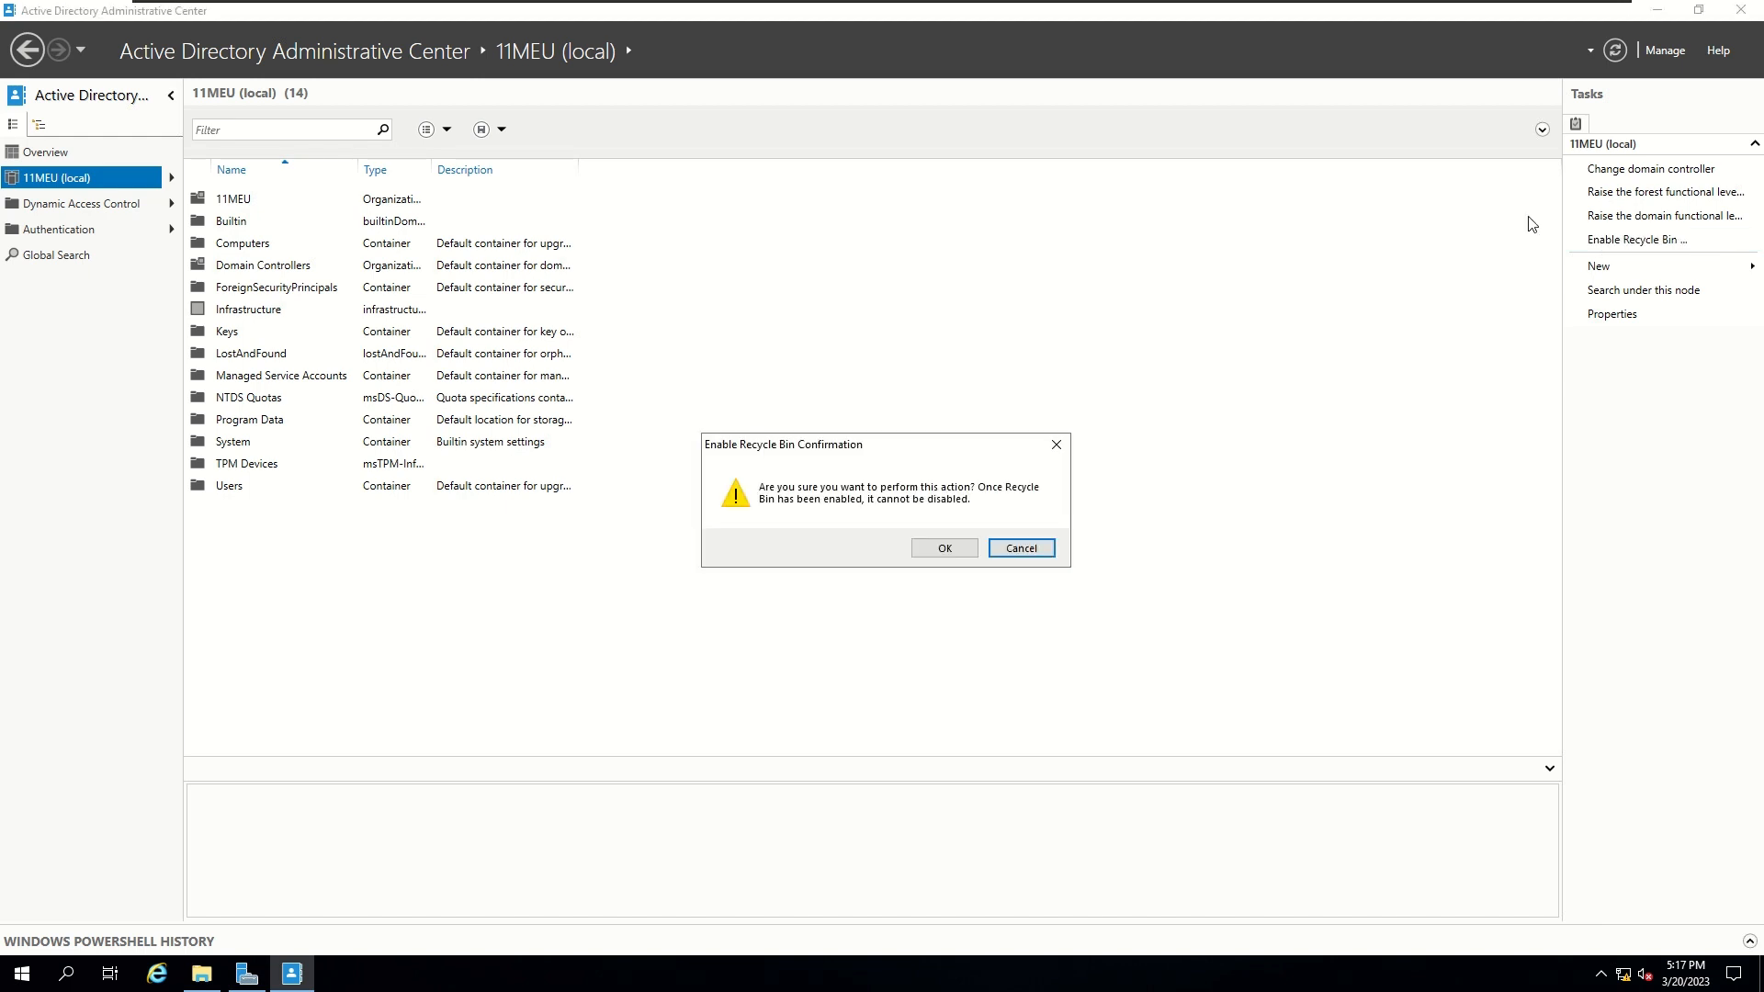
pyautogui.click(955, 556)
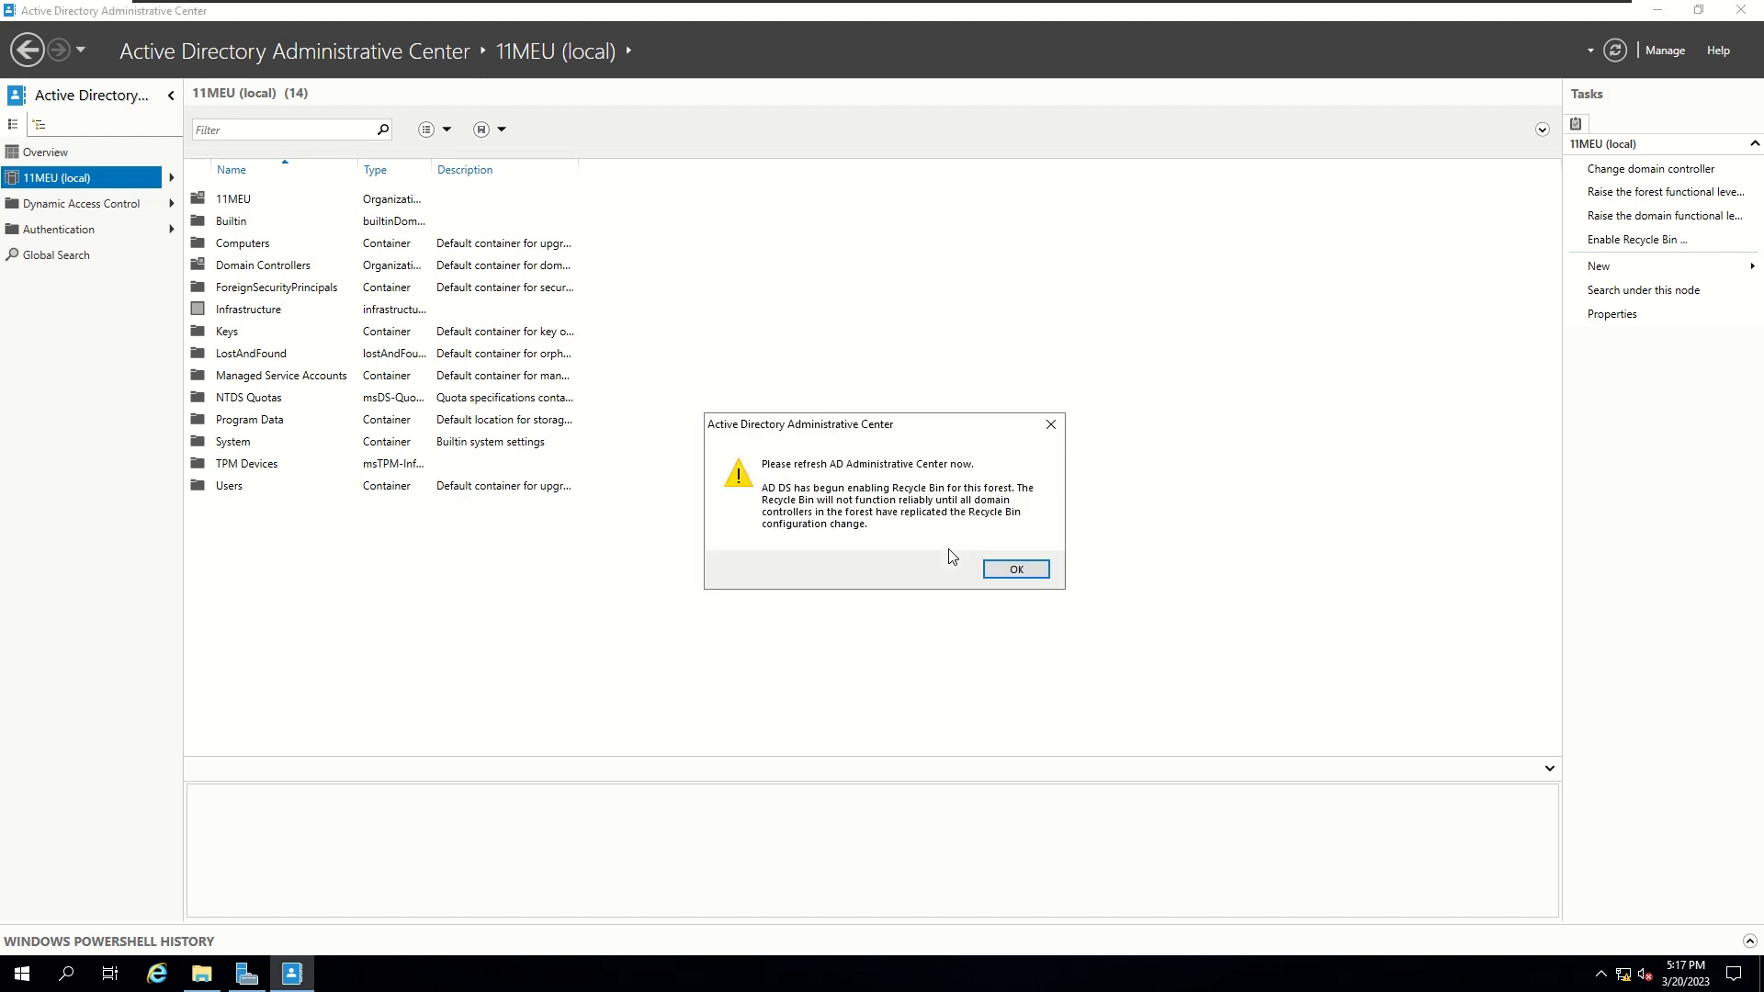
pyautogui.click(1013, 571)
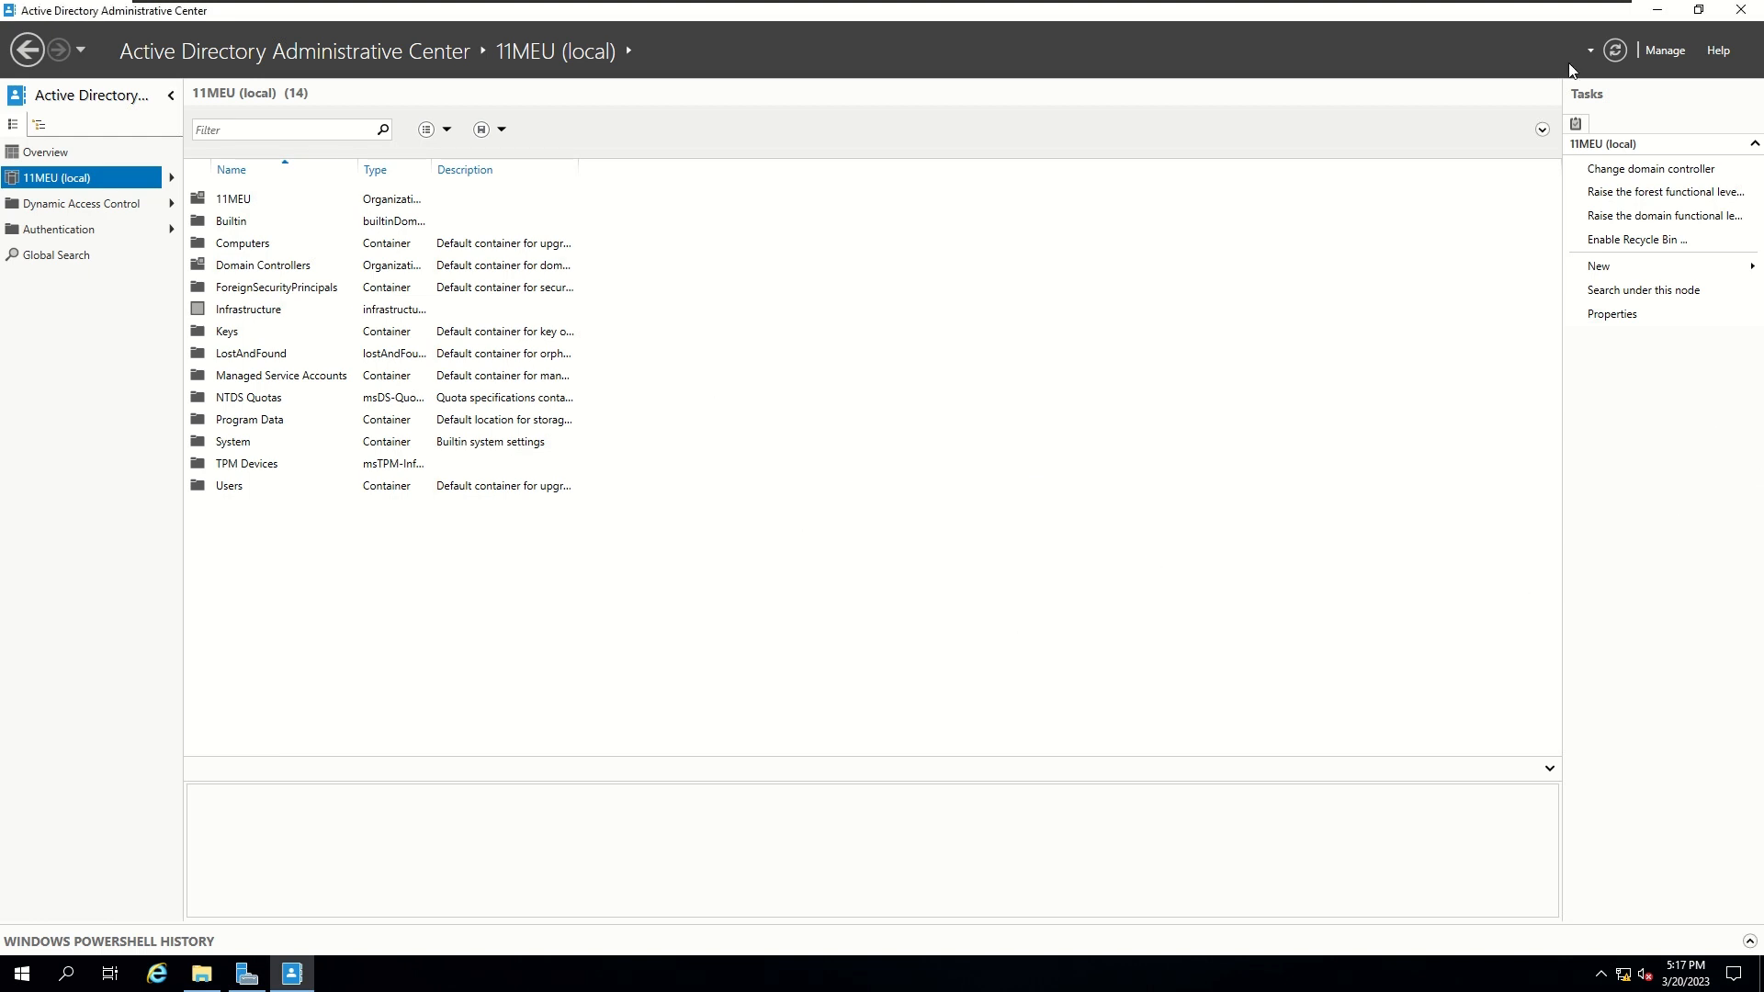
pyautogui.click(1617, 51)
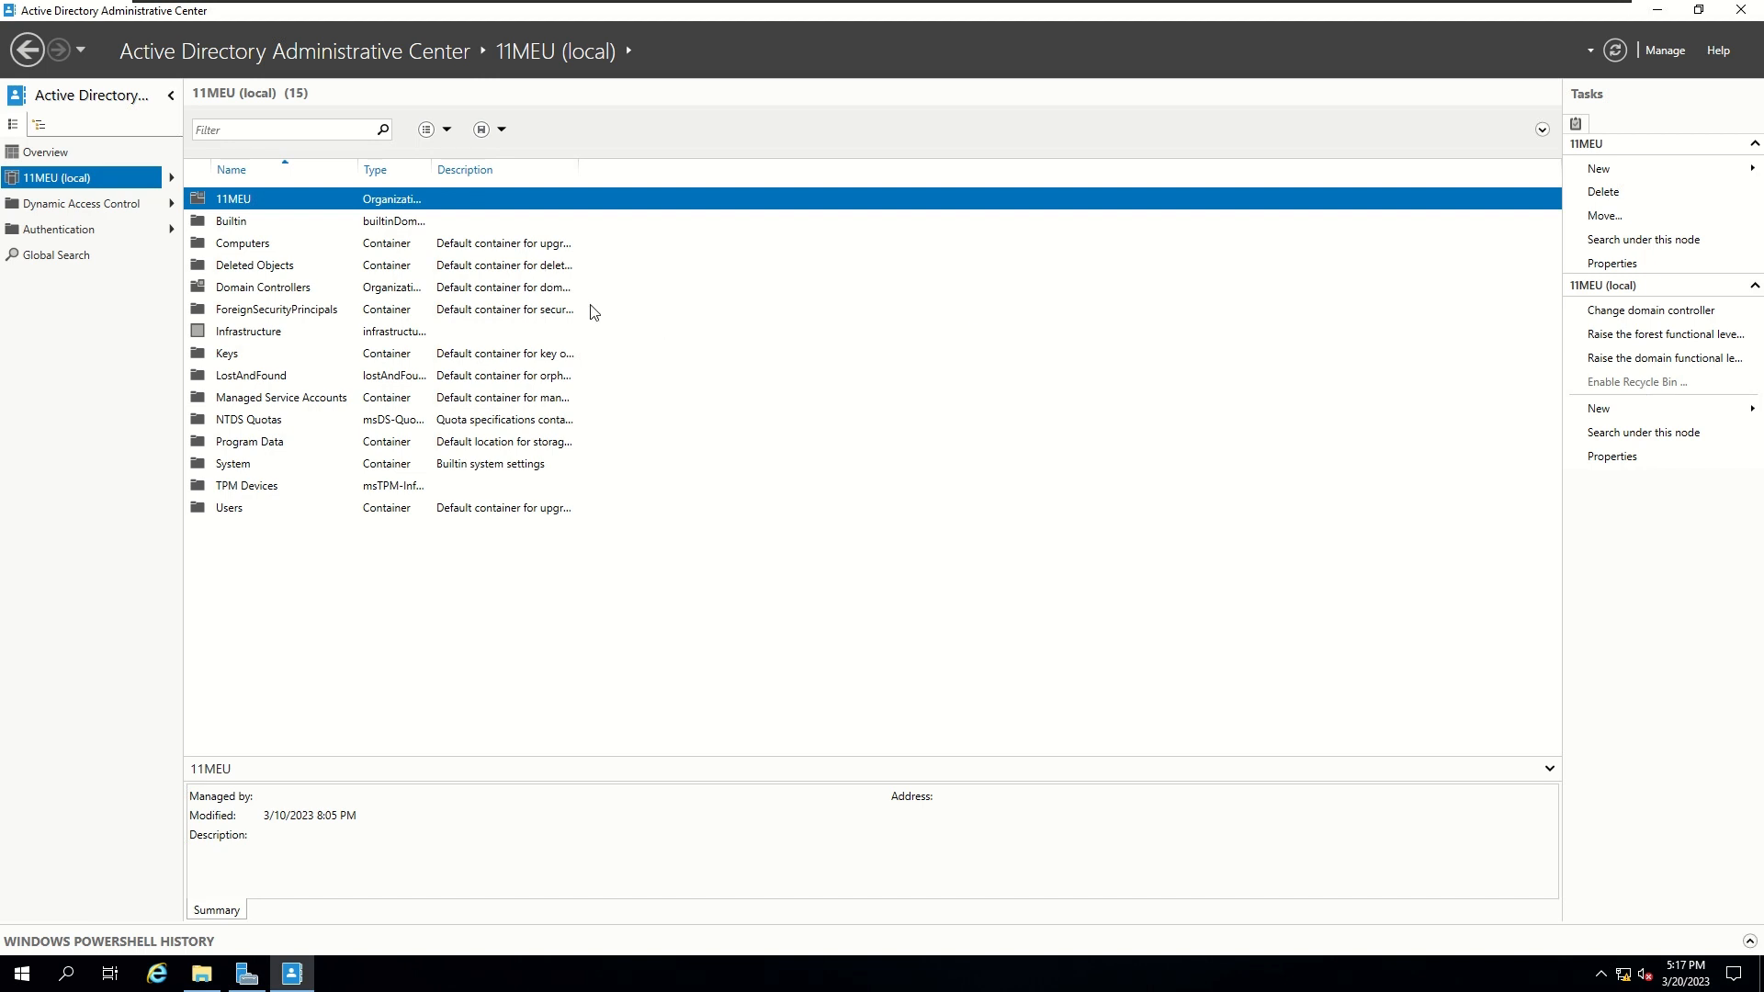
# - Open the empty Deleted Objects container under 11MEU (local) and search Windows for 'user'
pyautogui.click(273, 264)
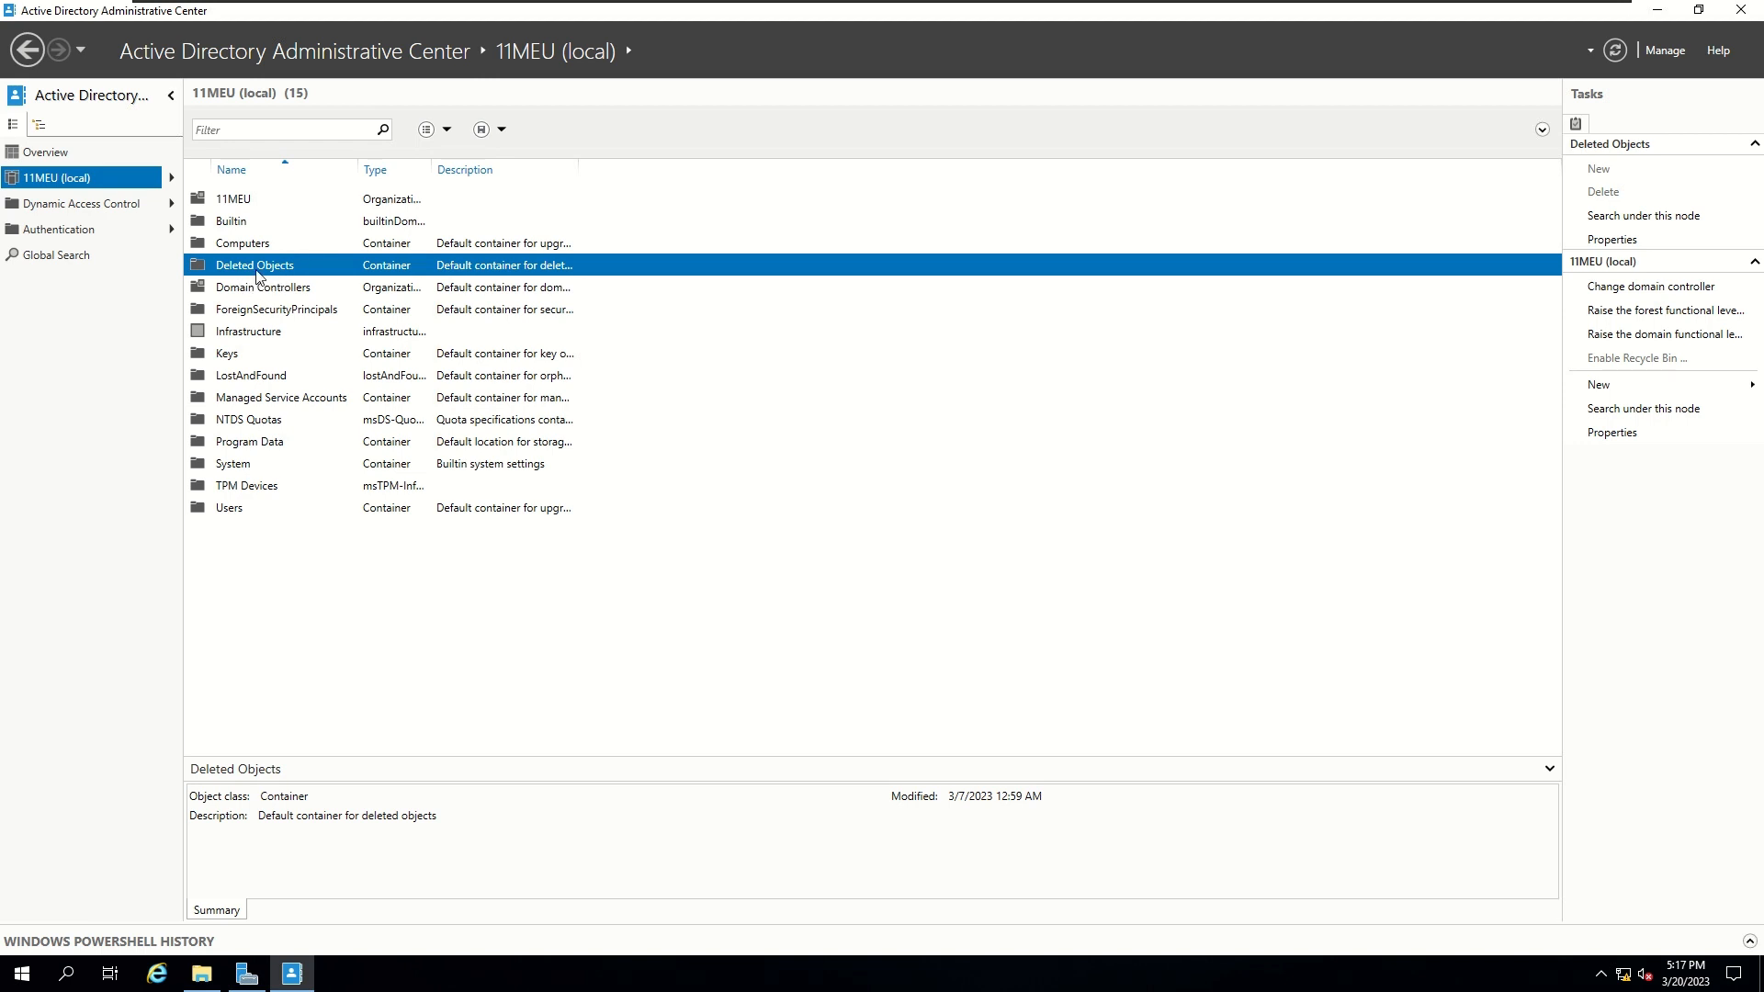
pyautogui.doubleClick(320, 267)
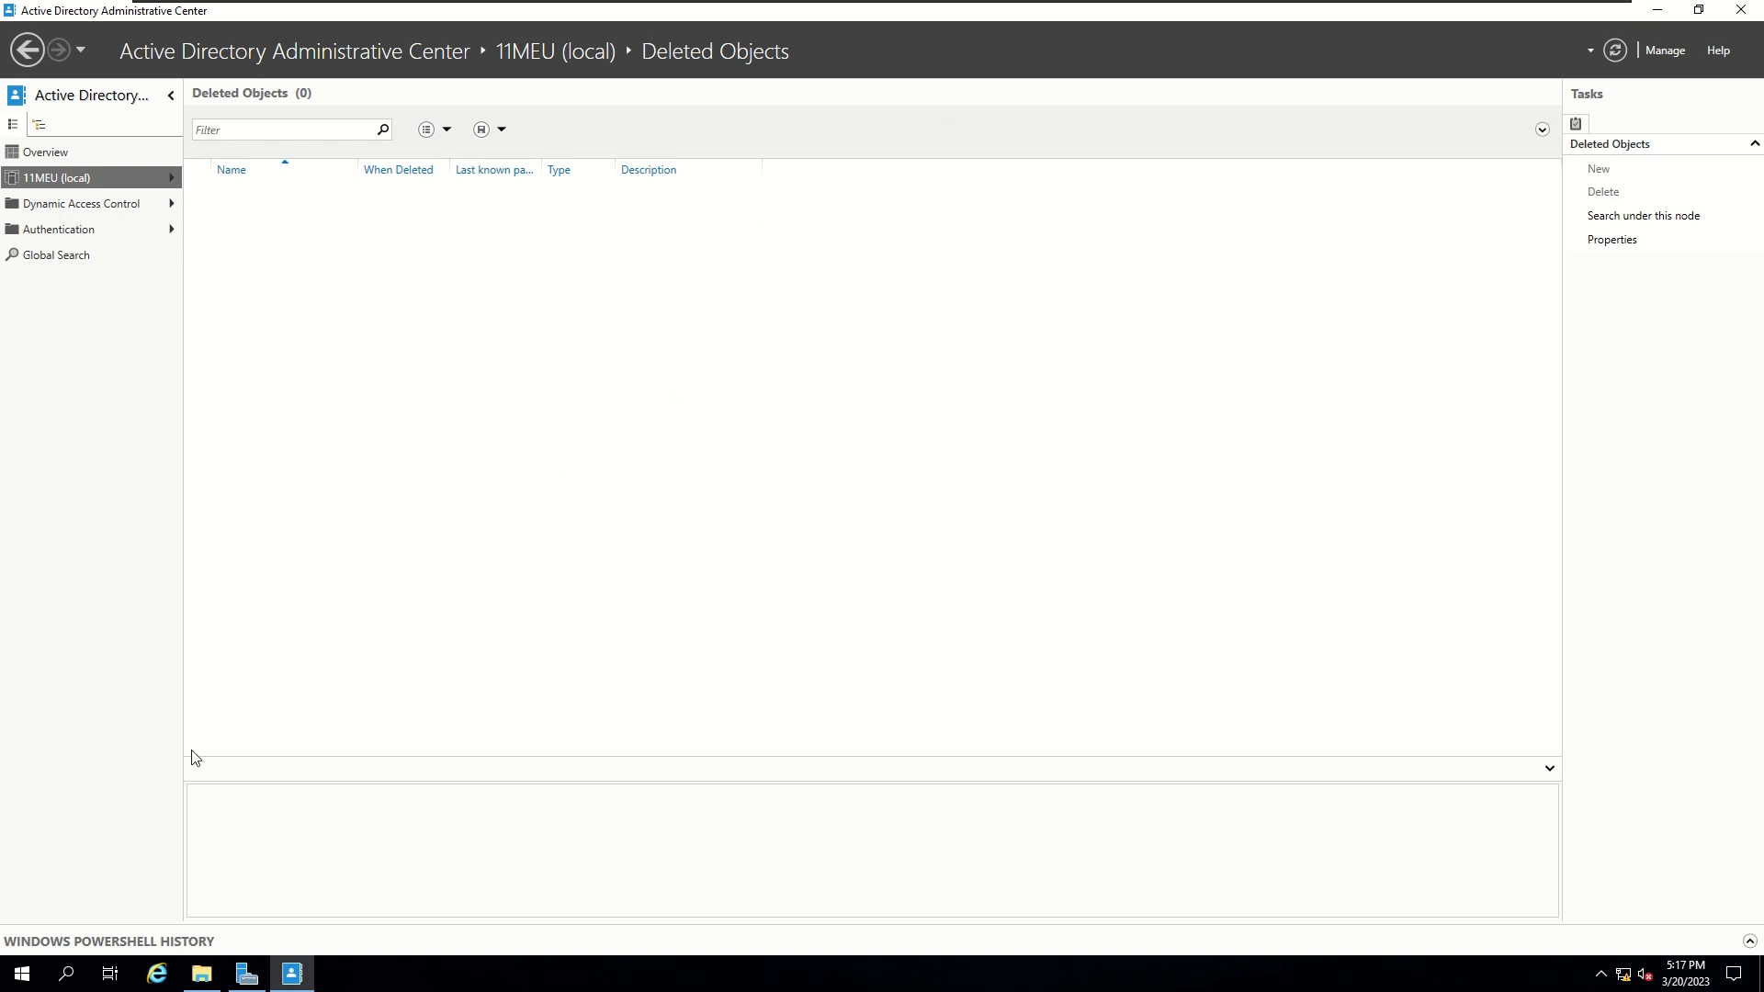
pyautogui.press('super')
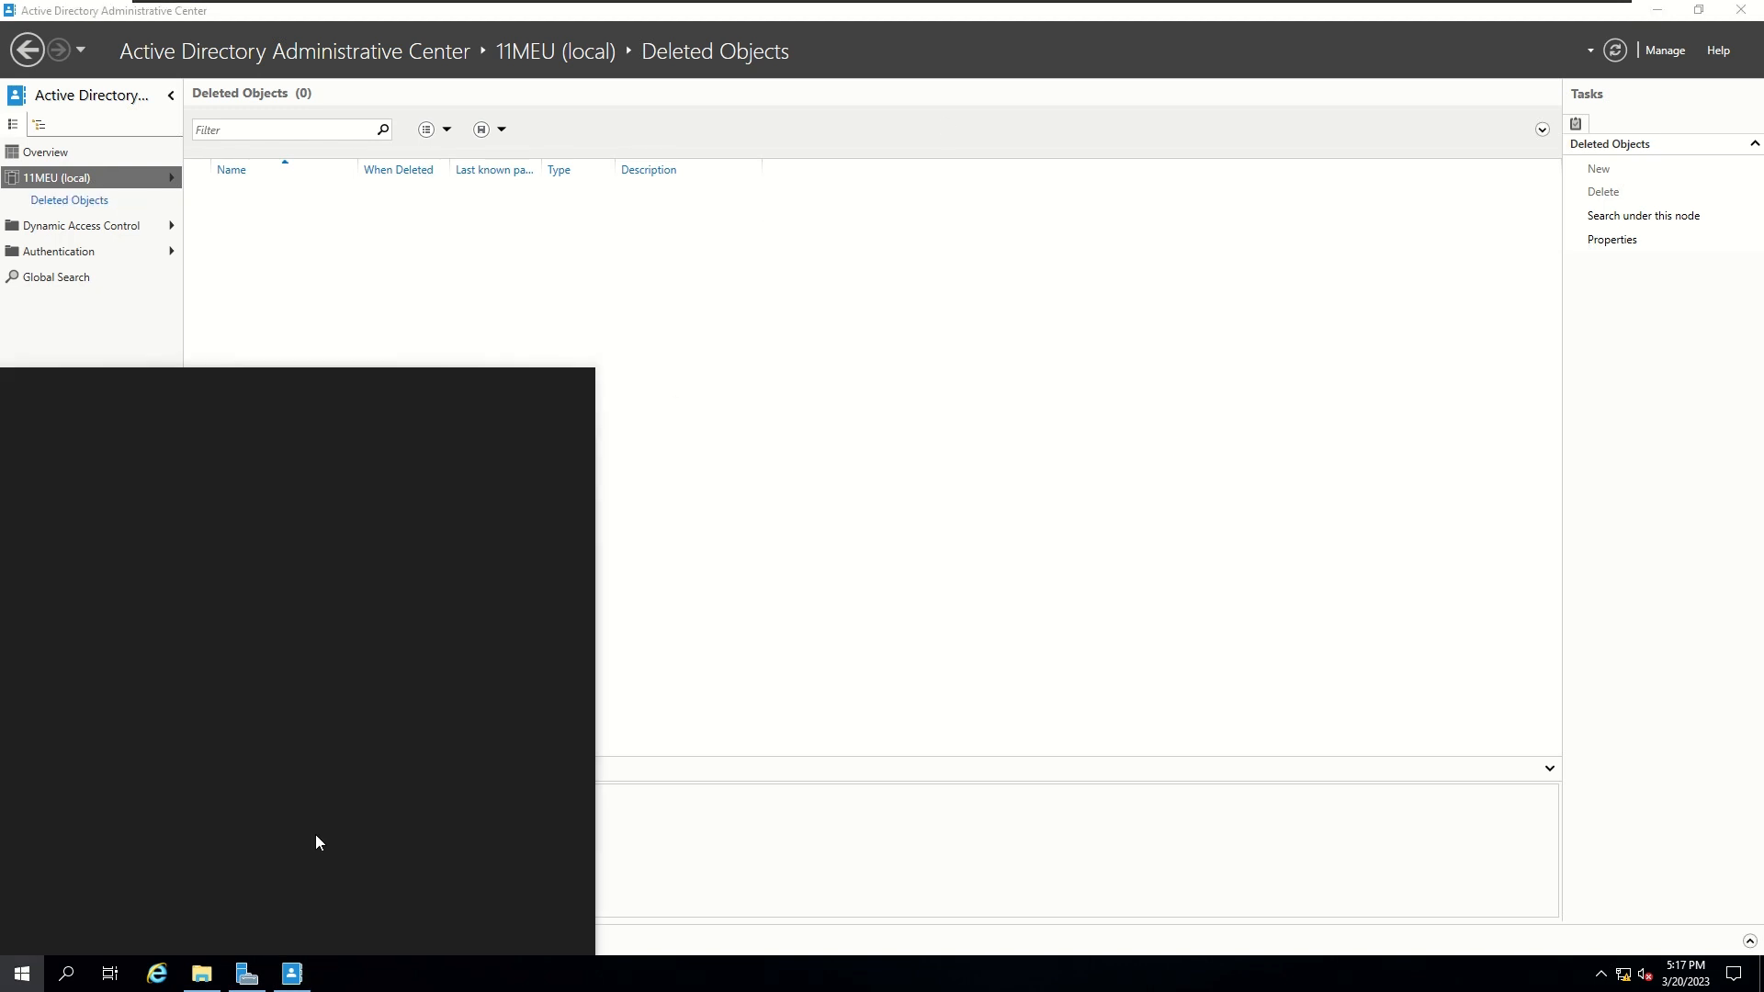
pyautogui.write('user')
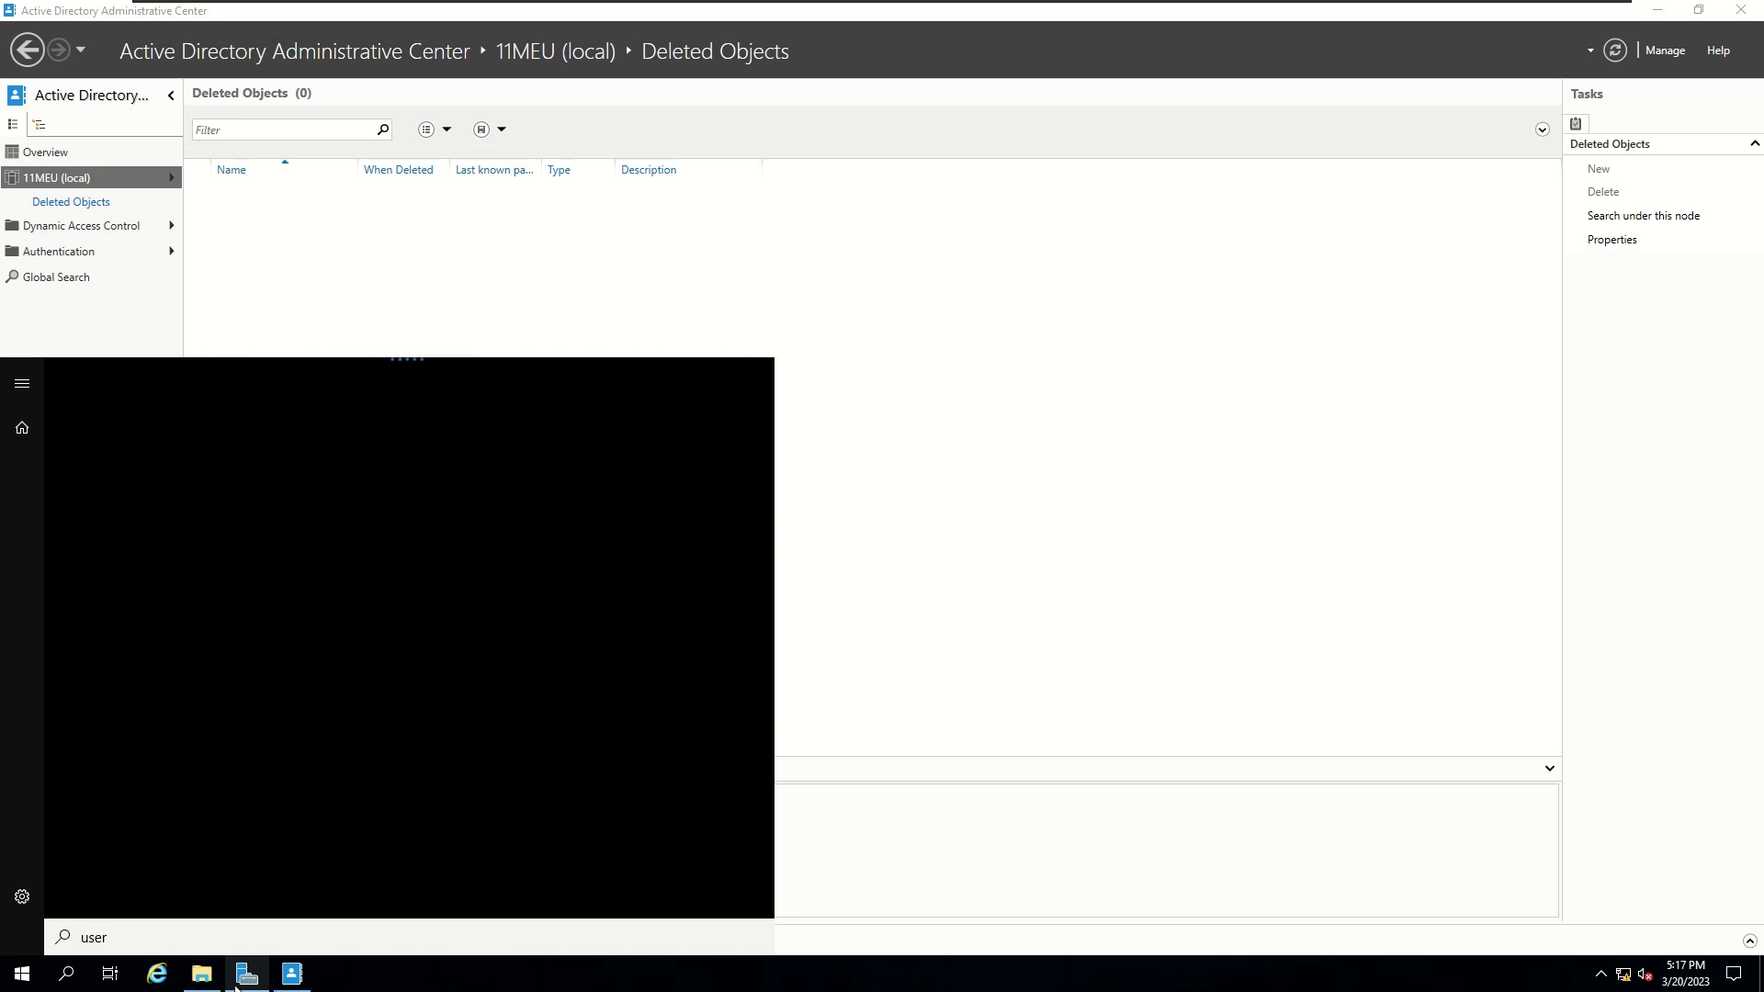
# - Launch Active Directory Users and Computers from Server Manager and browse to 11MEU Users > Systems
pyautogui.click(265, 976)
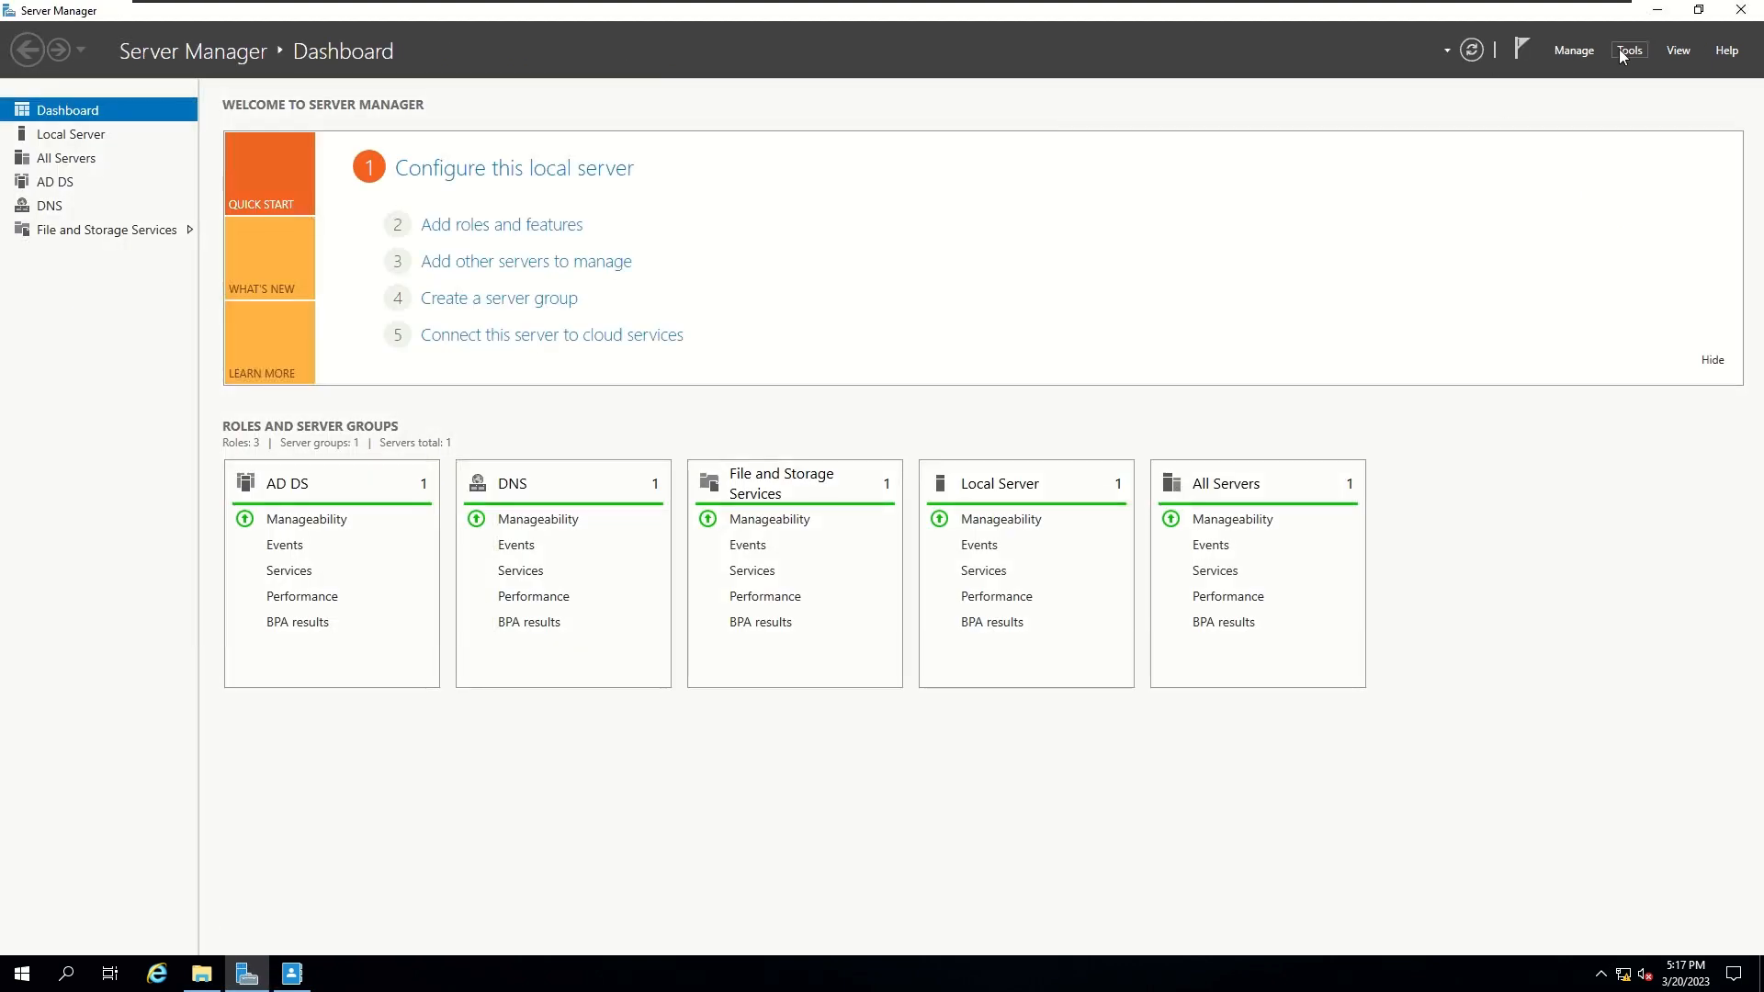
pyautogui.click(1638, 53)
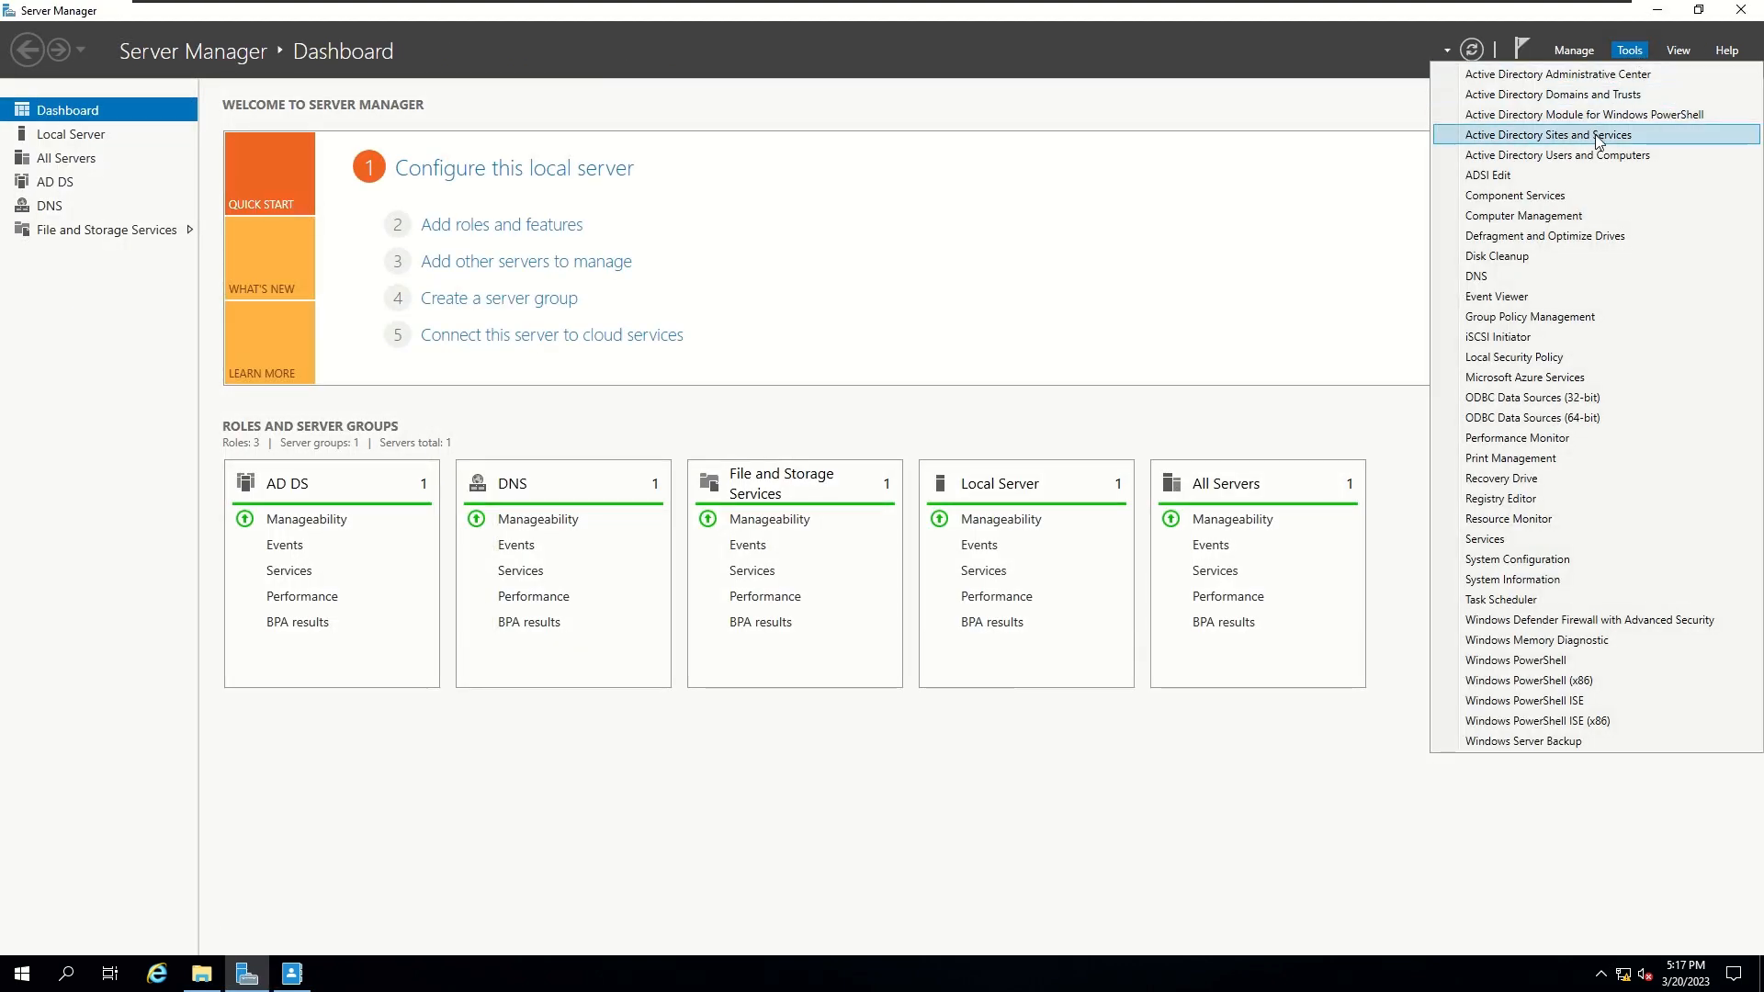
pyautogui.click(1619, 155)
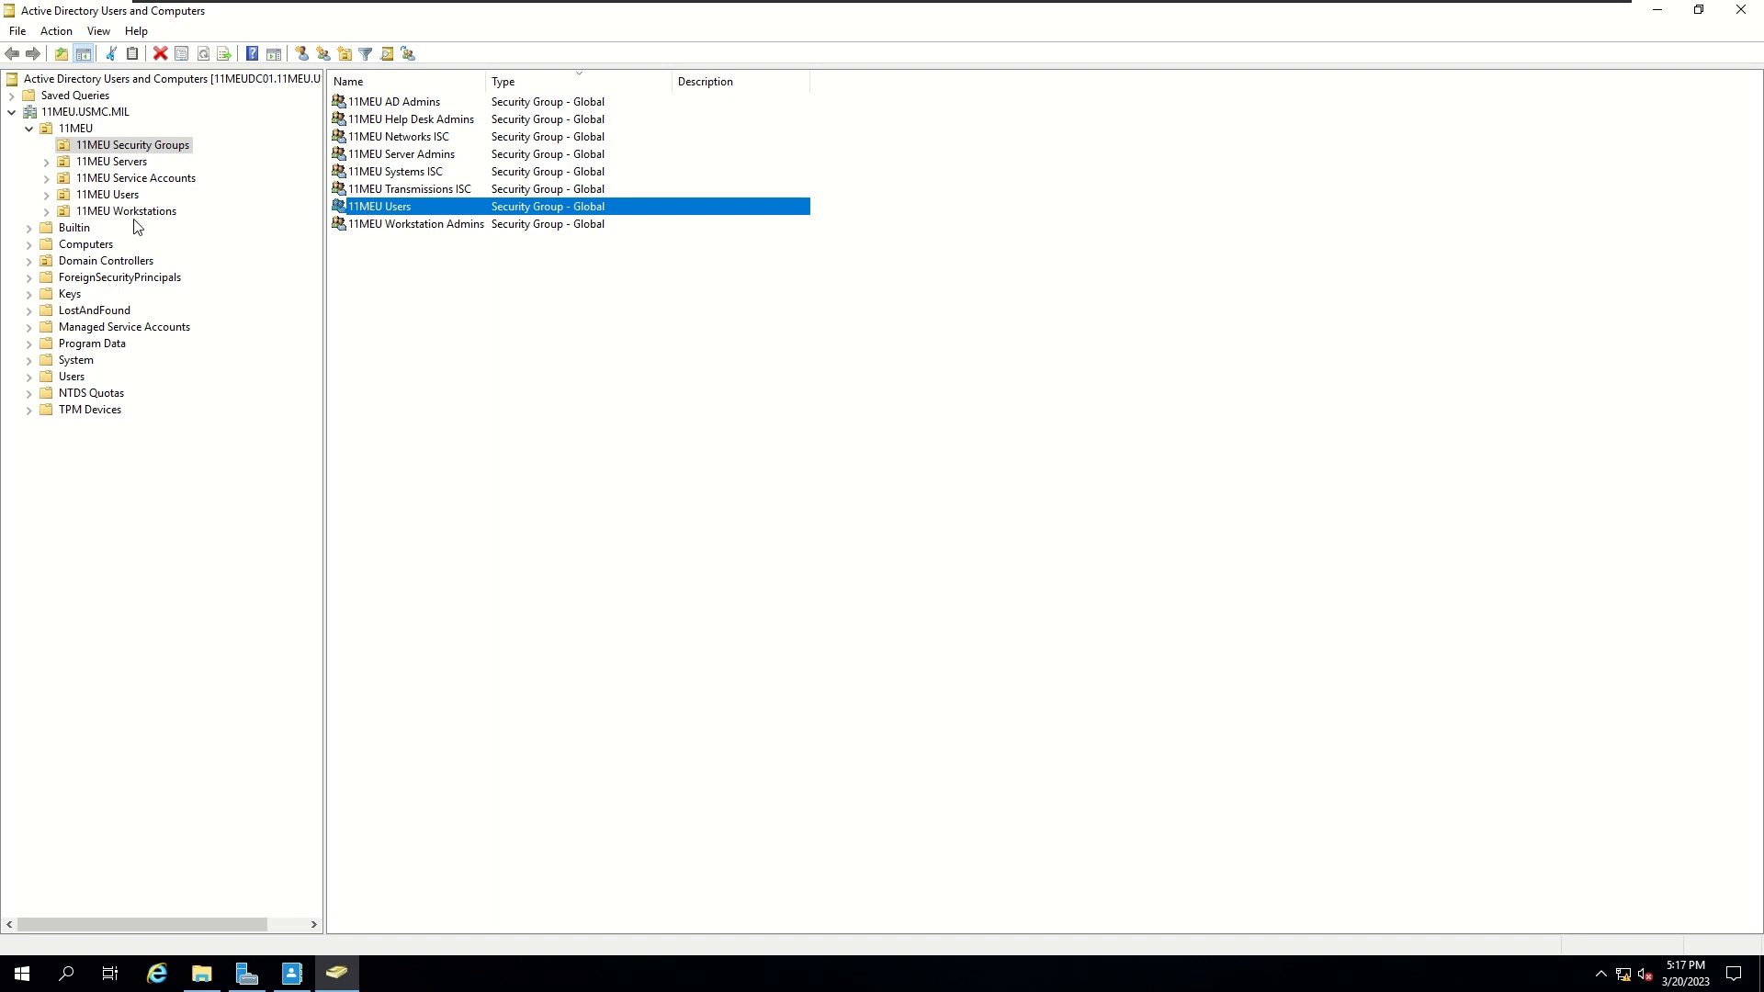
pyautogui.doubleClick(371, 210)
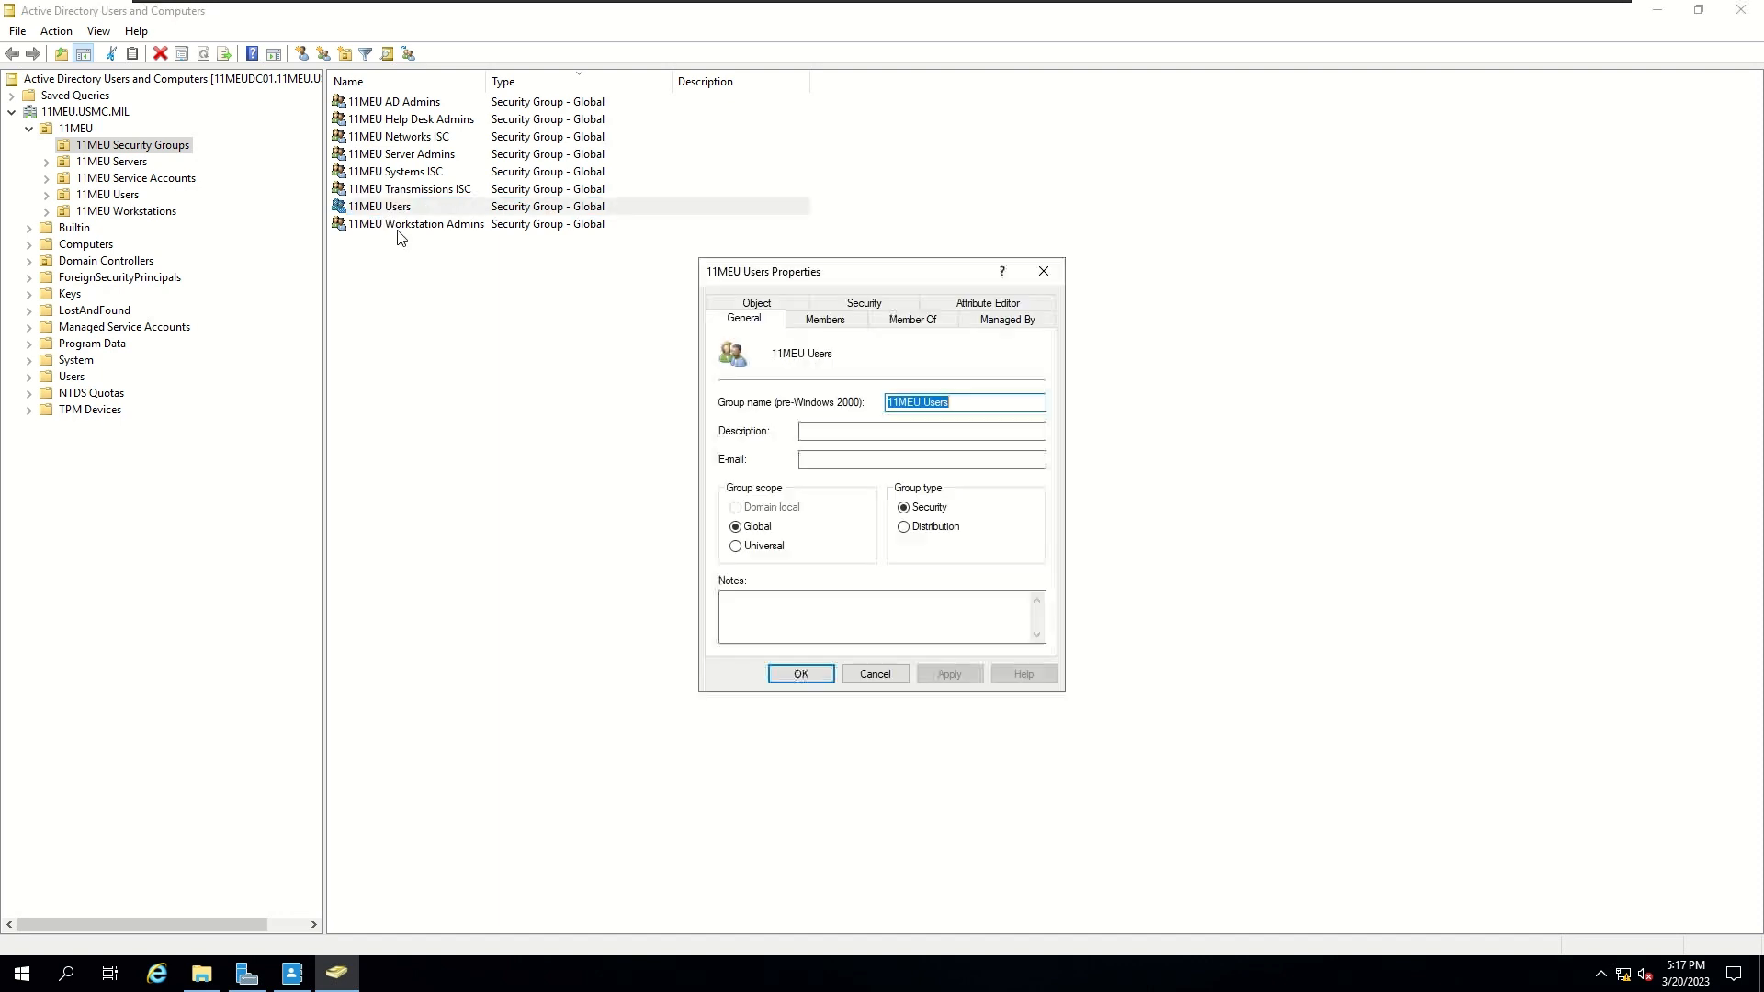
pyautogui.click(875, 674)
pyautogui.click(127, 196)
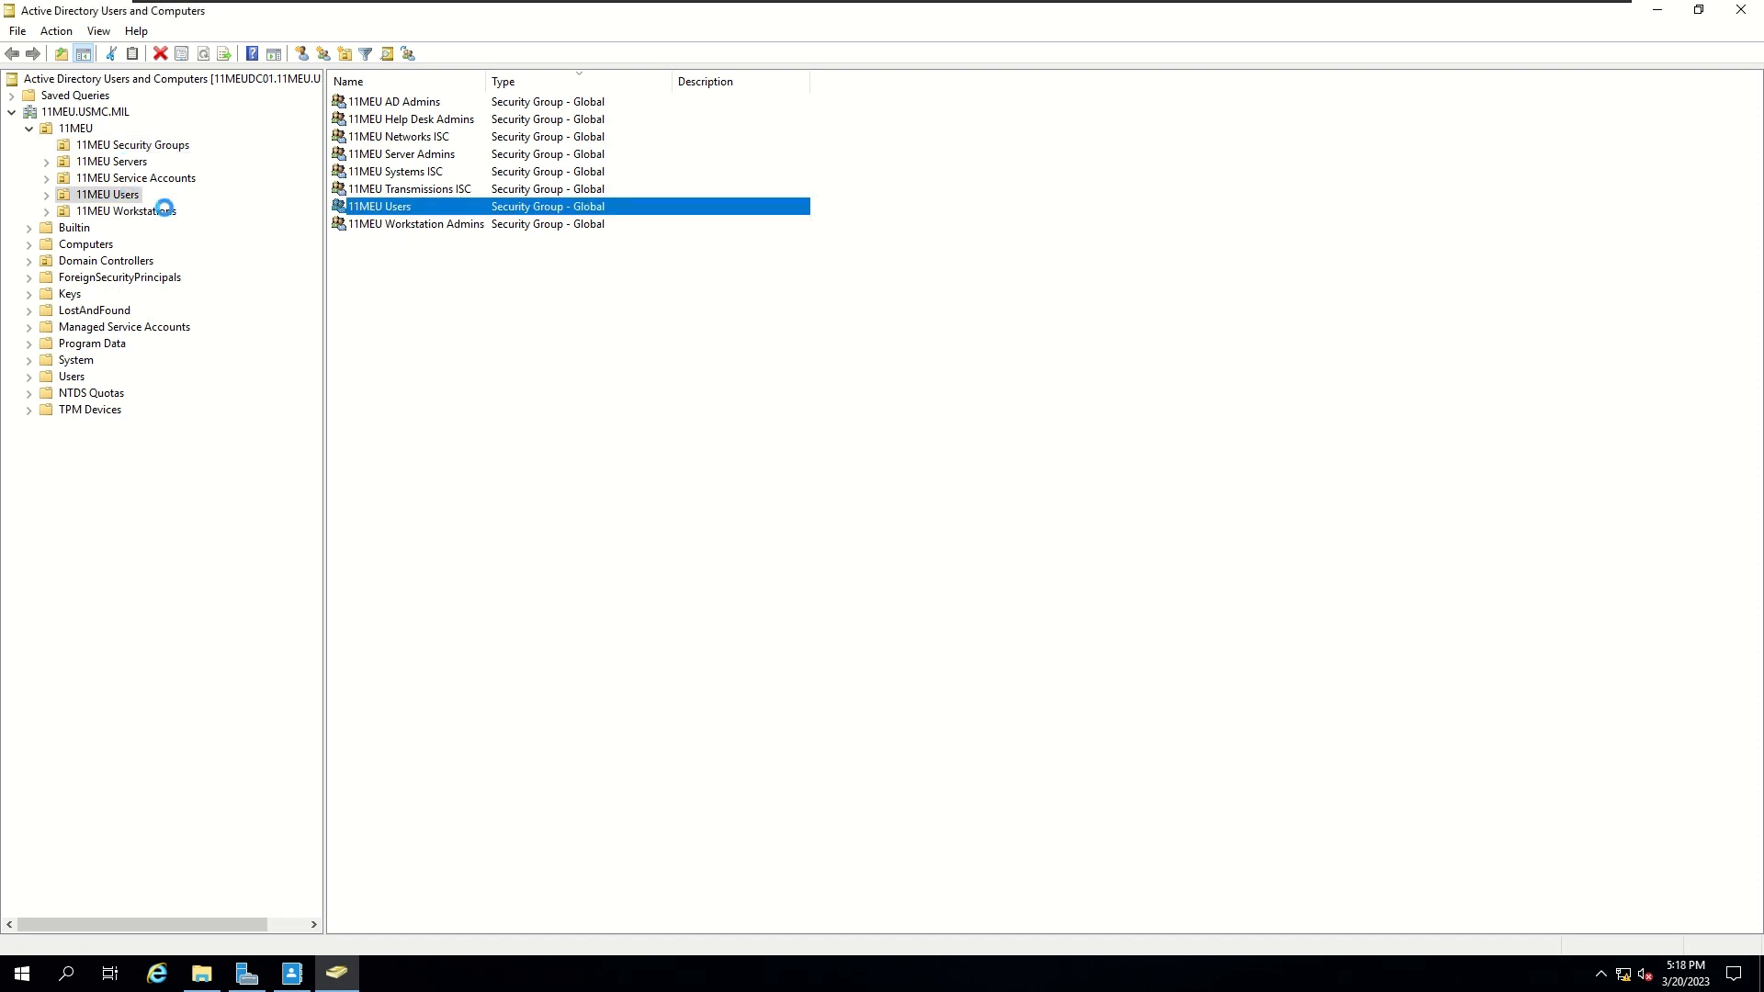
pyautogui.doubleClick(410, 138)
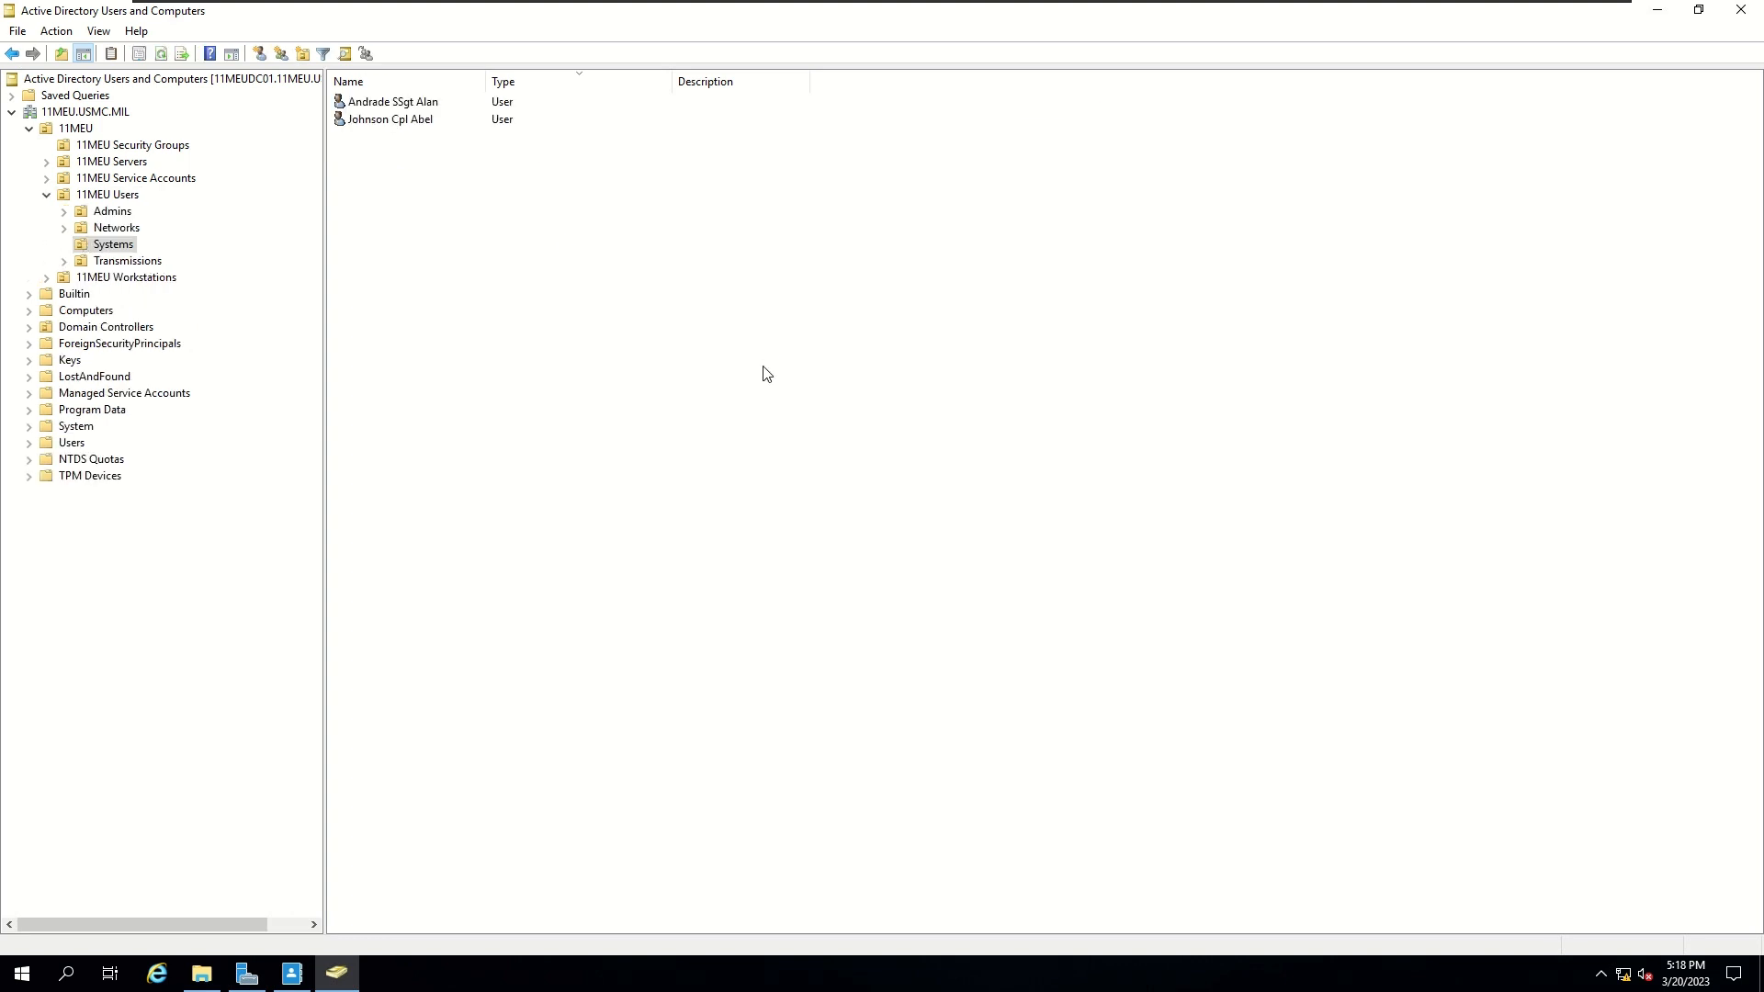
# - Delete one user account from the Systems OU, confirming with Yes
pyautogui.click(395, 127)
pyautogui.rightClick(404, 127)
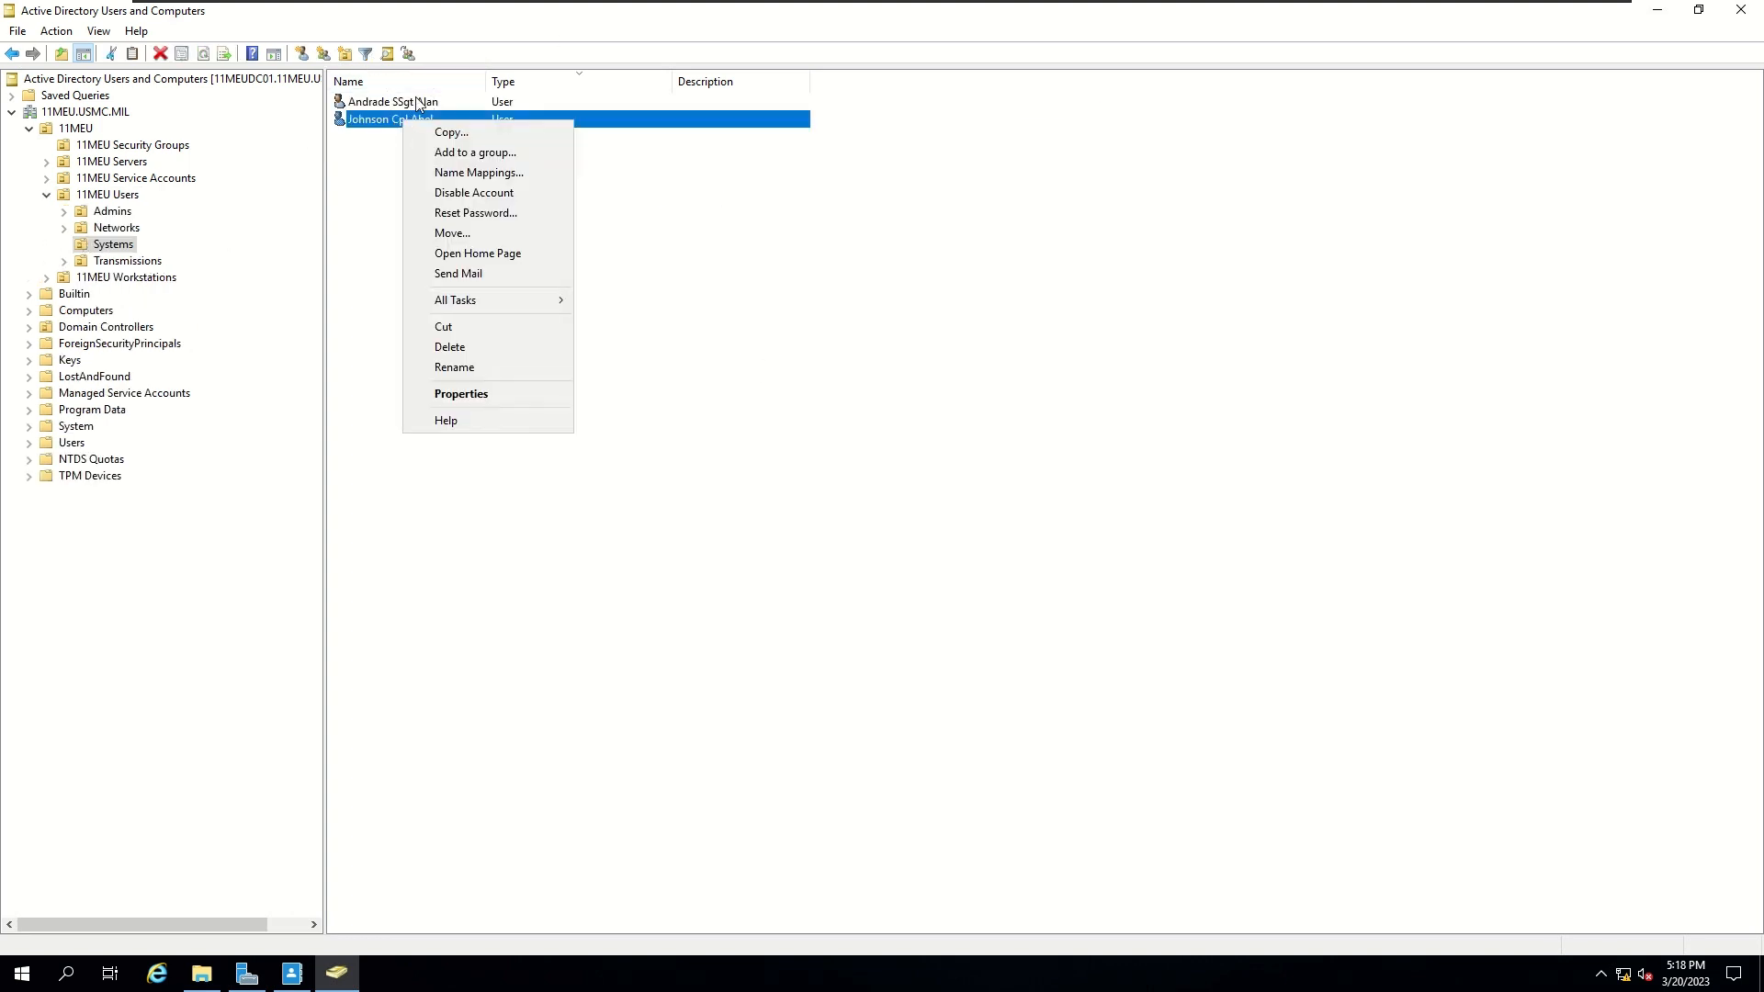
pyautogui.click(476, 348)
pyautogui.click(952, 555)
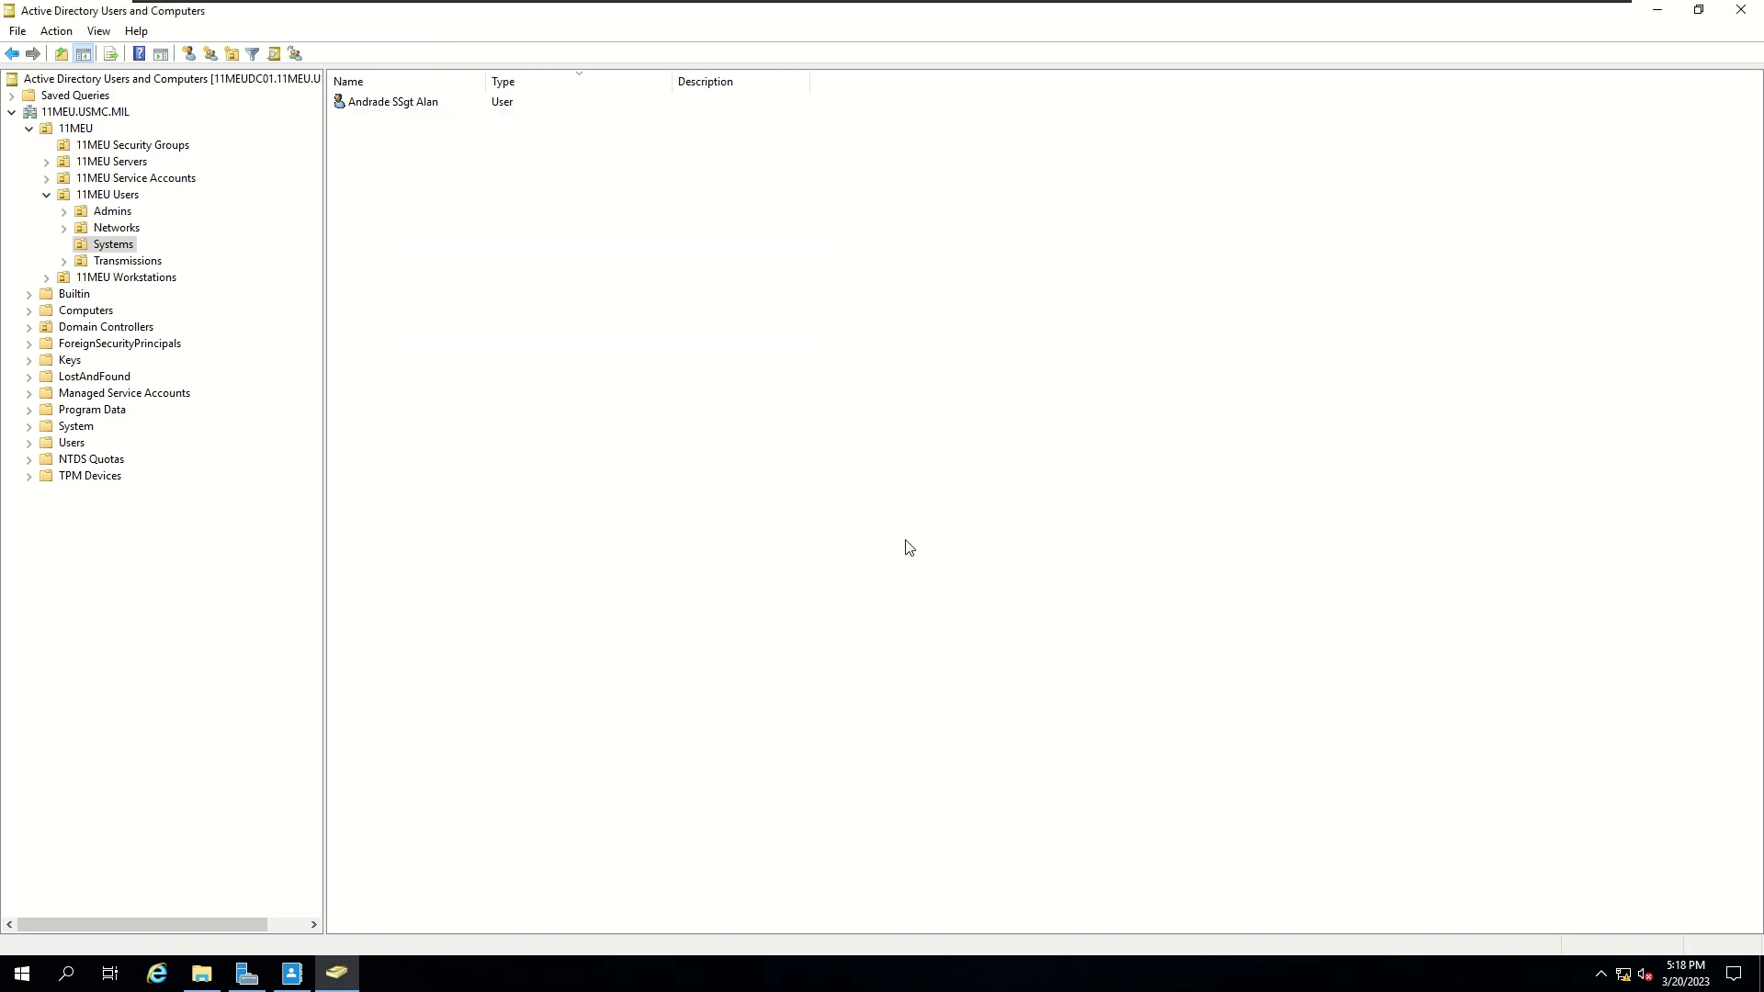
pyautogui.click(1658, 11)
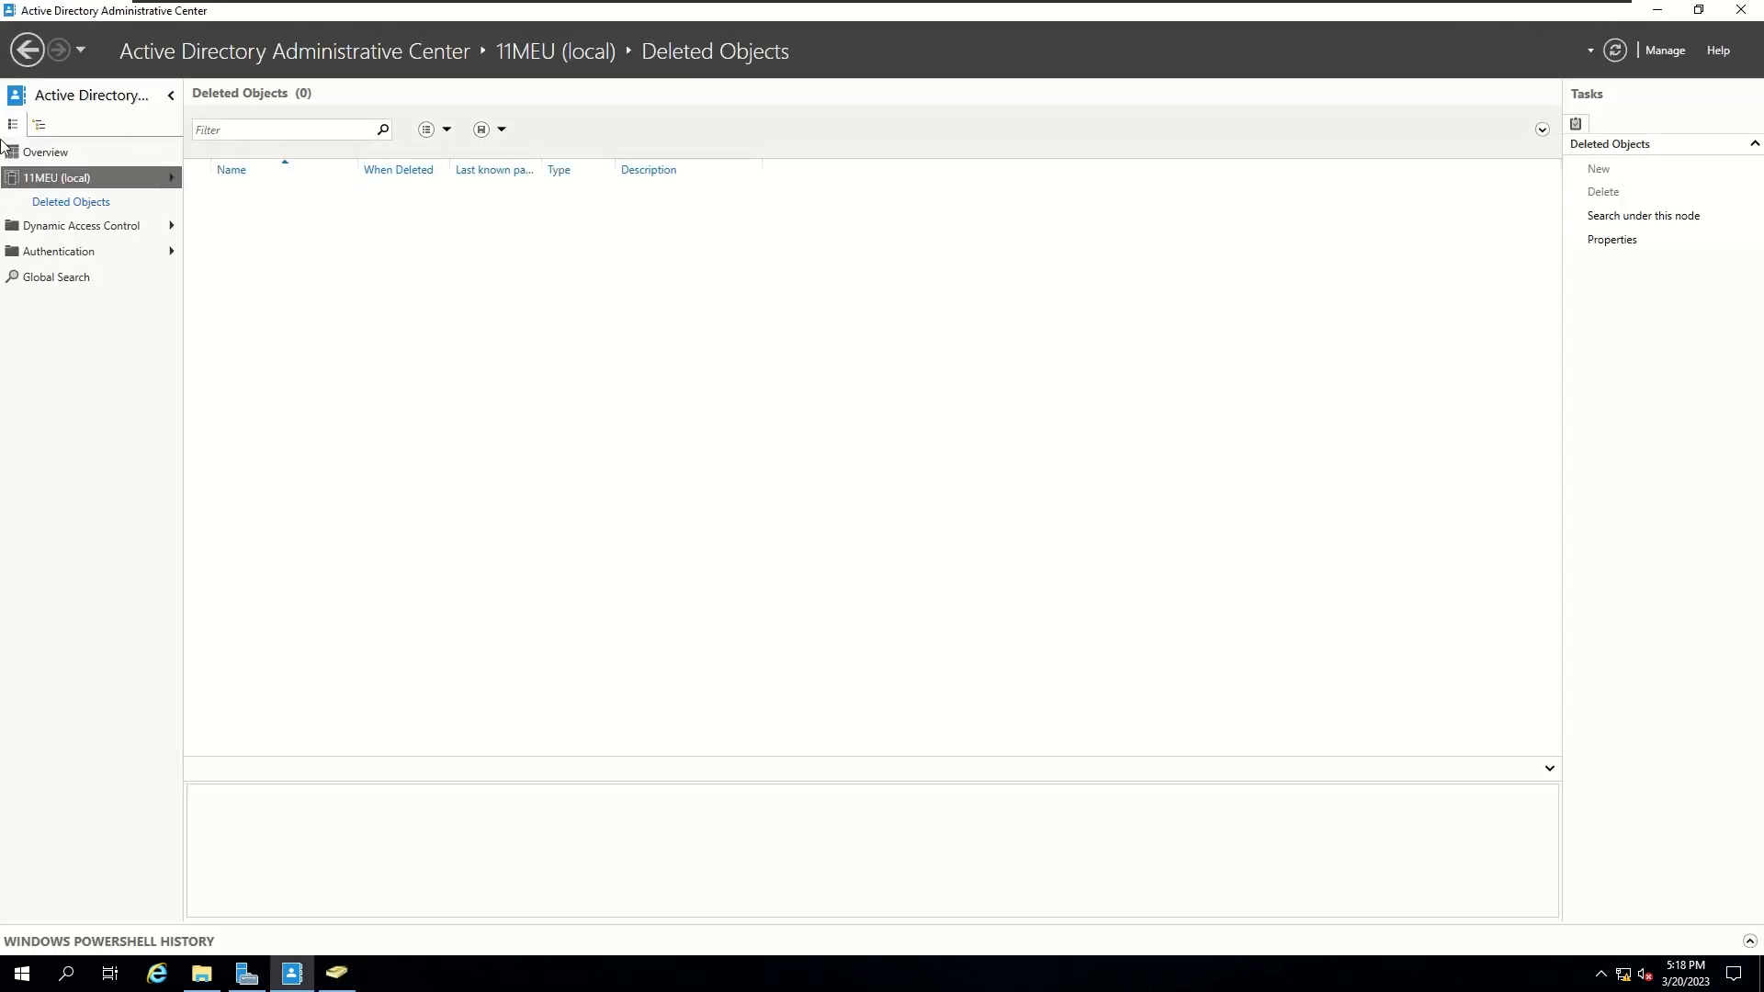
# - Restore the deleted user from Deleted Objects, then refresh the Systems OU in ADUC to confirm its return
pyautogui.click(1617, 50)
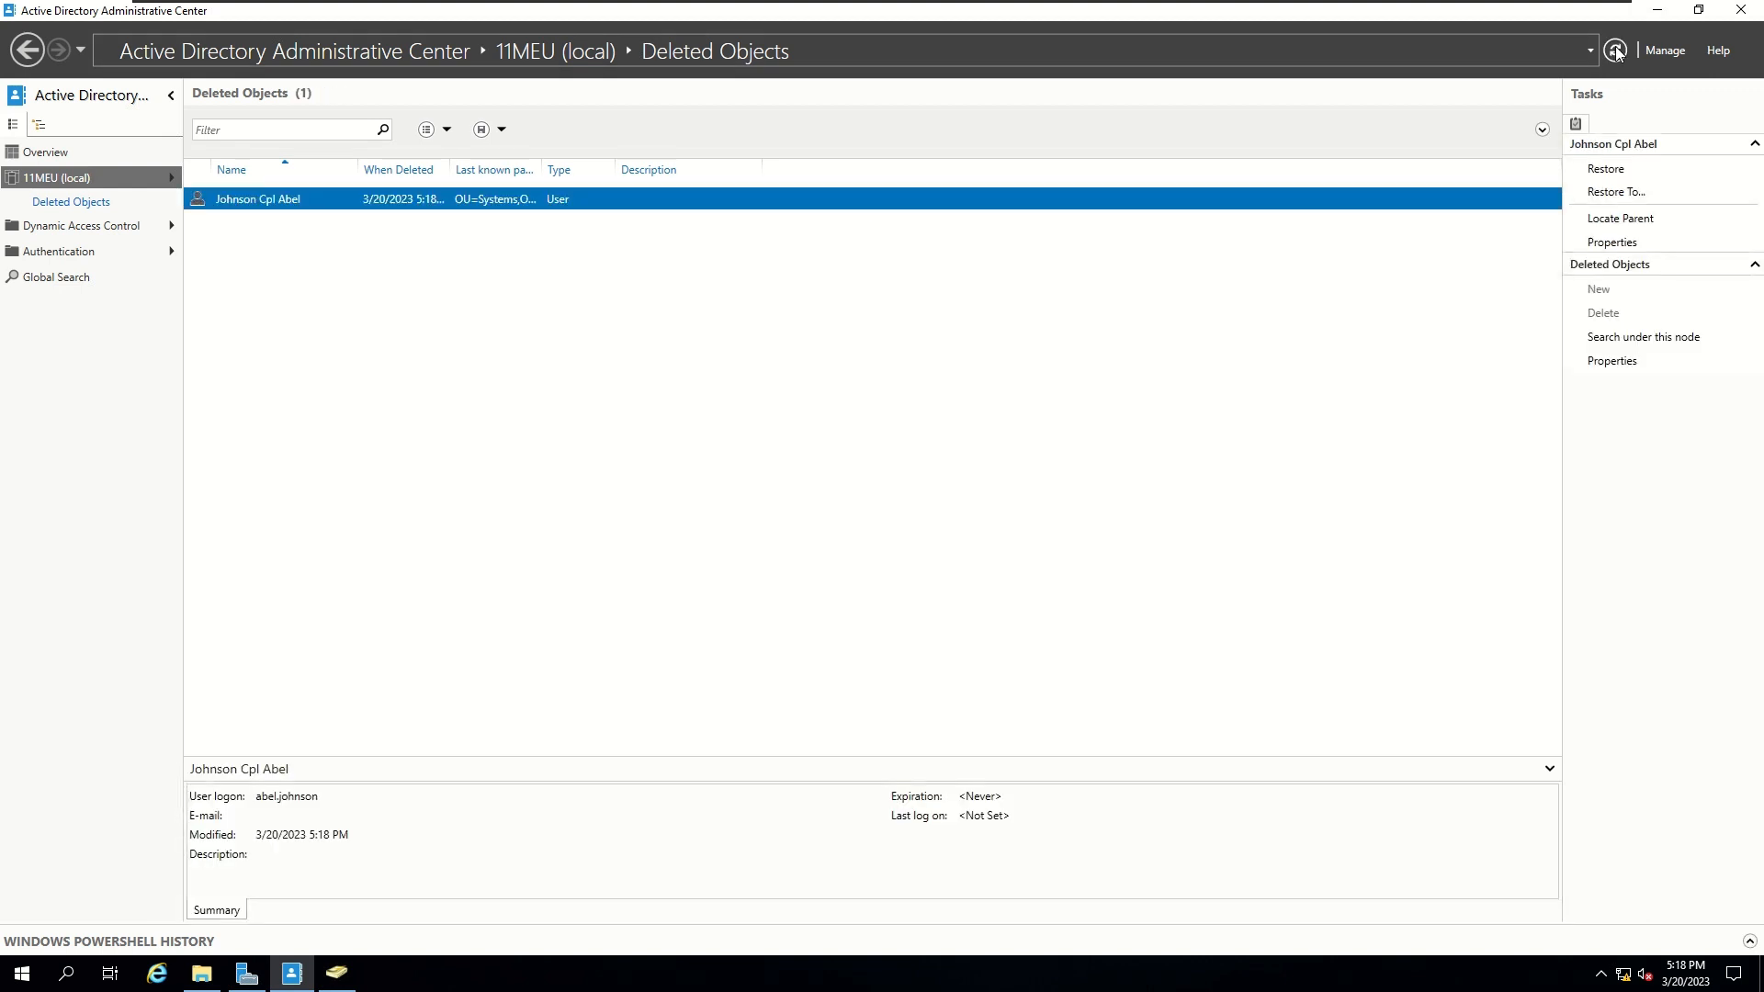
pyautogui.rightClick(297, 201)
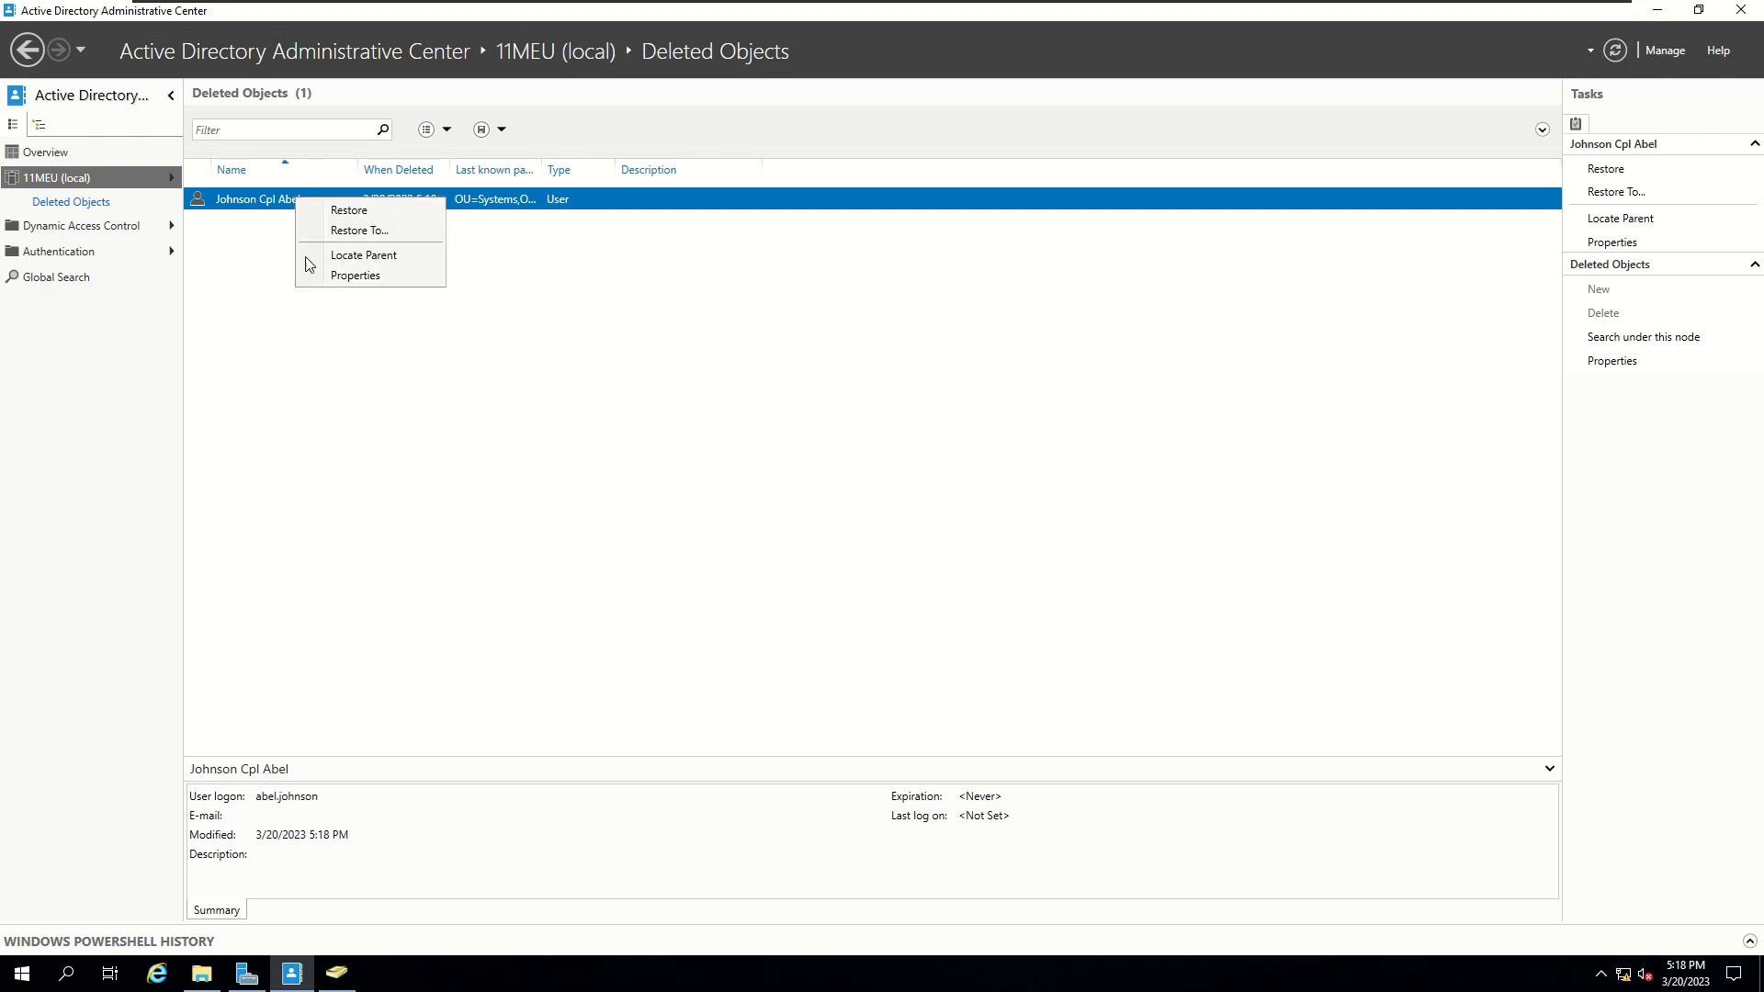
pyautogui.click(407, 215)
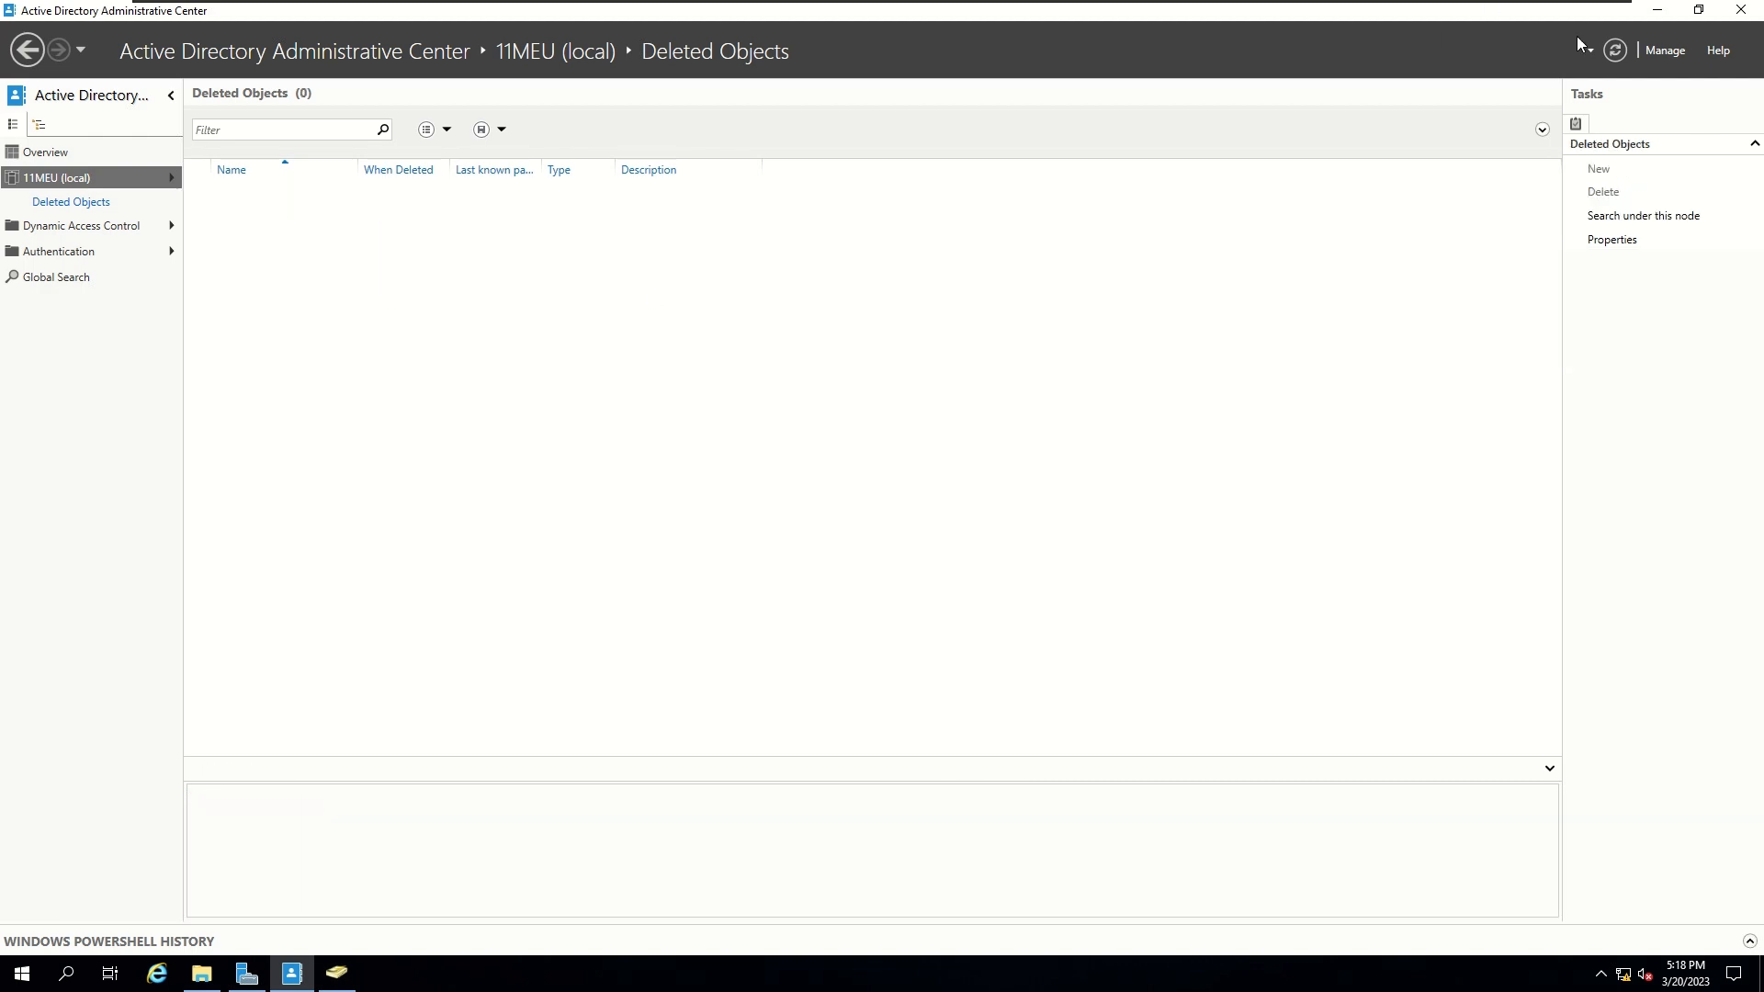
pyautogui.click(340, 969)
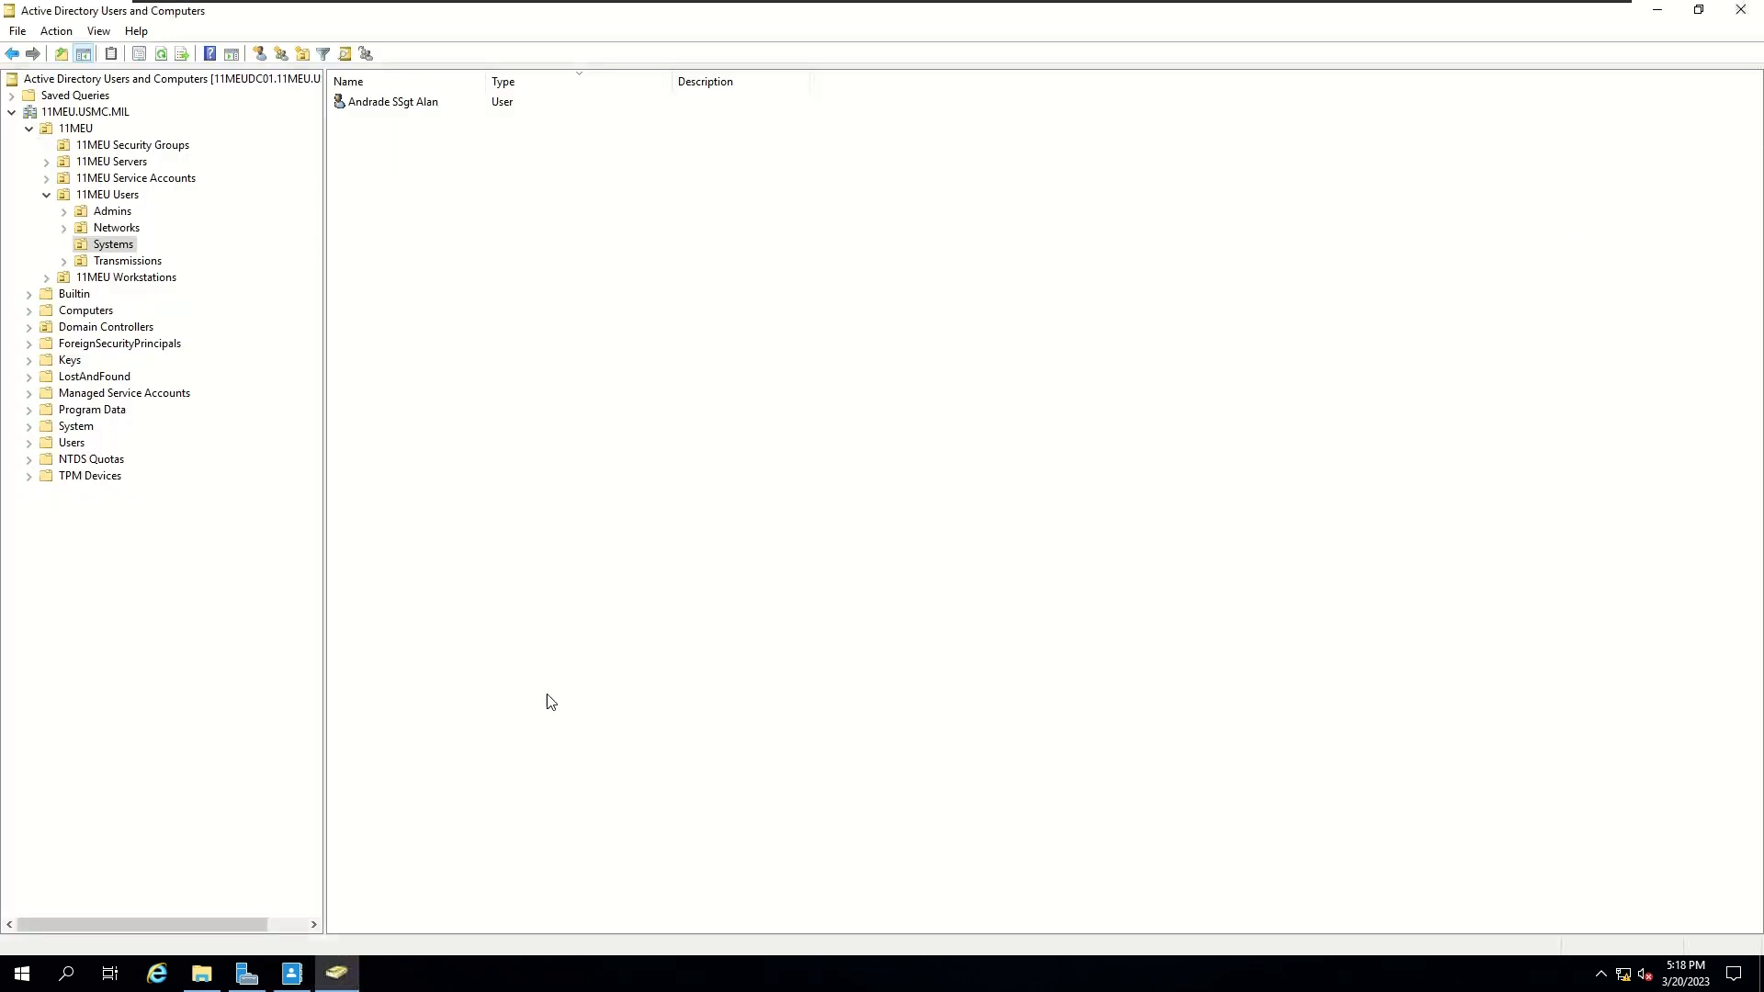
pyautogui.click(162, 55)
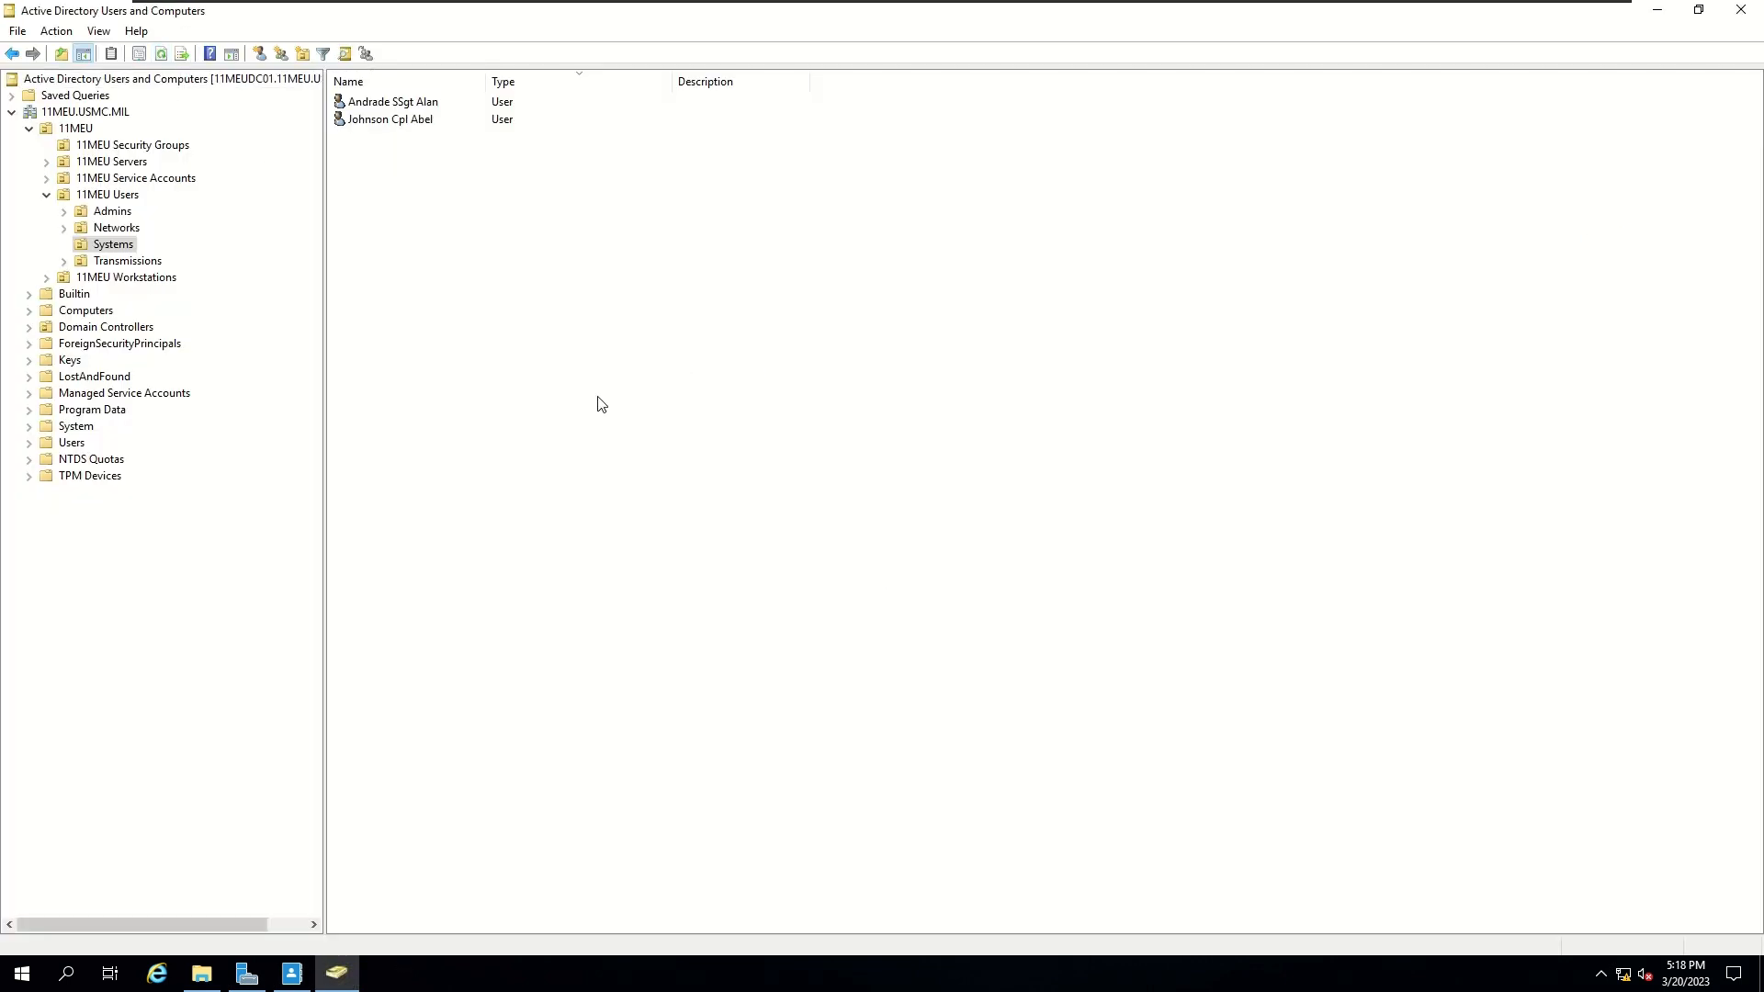